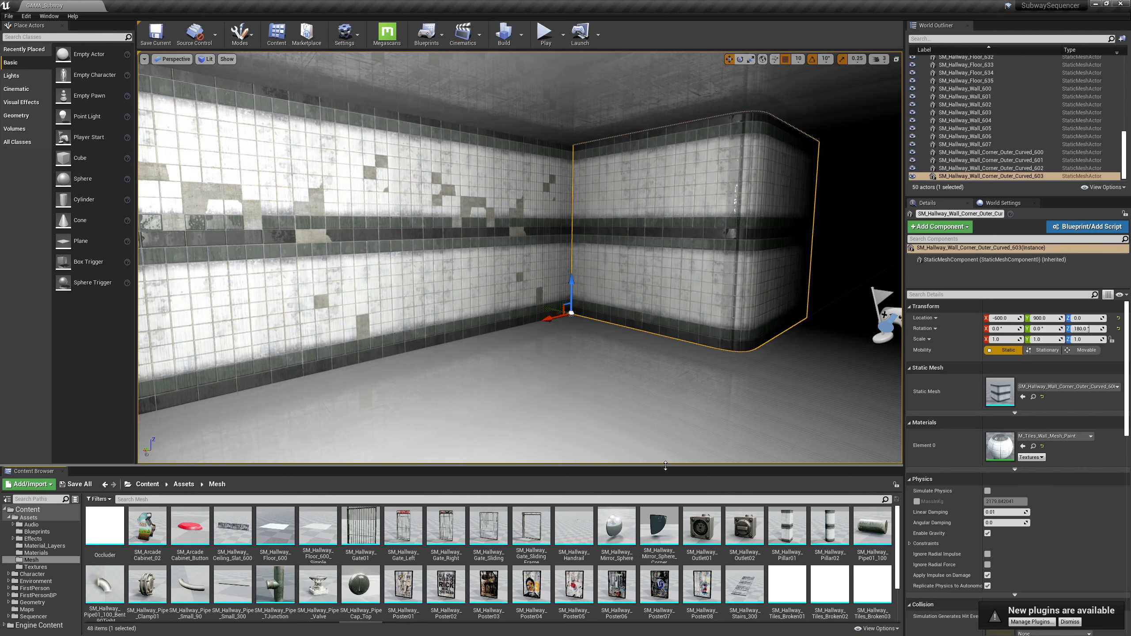
Step: Place an SM_Hallway_Pillar02 mesh from the Mesh folder on the floor near the tiled back wall
{"action": "left_click_drag", "start_coordinate": [665, 466], "coordinate": [666, 433]}
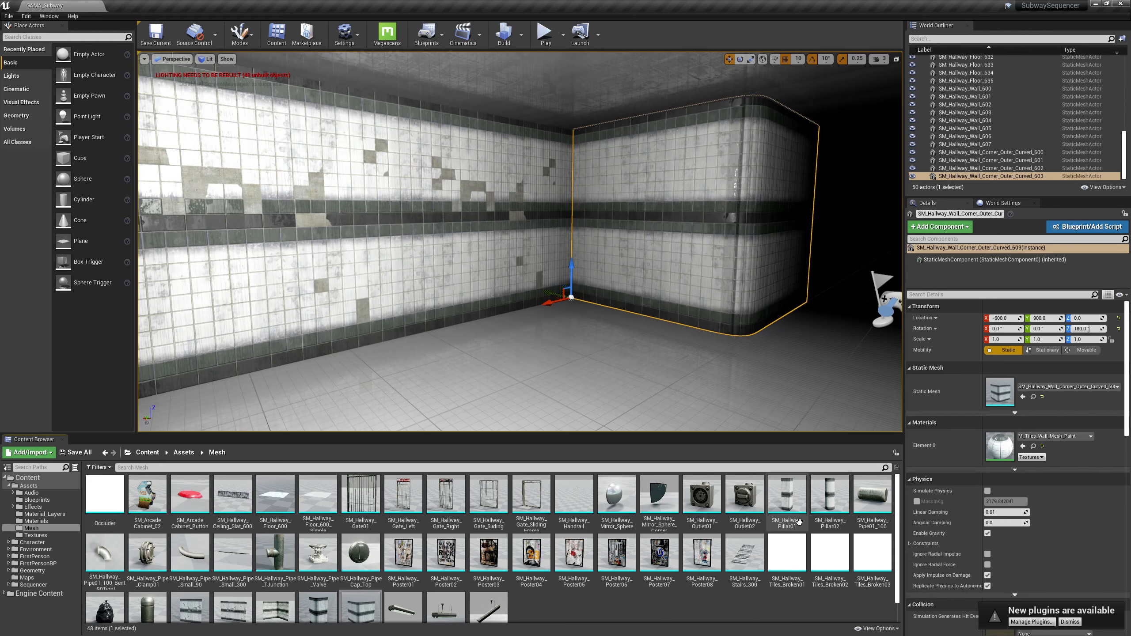
{"action": "scroll", "coordinate": [800, 526], "scroll_direction": "down", "scroll_amount": 1}
{"action": "scroll", "coordinate": [800, 523], "scroll_direction": "up", "scroll_amount": 1}
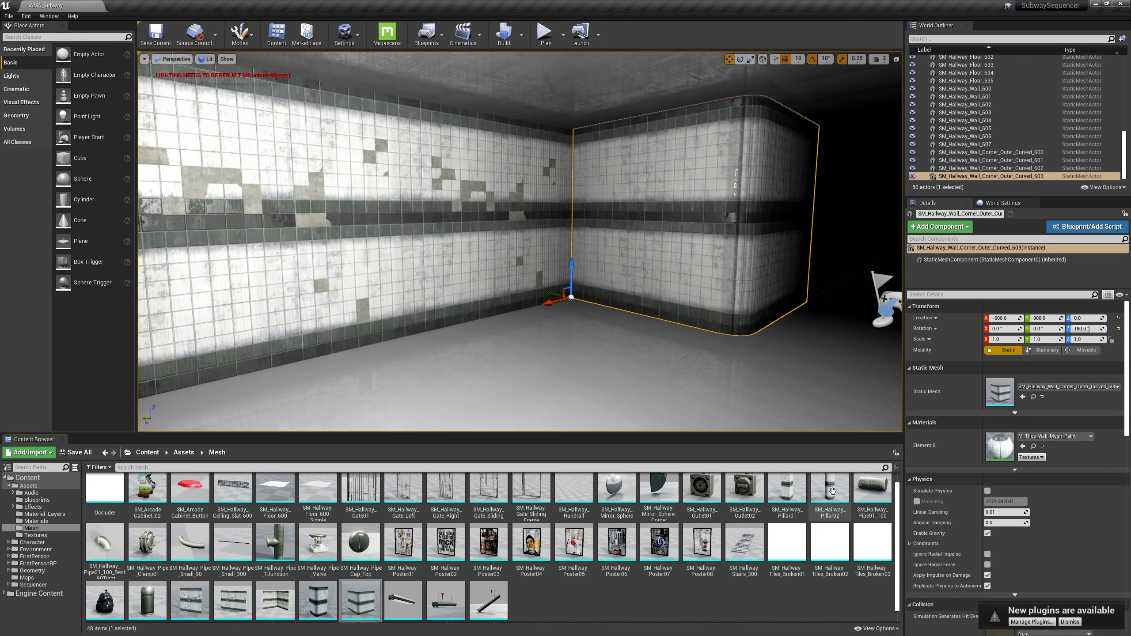
{"action": "left_click_drag", "start_coordinate": [830, 494], "coordinate": [550, 350]}
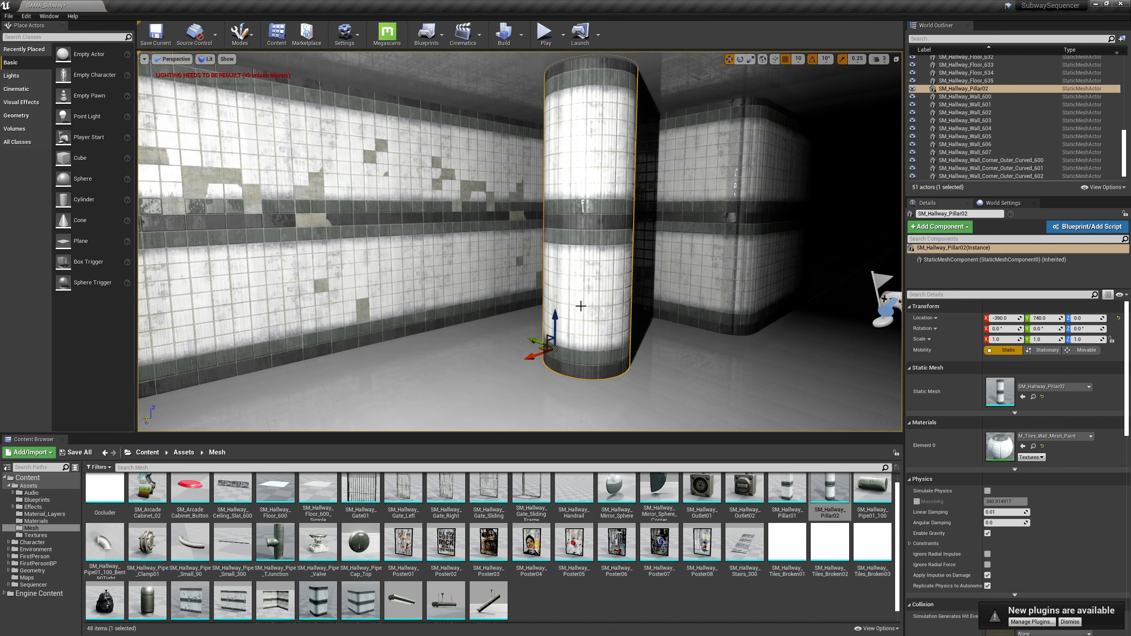
{"action": "mouse_move", "coordinate": [581, 306]}
{"action": "right_mouse_down"}
{"action": "mouse_move", "coordinate": [535, 280]}
{"action": "mouse_move", "coordinate": [587, 306]}
{"action": "right_mouse_up"}
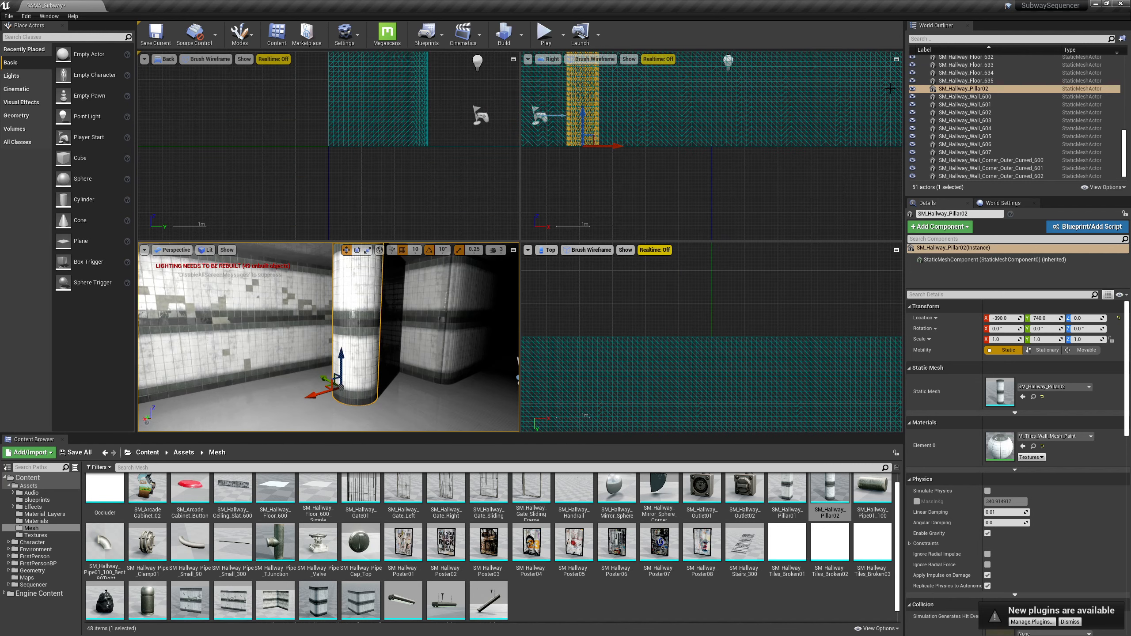
Step: Enlarge the Top viewport to full size and frame the newly placed pillar
{"action": "left_click", "coordinate": [896, 250]}
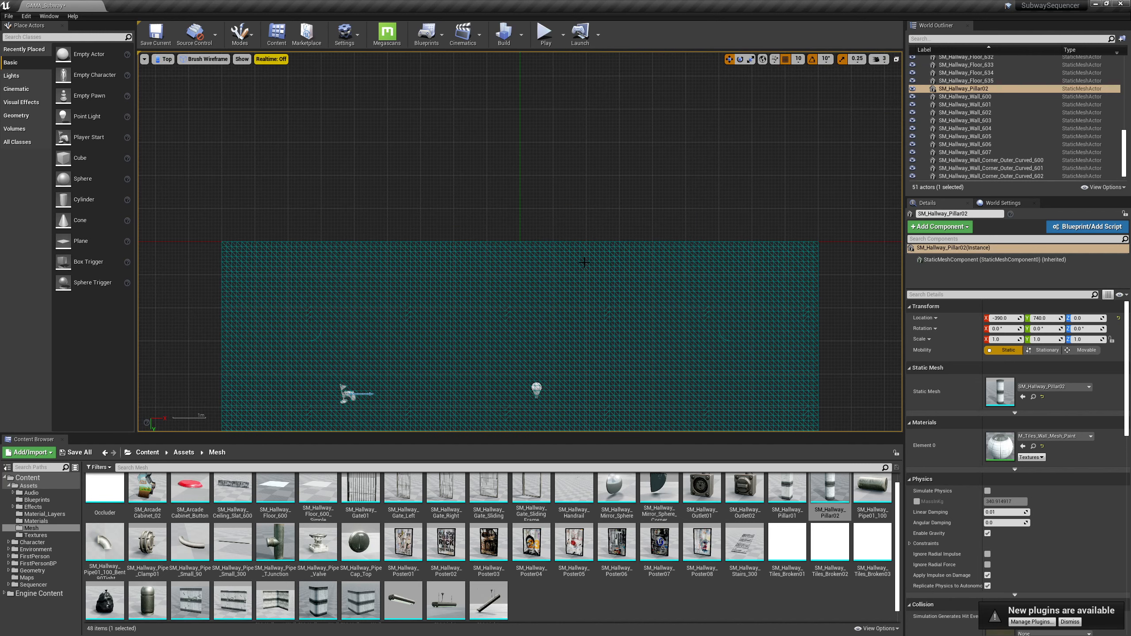
{"action": "right_click_drag", "start_coordinate": [610, 368], "coordinate": [702, 285]}
{"action": "scroll", "coordinate": [781, 268], "scroll_direction": "down", "scroll_amount": 4}
{"action": "right_click_drag", "start_coordinate": [781, 268], "coordinate": [693, 203]}
{"action": "scroll", "coordinate": [603, 266], "scroll_direction": "up", "scroll_amount": 2}
{"action": "right_click_drag", "start_coordinate": [603, 266], "coordinate": [634, 277]}
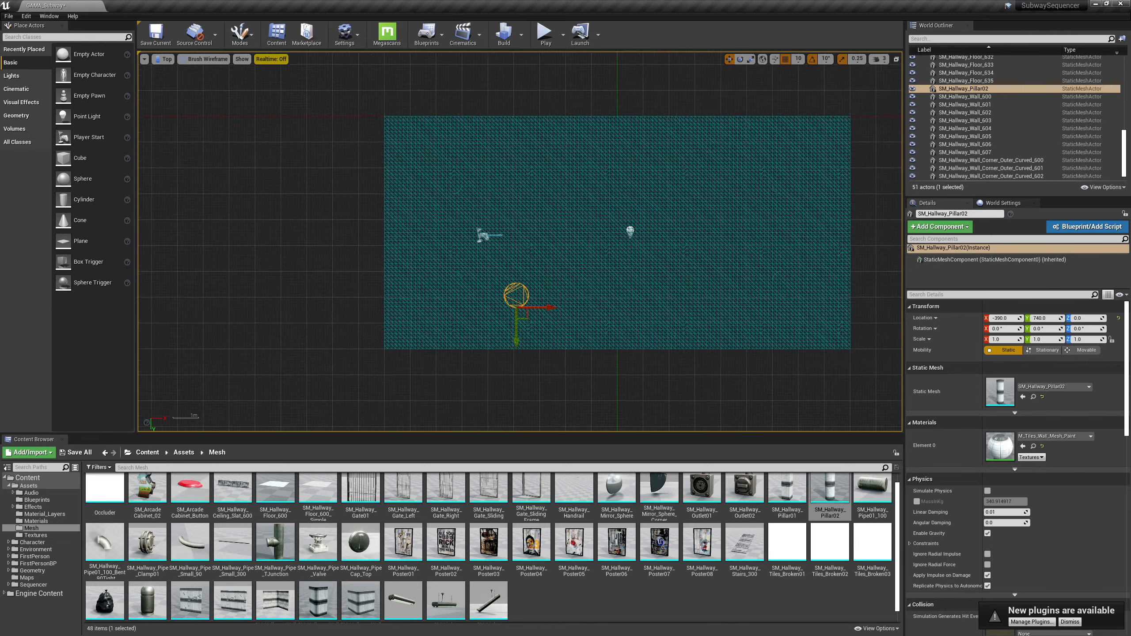
{"action": "scroll", "coordinate": [577, 285], "scroll_direction": "up", "scroll_amount": 2}
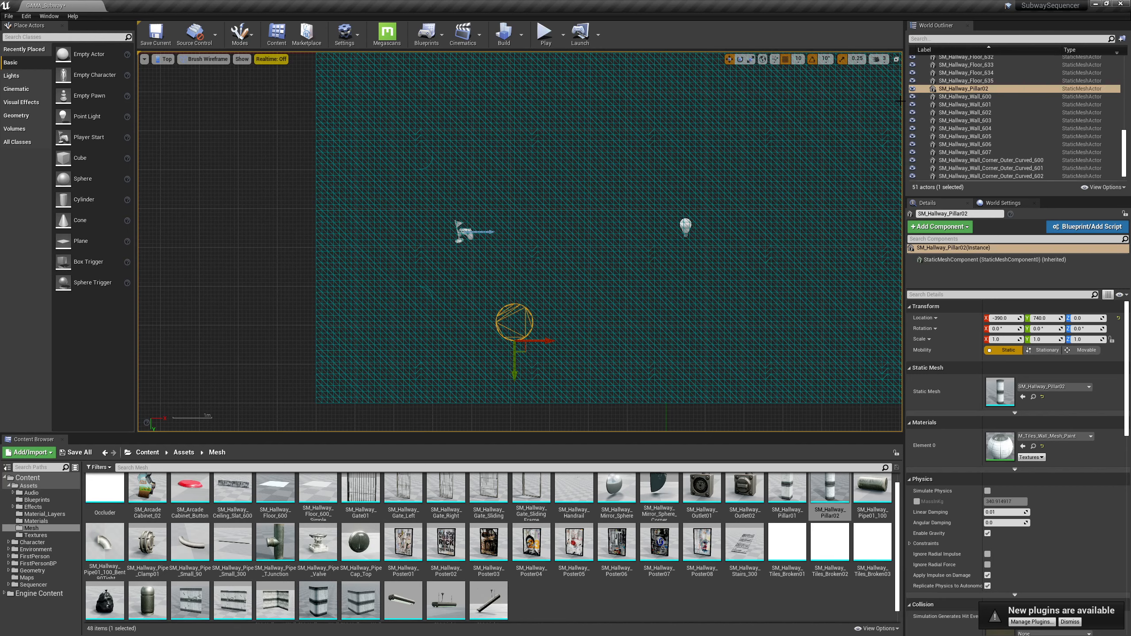
Step: Filter the World Outliner by "floor", select all matching floor actors and hide them
{"action": "left_click", "coordinate": [927, 39]}
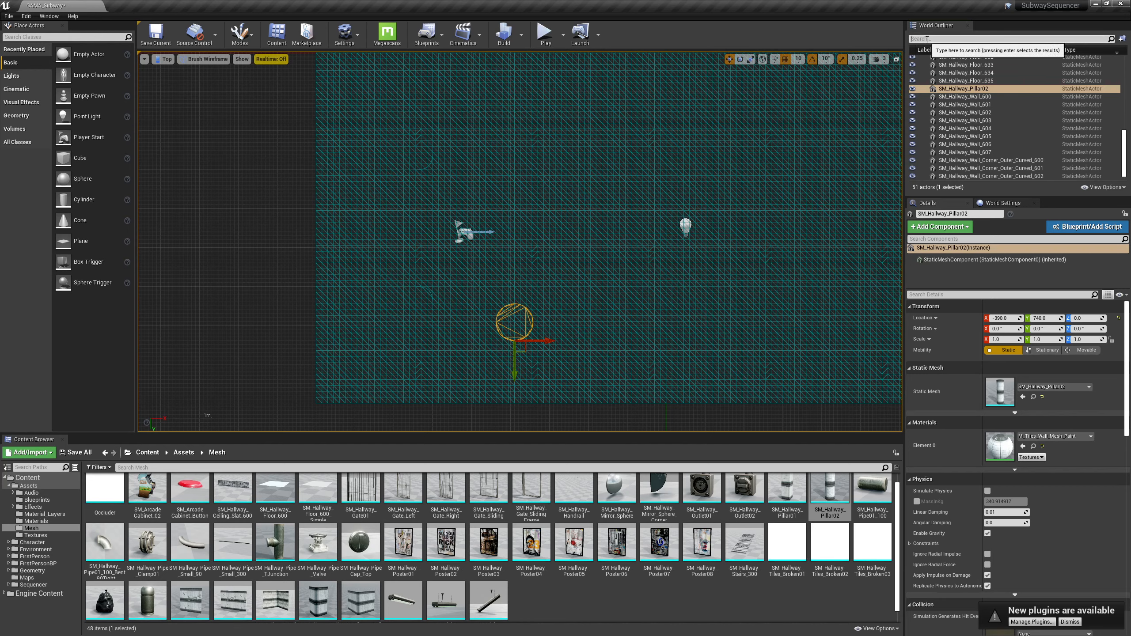
{"action": "type", "text": "wall"}
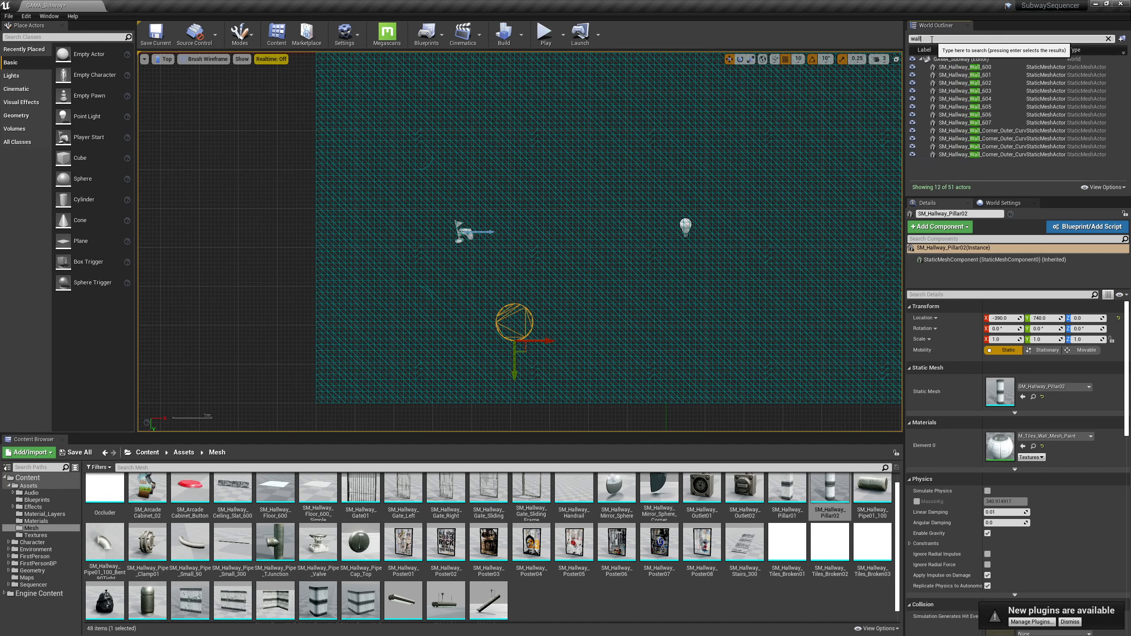
{"action": "key", "text": "BackSpace"}
{"action": "key", "text": "BackSpace"}
{"action": "key", "text": "BackSpace"}
{"action": "key", "text": "BackSpace"}
{"action": "type", "text": "floor"}
{"action": "key", "text": "Return"}
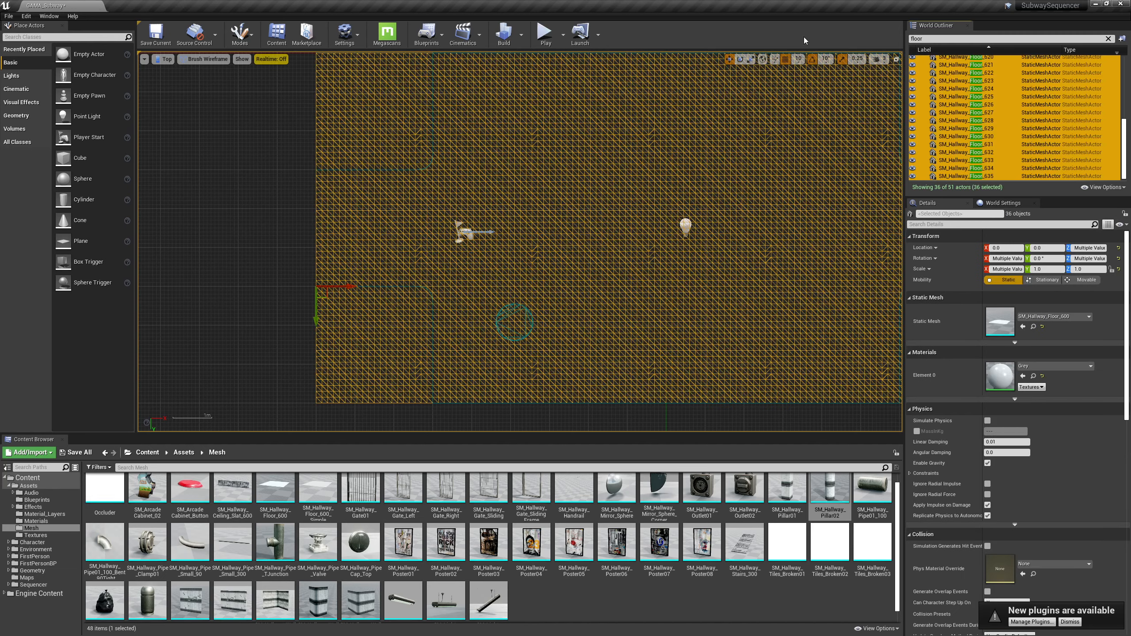
{"action": "left_click", "coordinate": [913, 65]}
{"action": "right_click_drag", "start_coordinate": [838, 161], "coordinate": [759, 156]}
{"action": "scroll", "coordinate": [760, 149], "scroll_direction": "down", "scroll_amount": 3}
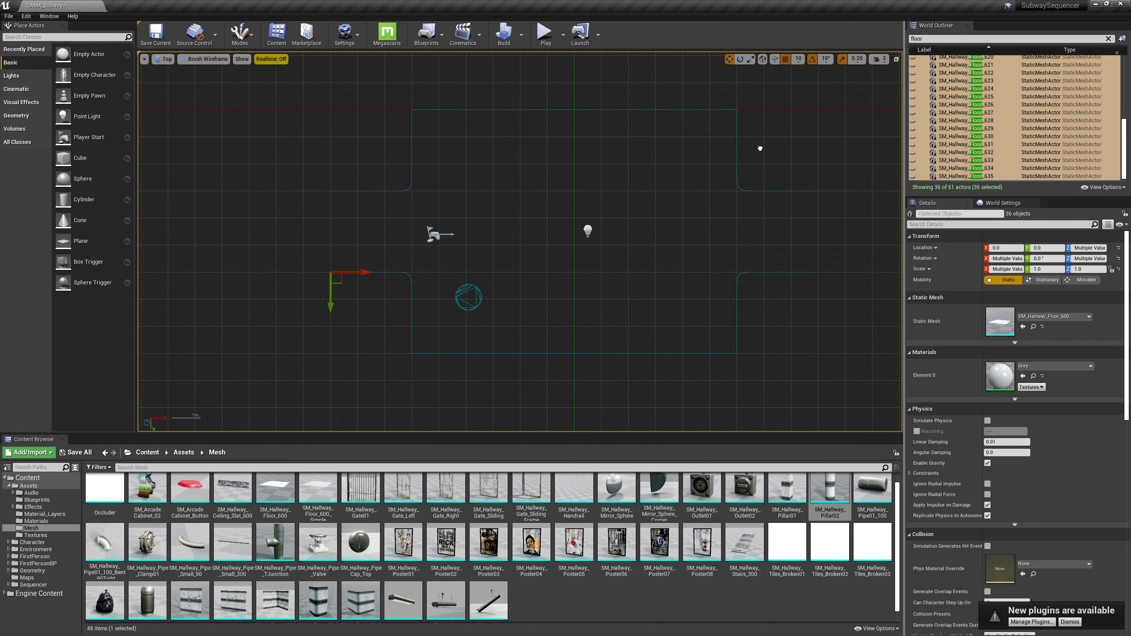
Step: Move the pillar onto the wall line at the first wall seam, at X -300 and Y 950
{"action": "left_click", "coordinate": [463, 300]}
{"action": "scroll", "coordinate": [490, 252], "scroll_direction": "up", "scroll_amount": 2}
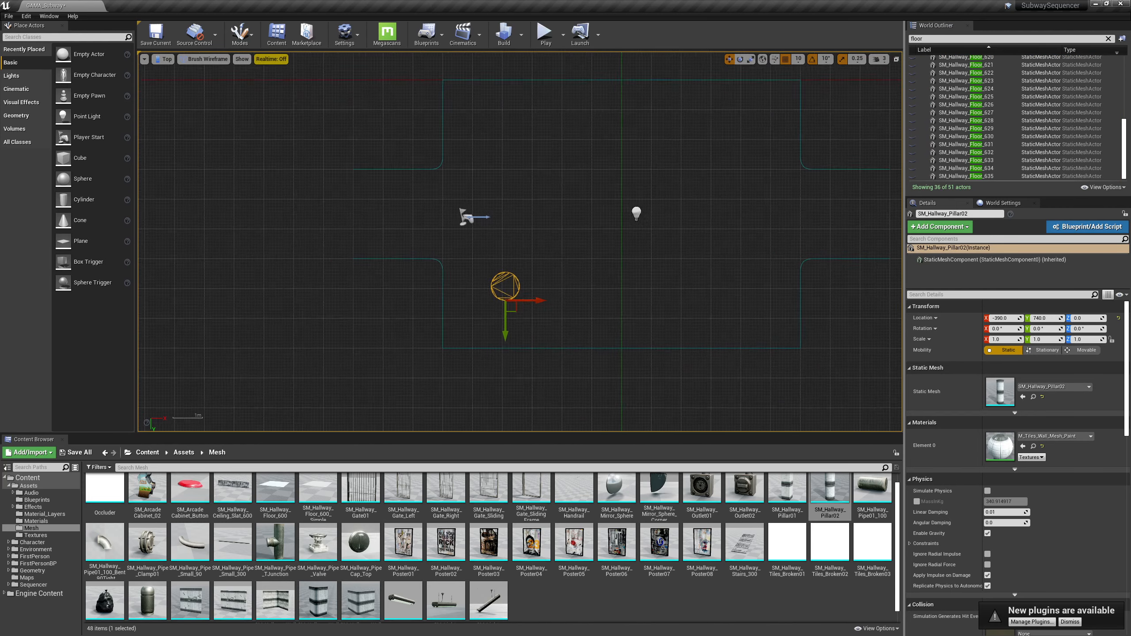
{"action": "left_click", "coordinate": [472, 366]}
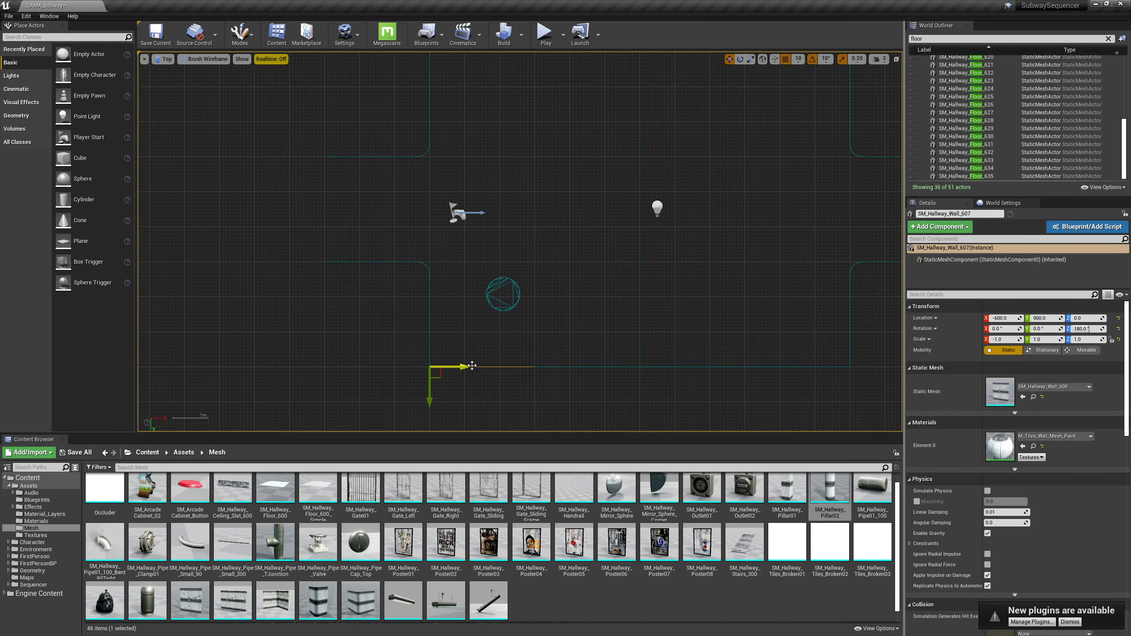
{"action": "right_click_drag", "start_coordinate": [517, 338], "coordinate": [551, 285]}
{"action": "scroll", "coordinate": [519, 264], "scroll_direction": "up", "scroll_amount": 2}
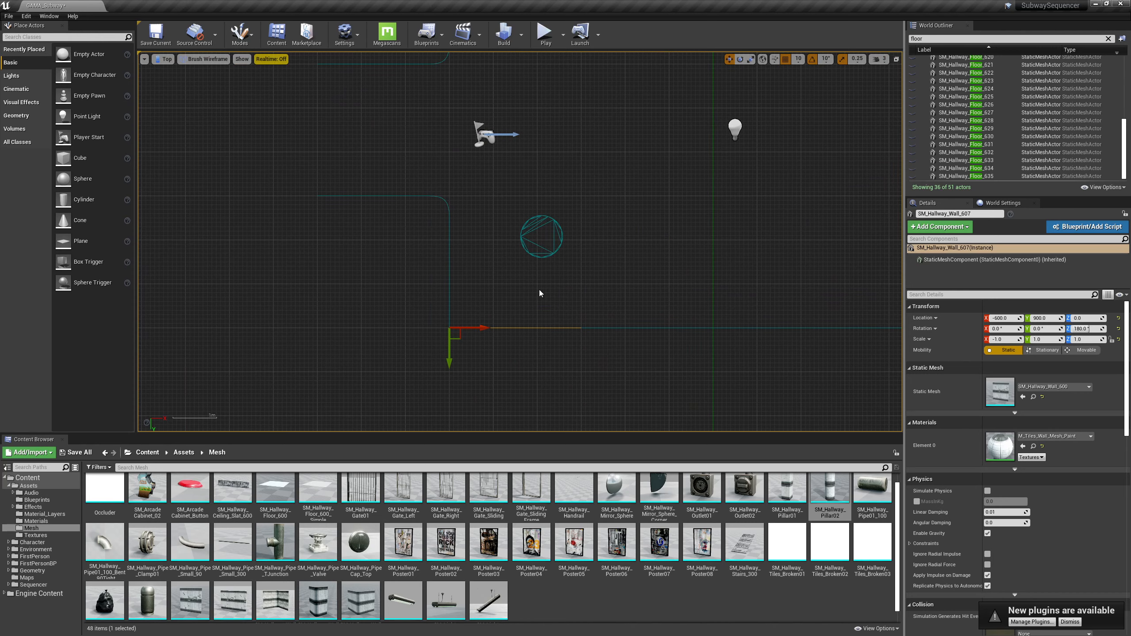
{"action": "left_click", "coordinate": [587, 327]}
{"action": "left_click", "coordinate": [552, 254]}
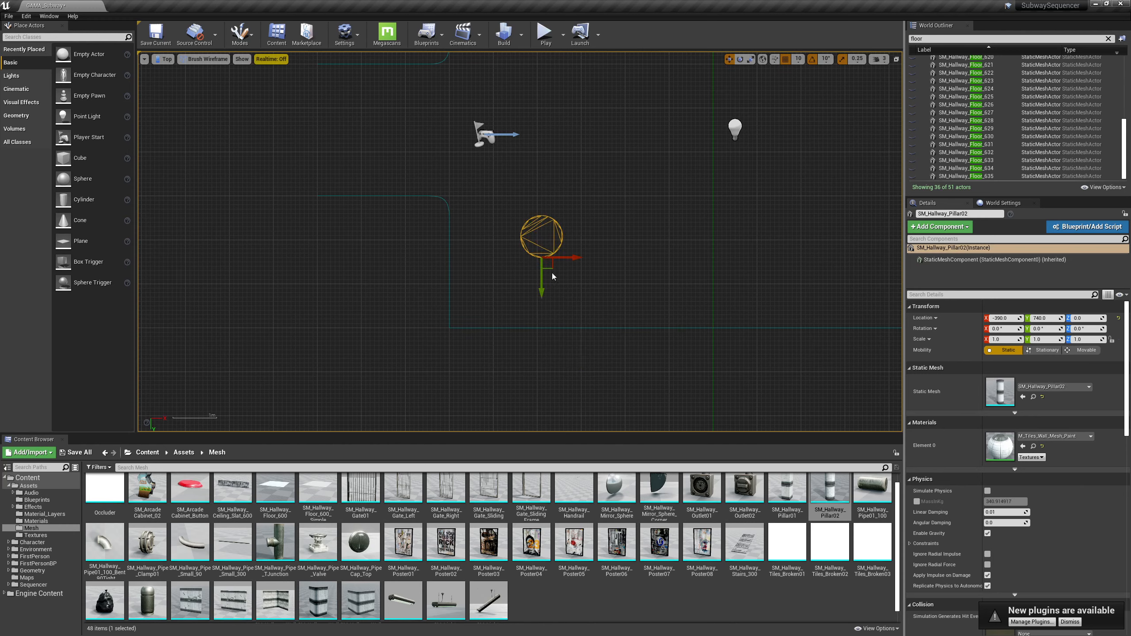
{"action": "left_click_drag", "start_coordinate": [551, 269], "coordinate": [586, 383]}
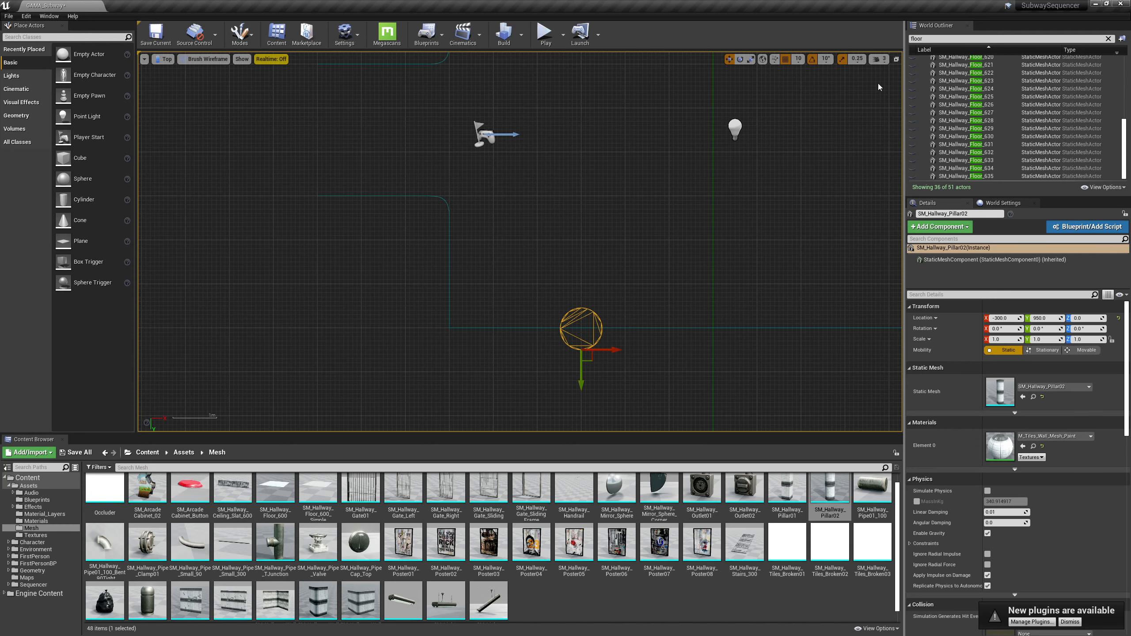
Step: Return to the full-size Perspective viewport and duplicate the pillar along the wall to X 0
{"action": "left_click", "coordinate": [897, 59]}
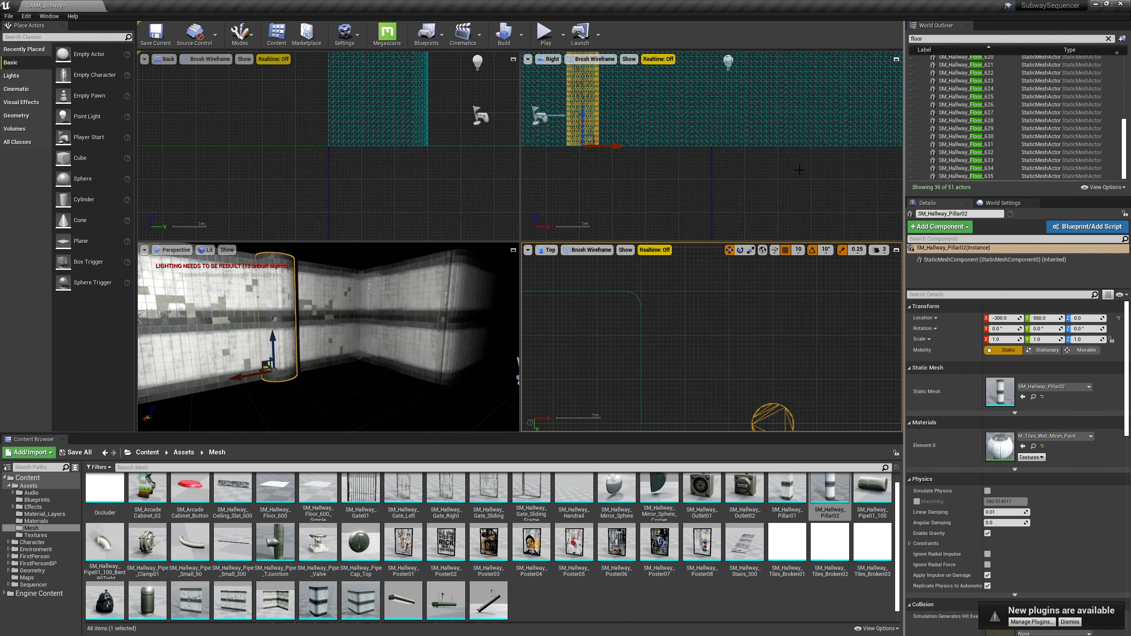
{"action": "left_click", "coordinate": [513, 251]}
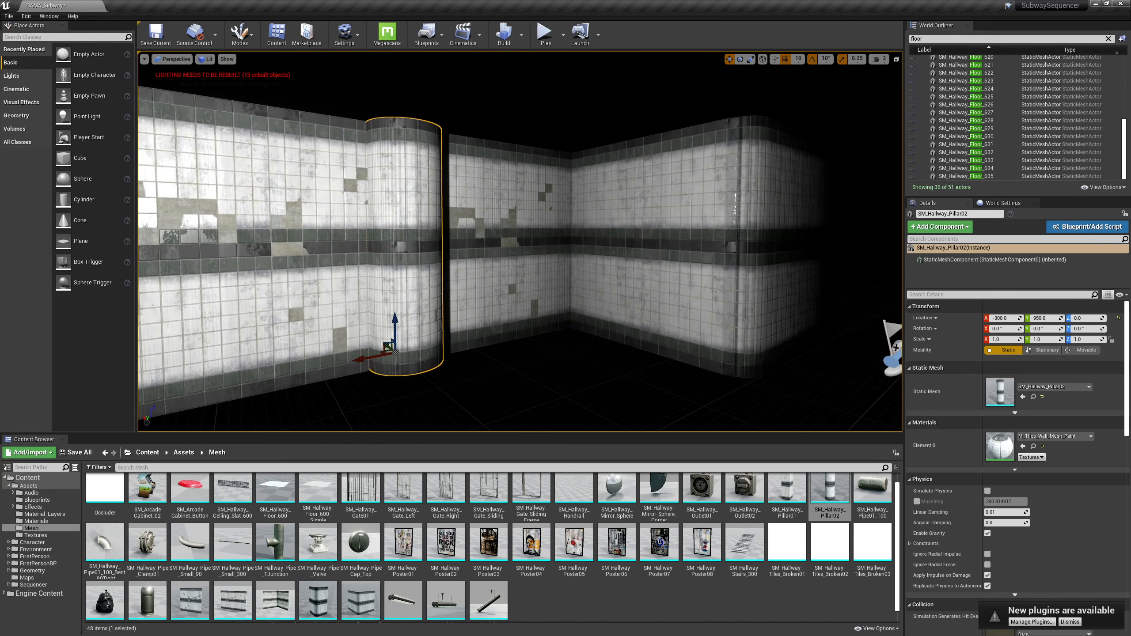
{"action": "right_click_drag", "start_coordinate": [569, 290], "coordinate": [468, 285]}
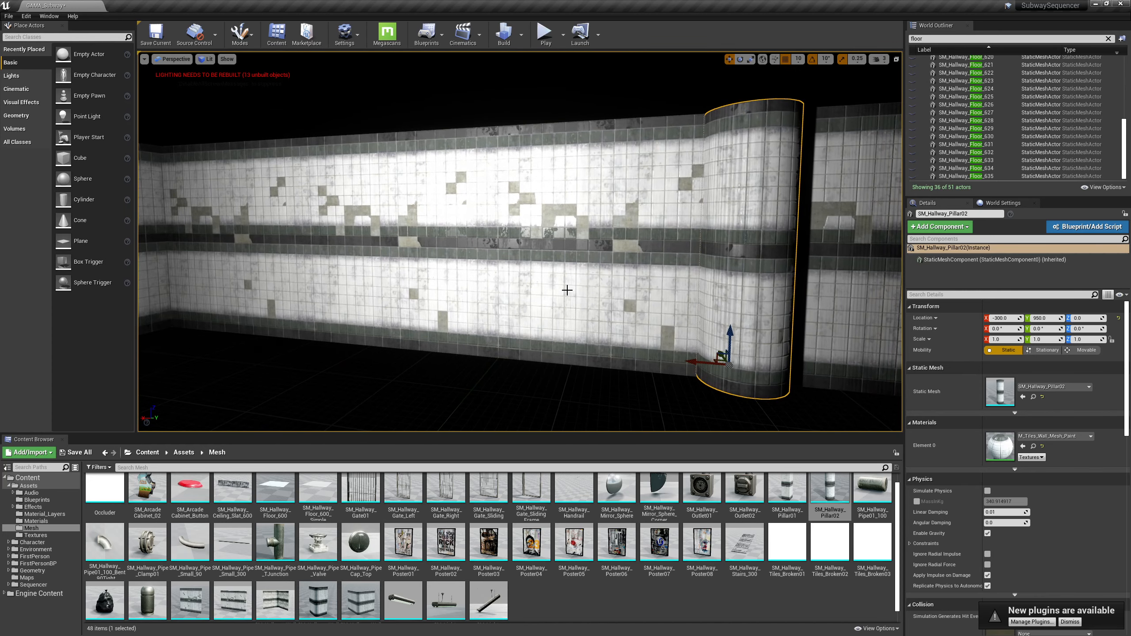
{"action": "left_click", "coordinate": [592, 281]}
{"action": "right_click_drag", "start_coordinate": [572, 299], "coordinate": [601, 309]}
{"action": "right_click_drag", "start_coordinate": [499, 280], "coordinate": [474, 311]}
{"action": "left_click", "coordinate": [694, 267]}
{"action": "left_click_drag", "start_coordinate": [677, 248], "coordinate": [475, 257], "text": "alt"}
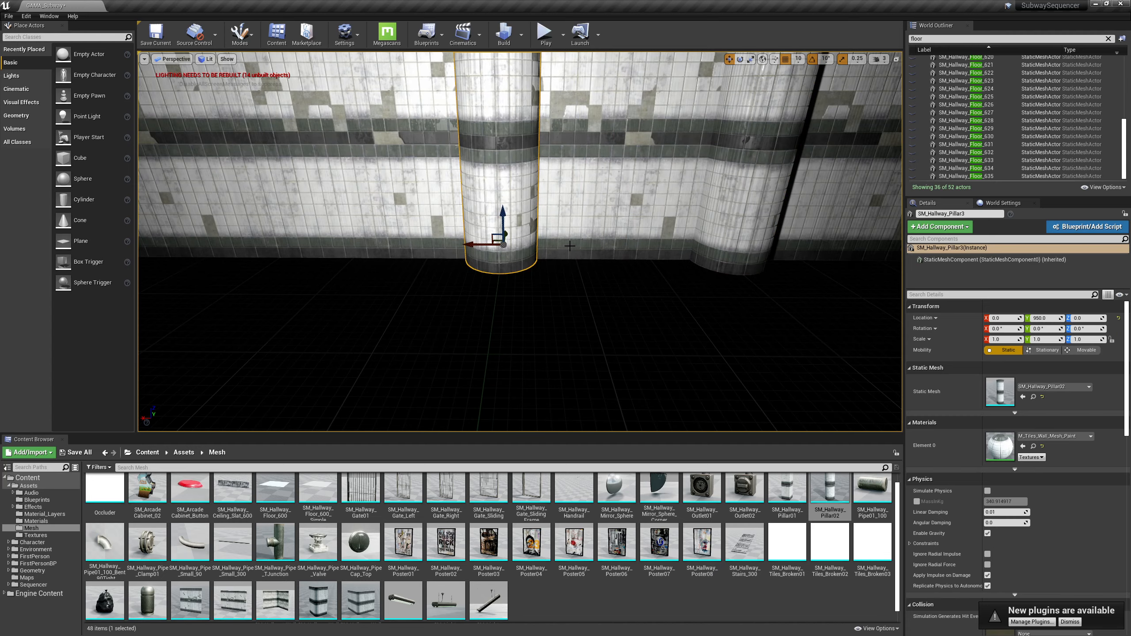
Step: Duplicate the middle pillar along the wall and position the copy at X 300
{"action": "right_click_drag", "start_coordinate": [569, 246], "coordinate": [570, 222]}
{"action": "right_click_drag", "start_coordinate": [603, 258], "coordinate": [599, 265]}
{"action": "left_click_drag", "start_coordinate": [581, 300], "coordinate": [361, 302], "text": "alt"}
{"action": "right_click_drag", "start_coordinate": [362, 302], "coordinate": [343, 298]}
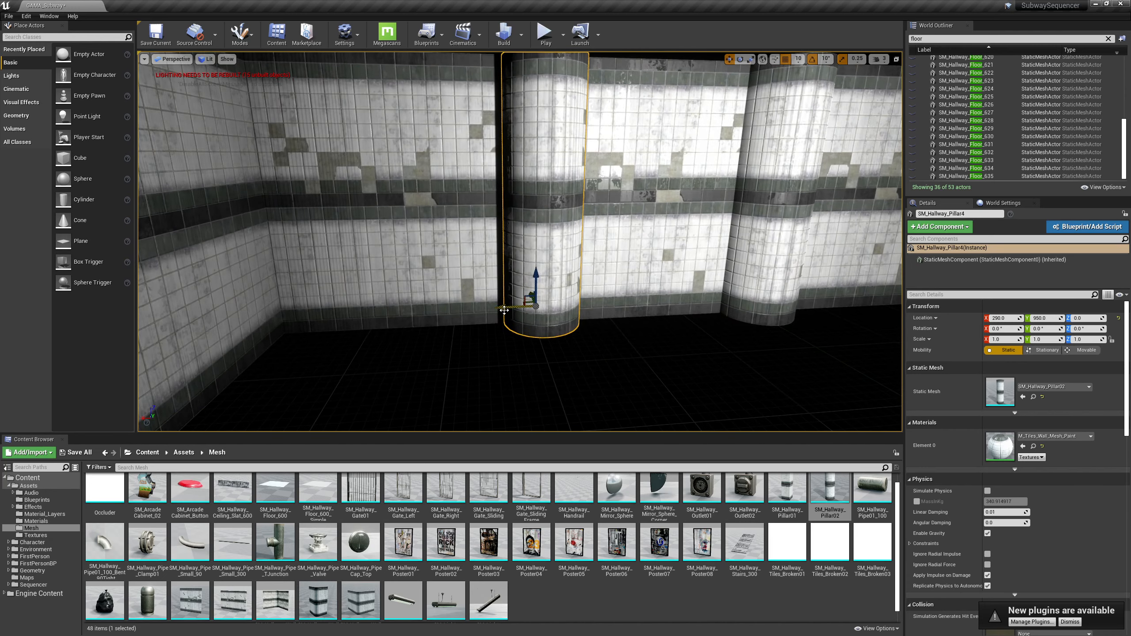
{"action": "left_click_drag", "start_coordinate": [504, 310], "coordinate": [498, 307]}
{"action": "right_click_drag", "start_coordinate": [627, 300], "coordinate": [698, 279]}
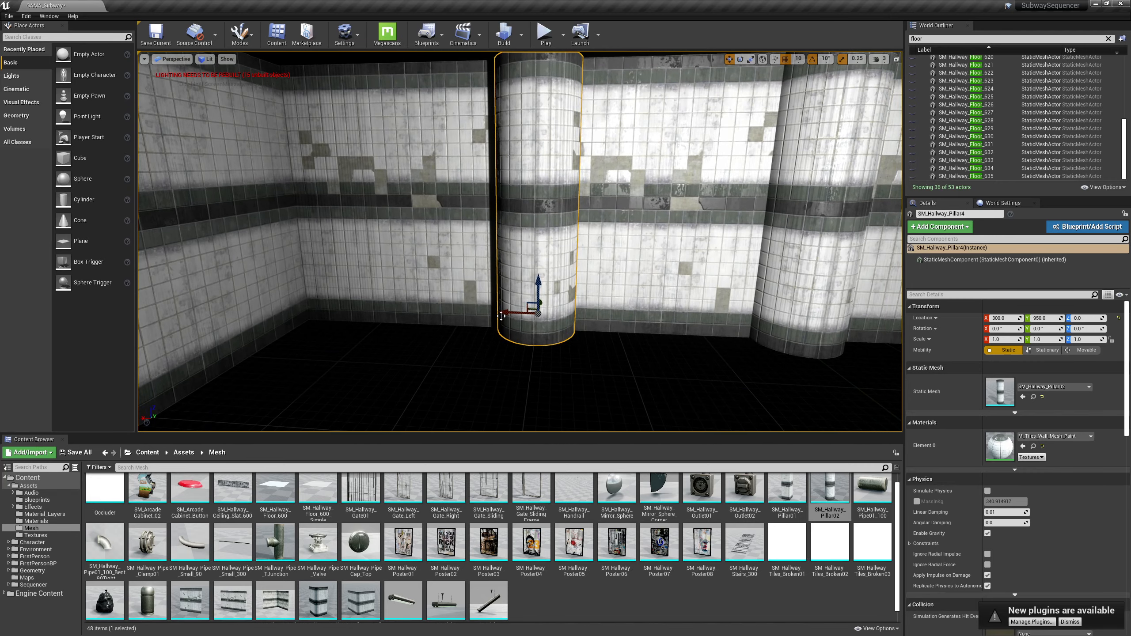
Step: Duplicate the X 300 pillar to the room corner and align the copy at X 600 in the Top viewport
{"action": "left_click_drag", "start_coordinate": [503, 314], "coordinate": [303, 296], "text": "alt"}
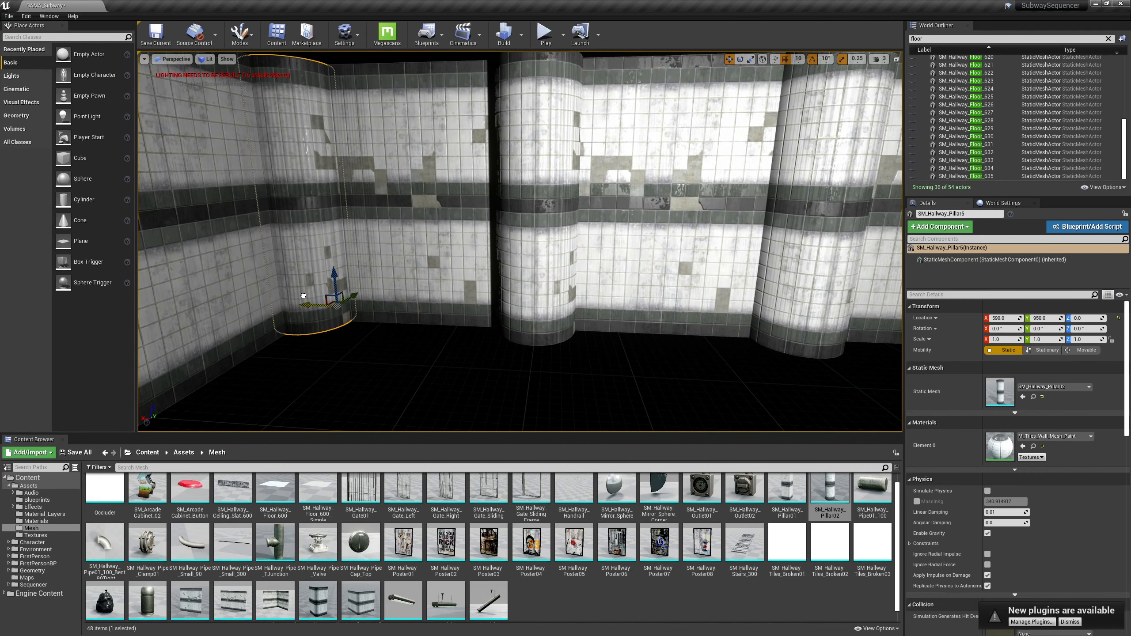
{"action": "left_click", "coordinate": [896, 59]}
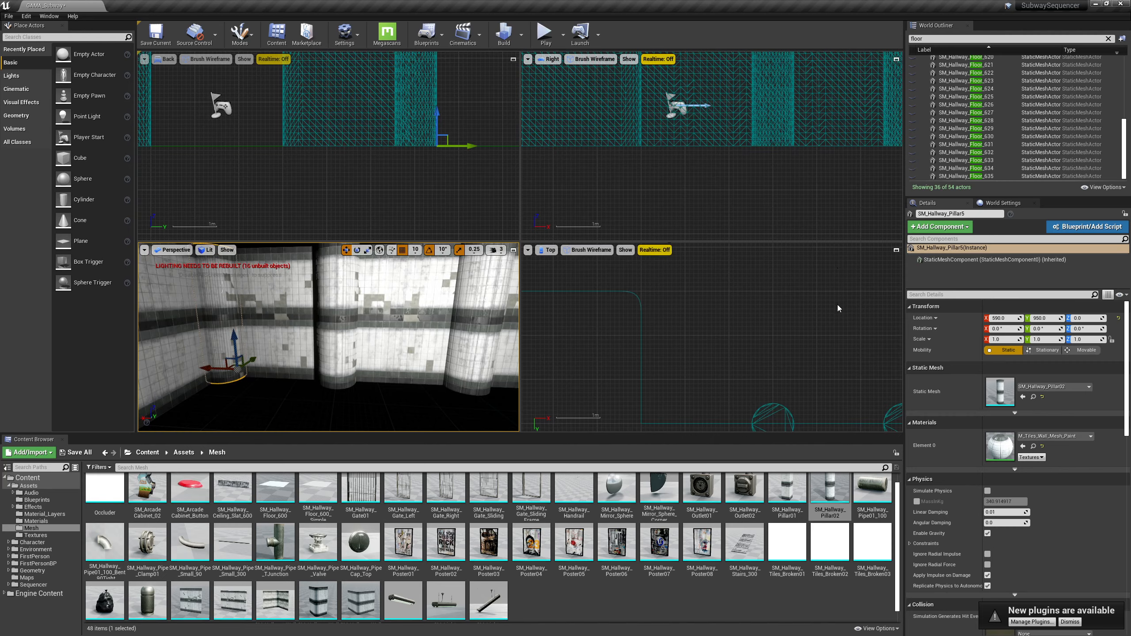
{"action": "scroll", "coordinate": [735, 290], "scroll_direction": "down", "scroll_amount": 5}
{"action": "right_click_drag", "start_coordinate": [735, 291], "coordinate": [430, 219]}
{"action": "scroll", "coordinate": [512, 241], "scroll_direction": "up", "scroll_amount": 4}
{"action": "scroll", "coordinate": [520, 287], "scroll_direction": "up", "scroll_amount": 2}
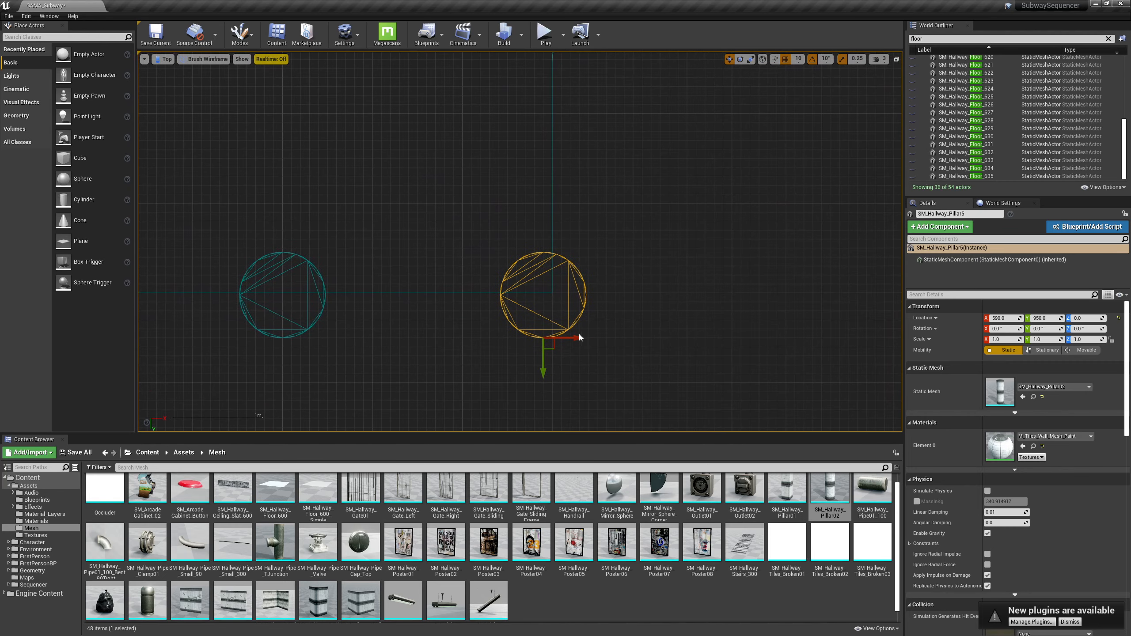
{"action": "left_click_drag", "start_coordinate": [579, 337], "coordinate": [590, 337]}
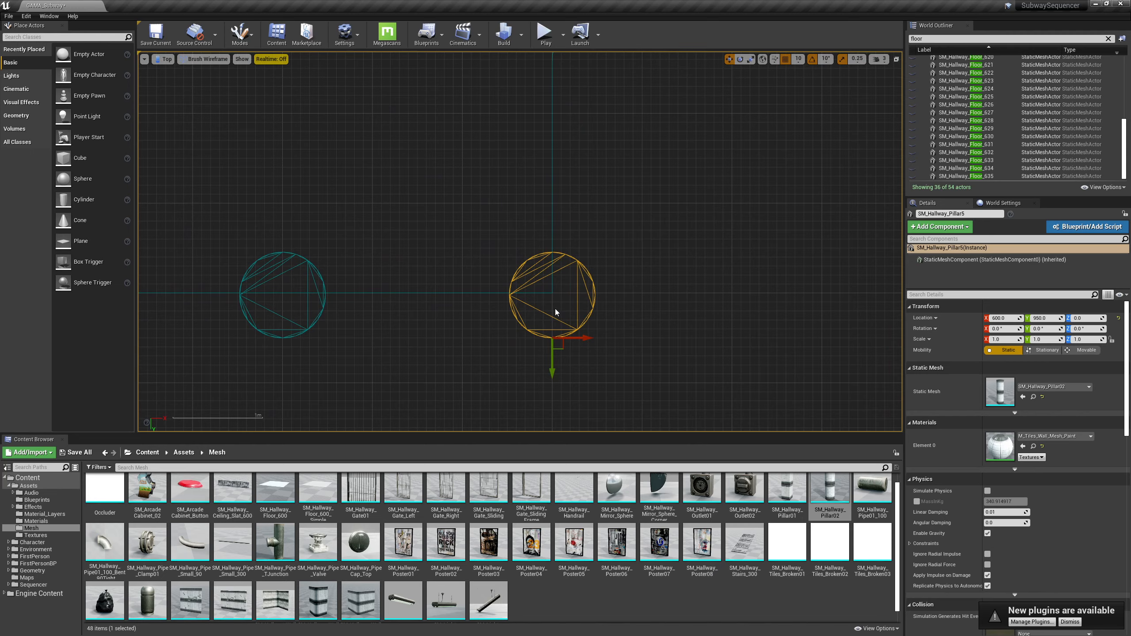
Step: Duplicate the pillar at X -300 to the opposite room corner at X -600
{"action": "scroll", "coordinate": [546, 279], "scroll_direction": "down", "scroll_amount": 2}
{"action": "right_click_drag", "start_coordinate": [609, 185], "coordinate": [731, 167]}
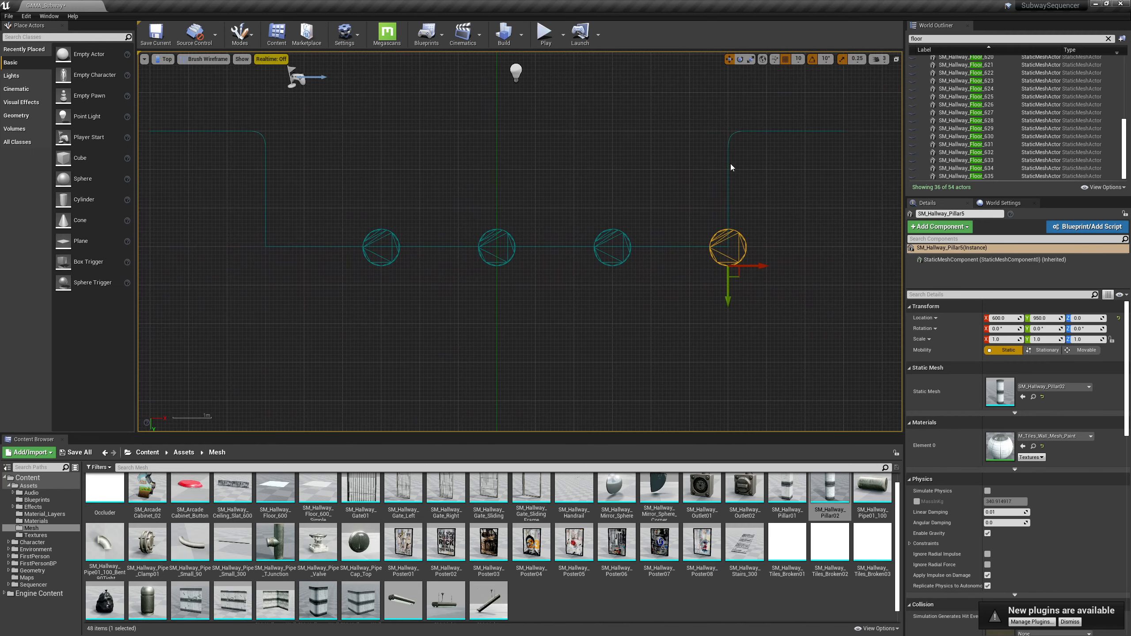
{"action": "left_click", "coordinate": [388, 234]}
{"action": "right_click_drag", "start_coordinate": [388, 233], "coordinate": [613, 226]}
{"action": "scroll", "coordinate": [578, 167], "scroll_direction": "up", "scroll_amount": 6}
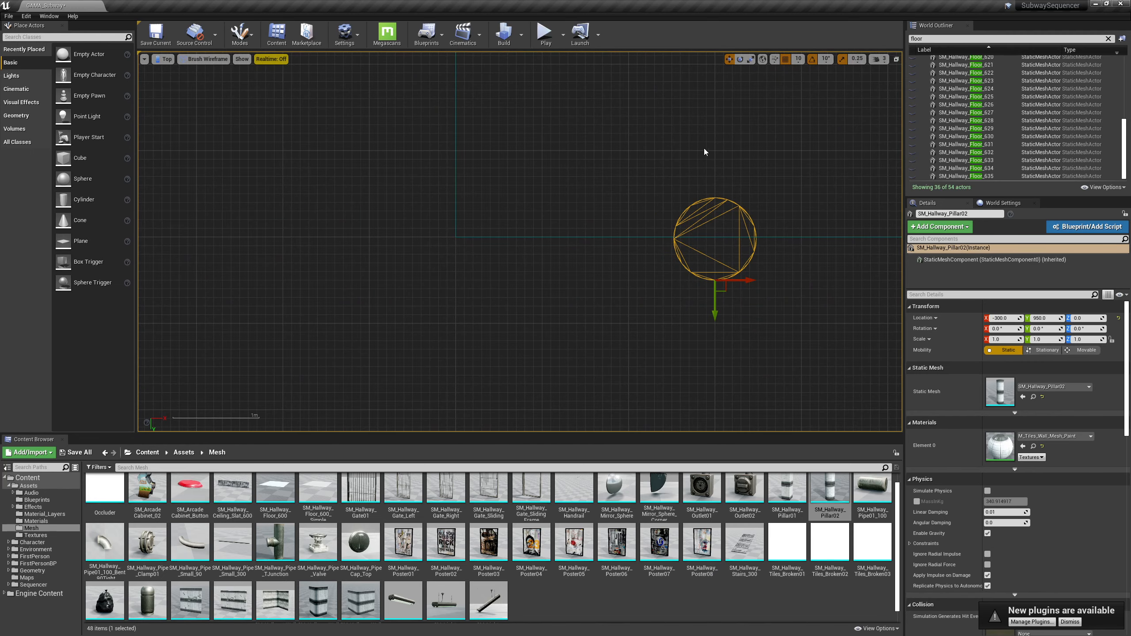
{"action": "right_click_drag", "start_coordinate": [704, 149], "coordinate": [586, 182]}
{"action": "left_click_drag", "start_coordinate": [634, 315], "coordinate": [375, 315], "text": "alt"}
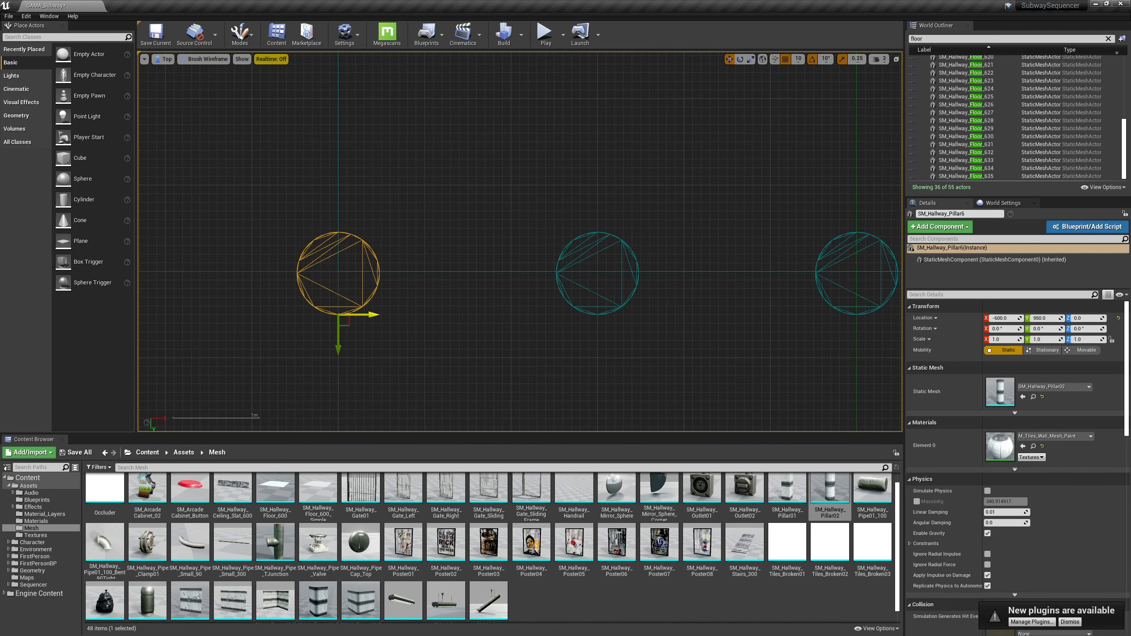
{"action": "scroll", "coordinate": [581, 257], "scroll_direction": "down", "scroll_amount": 3}
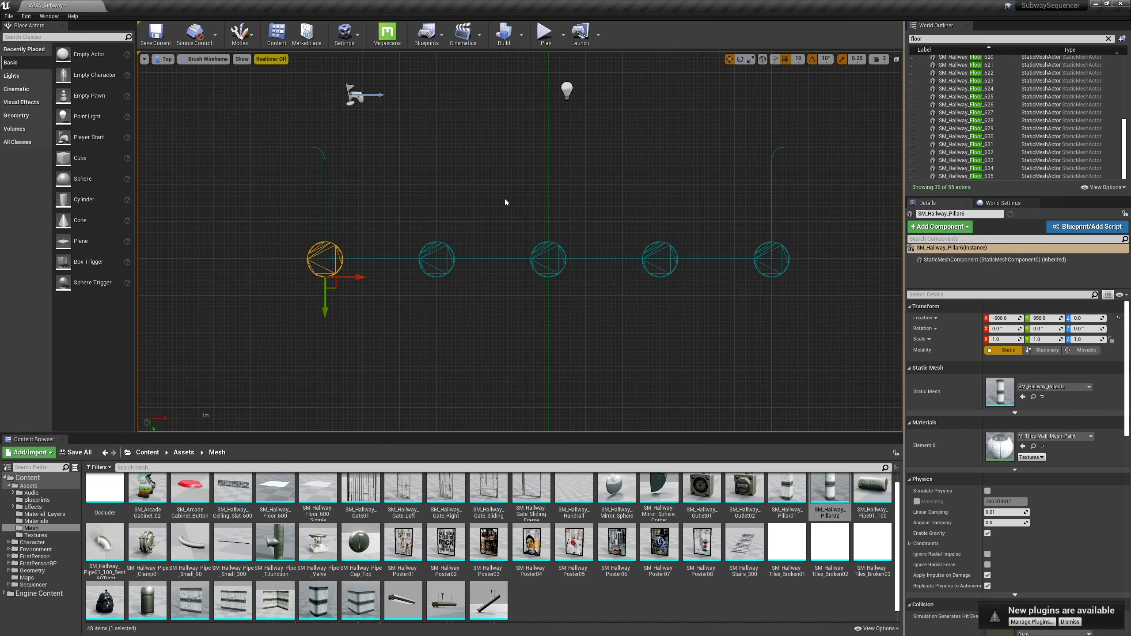
Step: Return to the full-size Perspective viewport and make all hidden floor actors visible again through the level's root entry
{"action": "left_click", "coordinate": [897, 59]}
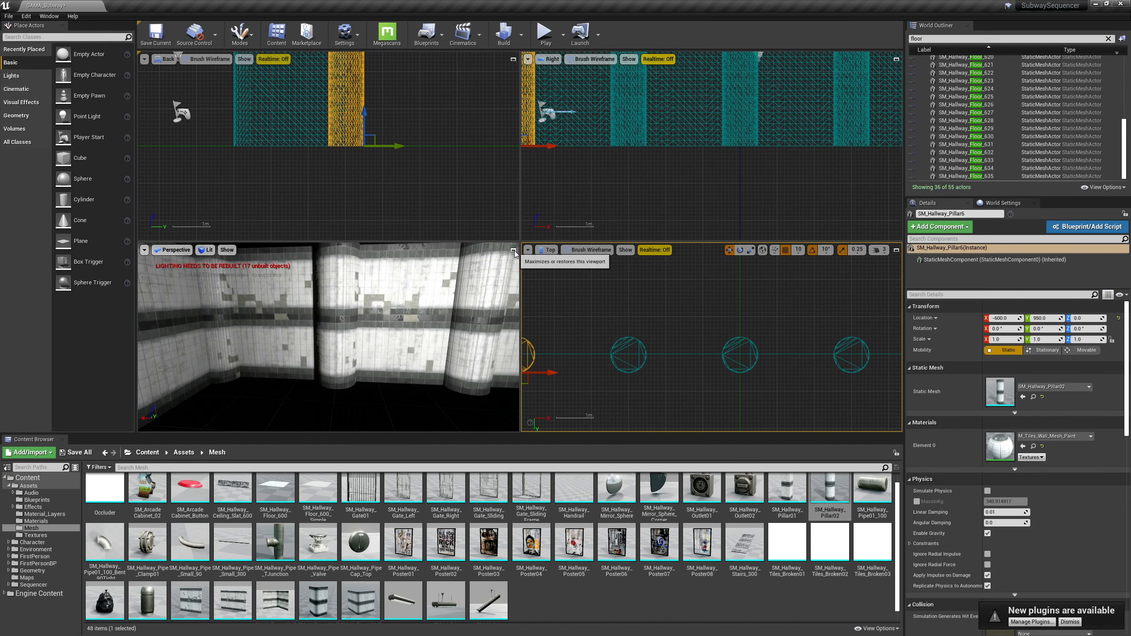
{"action": "left_click", "coordinate": [513, 250]}
{"action": "left_click", "coordinate": [936, 39]}
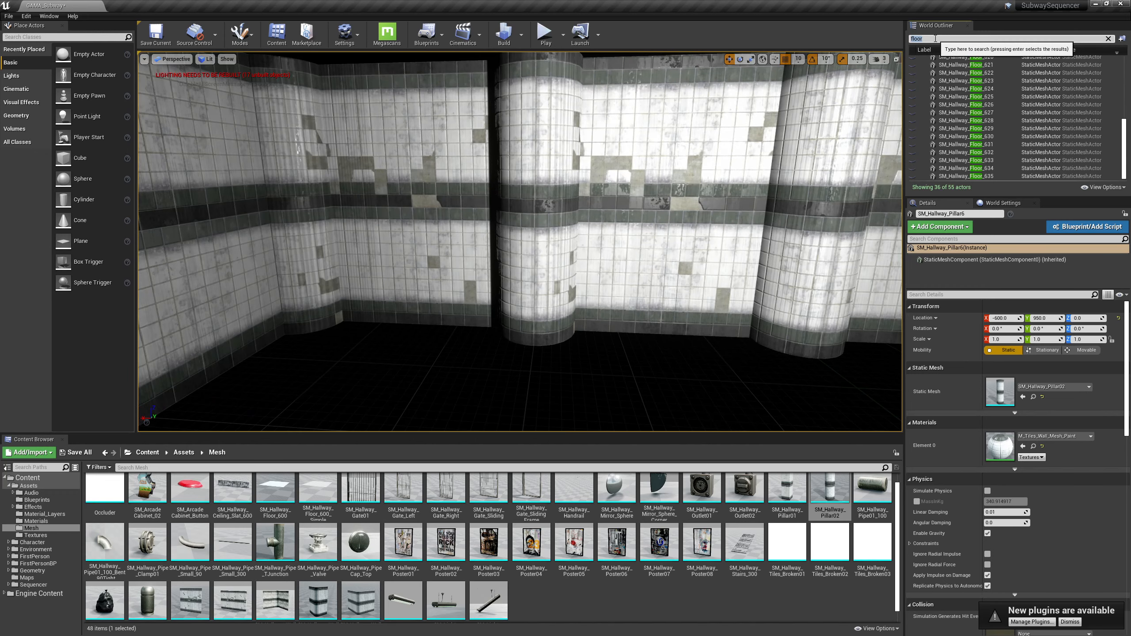
{"action": "type", "text": "floor"}
{"action": "key", "text": "Return"}
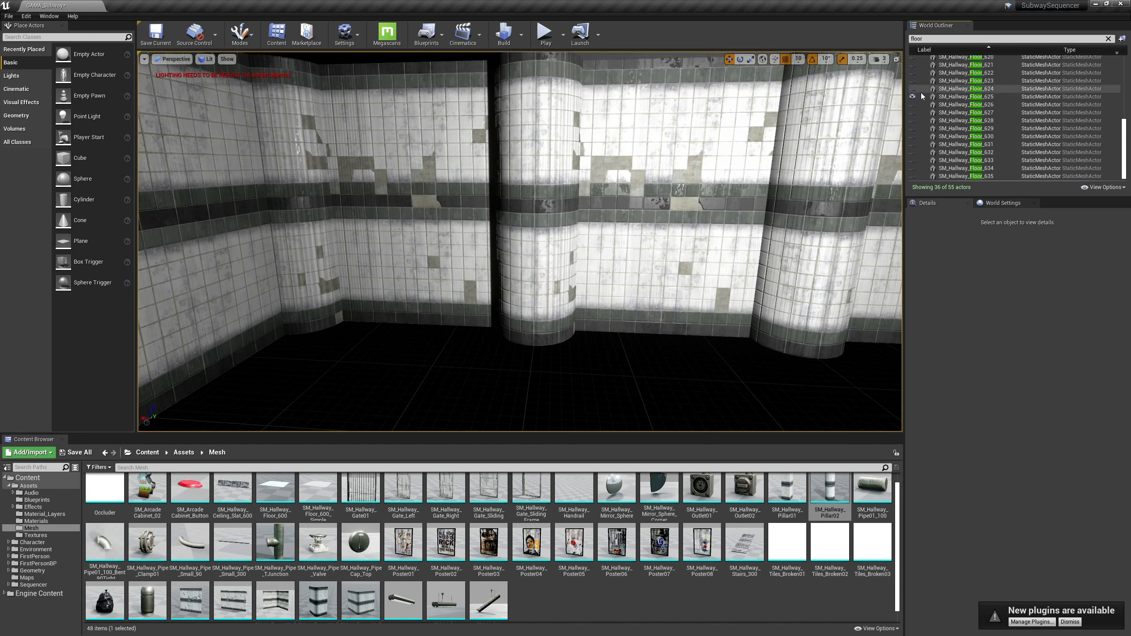
{"action": "scroll", "coordinate": [953, 116], "scroll_direction": "up", "scroll_amount": 6}
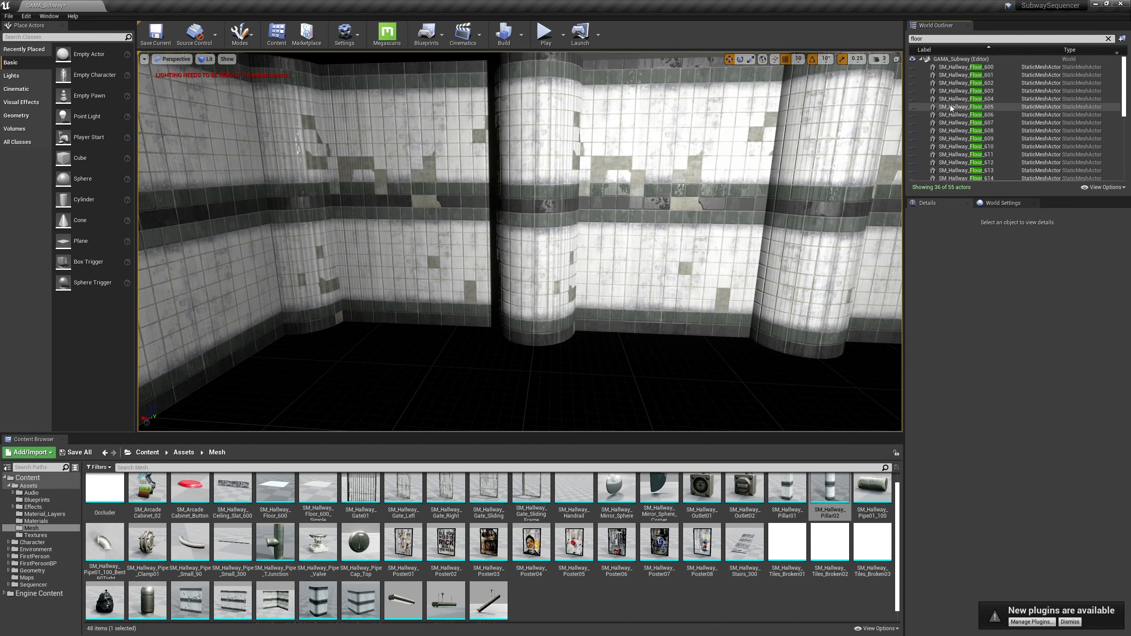
{"action": "left_click", "coordinate": [911, 60]}
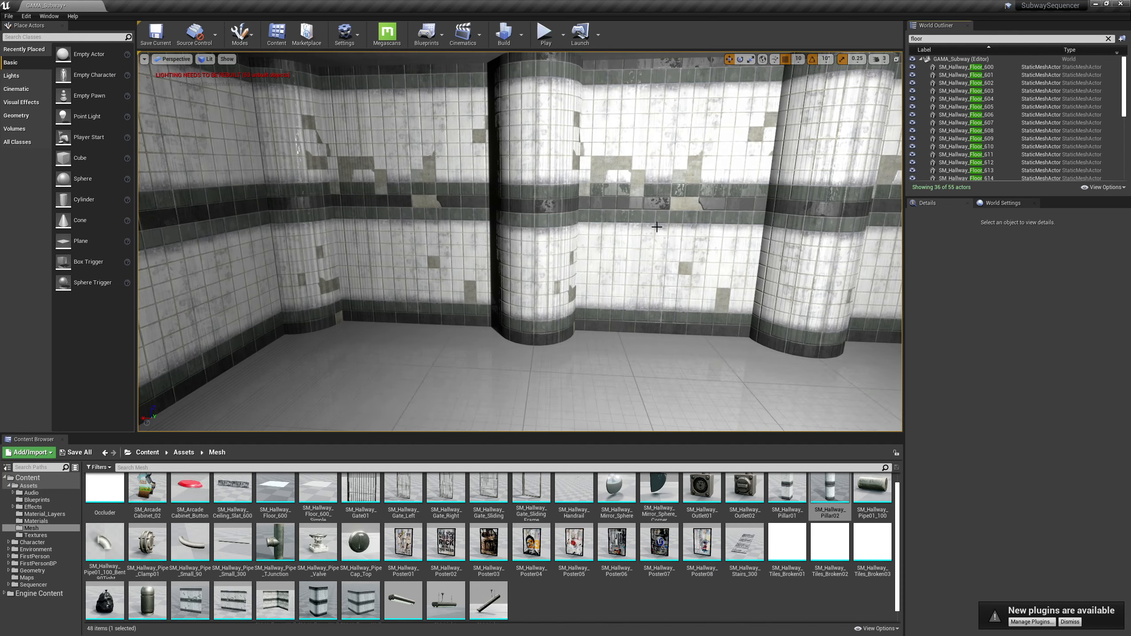
Step: Delete the middle pillar standing between the X 300 and X -300 pillars on the tiled wall
{"action": "right_click_drag", "start_coordinate": [655, 223], "coordinate": [779, 223]}
{"action": "right_click_drag", "start_coordinate": [651, 220], "coordinate": [735, 220]}
{"action": "right_click_drag", "start_coordinate": [625, 262], "coordinate": [446, 262]}
{"action": "mouse_move", "coordinate": [563, 249]}
{"action": "right_mouse_down"}
{"action": "mouse_move", "coordinate": [597, 229]}
{"action": "mouse_move", "coordinate": [561, 229]}
{"action": "right_mouse_up"}
{"action": "left_click", "coordinate": [542, 271]}
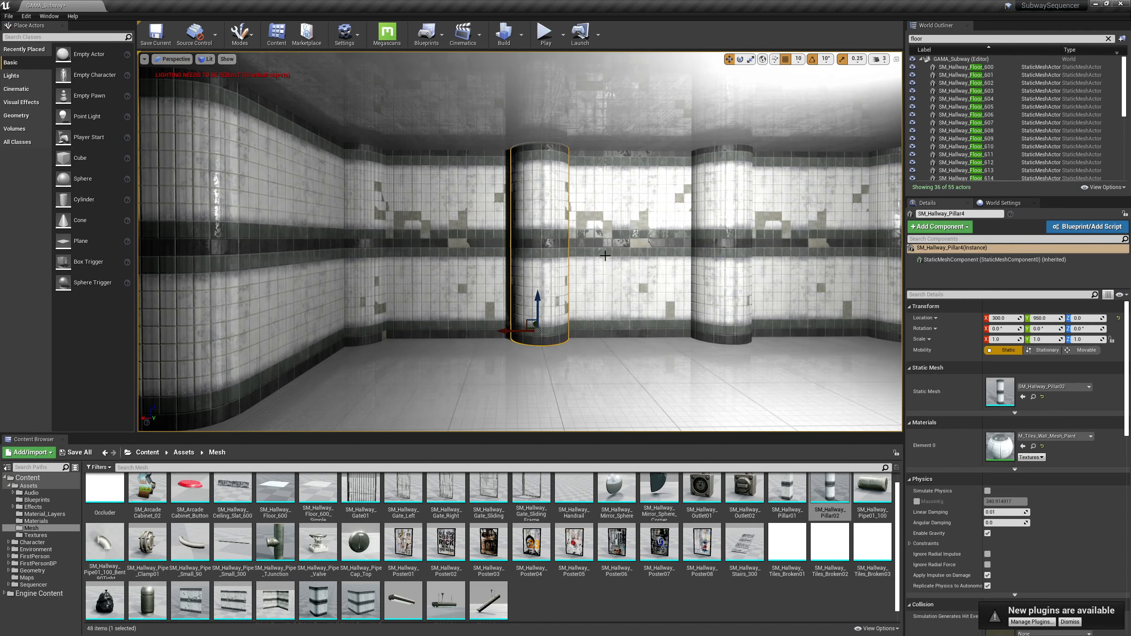
{"action": "middle_click_drag", "start_coordinate": [593, 260], "coordinate": [641, 238]}
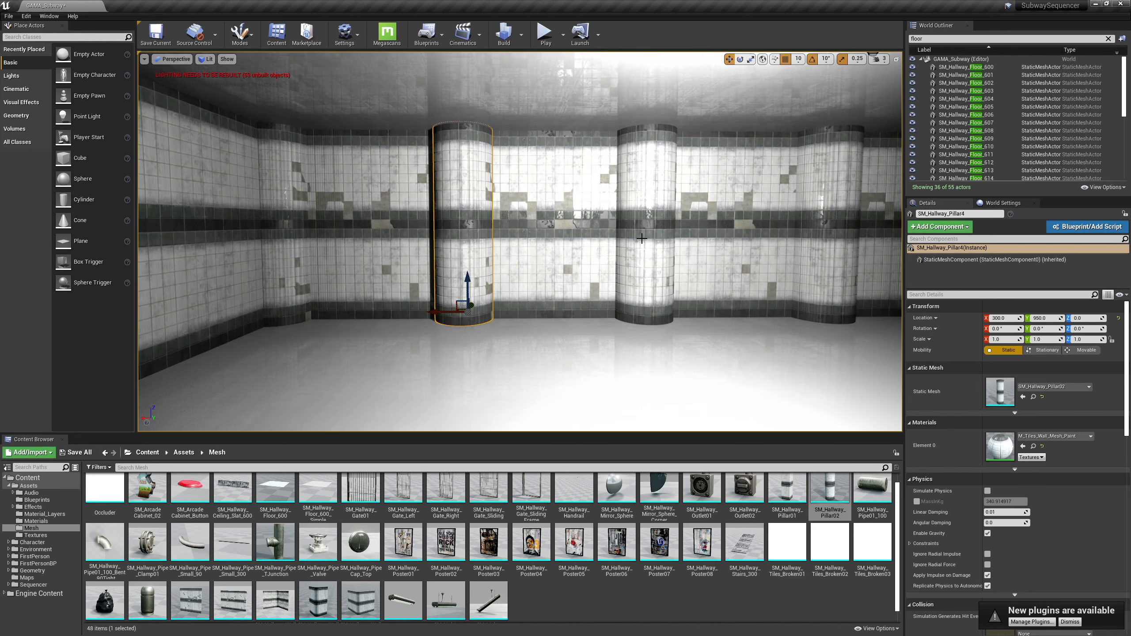
{"action": "left_click", "coordinate": [641, 238]}
{"action": "key", "text": "Delete"}
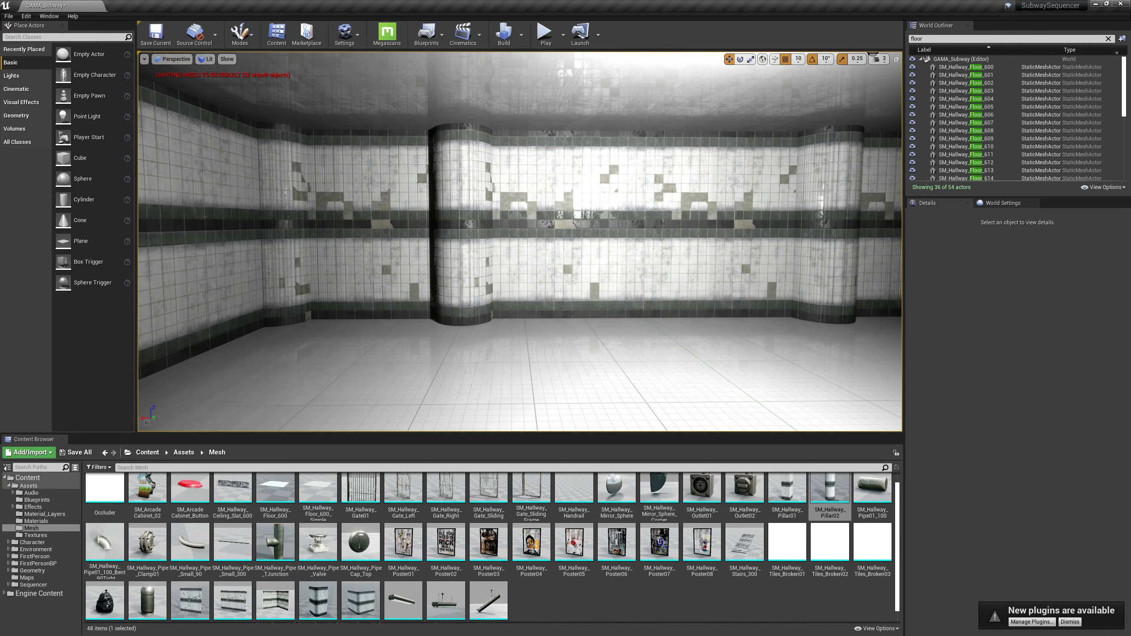
Step: Shift the two remaining intermediate pillars inward along the wall, placing the X -300 pillar at X -200
{"action": "left_click", "coordinate": [459, 263]}
{"action": "left_click_drag", "start_coordinate": [433, 312], "coordinate": [486, 312]}
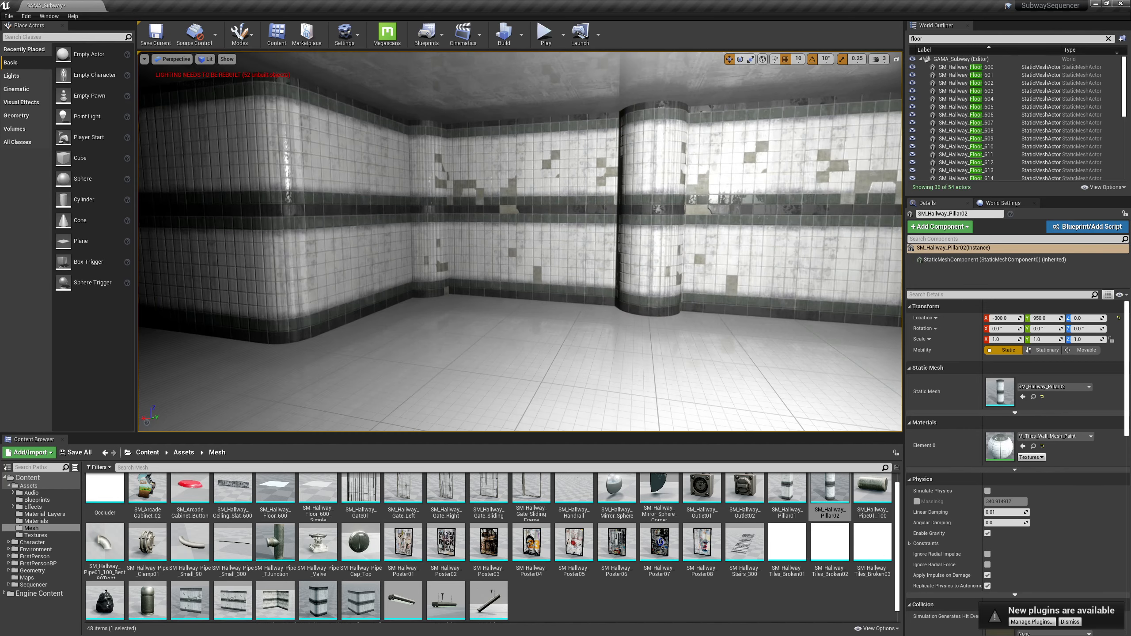
{"action": "left_click_drag", "start_coordinate": [753, 317], "coordinate": [635, 308]}
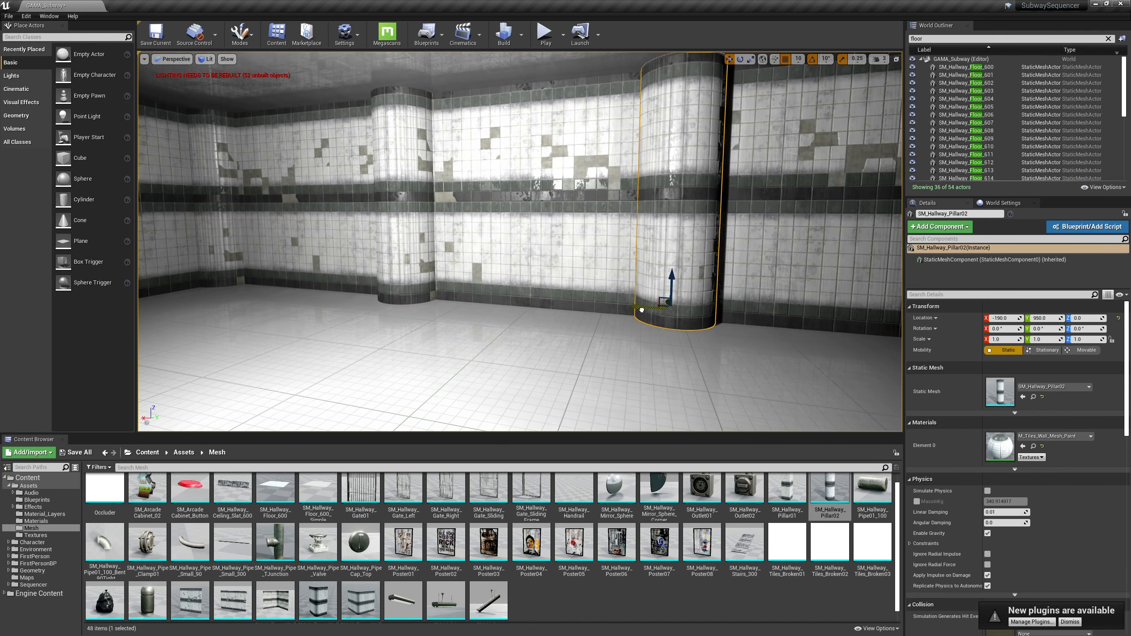
{"action": "left_click", "coordinate": [896, 58]}
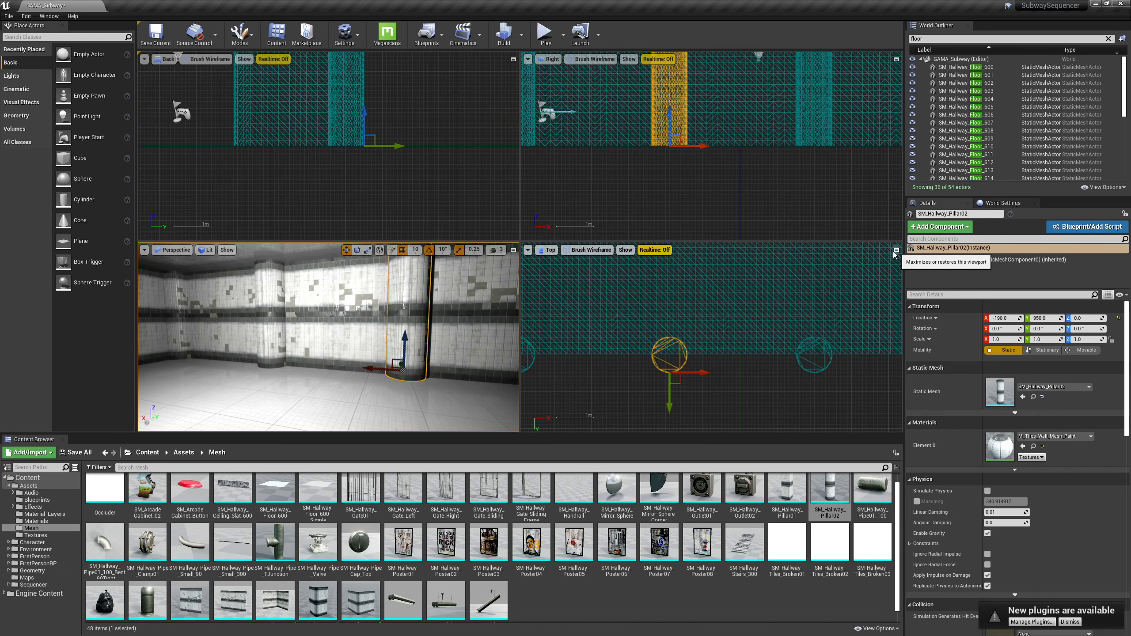
{"action": "left_click", "coordinate": [896, 250]}
{"action": "scroll", "coordinate": [526, 266], "scroll_direction": "up", "scroll_amount": 5}
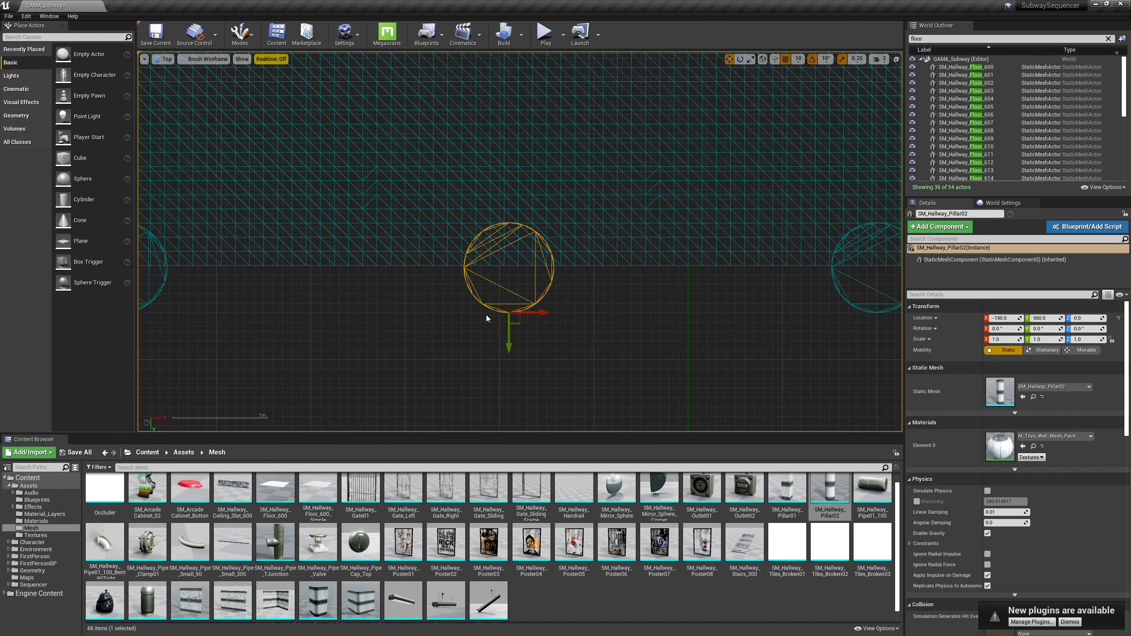
{"action": "left_click_drag", "start_coordinate": [551, 313], "coordinate": [537, 315]}
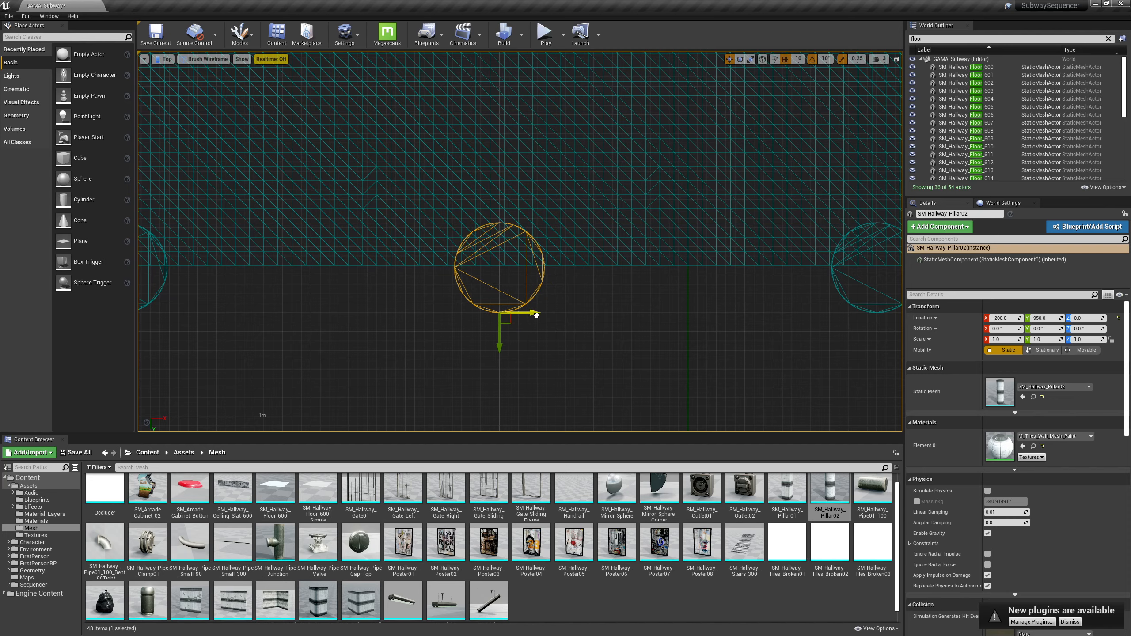
{"action": "left_click", "coordinate": [896, 60]}
{"action": "left_click", "coordinate": [513, 250]}
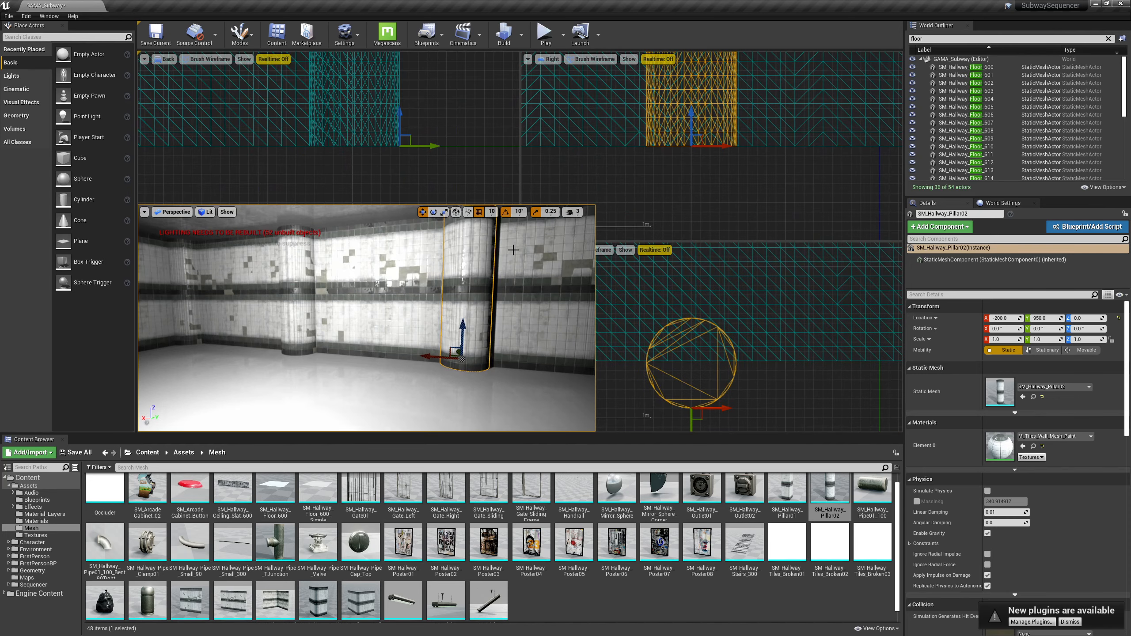
{"action": "scroll", "coordinate": [448, 227], "scroll_direction": "down", "scroll_amount": 3}
{"action": "key", "text": "Escape"}
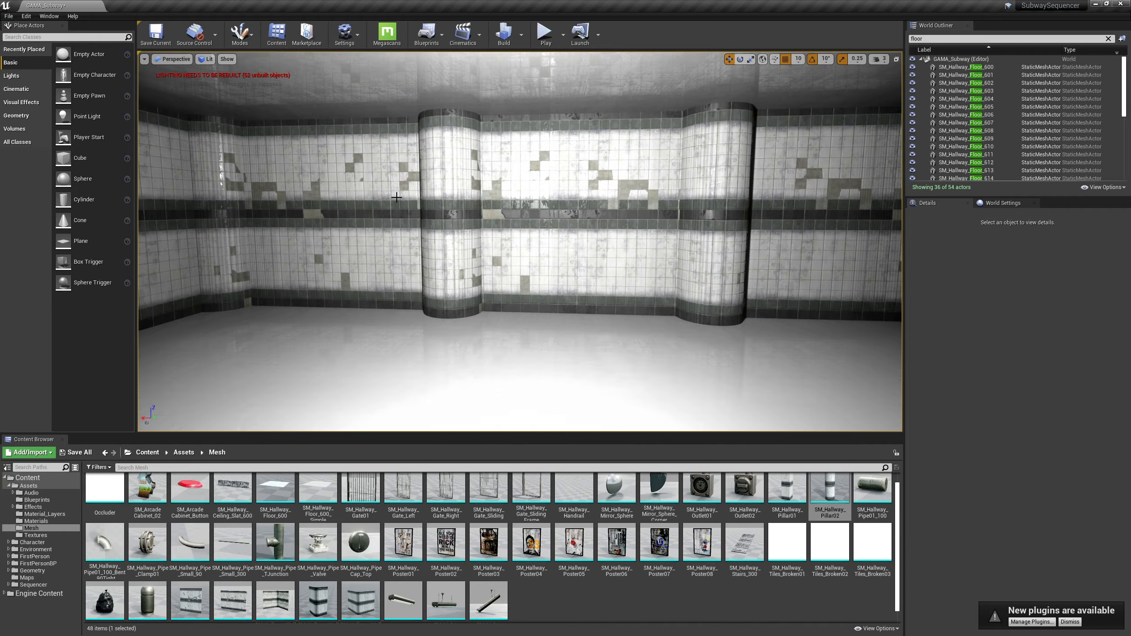
Step: Delete the four wall sections that close the side of the room opposite the pillars, at Y 0
{"action": "right_click_drag", "start_coordinate": [397, 197], "coordinate": [640, 218]}
{"action": "key", "text": "a"}
{"action": "key", "text": "w"}
{"action": "key", "text": "d"}
{"action": "key", "text": "s"}
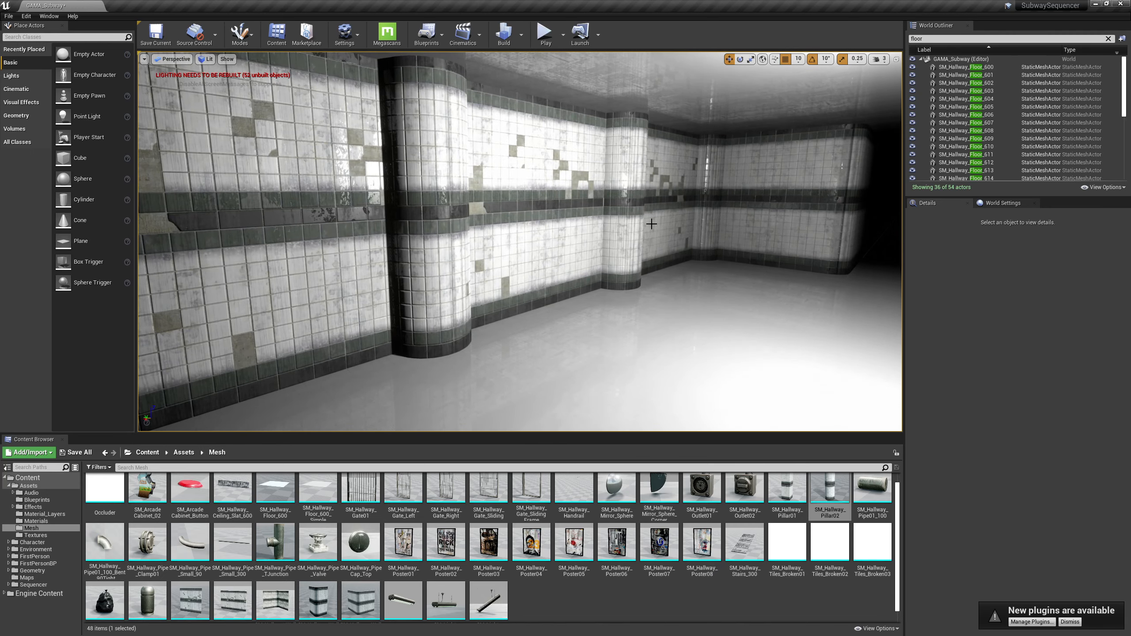
{"action": "right_click_drag", "start_coordinate": [706, 229], "coordinate": [789, 230]}
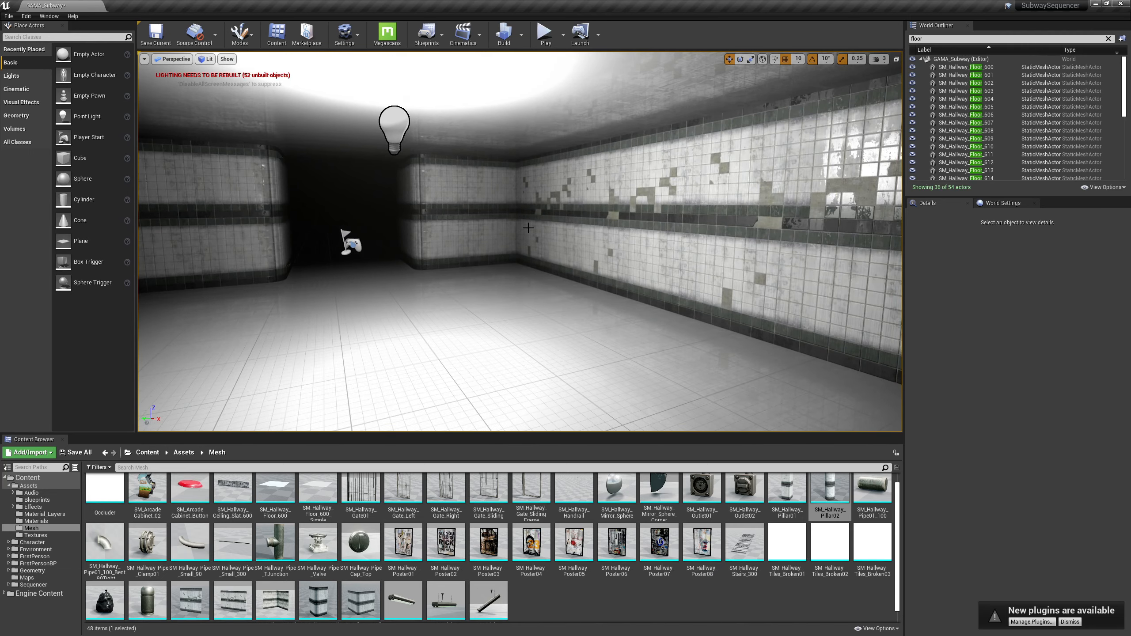
{"action": "left_click", "coordinate": [546, 216]}
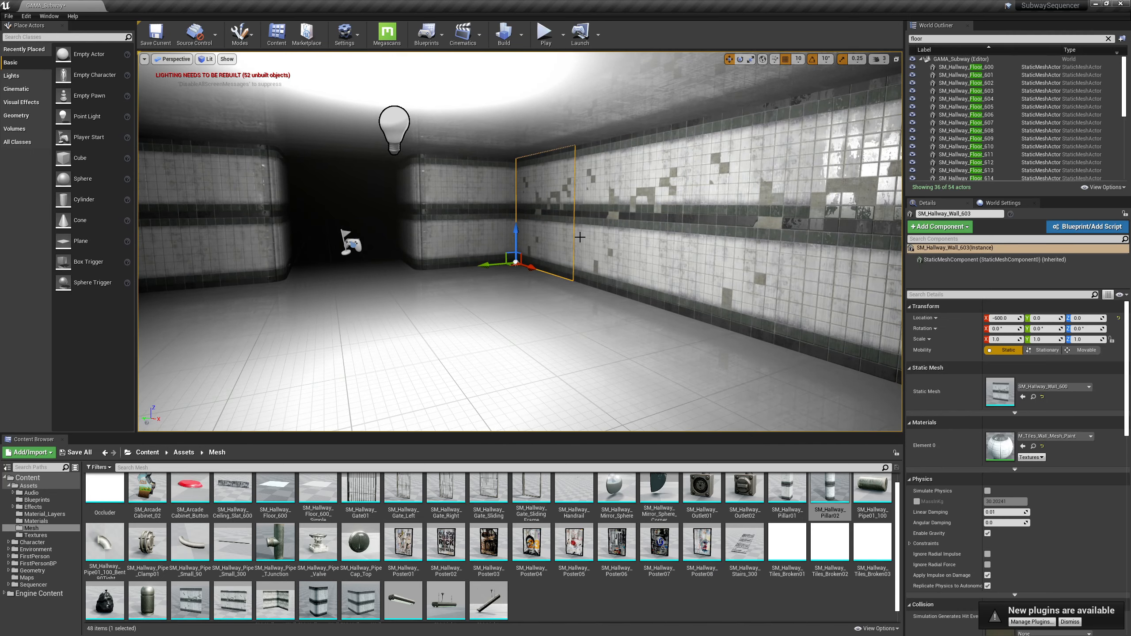
{"action": "left_click", "coordinate": [626, 222], "text": "ctrl"}
{"action": "left_click", "coordinate": [748, 231], "text": "ctrl"}
{"action": "right_click_drag", "start_coordinate": [748, 231], "coordinate": [884, 240]}
{"action": "left_click", "coordinate": [588, 217], "text": "ctrl"}
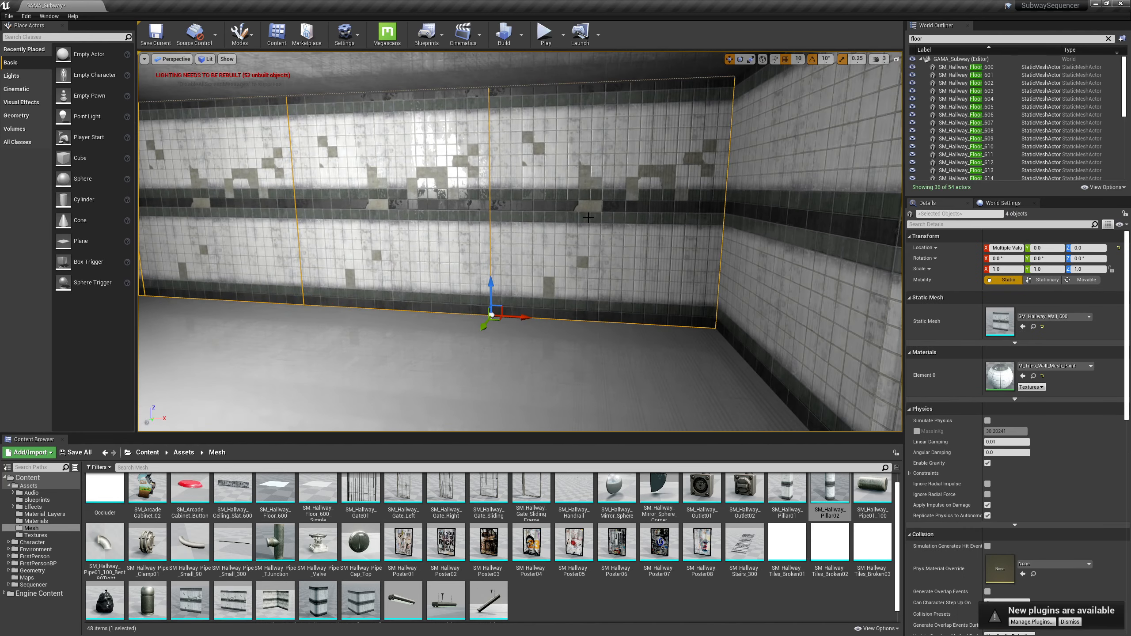
{"action": "key", "text": "Delete"}
Step: Duplicate the four pillars along the tiled wall together, starting the copies off along the Y axis
{"action": "right_click_drag", "start_coordinate": [584, 221], "coordinate": [694, 224]}
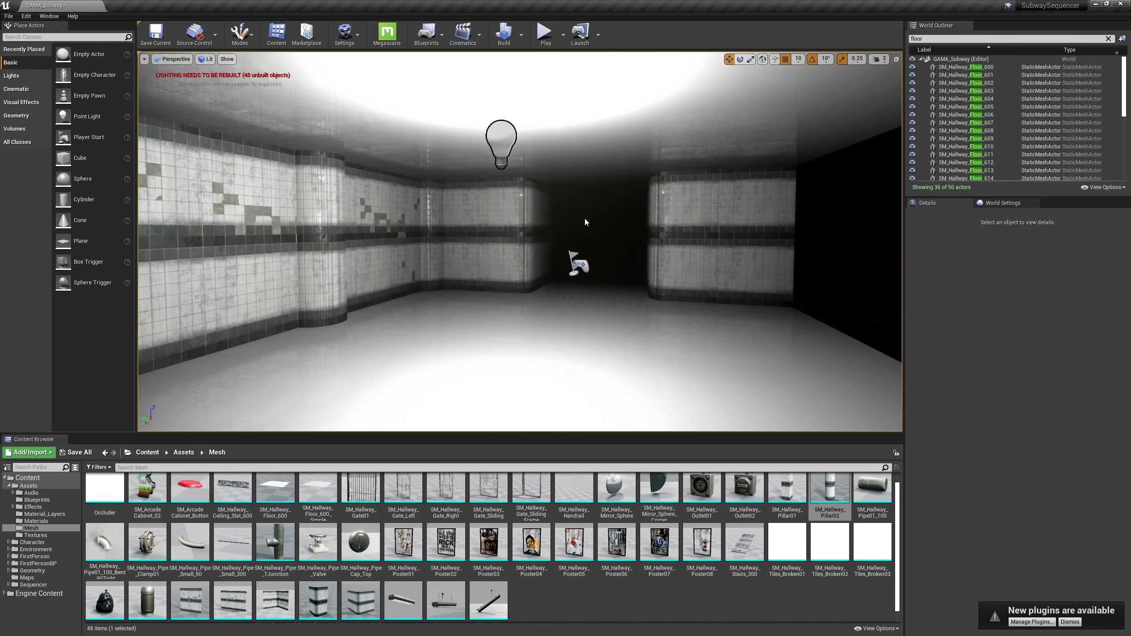
{"action": "left_click", "coordinate": [431, 245]}
{"action": "right_click_drag", "start_coordinate": [409, 222], "coordinate": [319, 236]}
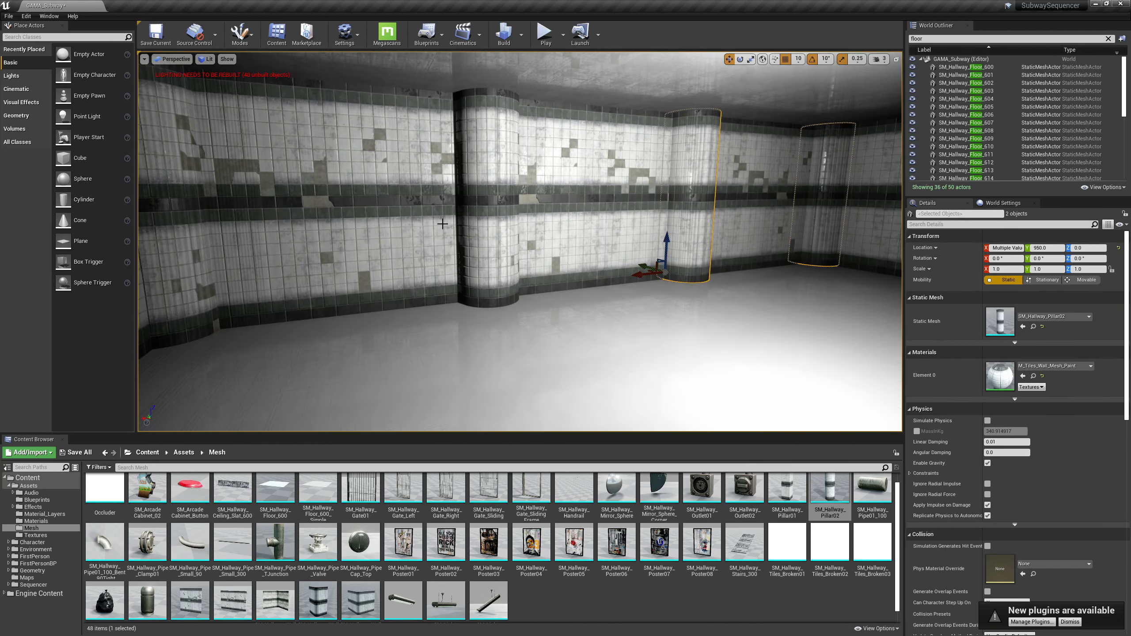
{"action": "right_click_drag", "start_coordinate": [361, 277], "coordinate": [479, 254]}
{"action": "left_click_drag", "start_coordinate": [638, 258], "coordinate": [615, 254], "text": "alt"}
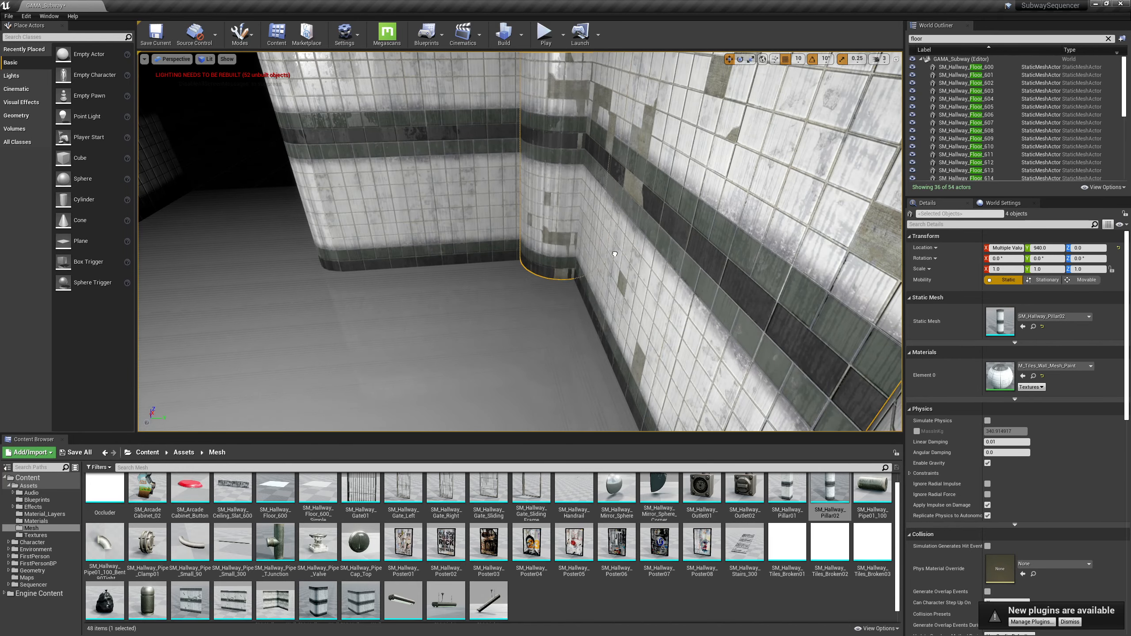
Step: Move the four duplicated pillars across the room onto the line of the deleted wall
{"action": "right_click_drag", "start_coordinate": [525, 263], "coordinate": [504, 298]}
{"action": "key", "text": "s"}
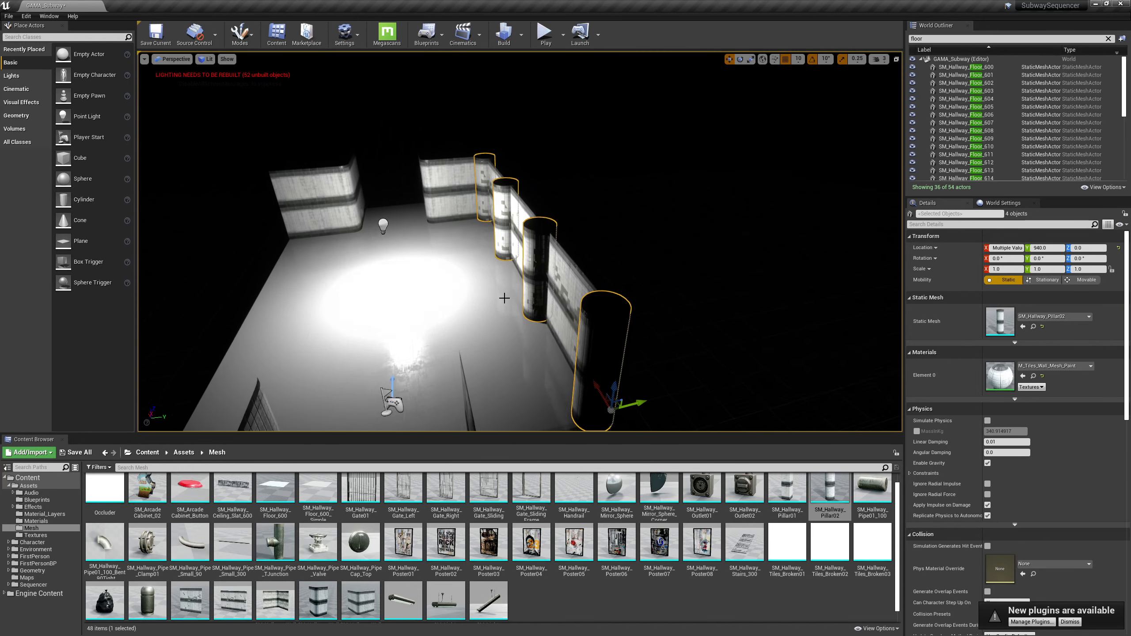
{"action": "left_click_drag", "start_coordinate": [546, 419], "coordinate": [231, 379]}
{"action": "right_click_drag", "start_coordinate": [182, 406], "coordinate": [151, 401]}
{"action": "key", "text": "w"}
{"action": "right_click_drag", "start_coordinate": [341, 296], "coordinate": [170, 267]}
{"action": "key", "text": "w"}
{"action": "key", "text": "s"}
{"action": "key", "text": "s"}
{"action": "right_click_drag", "start_coordinate": [742, 237], "coordinate": [815, 249]}
{"action": "key", "text": "Escape"}
Step: Duplicate the row of six floor tiles along the open side to extend the floor beyond the new pillars
{"action": "right_click_drag", "start_coordinate": [739, 241], "coordinate": [401, 258]}
{"action": "left_click", "coordinate": [757, 262]}
{"action": "left_click", "coordinate": [545, 240], "text": "ctrl"}
{"action": "left_click", "coordinate": [438, 224], "text": "ctrl"}
{"action": "left_click", "coordinate": [285, 214], "text": "ctrl"}
{"action": "key", "text": "w"}
{"action": "key", "text": "d"}
{"action": "right_click_drag", "start_coordinate": [637, 271], "coordinate": [730, 295]}
{"action": "right_click_drag", "start_coordinate": [541, 275], "coordinate": [490, 276]}
{"action": "key", "text": "d"}
{"action": "left_click", "coordinate": [519, 275], "text": "ctrl"}
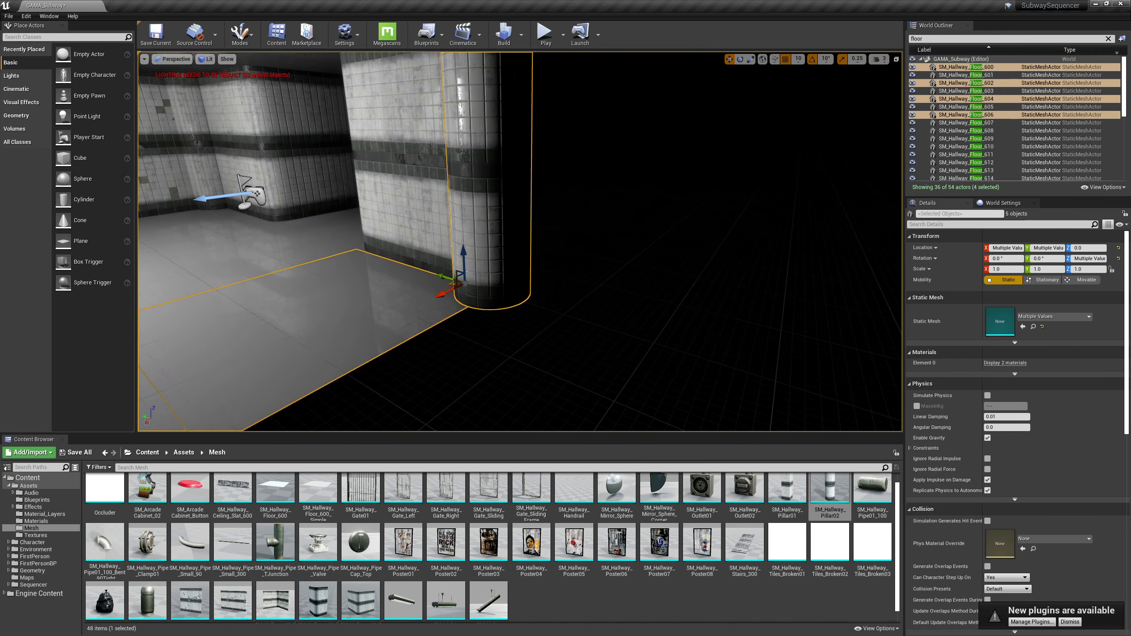
{"action": "left_click", "coordinate": [541, 264], "text": "ctrl"}
{"action": "left_click", "coordinate": [489, 273], "text": "ctrl"}
Step: Duplicate the row of six ceiling tiles along the open side outward along Y past the new pillars
{"action": "right_click_drag", "start_coordinate": [489, 272], "coordinate": [653, 200]}
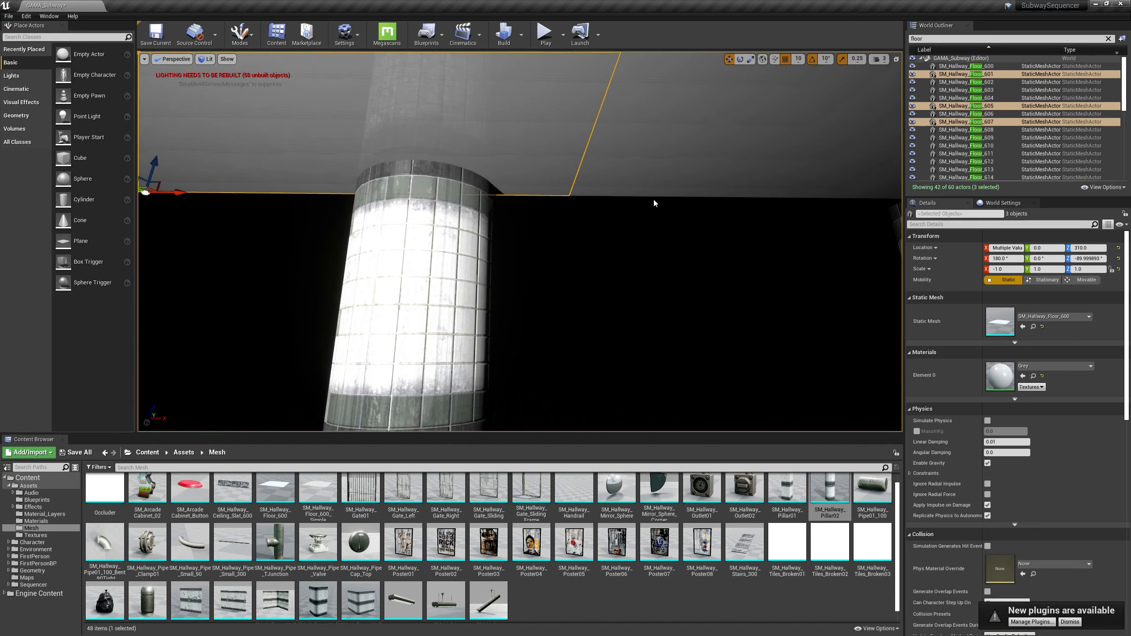
{"action": "left_click", "coordinate": [653, 188], "text": "ctrl"}
{"action": "right_click_drag", "start_coordinate": [604, 252], "coordinate": [743, 158]}
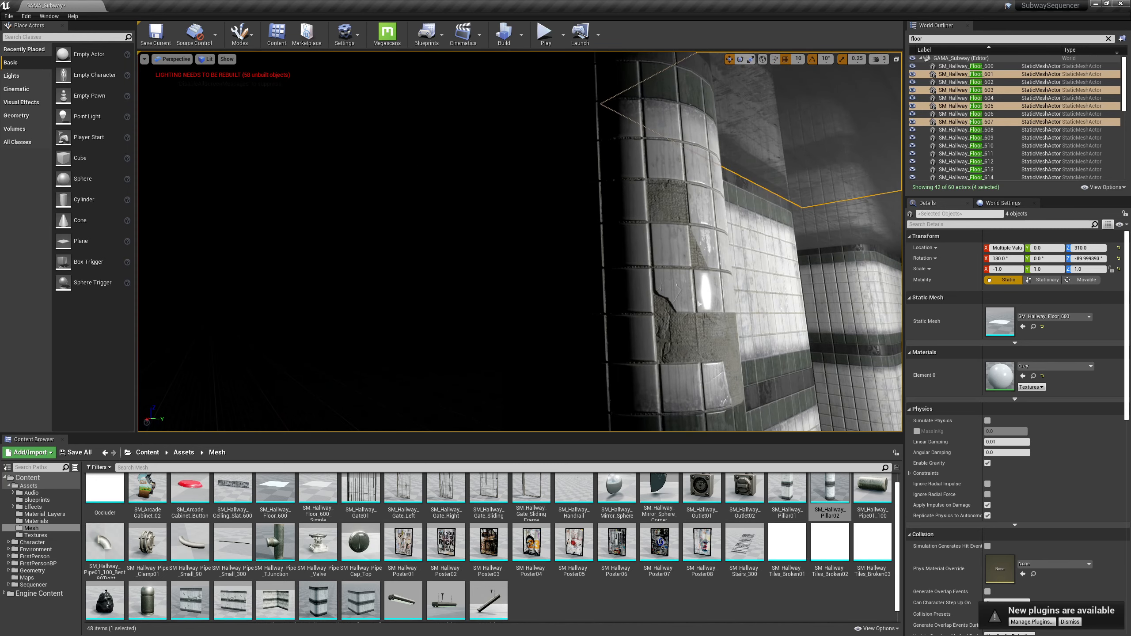
{"action": "left_click", "coordinate": [598, 152], "text": "ctrl"}
{"action": "left_click", "coordinate": [678, 211], "text": "ctrl"}
{"action": "right_click_drag", "start_coordinate": [678, 211], "coordinate": [793, 212]}
{"action": "left_click", "coordinate": [679, 211], "text": "ctrl"}
{"action": "right_click_drag", "start_coordinate": [679, 211], "coordinate": [592, 212]}
{"action": "key", "text": "d"}
{"action": "left_click", "coordinate": [665, 187], "text": "ctrl"}
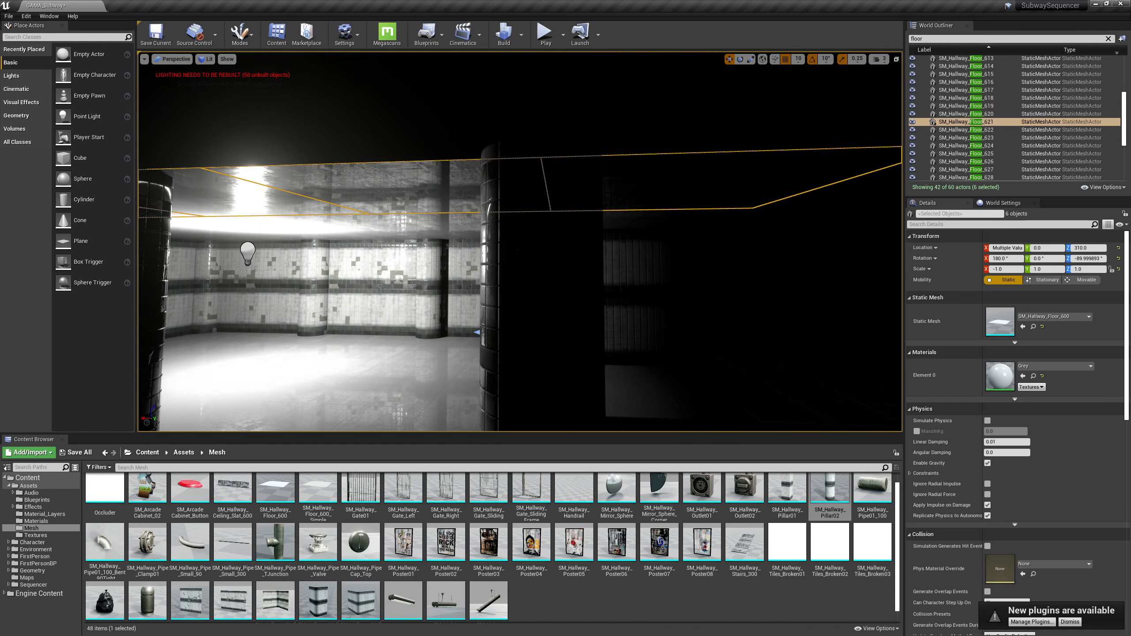
{"action": "right_click_drag", "start_coordinate": [652, 249], "coordinate": [543, 249]}
{"action": "key", "text": "f"}
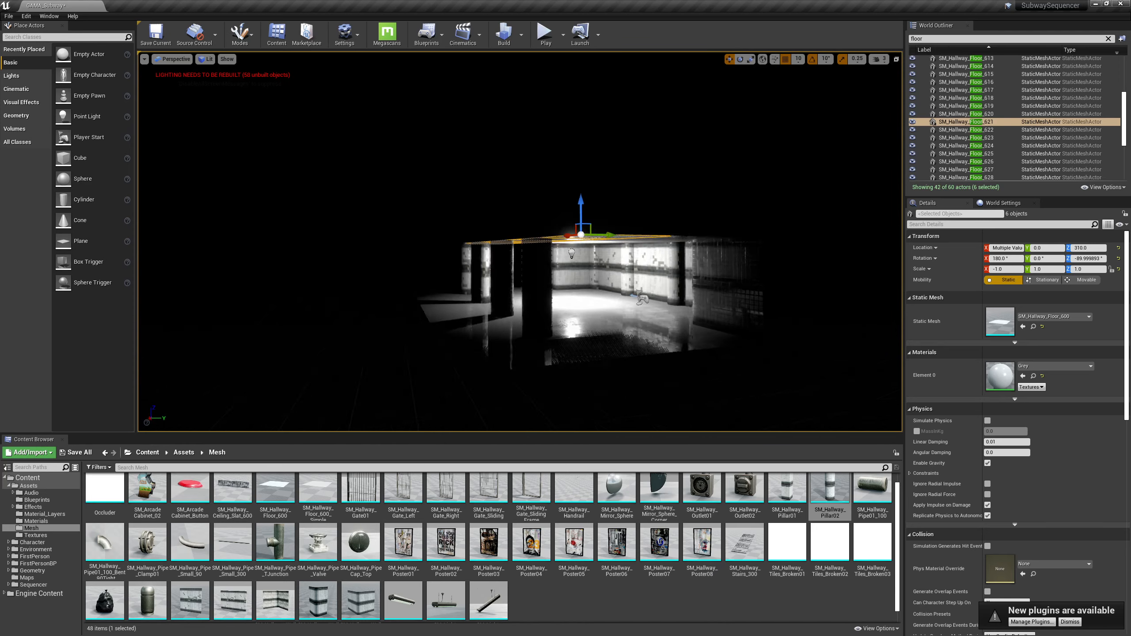
{"action": "left_click_drag", "start_coordinate": [483, 351], "coordinate": [391, 348], "text": "alt"}
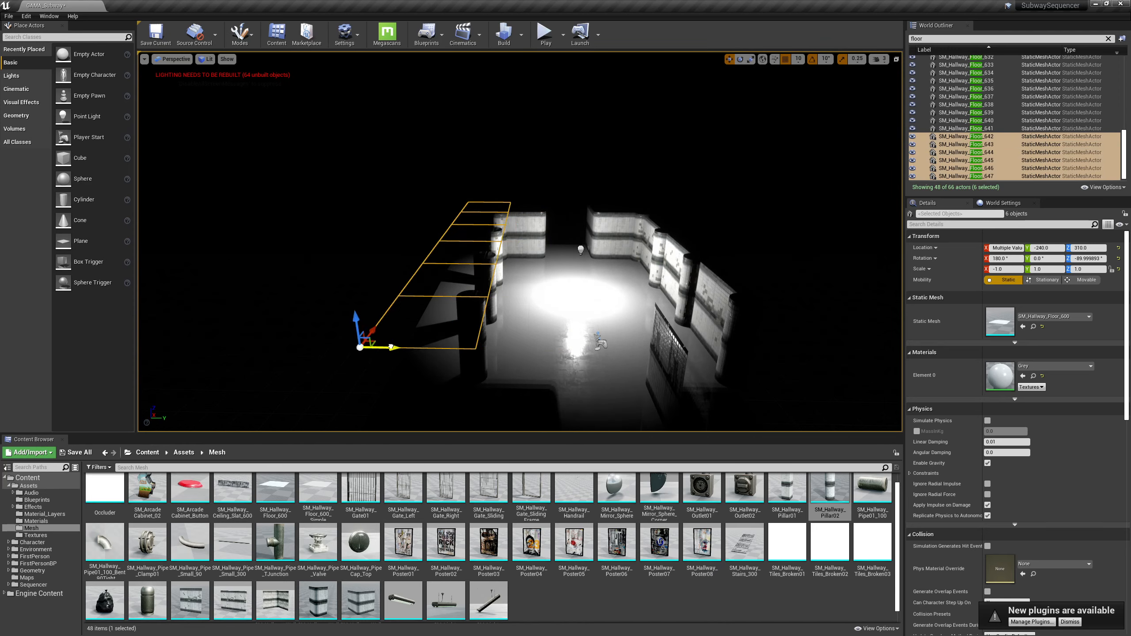
Step: Align the duplicated ceiling row at Y -300 so it adjoins the existing ceiling
{"action": "key", "text": "q"}
{"action": "right_click_drag", "start_coordinate": [544, 276], "coordinate": [784, 198]}
{"action": "key", "text": "w"}
{"action": "key", "text": "a"}
{"action": "key", "text": "s"}
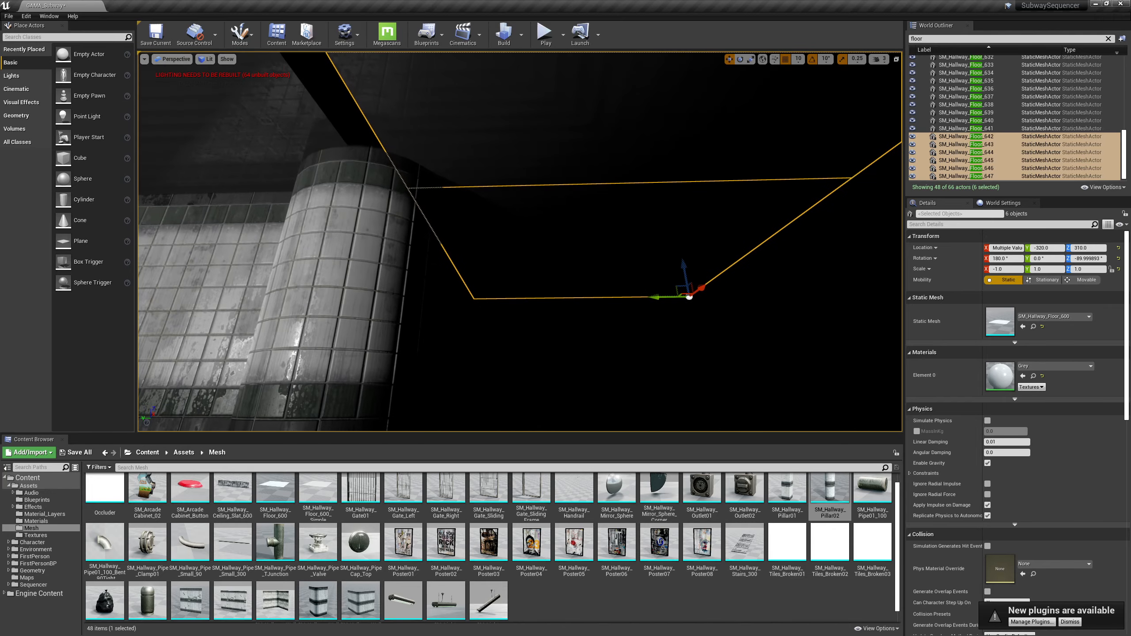
{"action": "left_click_drag", "start_coordinate": [650, 296], "coordinate": [634, 296]}
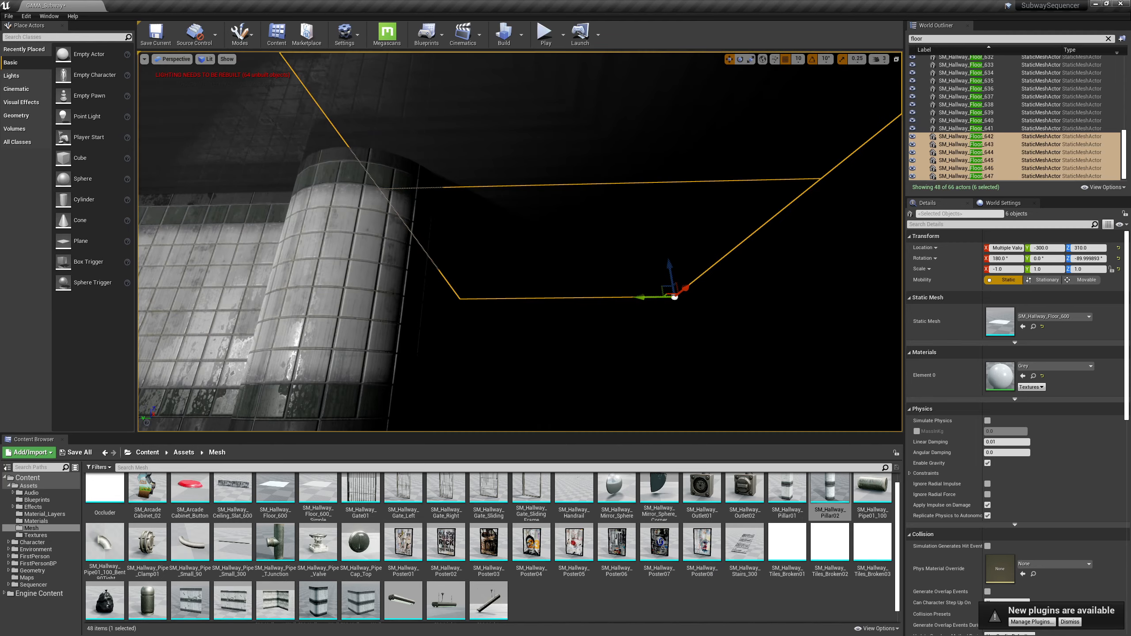
{"action": "right_click_drag", "start_coordinate": [635, 296], "coordinate": [623, 323]}
{"action": "key", "text": "a"}
{"action": "key", "text": "Escape"}
Step: Duplicate the room's point light into the extended area beyond the pillars, at X 50, Y -400, Z 250
{"action": "right_click_drag", "start_coordinate": [503, 263], "coordinate": [494, 307]}
{"action": "key", "text": "s"}
{"action": "key", "text": "s"}
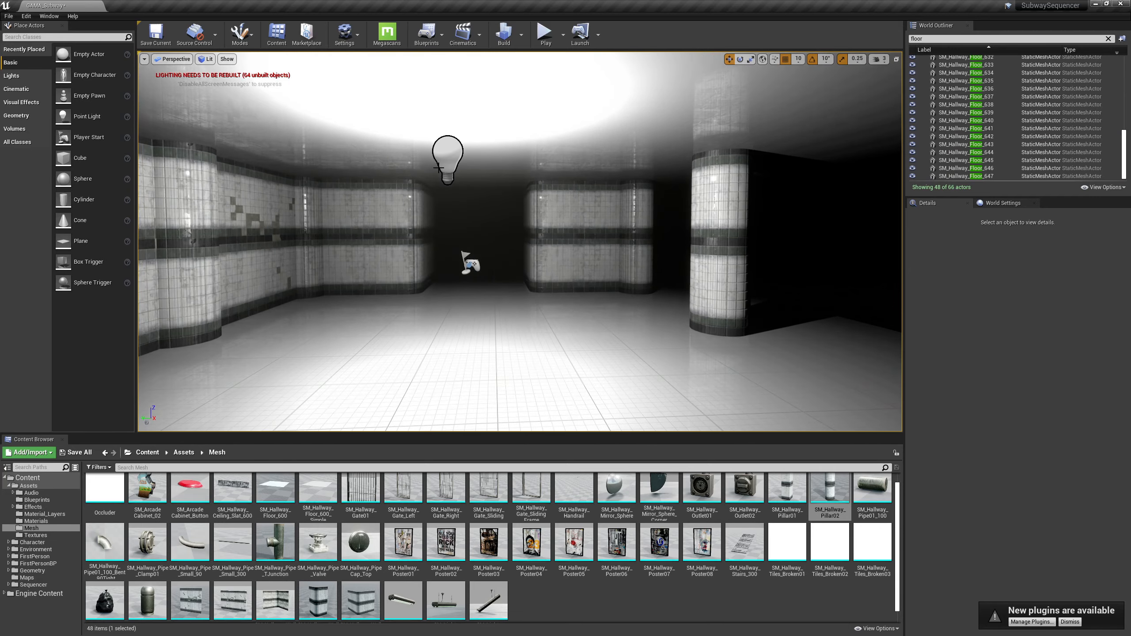
{"action": "left_click", "coordinate": [444, 151]}
{"action": "left_click_drag", "start_coordinate": [415, 158], "coordinate": [697, 164], "text": "alt"}
{"action": "key", "text": "s"}
{"action": "right_click_drag", "start_coordinate": [356, 223], "coordinate": [240, 241]}
{"action": "mouse_move", "coordinate": [450, 273]}
{"action": "right_mouse_down"}
{"action": "mouse_move", "coordinate": [574, 274]}
{"action": "mouse_move", "coordinate": [318, 274]}
{"action": "mouse_move", "coordinate": [454, 274]}
{"action": "right_mouse_up"}
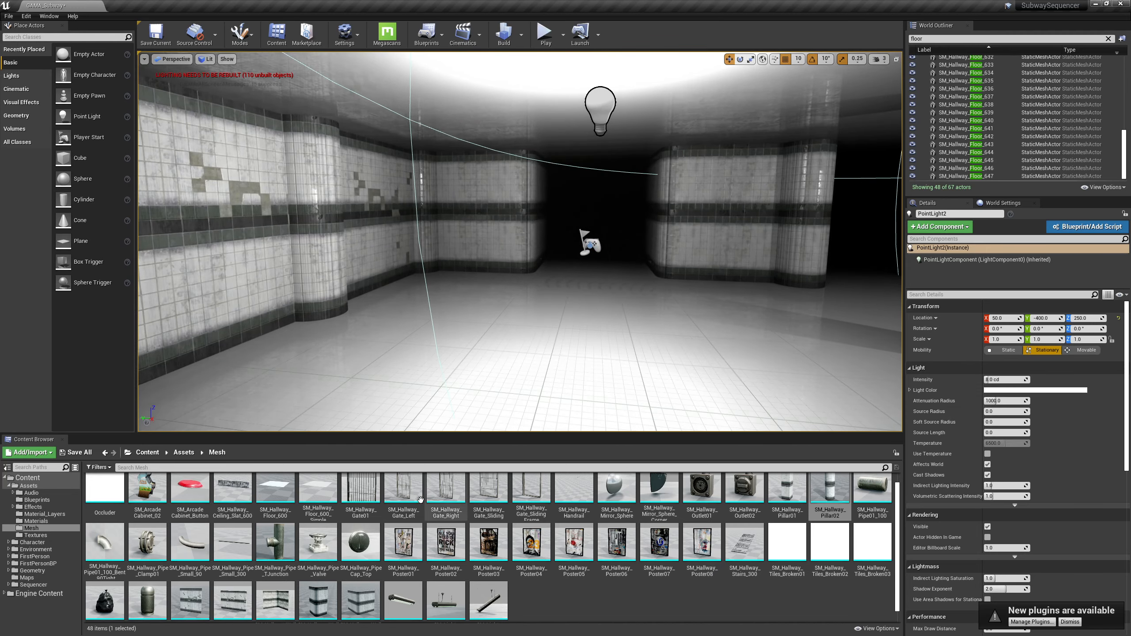
Step: Add the SM_Hallway_Gate01 mesh to the level and position it between the two middle pillars at X 0, Y 10
{"action": "scroll", "coordinate": [422, 499], "scroll_direction": "up", "scroll_amount": 1}
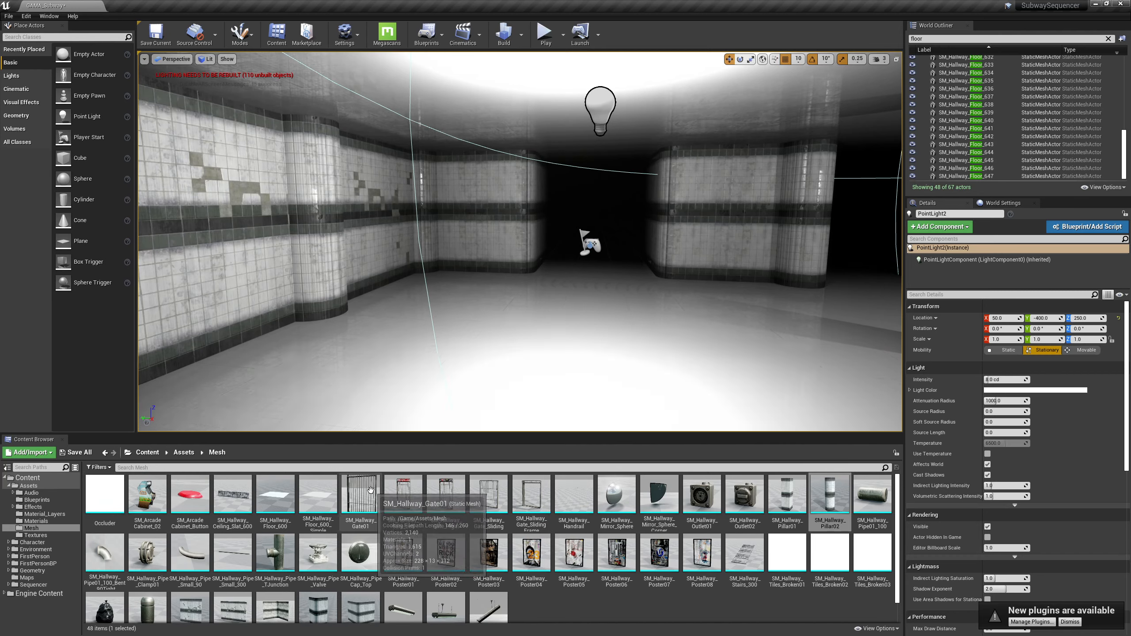
{"action": "left_click_drag", "start_coordinate": [370, 490], "coordinate": [807, 357]}
{"action": "right_click_drag", "start_coordinate": [784, 359], "coordinate": [612, 300]}
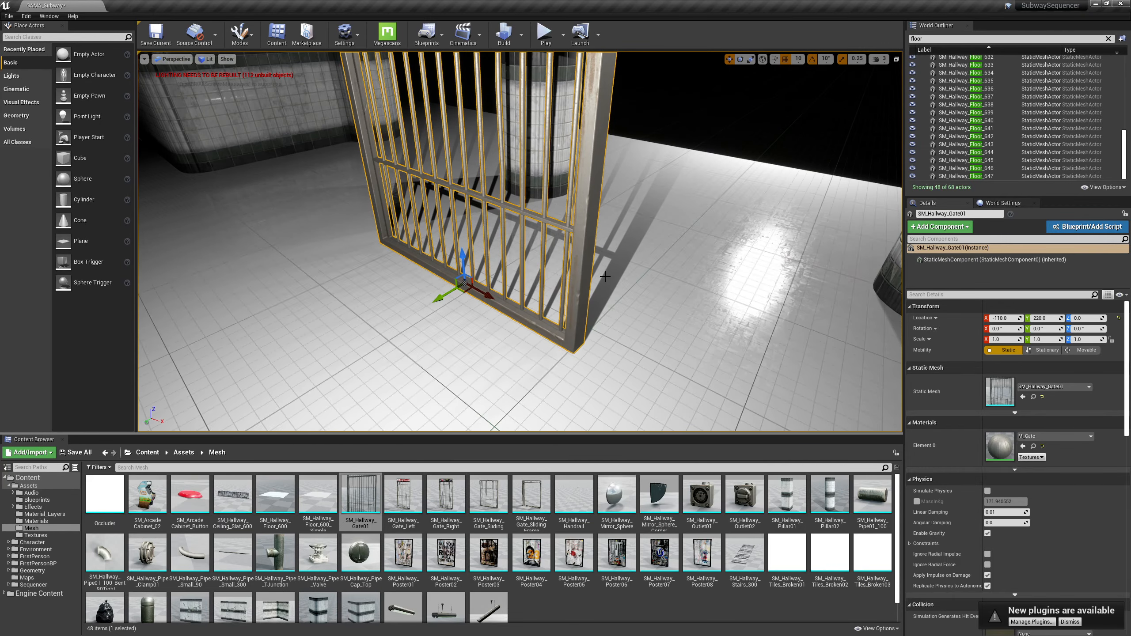
{"action": "left_click_drag", "start_coordinate": [441, 296], "coordinate": [715, 242]}
Step: Widen the gate to span the gap between the pillars, turning off scale snapping to reach an X scale of about 1.36
{"action": "right_click_drag", "start_coordinate": [682, 321], "coordinate": [658, 245]}
{"action": "key", "text": "r"}
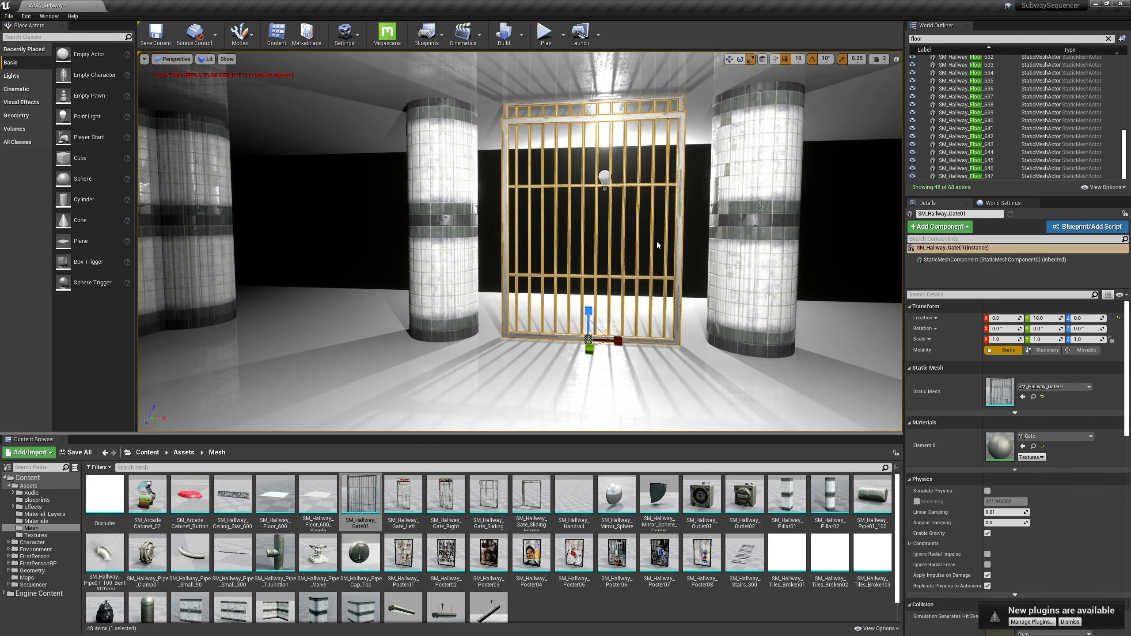
{"action": "left_click_drag", "start_coordinate": [618, 340], "coordinate": [641, 341]}
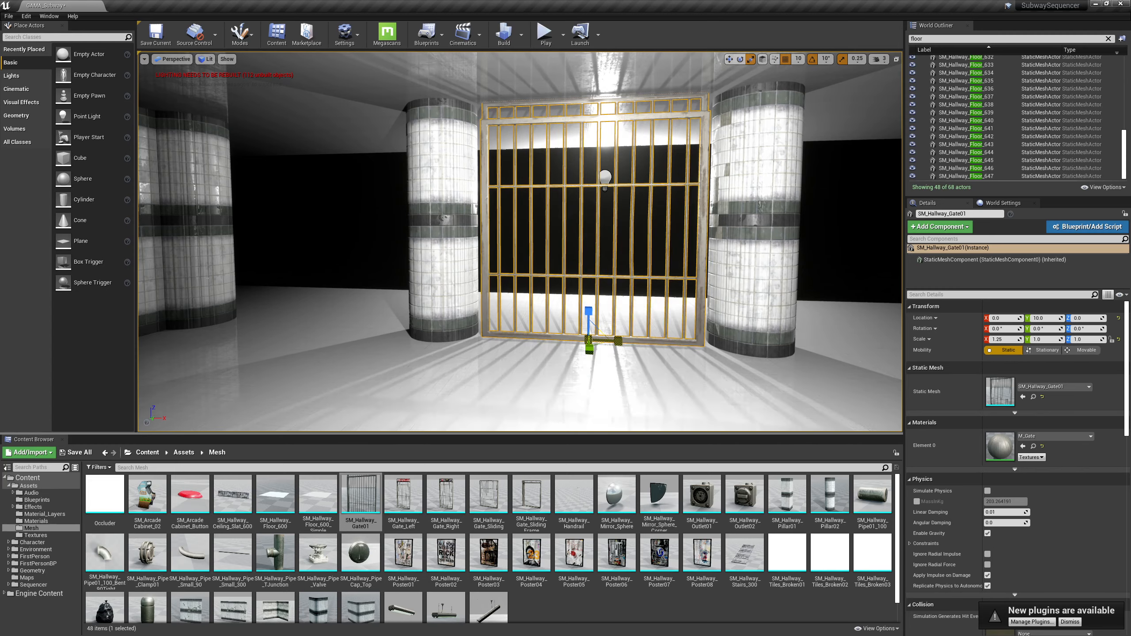
{"action": "right_click_drag", "start_coordinate": [520, 241], "coordinate": [548, 230]}
{"action": "middle_click_drag", "start_coordinate": [795, 172], "coordinate": [718, 162]}
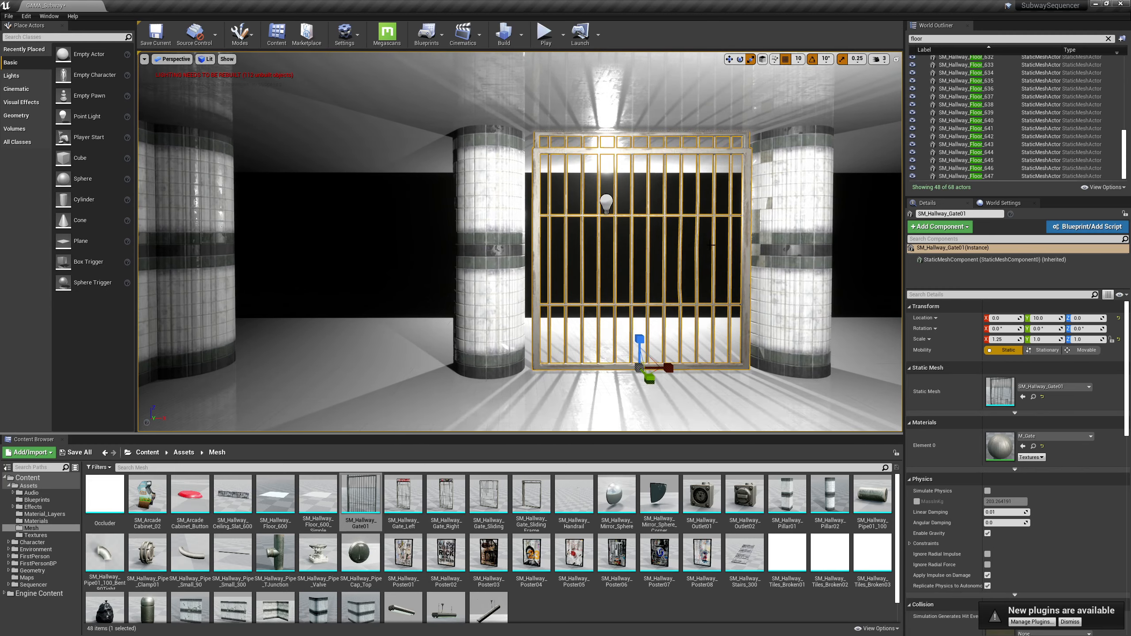
{"action": "right_click_drag", "start_coordinate": [711, 245], "coordinate": [665, 245]}
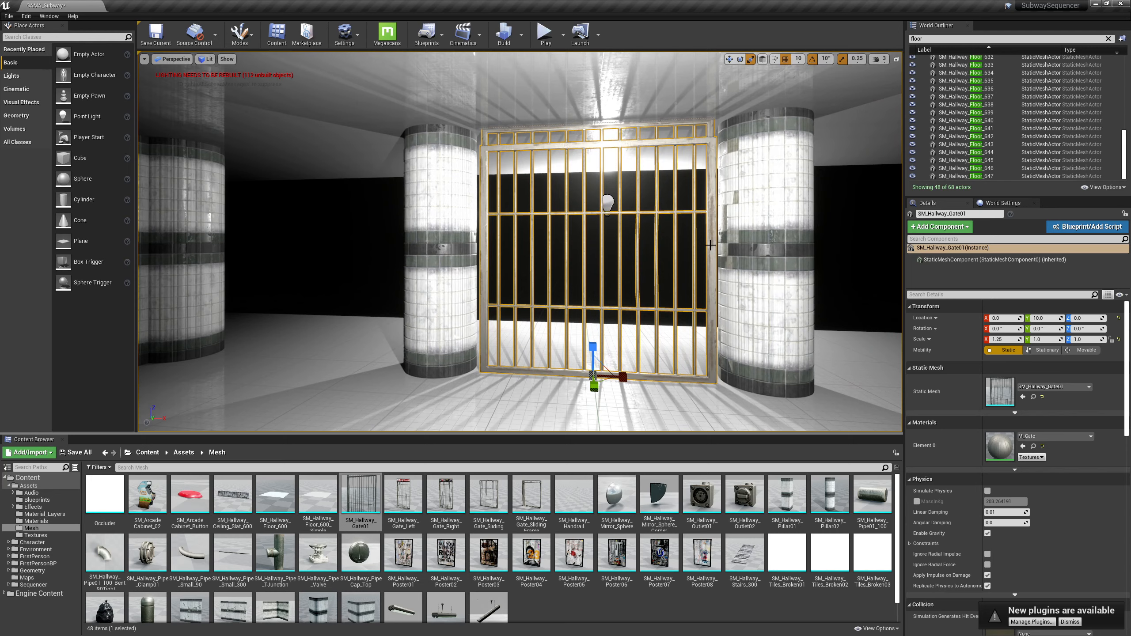
{"action": "left_click", "coordinate": [842, 60]}
{"action": "left_click_drag", "start_coordinate": [622, 377], "coordinate": [643, 378]}
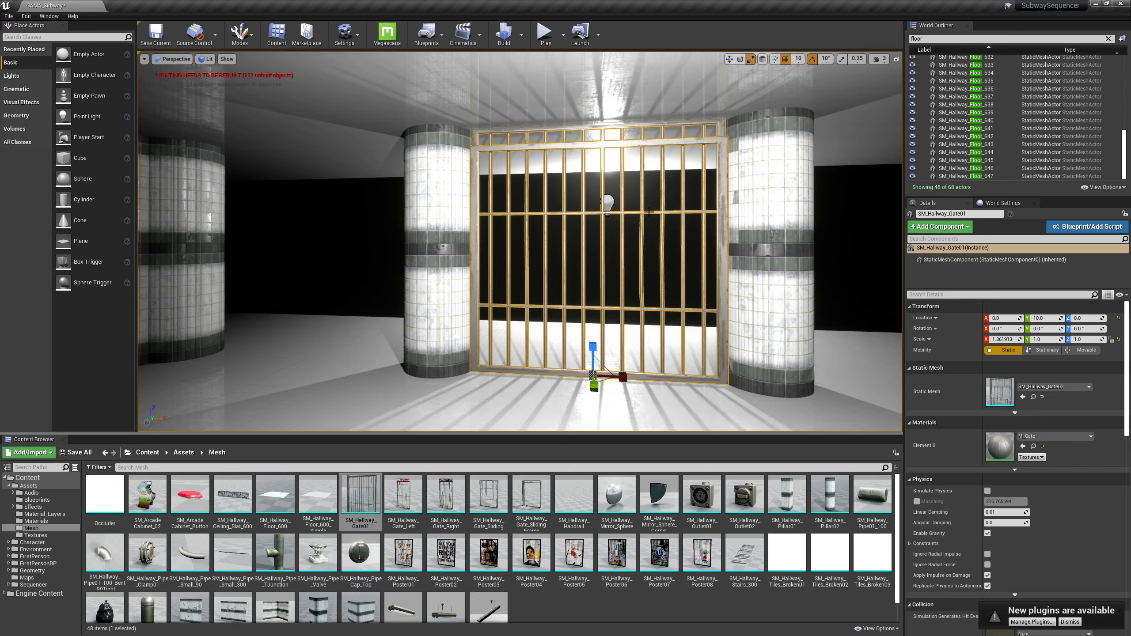
Step: Turn scale snapping back on after fitting the gate between the pillars
{"action": "right_click_drag", "start_coordinate": [650, 212], "coordinate": [697, 225]}
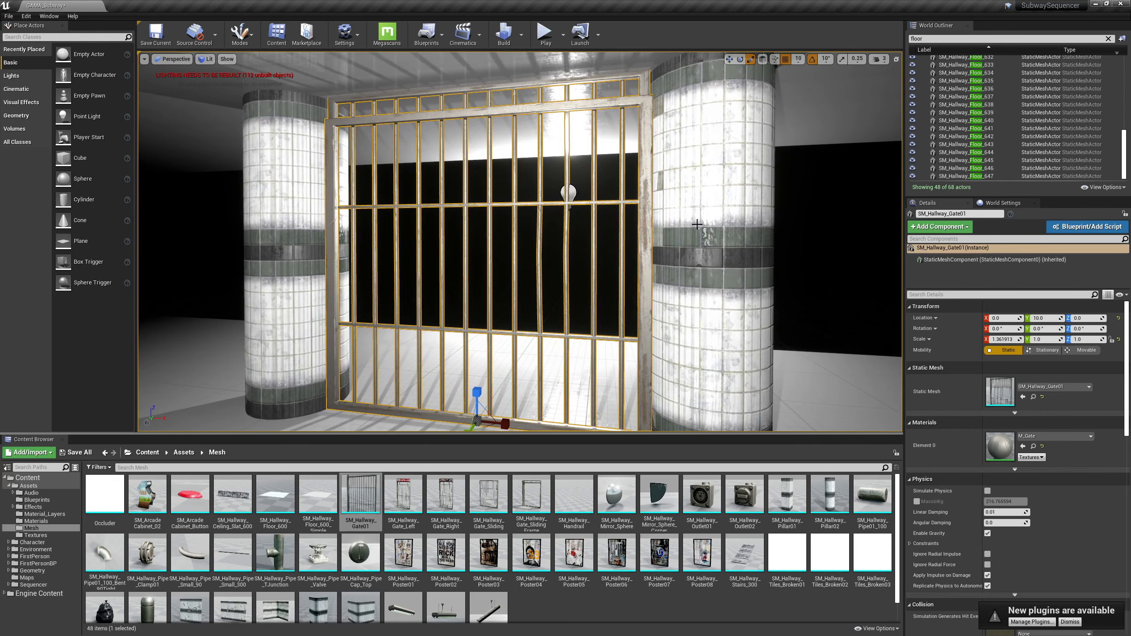
{"action": "left_click", "coordinate": [842, 61]}
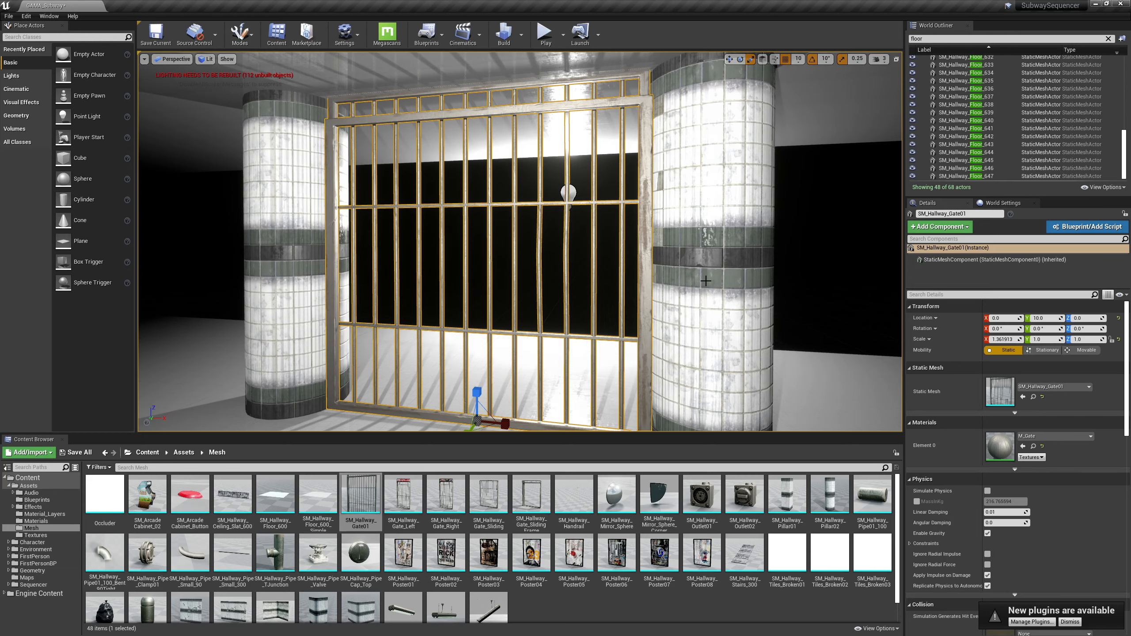
{"action": "right_click_drag", "start_coordinate": [624, 305], "coordinate": [621, 297]}
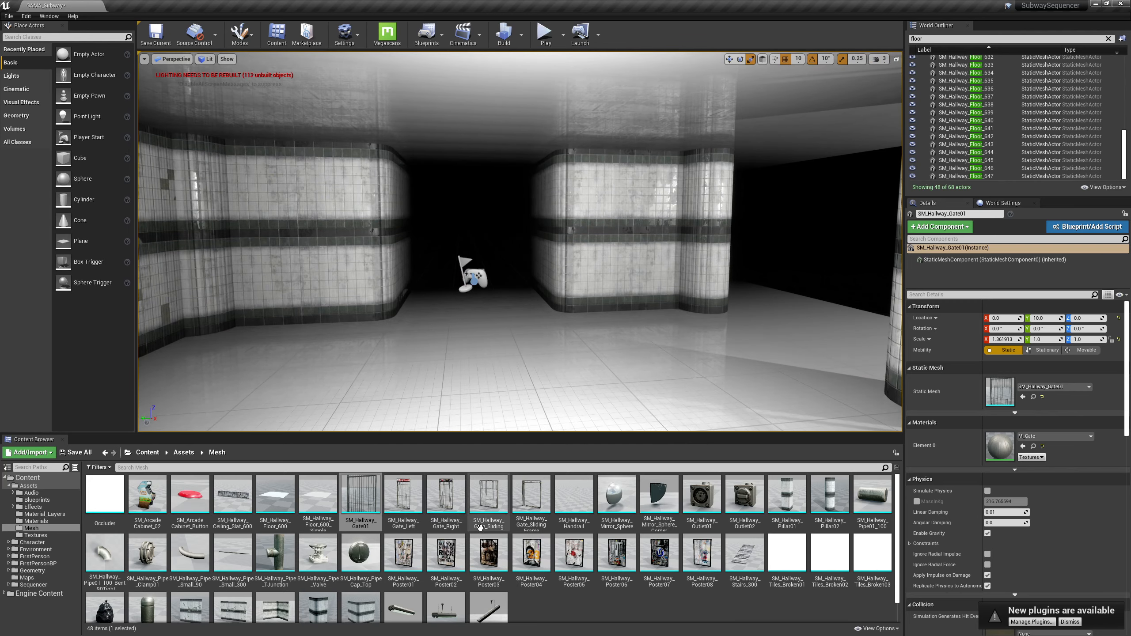
Step: Place trial copies of the SM_Hallway_Gate_Left, SM_Hallway_Gate_Right and SM_Hallway_Gate_Sliding meshes in the room and compare them
{"action": "left_click_drag", "start_coordinate": [406, 501], "coordinate": [534, 392]}
{"action": "right_click_drag", "start_coordinate": [535, 392], "coordinate": [568, 392]}
{"action": "key", "text": "d"}
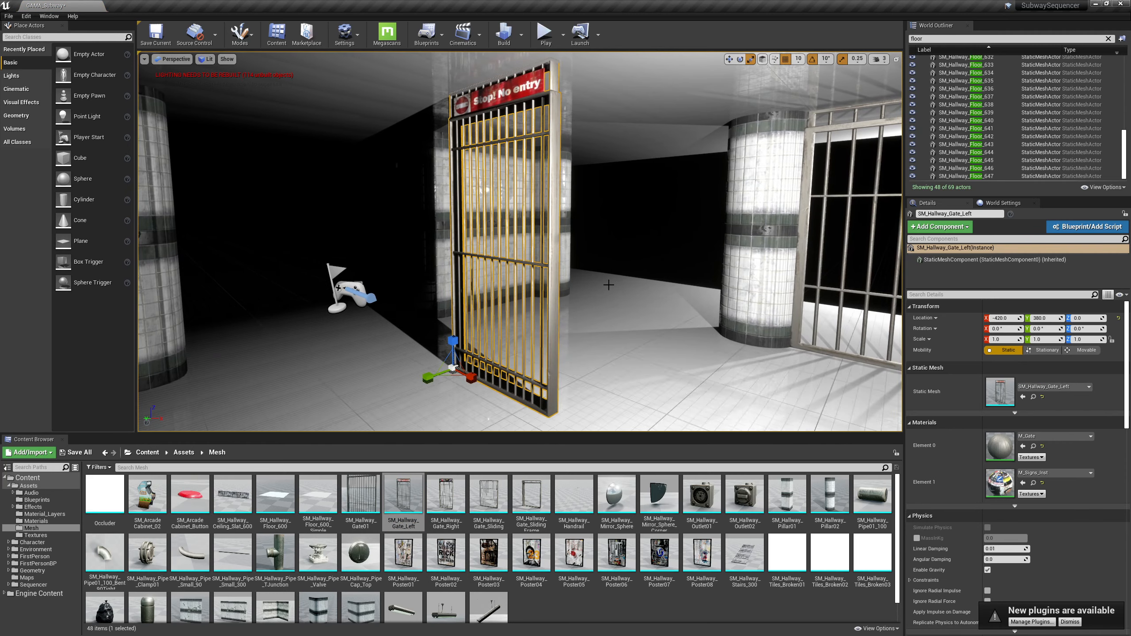
{"action": "left_click_drag", "start_coordinate": [403, 500], "coordinate": [632, 369]}
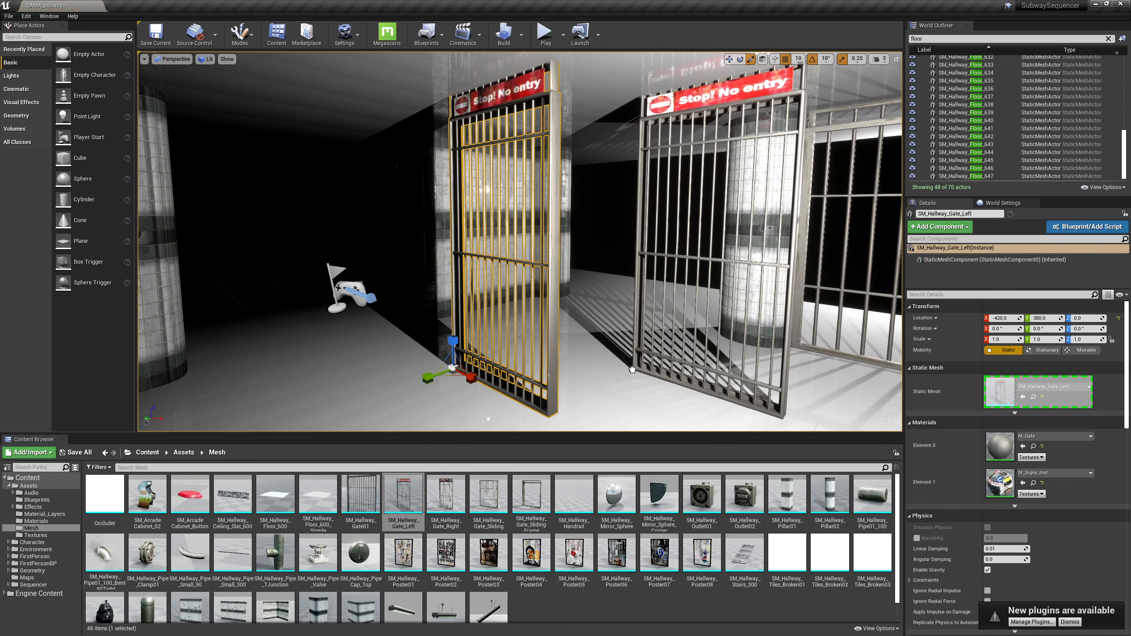
{"action": "left_click_drag", "start_coordinate": [446, 499], "coordinate": [648, 420]}
{"action": "left_click", "coordinate": [489, 497]}
{"action": "left_click_drag", "start_coordinate": [488, 496], "coordinate": [409, 391]}
{"action": "mouse_move", "coordinate": [551, 330]}
{"action": "right_mouse_down"}
{"action": "mouse_move", "coordinate": [468, 328]}
{"action": "mouse_move", "coordinate": [551, 330]}
{"action": "right_mouse_up"}
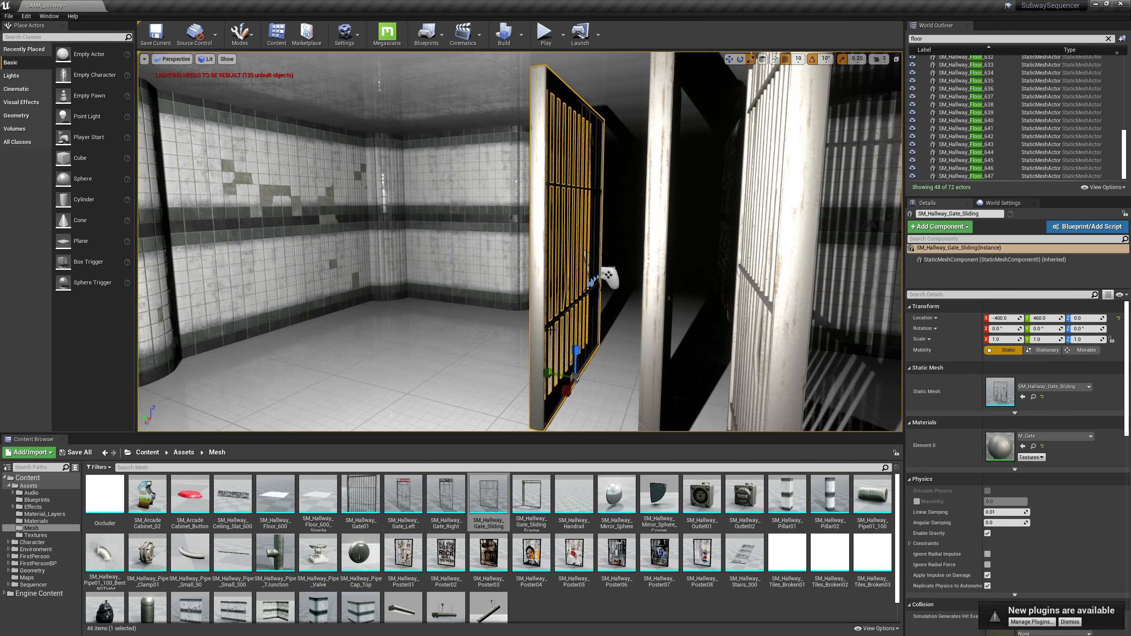
{"action": "right_click_drag", "start_coordinate": [502, 264], "coordinate": [490, 270]}
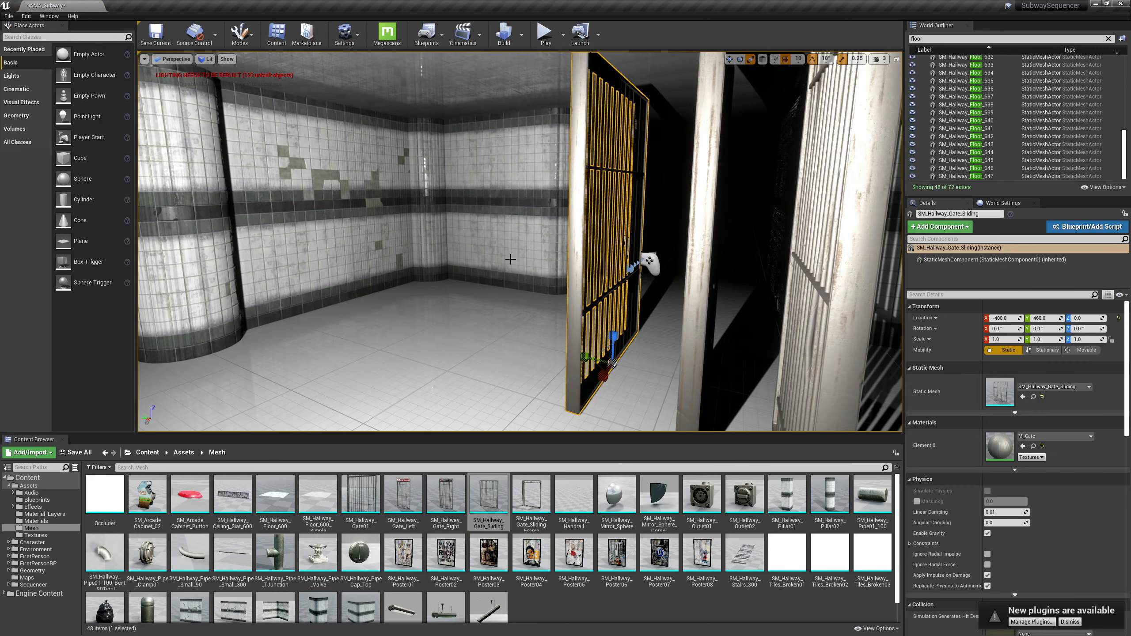
{"action": "right_click_drag", "start_coordinate": [626, 249], "coordinate": [628, 248]}
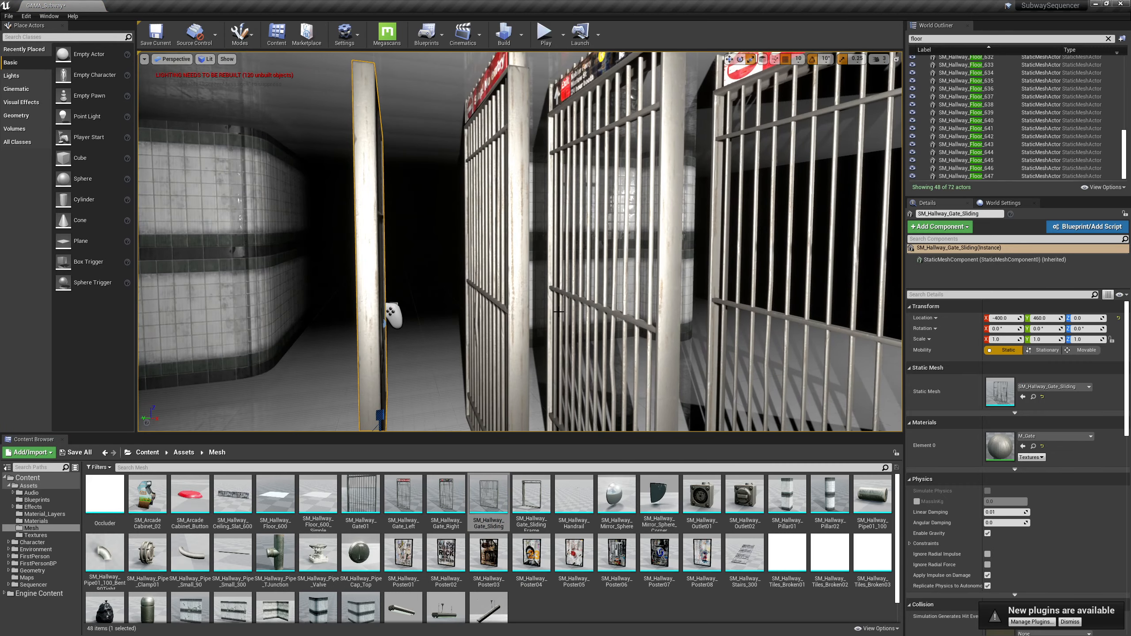
Step: Delete the four trial gates from the room
{"action": "left_click", "coordinate": [512, 324], "text": "ctrl"}
{"action": "left_click", "coordinate": [681, 324], "text": "ctrl"}
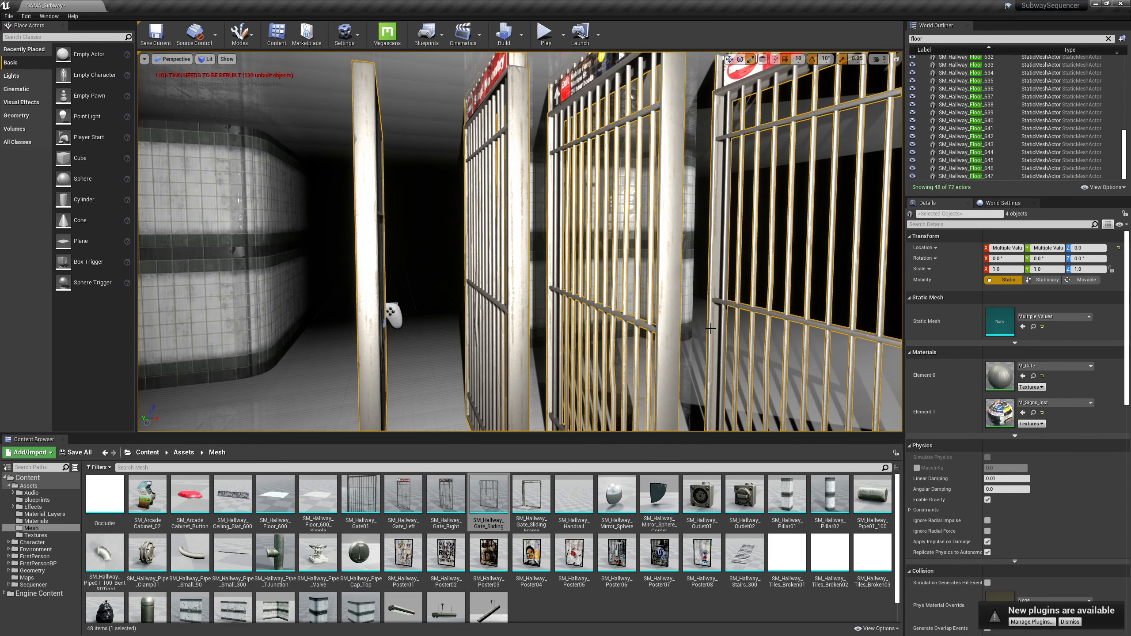
{"action": "key", "text": "Delete"}
{"action": "mouse_move", "coordinate": [608, 297]}
{"action": "right_mouse_down"}
{"action": "mouse_move", "coordinate": [757, 297]}
{"action": "mouse_move", "coordinate": [592, 295]}
{"action": "mouse_move", "coordinate": [612, 291]}
{"action": "right_mouse_up"}
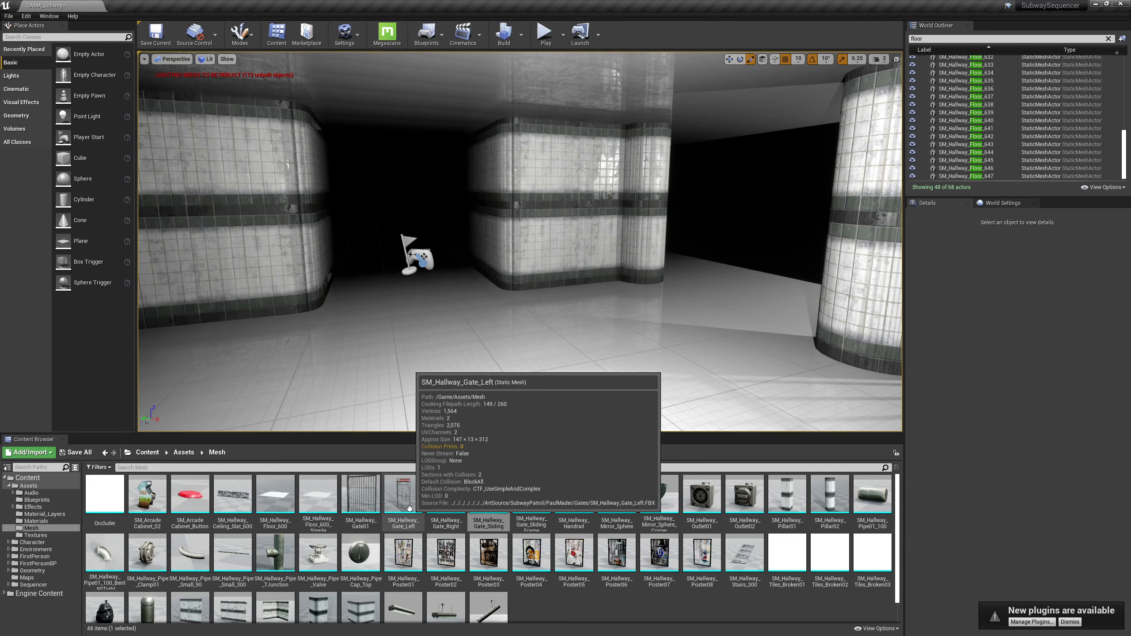
Step: Add the SM_Hallway_Gate_Left mesh near the corridor opening by the player start and rotate it -90° around Z
{"action": "left_click_drag", "start_coordinate": [410, 508], "coordinate": [421, 306]}
{"action": "mouse_move", "coordinate": [483, 301]}
{"action": "right_mouse_down"}
{"action": "mouse_move", "coordinate": [572, 302]}
{"action": "mouse_move", "coordinate": [483, 302]}
{"action": "right_mouse_up"}
{"action": "key", "text": "a"}
{"action": "key", "text": "e"}
{"action": "left_click_drag", "start_coordinate": [404, 345], "coordinate": [422, 343]}
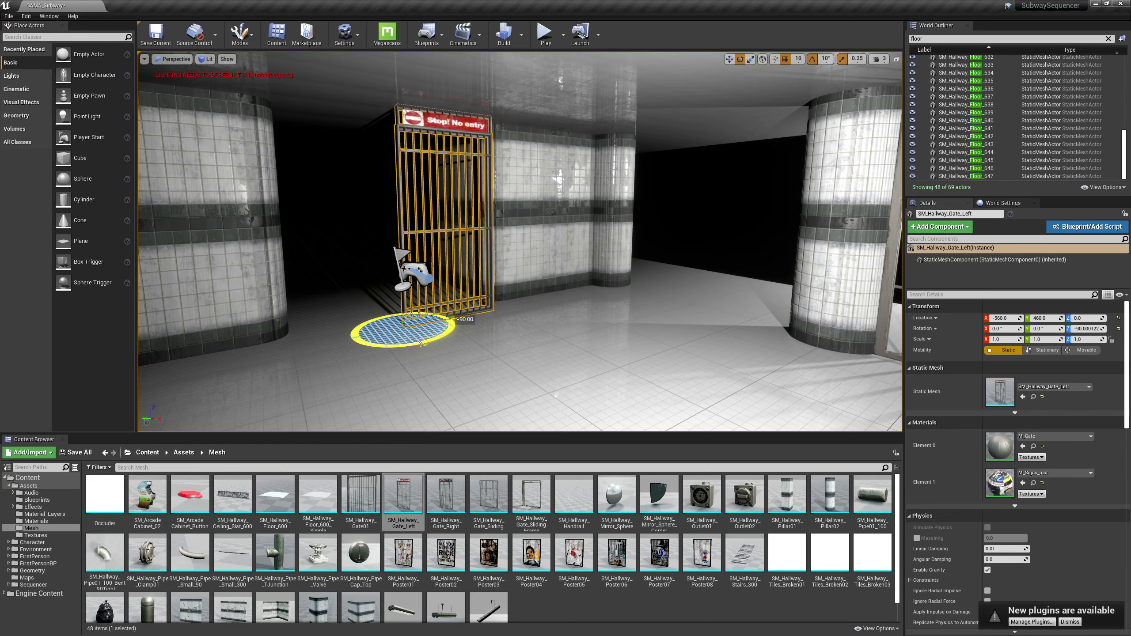
Step: Move the left gate into the corridor opening at X -640, Y 450, against the wall corner
{"action": "scroll", "coordinate": [520, 240], "scroll_direction": "down", "scroll_amount": 5}
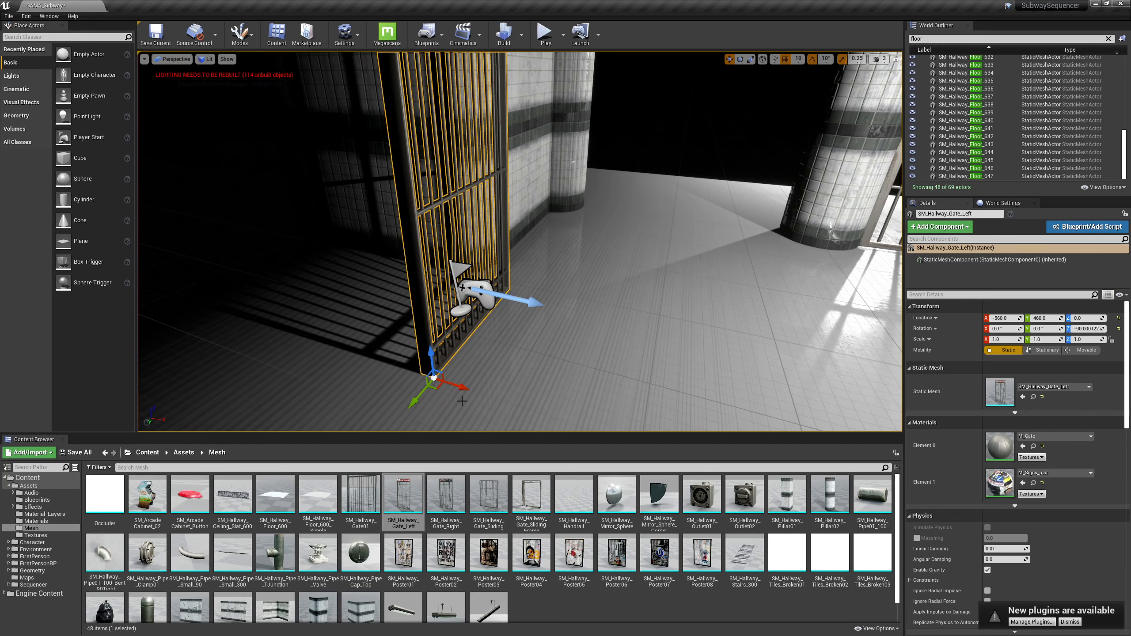
{"action": "left_click_drag", "start_coordinate": [454, 378], "coordinate": [385, 353]}
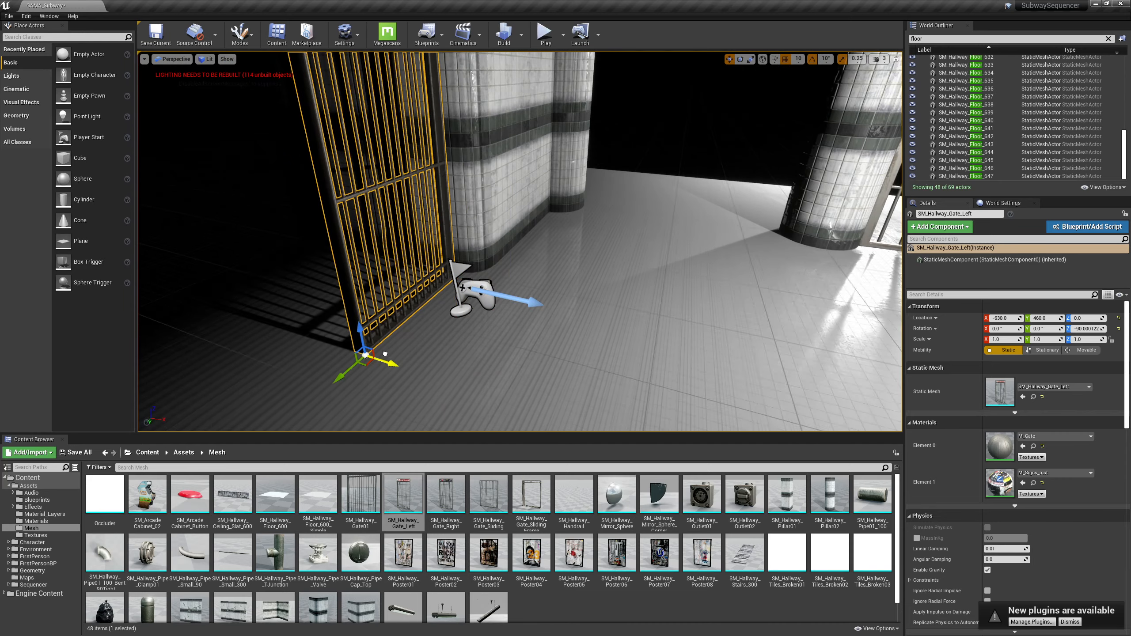
{"action": "left_click_drag", "start_coordinate": [386, 354], "coordinate": [381, 355]}
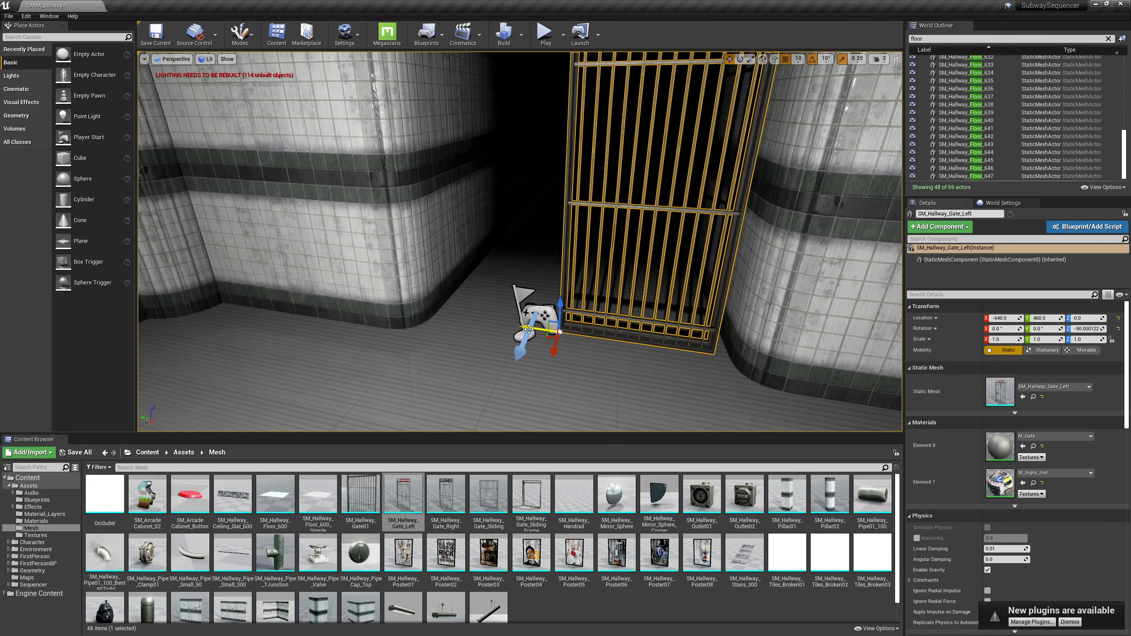
{"action": "left_click_drag", "start_coordinate": [528, 330], "coordinate": [540, 327]}
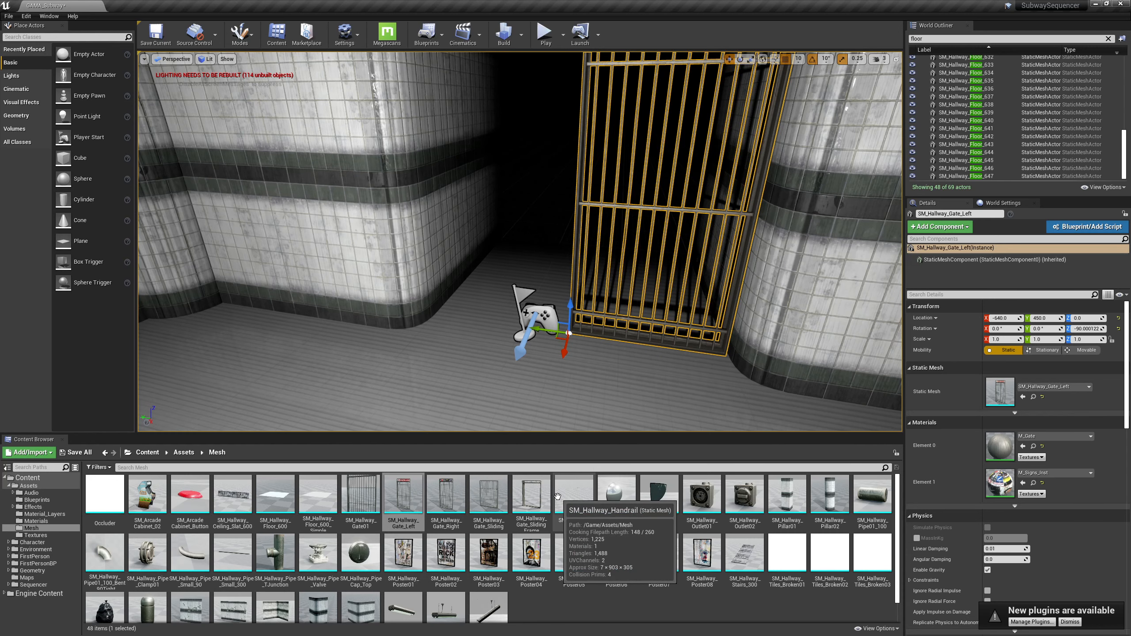
Step: Add the SM_Hallway_Gate_Right mesh beside the left gate and rotate it 90° around Z
{"action": "left_click_drag", "start_coordinate": [445, 494], "coordinate": [413, 323]}
{"action": "key", "text": "e"}
{"action": "left_click_drag", "start_coordinate": [413, 322], "coordinate": [421, 311]}
{"action": "right_click_drag", "start_coordinate": [572, 211], "coordinate": [490, 322]}
{"action": "key", "text": "w"}
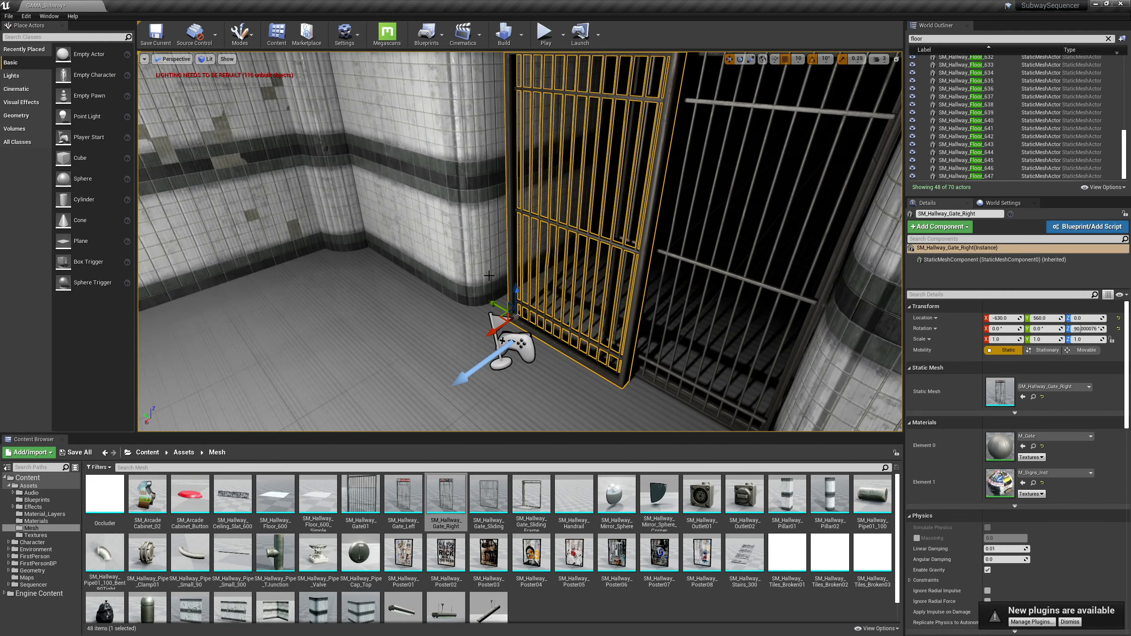
Step: Move the right gate to X -650, Y 600 so it closes the rest of the corridor opening
{"action": "left_click_drag", "start_coordinate": [492, 333], "coordinate": [483, 309]}
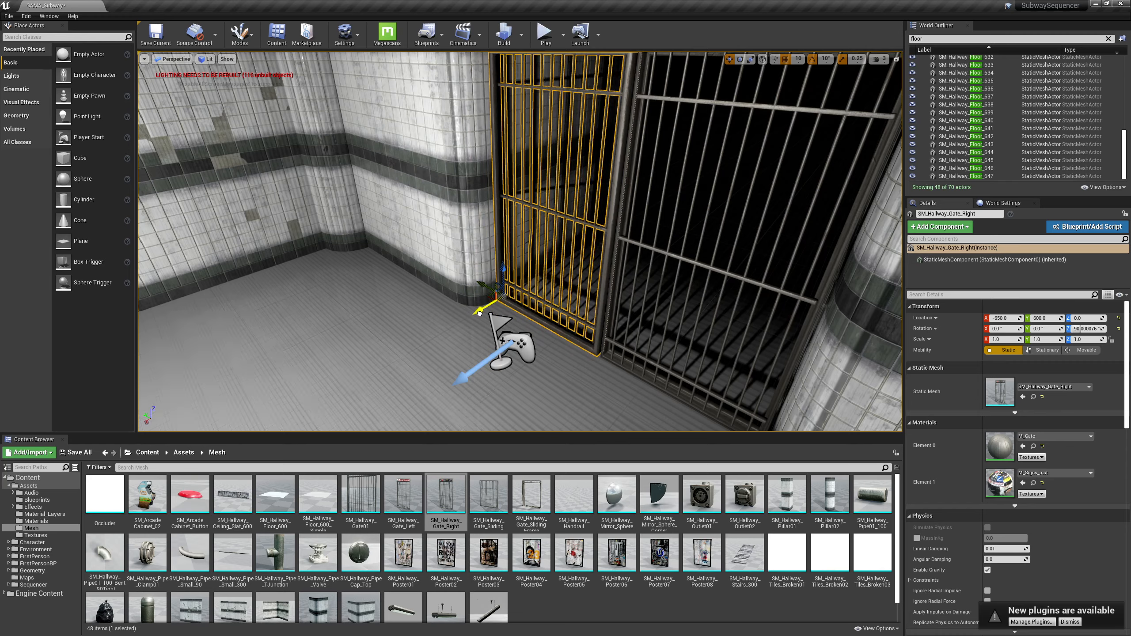
{"action": "right_click_drag", "start_coordinate": [482, 309], "coordinate": [557, 260]}
{"action": "key", "text": "Escape"}
{"action": "right_click_drag", "start_coordinate": [599, 220], "coordinate": [630, 226]}
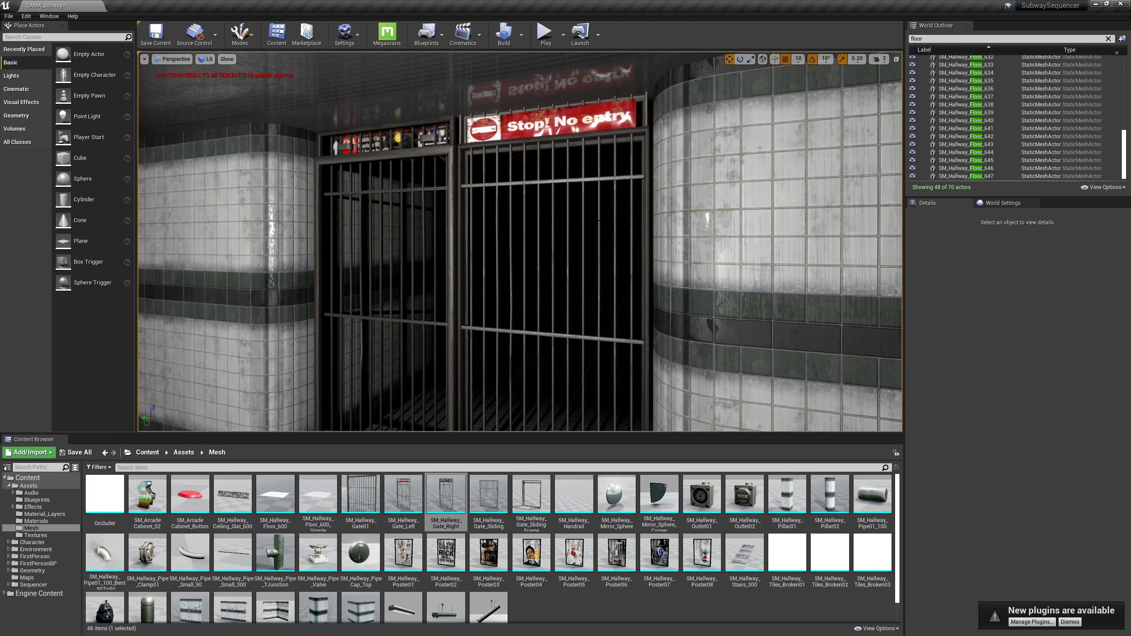
Step: Check how both gate leaves line up with each other and with the walls of the corridor opening
{"action": "left_click", "coordinate": [640, 137]}
{"action": "right_click_drag", "start_coordinate": [548, 245], "coordinate": [577, 244]}
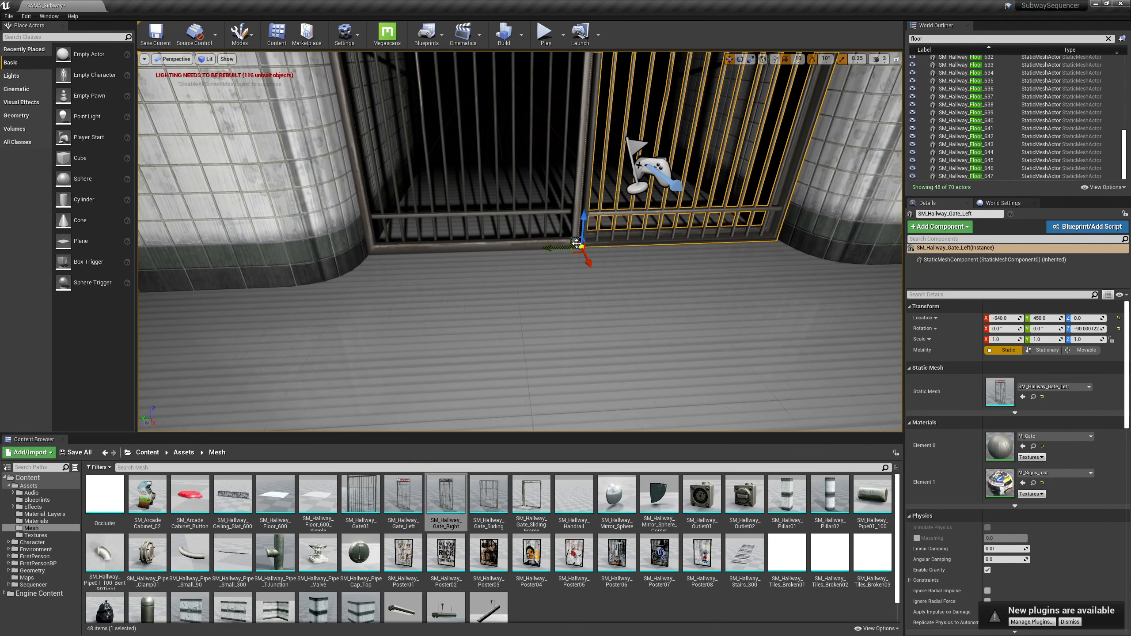
{"action": "mouse_move", "coordinate": [559, 249]}
{"action": "left_mouse_down"}
{"action": "mouse_move", "coordinate": [576, 248]}
{"action": "mouse_move", "coordinate": [560, 248]}
{"action": "left_mouse_up"}
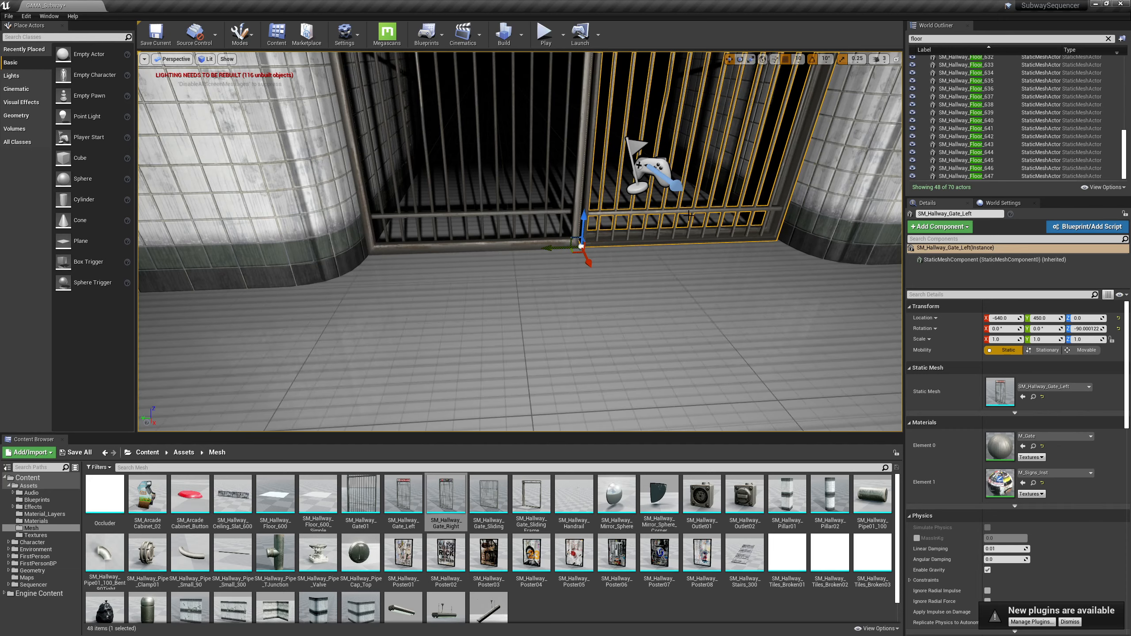
{"action": "right_click_drag", "start_coordinate": [689, 216], "coordinate": [655, 220]}
{"action": "left_click", "coordinate": [501, 290]}
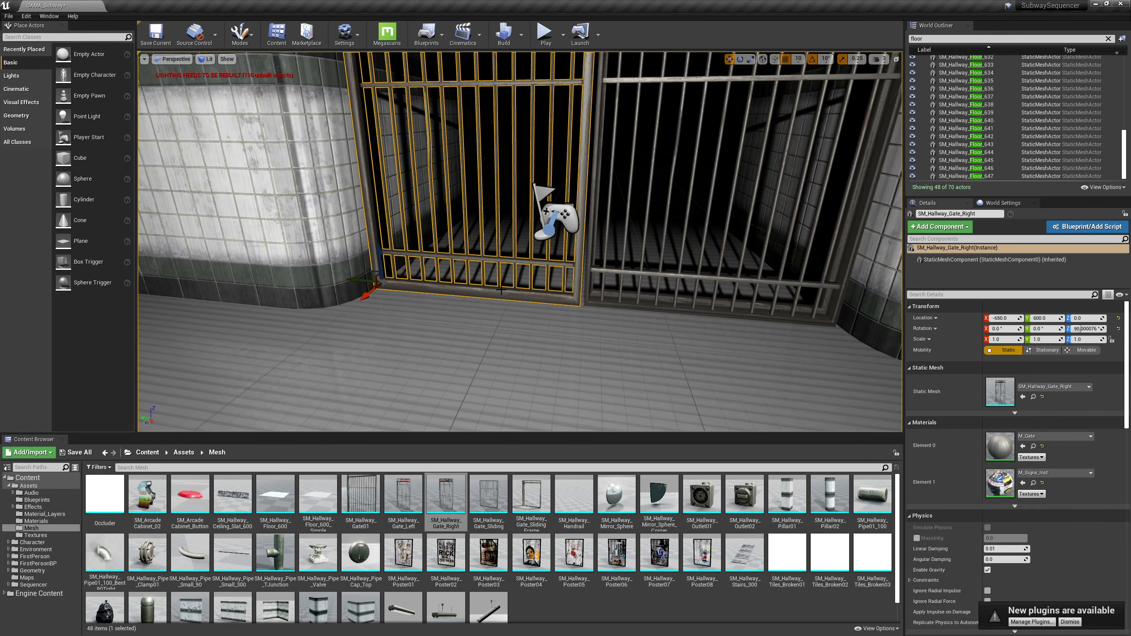
{"action": "mouse_move", "coordinate": [361, 280]}
{"action": "left_mouse_down"}
{"action": "mouse_move", "coordinate": [373, 281]}
{"action": "mouse_move", "coordinate": [360, 280]}
{"action": "left_mouse_up"}
{"action": "left_click_drag", "start_coordinate": [445, 312], "coordinate": [454, 348]}
{"action": "right_click_drag", "start_coordinate": [521, 241], "coordinate": [508, 171]}
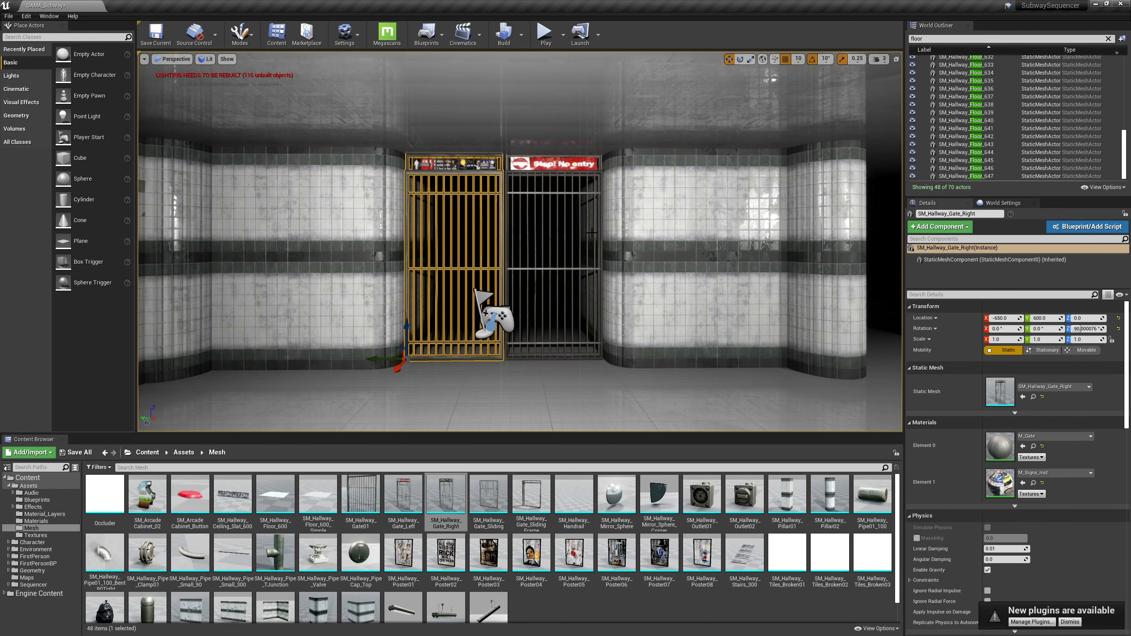
{"action": "key", "text": "Escape"}
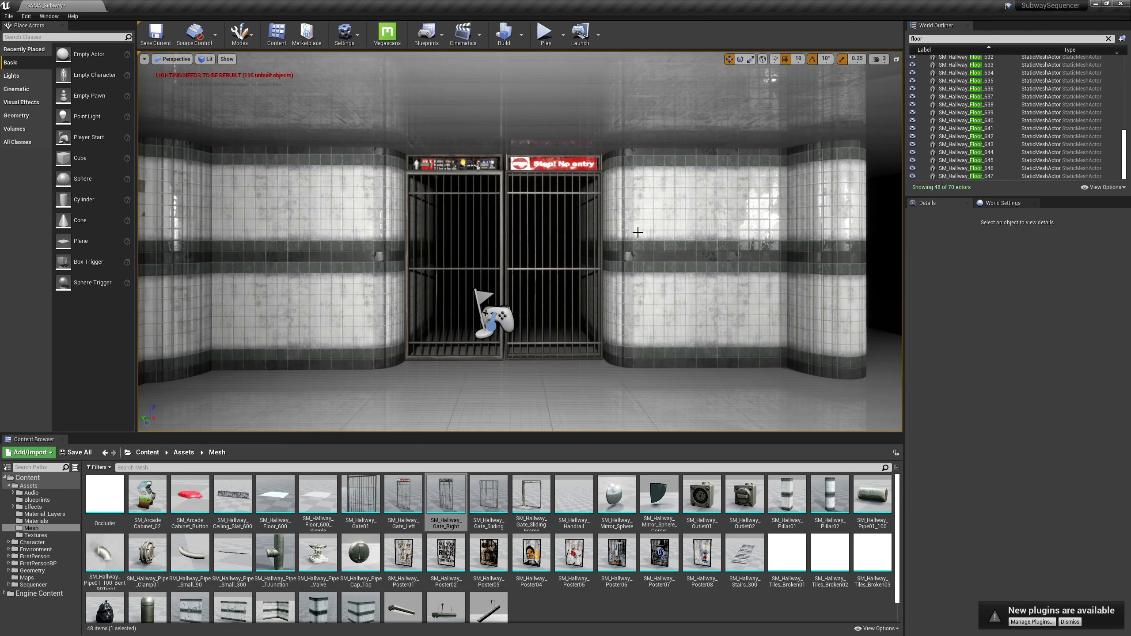
Step: Select both leaves of the corridor gate and duplicate them along X into the room
{"action": "left_click", "coordinate": [557, 167]}
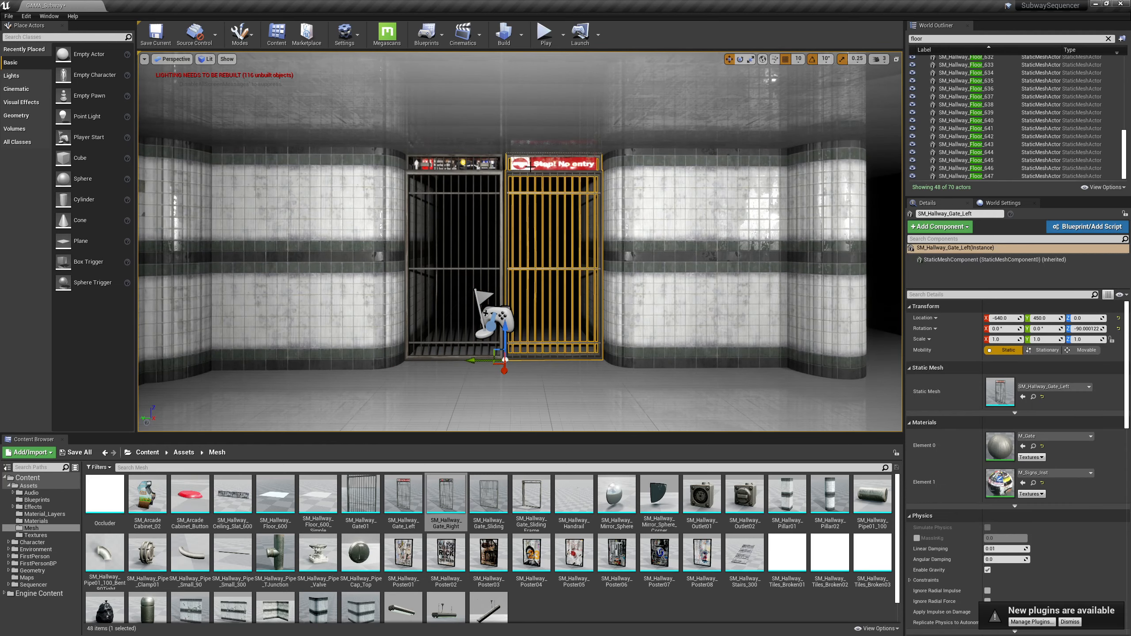
{"action": "left_click", "coordinate": [471, 170], "text": "ctrl"}
{"action": "right_click_drag", "start_coordinate": [471, 170], "coordinate": [469, 303]}
{"action": "left_click_drag", "start_coordinate": [373, 292], "coordinate": [357, 389], "text": "alt"}
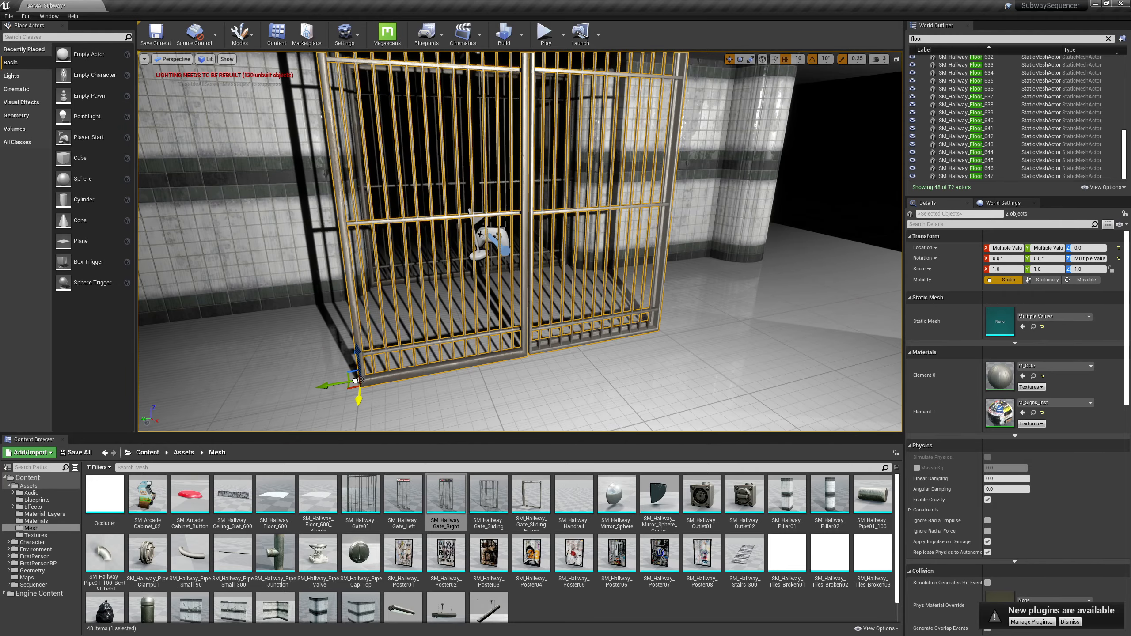
Step: Move the duplicated gate pair along X across the room towards the opposite side
{"action": "right_click_drag", "start_coordinate": [358, 389], "coordinate": [479, 293]}
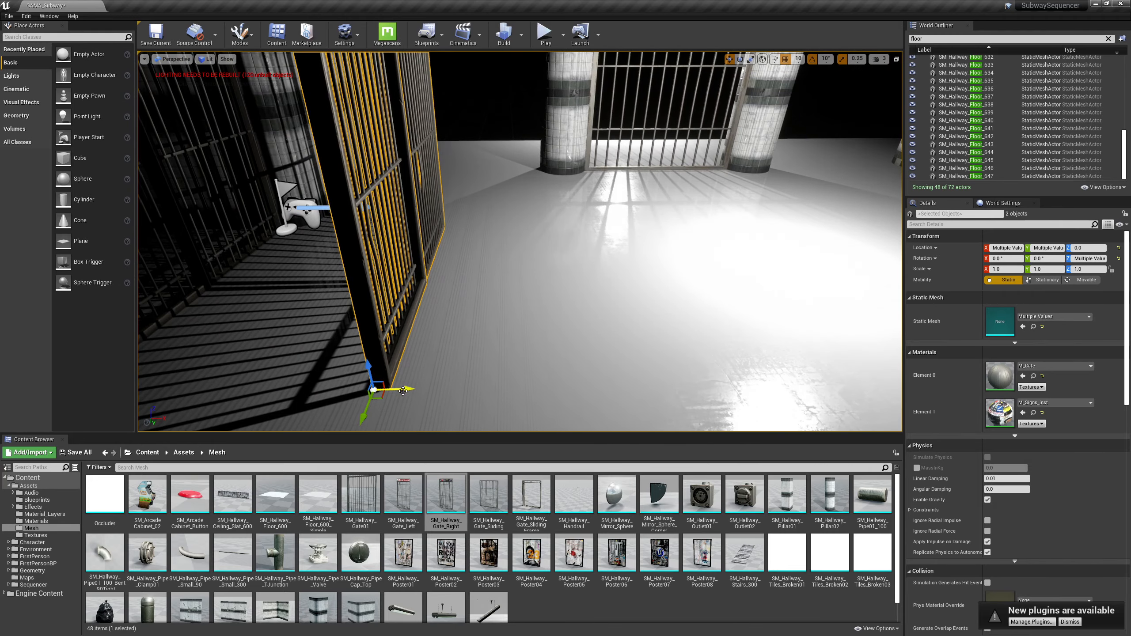
{"action": "key", "text": "e"}
{"action": "left_click_drag", "start_coordinate": [409, 402], "coordinate": [880, 252]}
{"action": "key", "text": "w"}
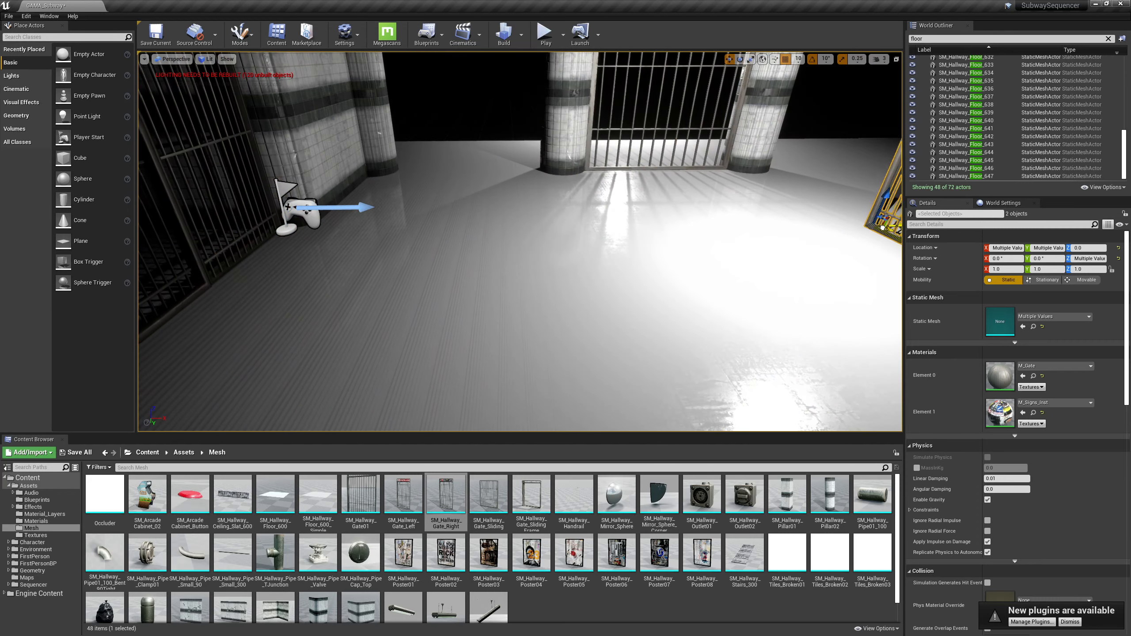
{"action": "right_click_drag", "start_coordinate": [879, 251], "coordinate": [988, 214]}
{"action": "right_click_drag", "start_coordinate": [792, 263], "coordinate": [732, 278]}
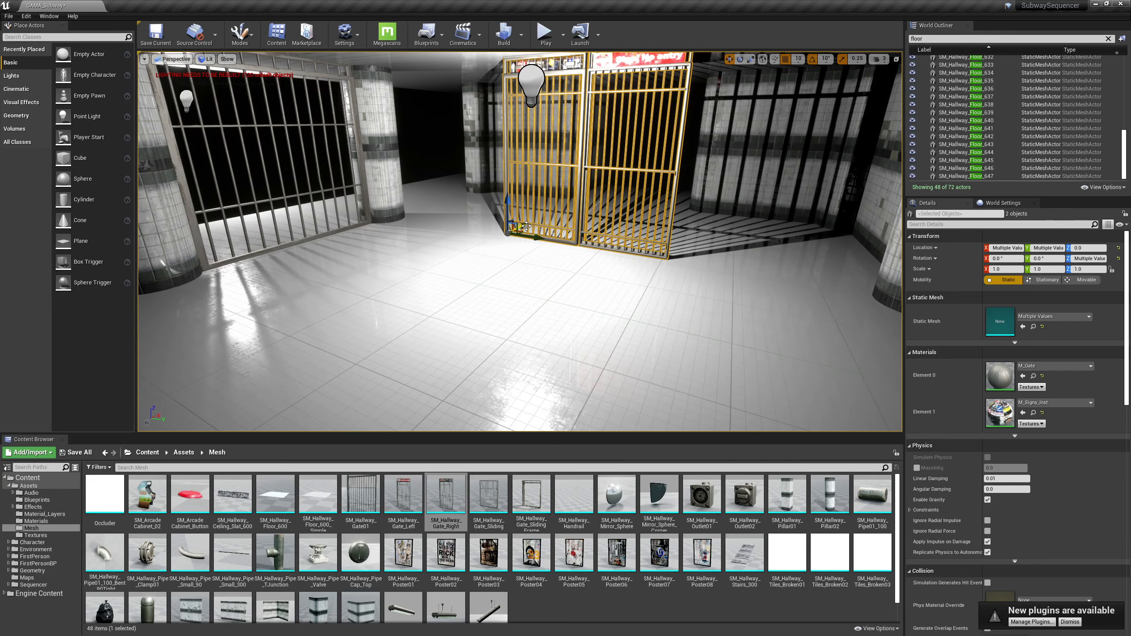
{"action": "left_click_drag", "start_coordinate": [526, 227], "coordinate": [583, 206], "text": "shift"}
{"action": "right_click_drag", "start_coordinate": [548, 301], "coordinate": [641, 276]}
{"action": "left_click_drag", "start_coordinate": [404, 388], "coordinate": [394, 390]}
{"action": "right_click_drag", "start_coordinate": [591, 298], "coordinate": [445, 296]}
{"action": "key", "text": "Escape"}
Step: Add another SM_Hallway_Gate01 at the end of the extended area, at X -600, Y -160, rotated -90° around Z
{"action": "right_click_drag", "start_coordinate": [520, 267], "coordinate": [757, 268]}
{"action": "left_click_drag", "start_coordinate": [360, 498], "coordinate": [521, 347]}
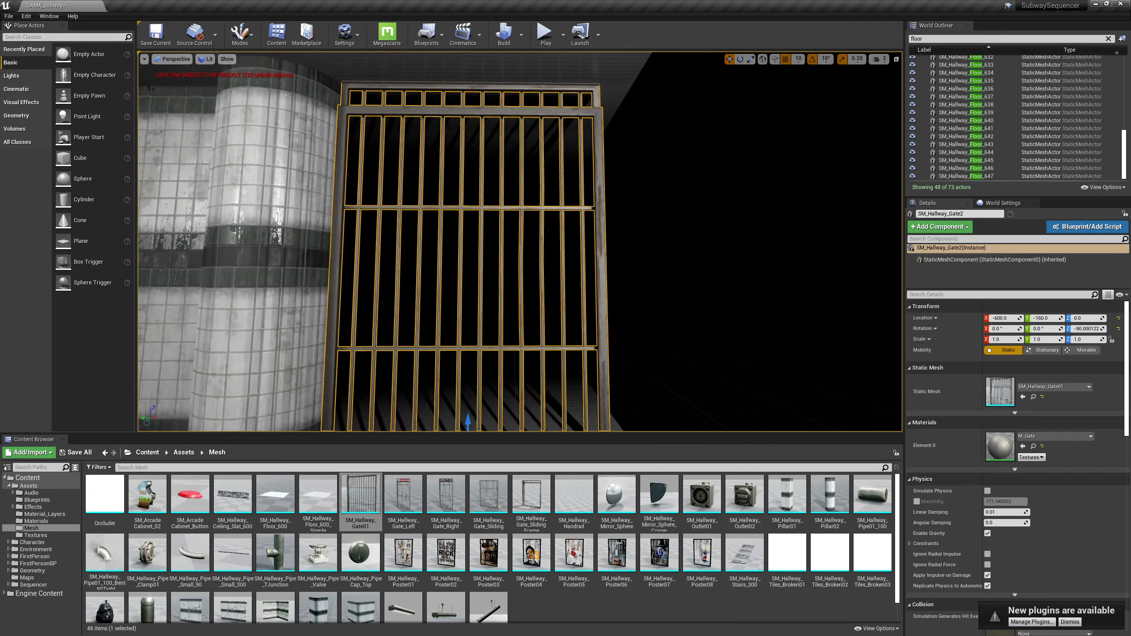
{"action": "right_click_drag", "start_coordinate": [631, 277], "coordinate": [526, 285]}
{"action": "left_click", "coordinate": [530, 275]}
{"action": "right_click_drag", "start_coordinate": [666, 290], "coordinate": [655, 266]}
{"action": "left_click", "coordinate": [664, 268]}
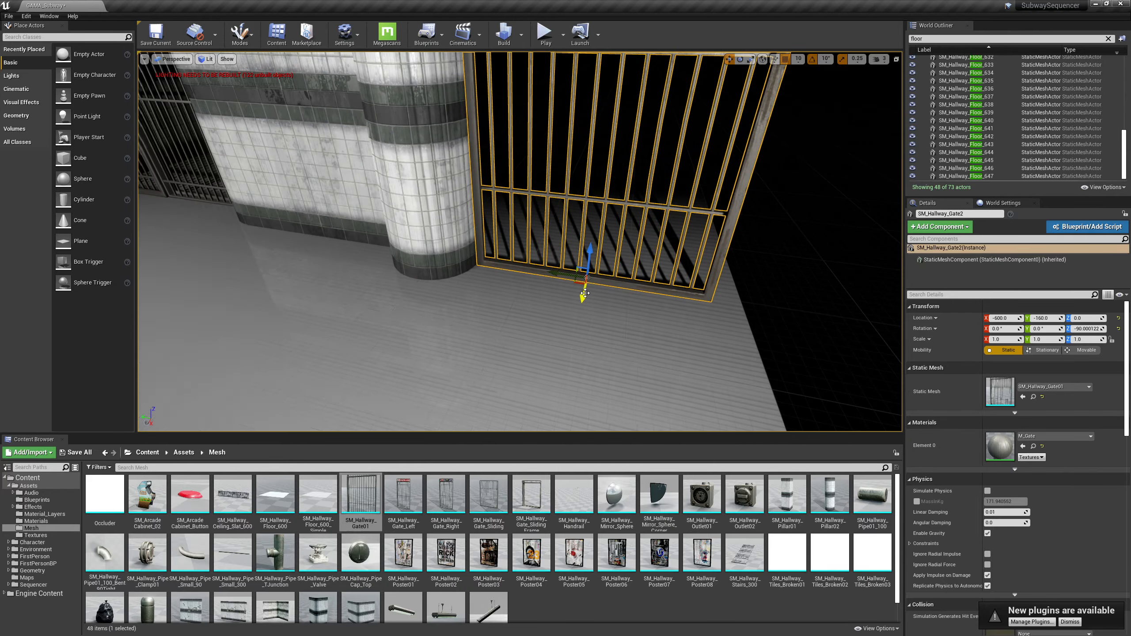
Step: Duplicate the end gate to the opposite end of the extended area and align it with the pillar at X 600 in the top view
{"action": "left_click_drag", "start_coordinate": [583, 296], "coordinate": [579, 223], "text": "alt+shift"}
{"action": "right_click_drag", "start_coordinate": [579, 223], "coordinate": [672, 159]}
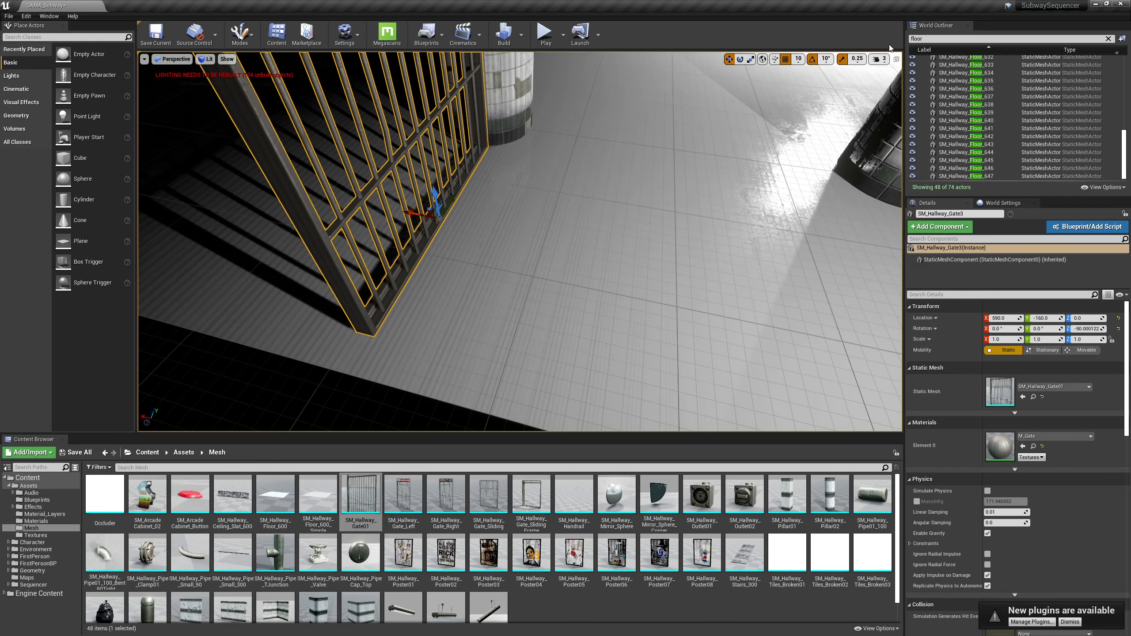
{"action": "left_click", "coordinate": [897, 61]}
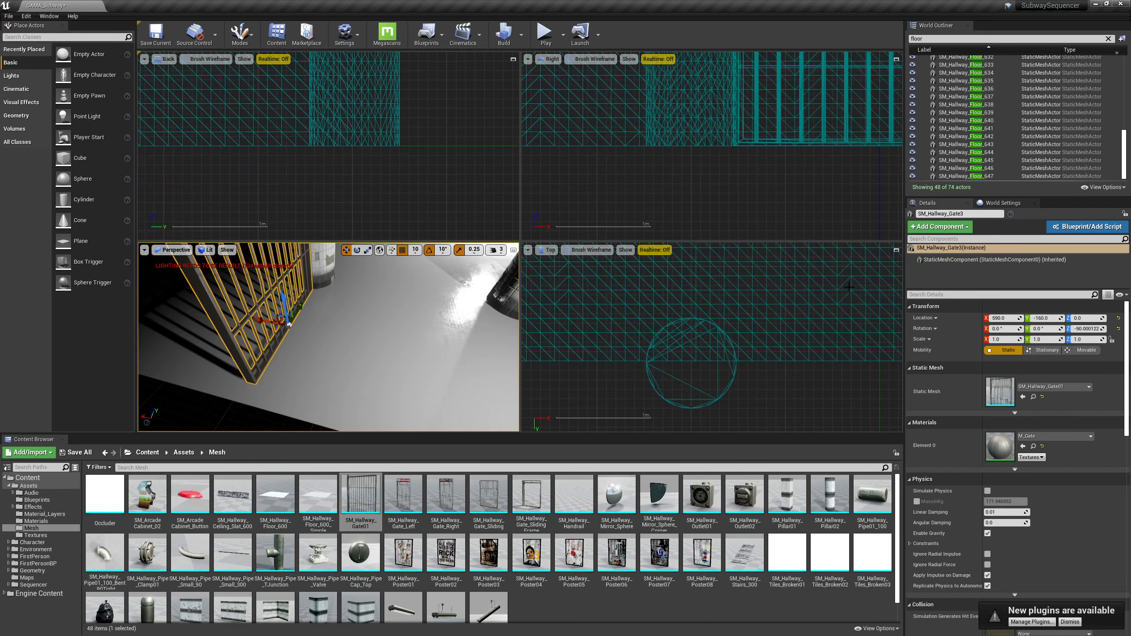
{"action": "left_click", "coordinate": [895, 249]}
{"action": "key", "text": "f"}
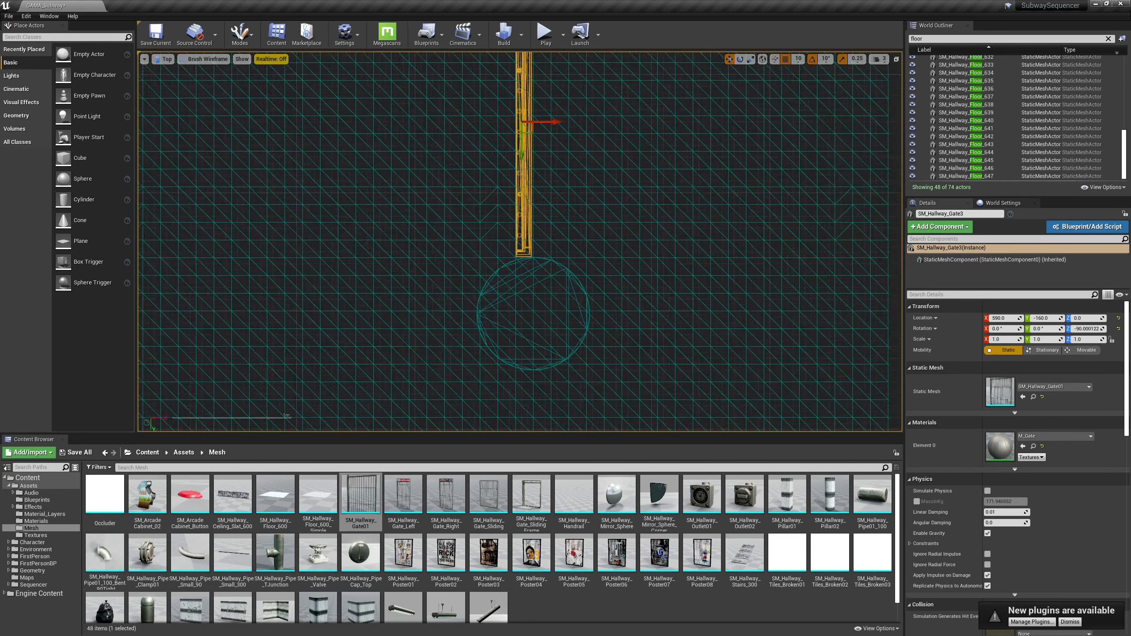
{"action": "left_click_drag", "start_coordinate": [561, 68], "coordinate": [576, 68]}
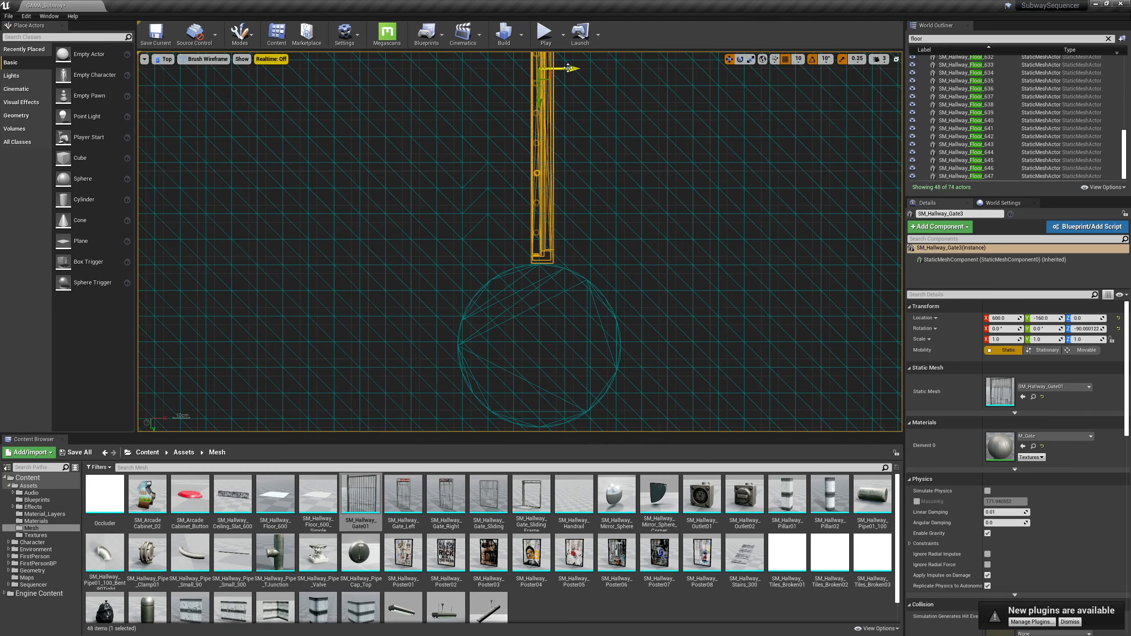
{"action": "scroll", "coordinate": [450, 167], "scroll_direction": "down", "scroll_amount": 5}
{"action": "scroll", "coordinate": [497, 248], "scroll_direction": "up", "scroll_amount": 5}
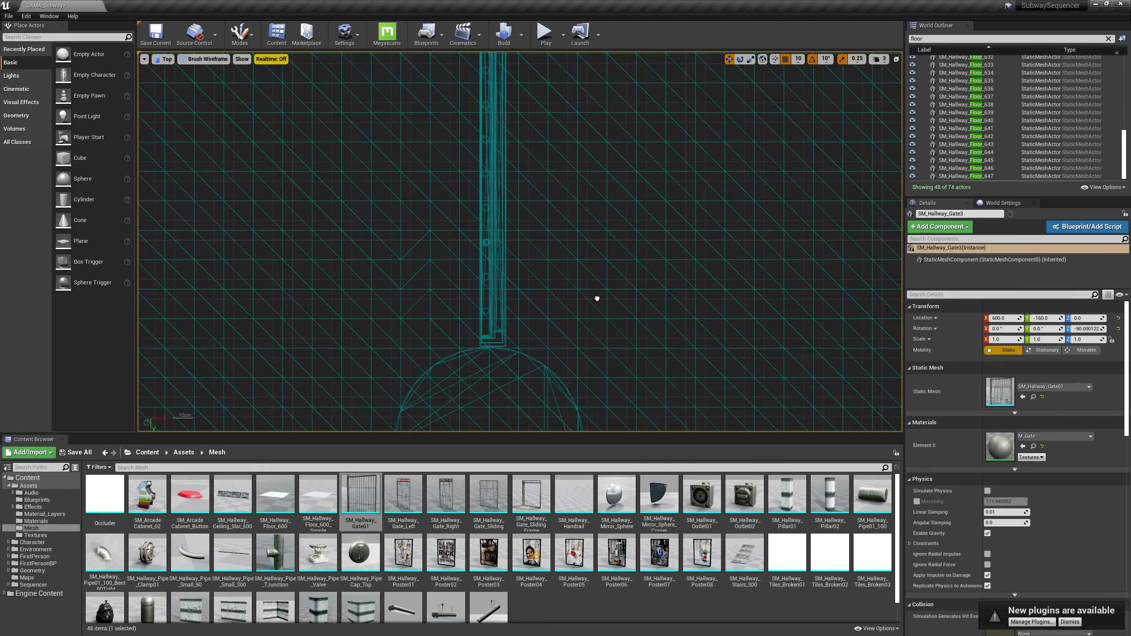
Step: Check the end gate at X -600 against its pillar in the top view and return to the maximized perspective view
{"action": "left_click", "coordinate": [514, 254]}
{"action": "right_click_drag", "start_coordinate": [545, 233], "coordinate": [626, 291]}
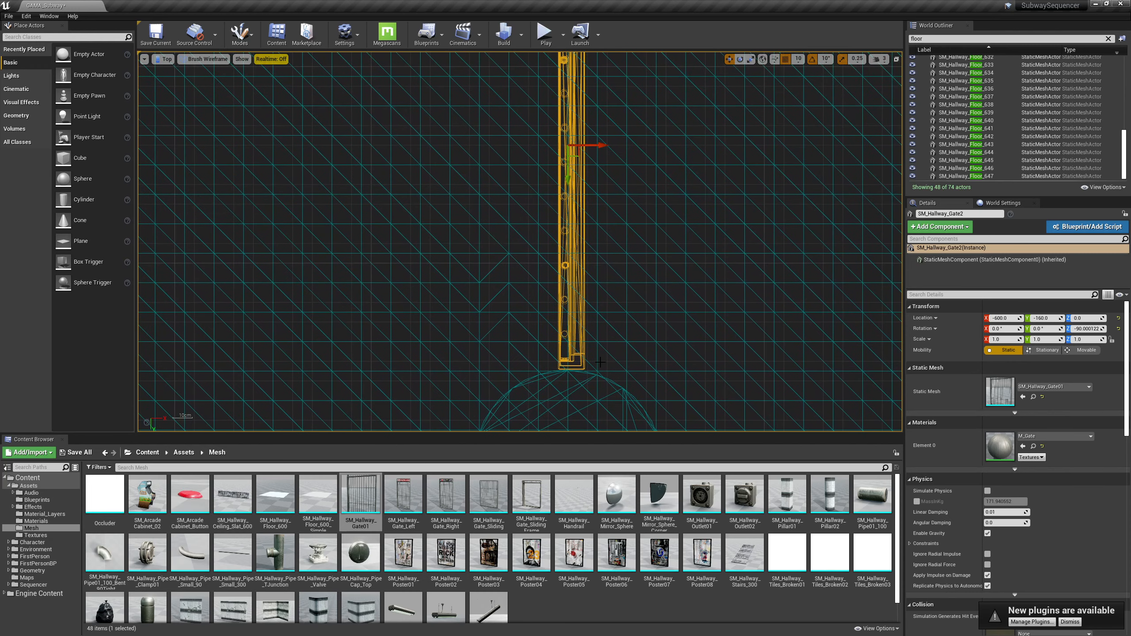
{"action": "left_click", "coordinate": [897, 59]}
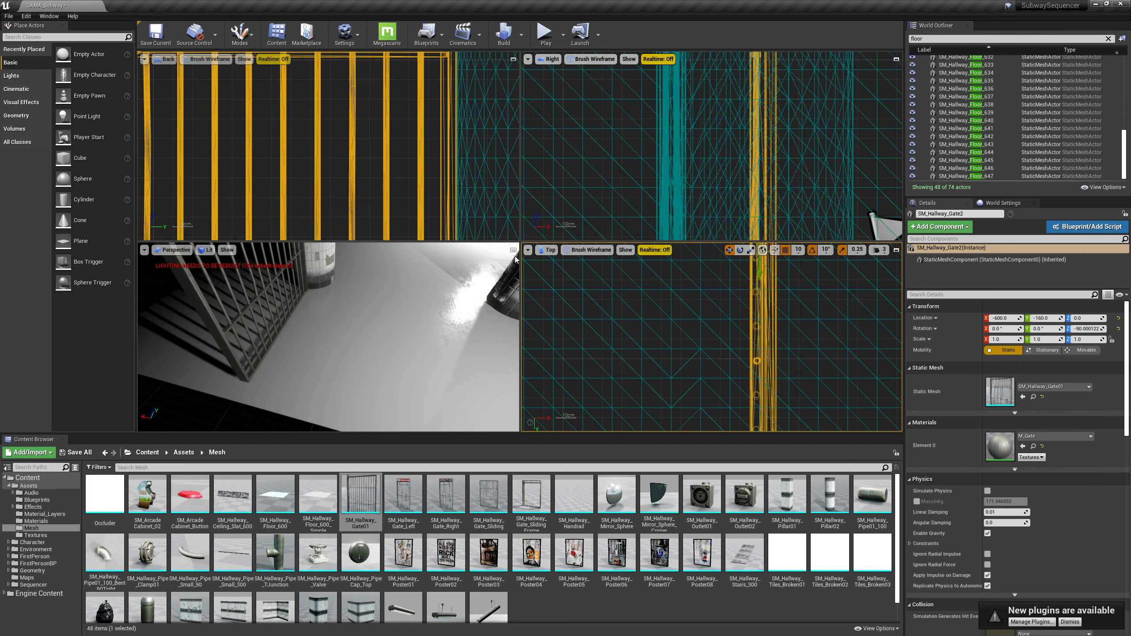
{"action": "left_click", "coordinate": [513, 251]}
{"action": "right_click_drag", "start_coordinate": [616, 270], "coordinate": [710, 260]}
Step: Duplicate the straight hallway wall along X to the end of the extended area, next to the gate
{"action": "left_click", "coordinate": [584, 222]}
{"action": "left_click_drag", "start_coordinate": [636, 337], "coordinate": [521, 399], "text": "alt"}
{"action": "left_click_drag", "start_coordinate": [586, 244], "coordinate": [655, 263], "text": "alt"}
{"action": "left_click_drag", "start_coordinate": [552, 343], "coordinate": [319, 313], "text": "shift"}
{"action": "right_click_drag", "start_coordinate": [320, 314], "coordinate": [383, 303]}
{"action": "key", "text": "a"}
{"action": "left_click_drag", "start_coordinate": [382, 304], "coordinate": [365, 370]}
Step: Display the viewport unlit and move the duplicated straight wall to X 600, flush with the pillar
{"action": "left_click", "coordinate": [208, 59]}
{"action": "left_click", "coordinate": [214, 86]}
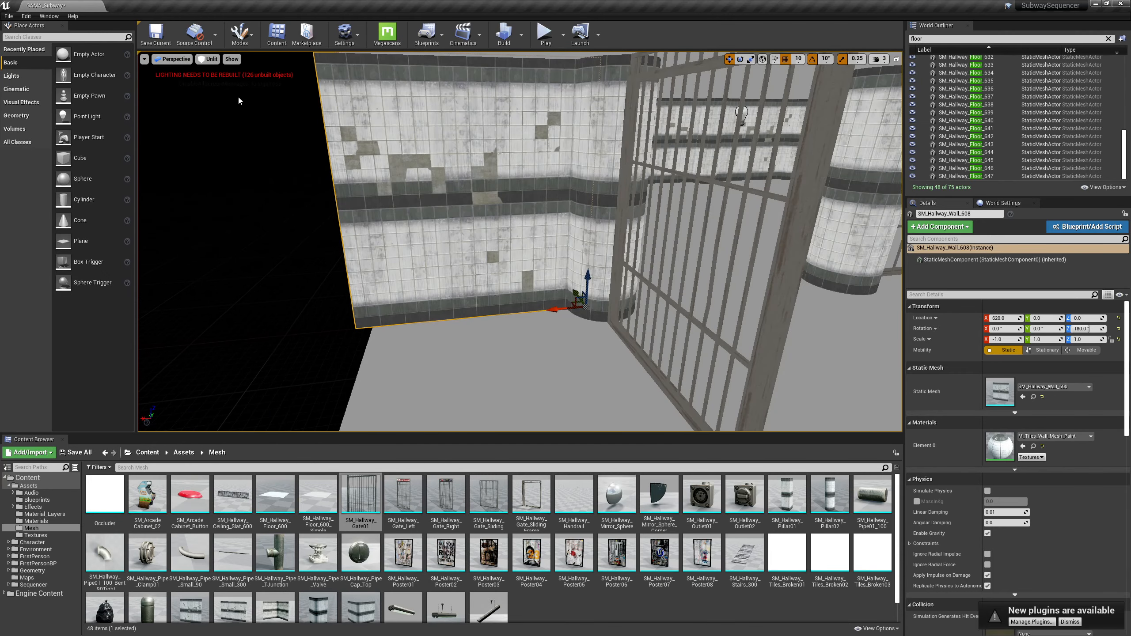
{"action": "left_click_drag", "start_coordinate": [555, 309], "coordinate": [573, 308]}
{"action": "key", "text": "d"}
{"action": "right_click_drag", "start_coordinate": [574, 307], "coordinate": [583, 329]}
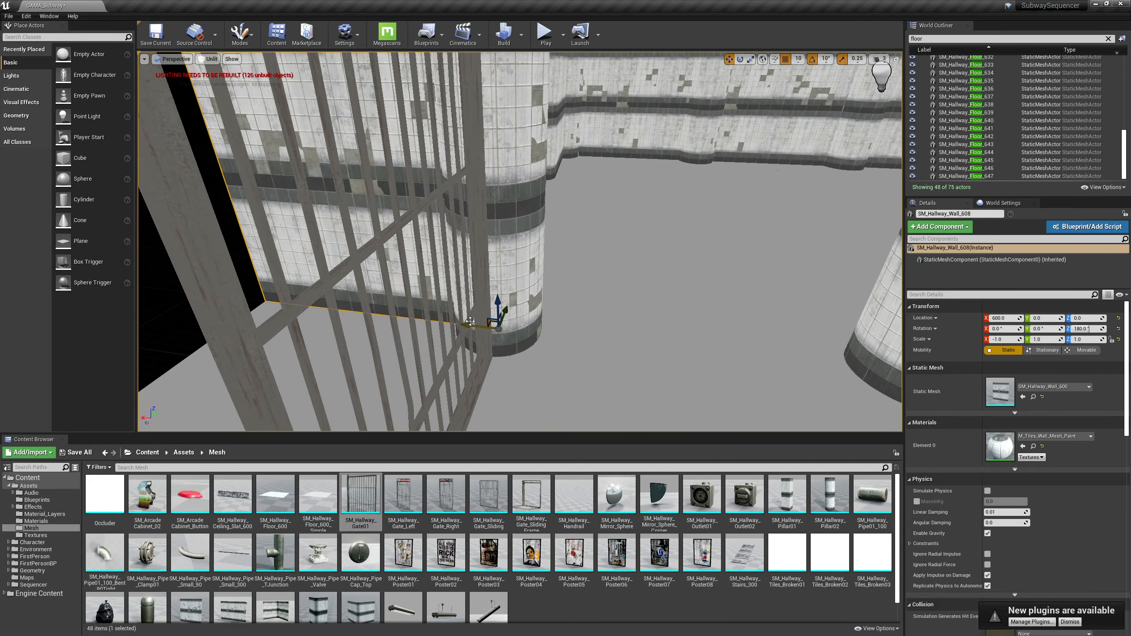
Step: Duplicate the straight wall along X to the opposite end of the extended area, at X -900
{"action": "left_click_drag", "start_coordinate": [468, 327], "coordinate": [886, 376], "text": "alt+shift"}
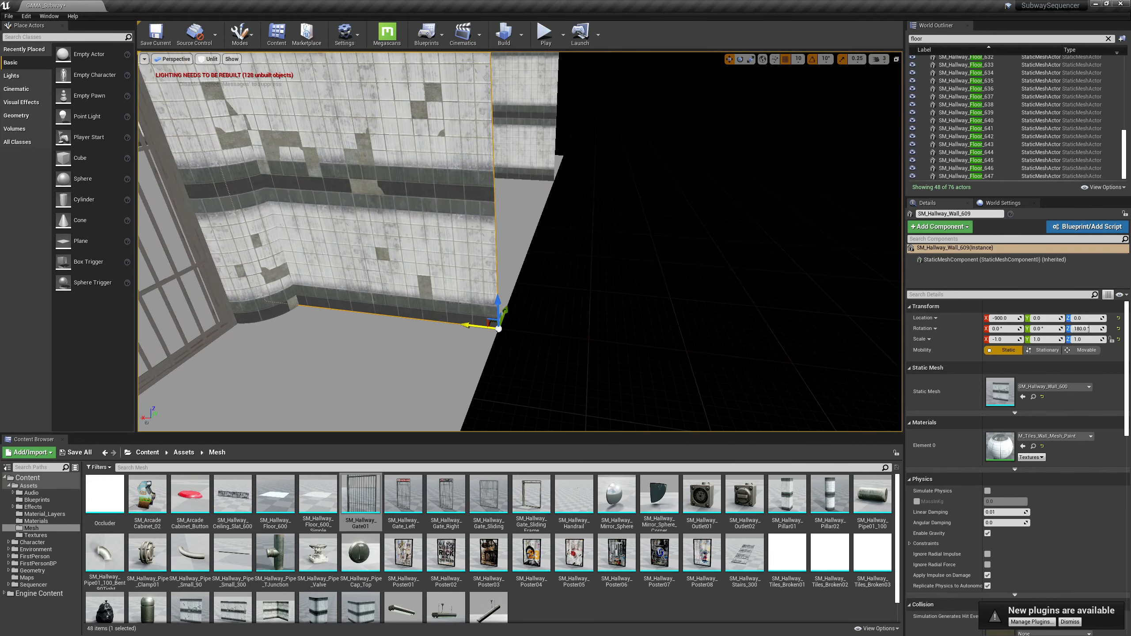
{"action": "right_click_drag", "start_coordinate": [449, 272], "coordinate": [587, 200]}
{"action": "key", "text": "a"}
{"action": "key", "text": "s"}
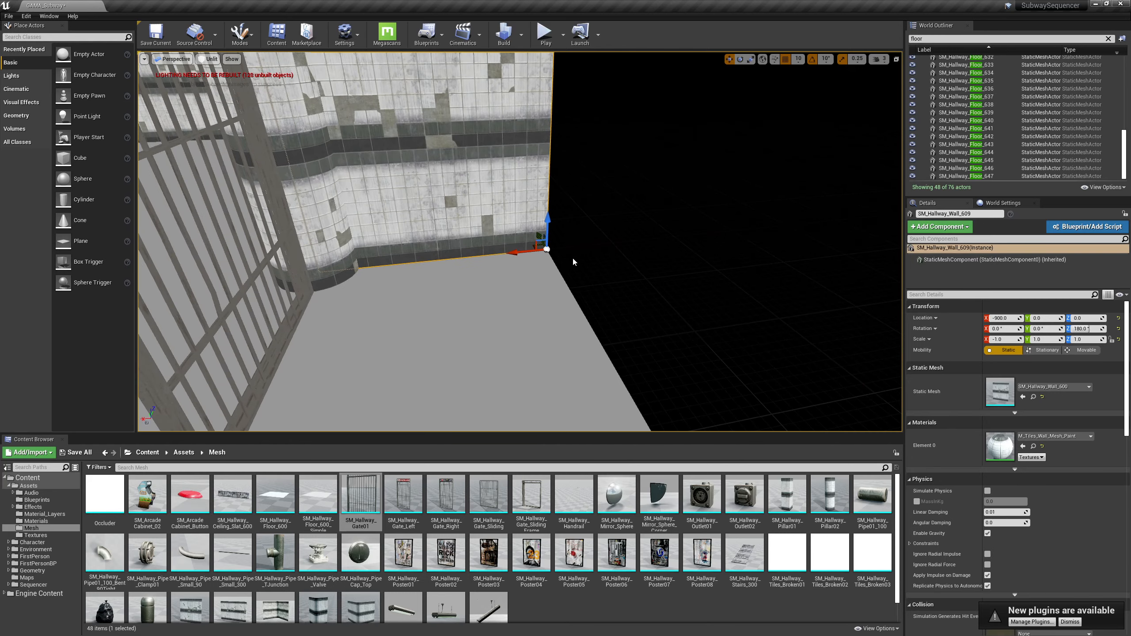
{"action": "right_click_drag", "start_coordinate": [578, 260], "coordinate": [627, 215]}
{"action": "key", "text": "a"}
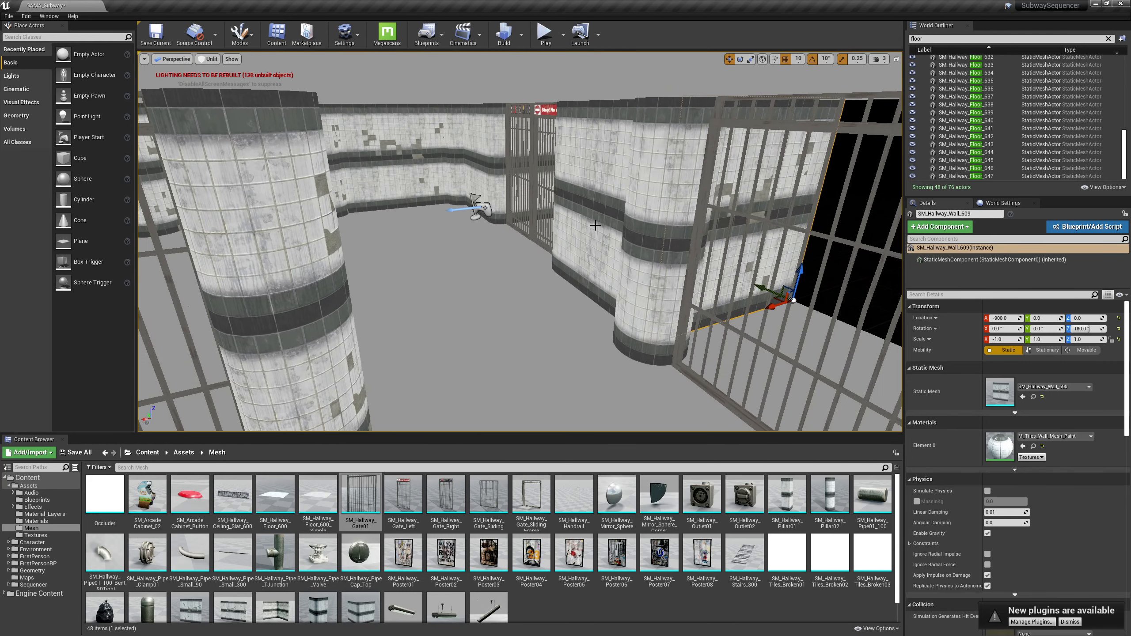
Step: Duplicate the curved outer corner wall to X -900, rotated -90° around Z, and shift it along Y to meet the straight wall's end
{"action": "left_click", "coordinate": [595, 225]}
{"action": "left_click_drag", "start_coordinate": [623, 350], "coordinate": [784, 280], "text": "alt"}
{"action": "key", "text": "e"}
{"action": "left_click_drag", "start_coordinate": [781, 320], "coordinate": [856, 329]}
{"action": "key", "text": "w"}
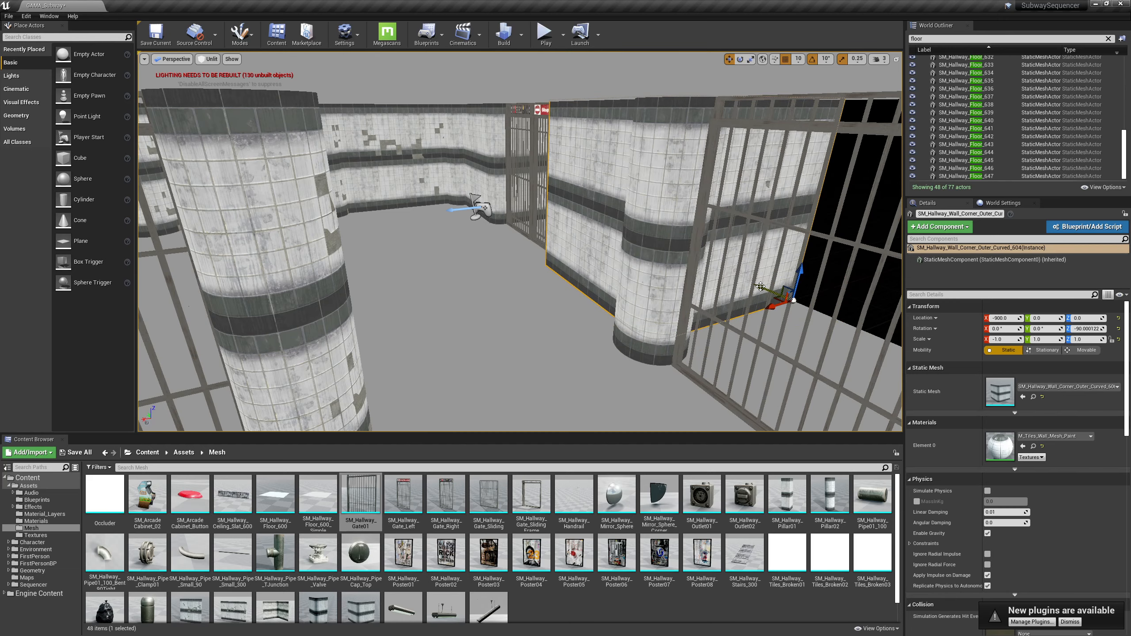
{"action": "left_click_drag", "start_coordinate": [760, 289], "coordinate": [953, 334]}
{"action": "right_click_drag", "start_coordinate": [631, 292], "coordinate": [757, 321]}
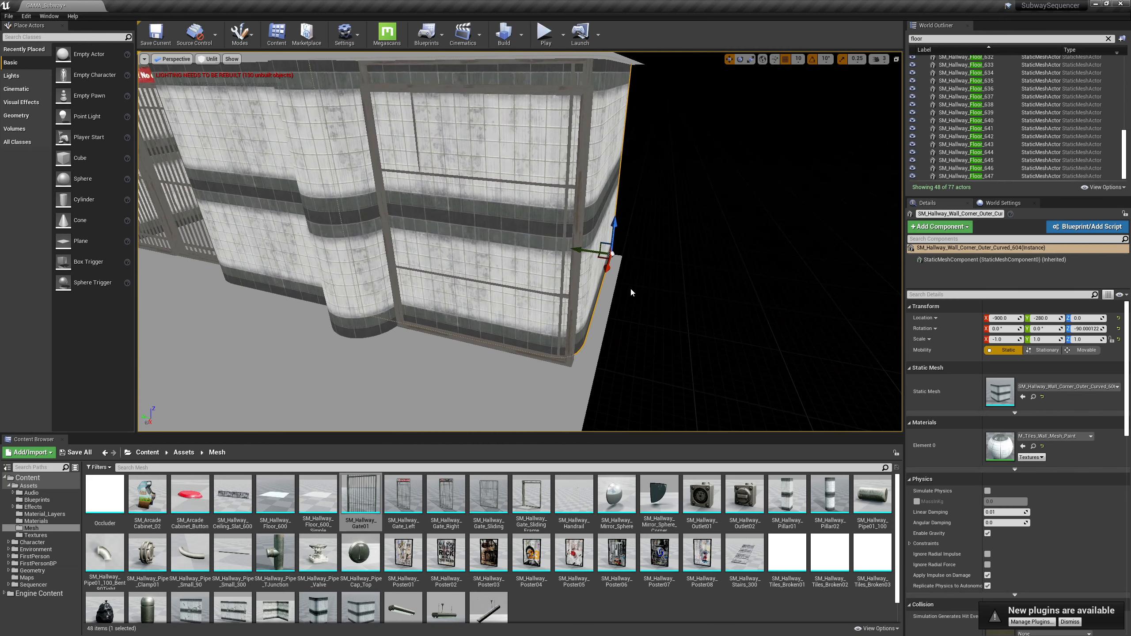
{"action": "left_click_drag", "start_coordinate": [587, 250], "coordinate": [597, 252]}
{"action": "right_click_drag", "start_coordinate": [599, 261], "coordinate": [712, 276]}
Step: Duplicate the curved corner wall for the other end of the extended area and rotate it to close that end
{"action": "left_click_drag", "start_coordinate": [846, 289], "coordinate": [752, 302], "text": "alt"}
{"action": "key", "text": "e"}
{"action": "left_click_drag", "start_coordinate": [780, 320], "coordinate": [866, 317]}
{"action": "mouse_move", "coordinate": [842, 302]}
{"action": "left_mouse_down"}
{"action": "mouse_move", "coordinate": [847, 312]}
{"action": "mouse_move", "coordinate": [831, 320]}
{"action": "mouse_move", "coordinate": [795, 320]}
{"action": "mouse_move", "coordinate": [848, 317]}
{"action": "mouse_move", "coordinate": [837, 321]}
{"action": "left_mouse_up"}
{"action": "key", "text": "w"}
Step: Select the SM_Hallway_Floor ceiling tiles above the end walls of the extended area
{"action": "left_click", "coordinate": [416, 179]}
{"action": "right_click_drag", "start_coordinate": [520, 241], "coordinate": [521, 194]}
{"action": "left_click", "coordinate": [528, 157], "text": "ctrl"}
{"action": "left_click", "coordinate": [521, 194], "text": "ctrl"}
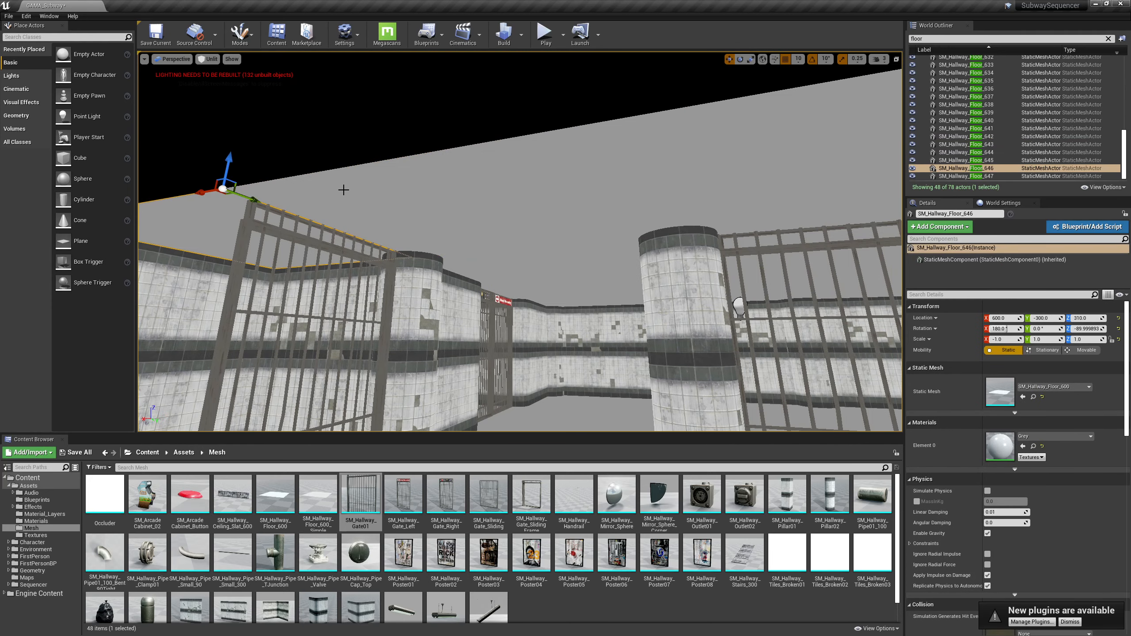
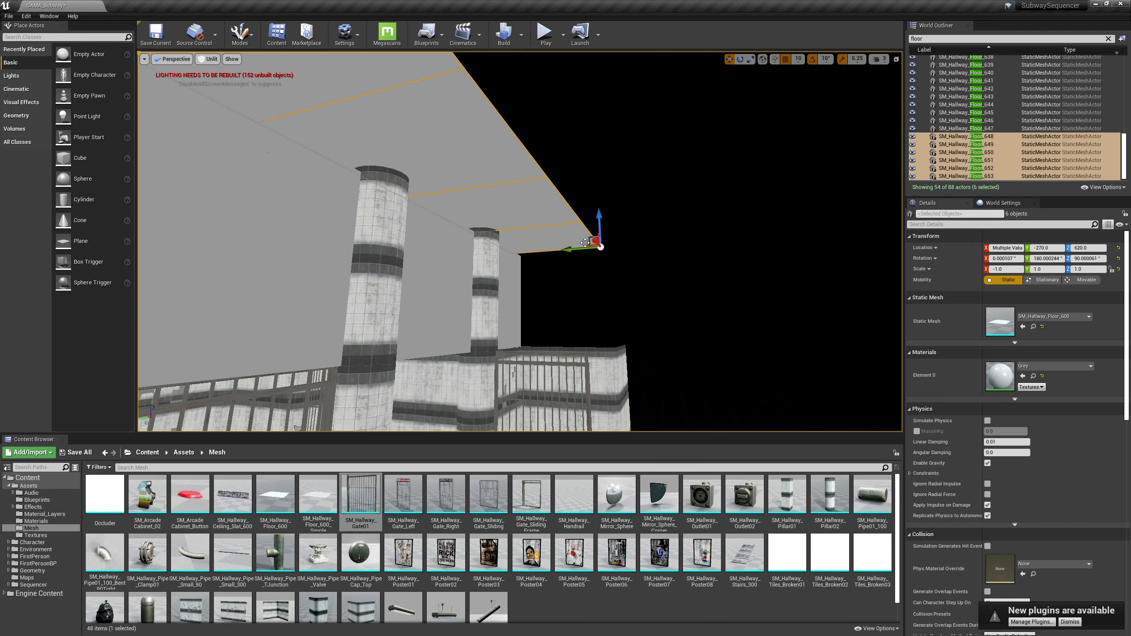
Step: Align the row of six upper ceiling tiles with the existing geometry at Y -300, Z 610
{"action": "mouse_move", "coordinate": [538, 276]}
{"action": "right_mouse_down"}
{"action": "mouse_move", "coordinate": [525, 267]}
{"action": "mouse_move", "coordinate": [538, 276]}
{"action": "right_mouse_up"}
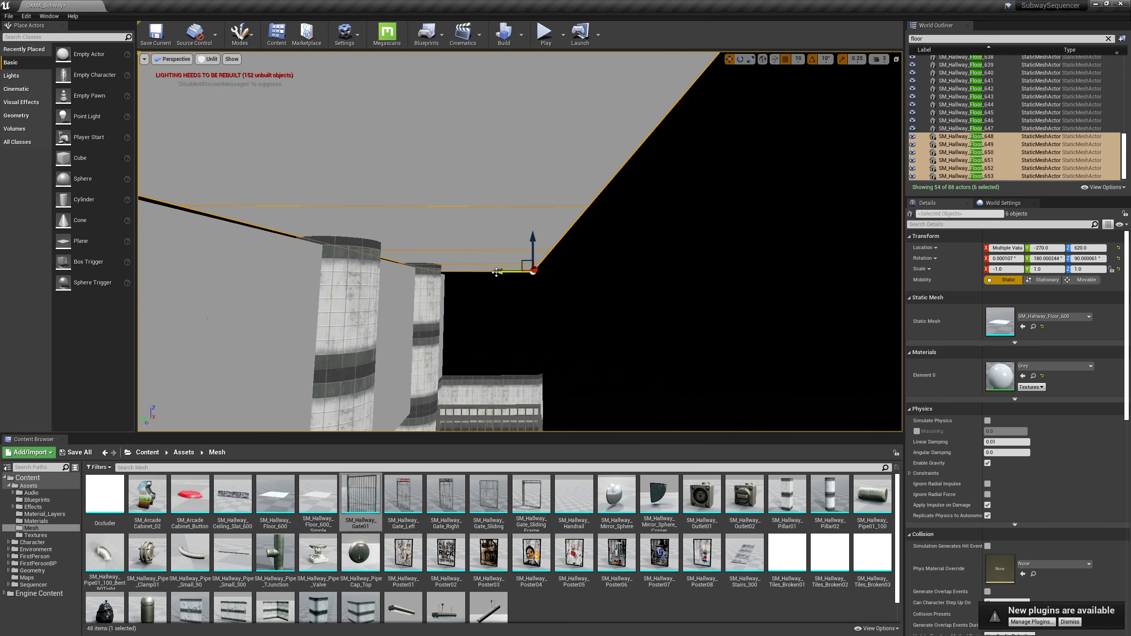
{"action": "mouse_move", "coordinate": [497, 272]}
{"action": "left_mouse_down"}
{"action": "mouse_move", "coordinate": [539, 241]}
{"action": "mouse_move", "coordinate": [511, 273]}
{"action": "left_mouse_up"}
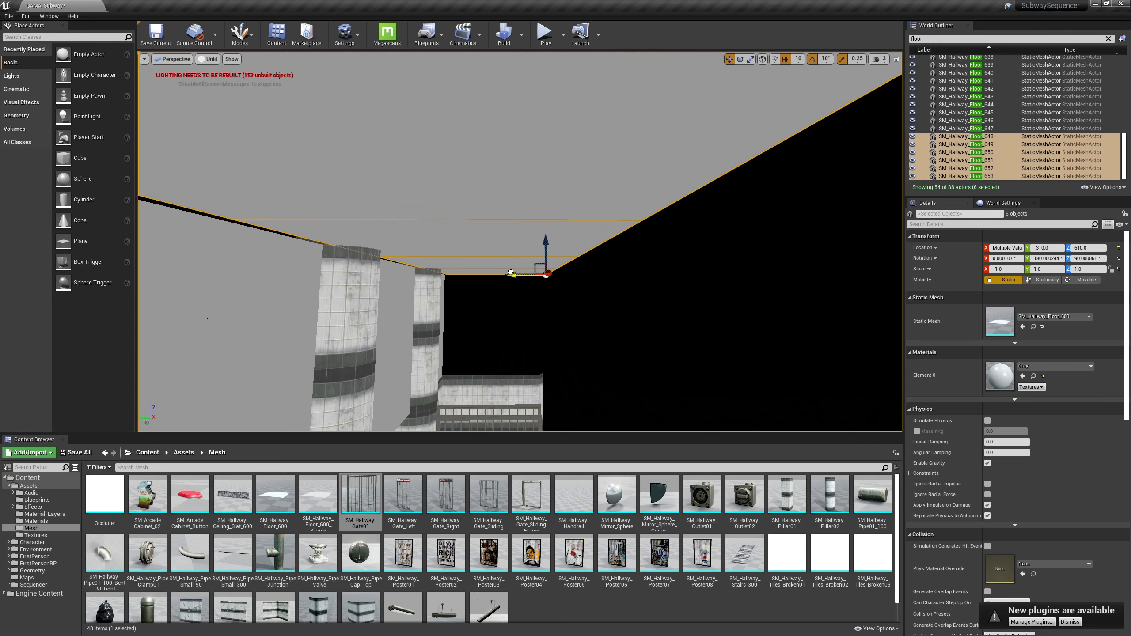
{"action": "right_click_drag", "start_coordinate": [511, 273], "coordinate": [528, 328]}
{"action": "left_click_drag", "start_coordinate": [488, 280], "coordinate": [484, 281]}
Step: Select the six floor tiles along the outer edge at Y -300 and duplicate them rotated upwards around the edge
{"action": "right_click_drag", "start_coordinate": [484, 281], "coordinate": [625, 315]}
{"action": "left_click", "coordinate": [494, 317]}
{"action": "left_click", "coordinate": [468, 360], "text": "ctrl"}
{"action": "left_click", "coordinate": [482, 318], "text": "ctrl"}
{"action": "right_click_drag", "start_coordinate": [464, 330], "coordinate": [407, 327]}
{"action": "left_click", "coordinate": [464, 329], "text": "ctrl"}
{"action": "left_click", "coordinate": [306, 368], "text": "ctrl"}
{"action": "right_click_drag", "start_coordinate": [307, 368], "coordinate": [249, 365]}
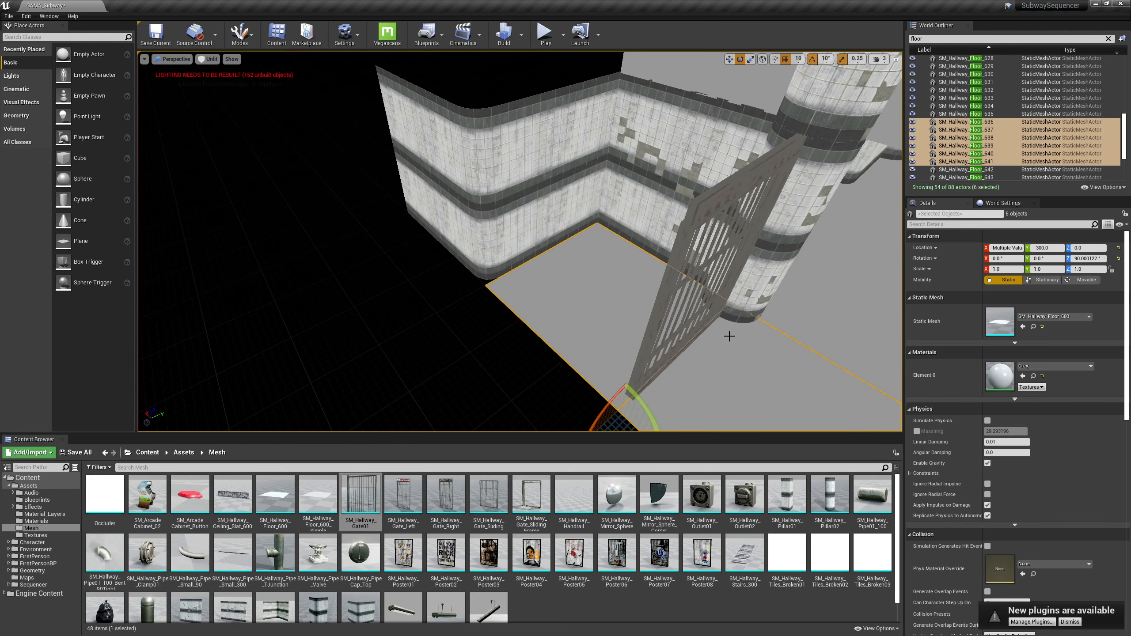
{"action": "right_click_drag", "start_coordinate": [729, 336], "coordinate": [733, 347]}
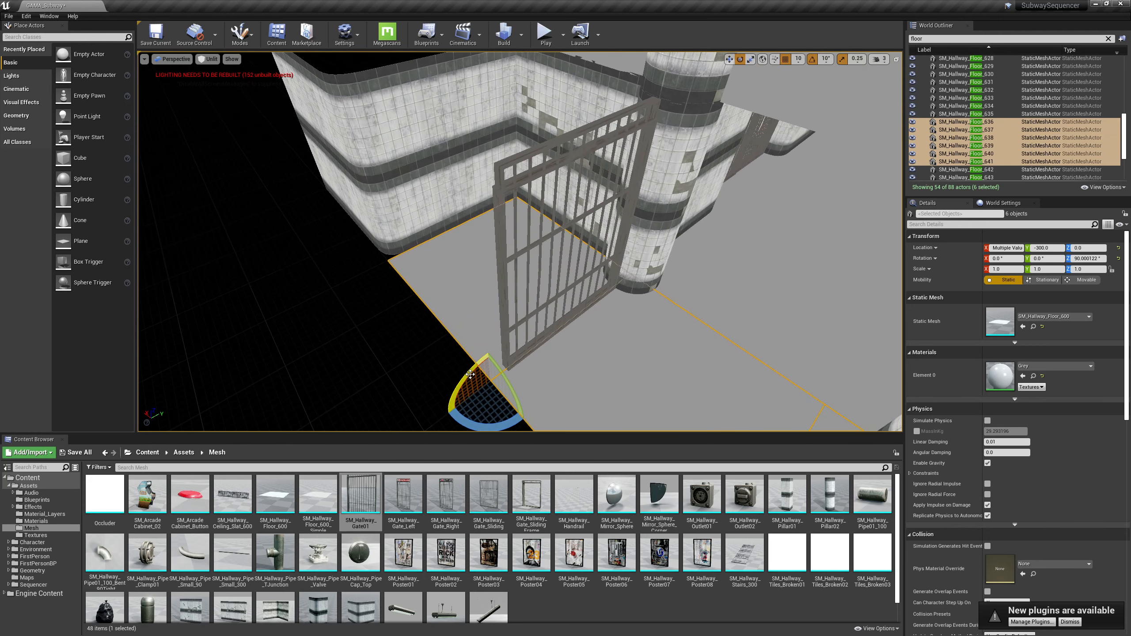
{"action": "left_click_drag", "start_coordinate": [470, 375], "coordinate": [447, 318], "text": "alt"}
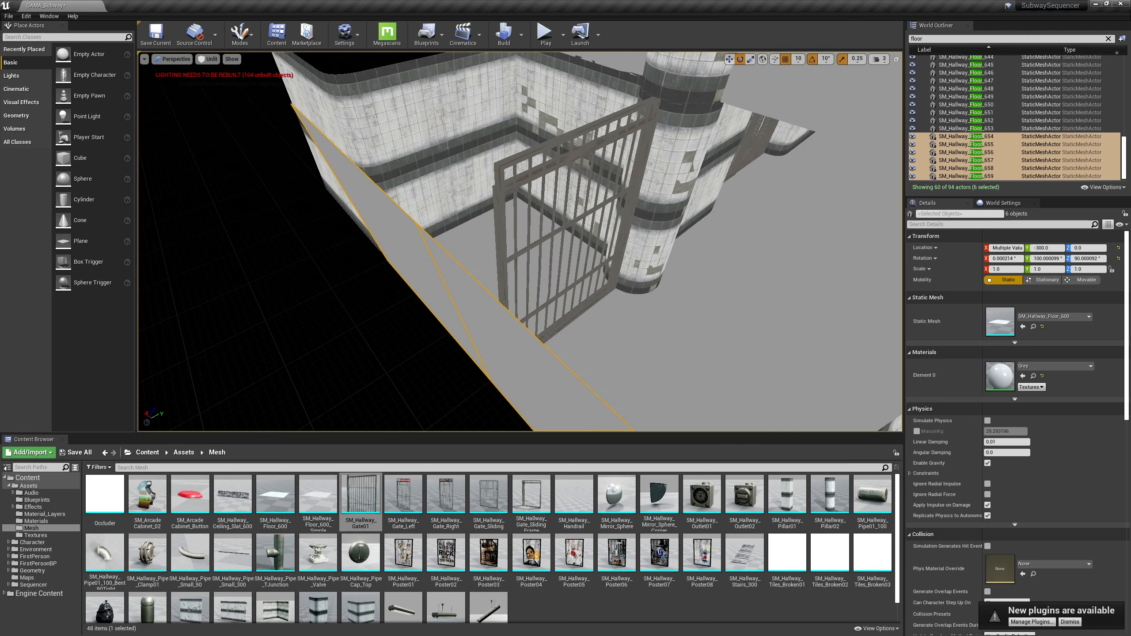
Step: Rotate the duplicated tile row to a vertical 90° and lower it to Z -300 below the floor edge
{"action": "right_click_drag", "start_coordinate": [522, 321], "coordinate": [711, 263]}
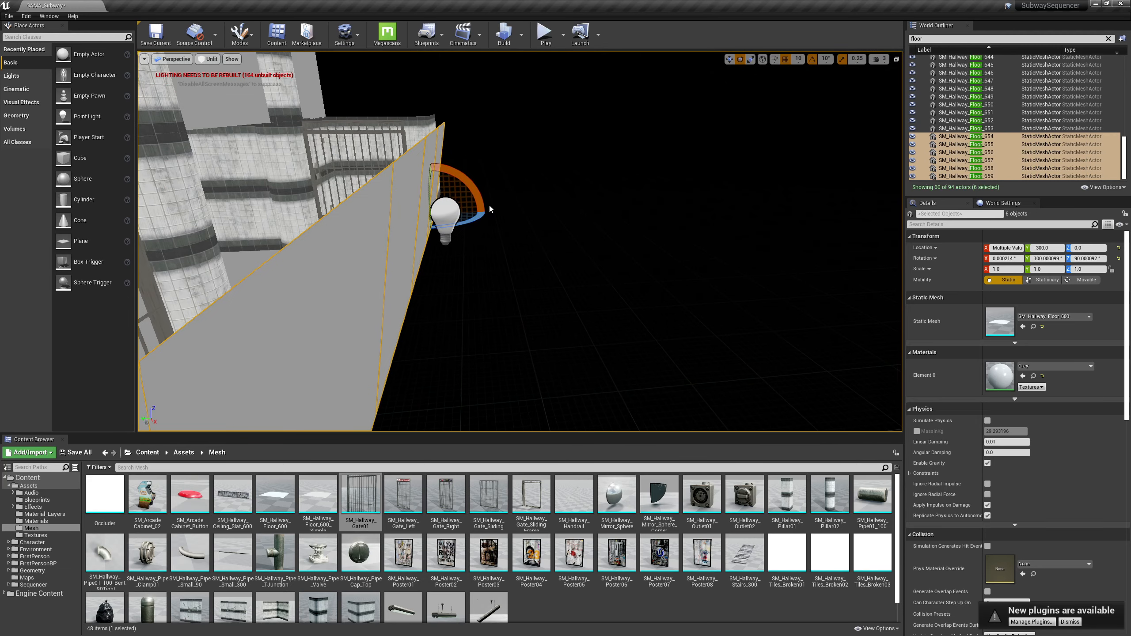
{"action": "left_click_drag", "start_coordinate": [489, 208], "coordinate": [453, 278]}
{"action": "key", "text": "w"}
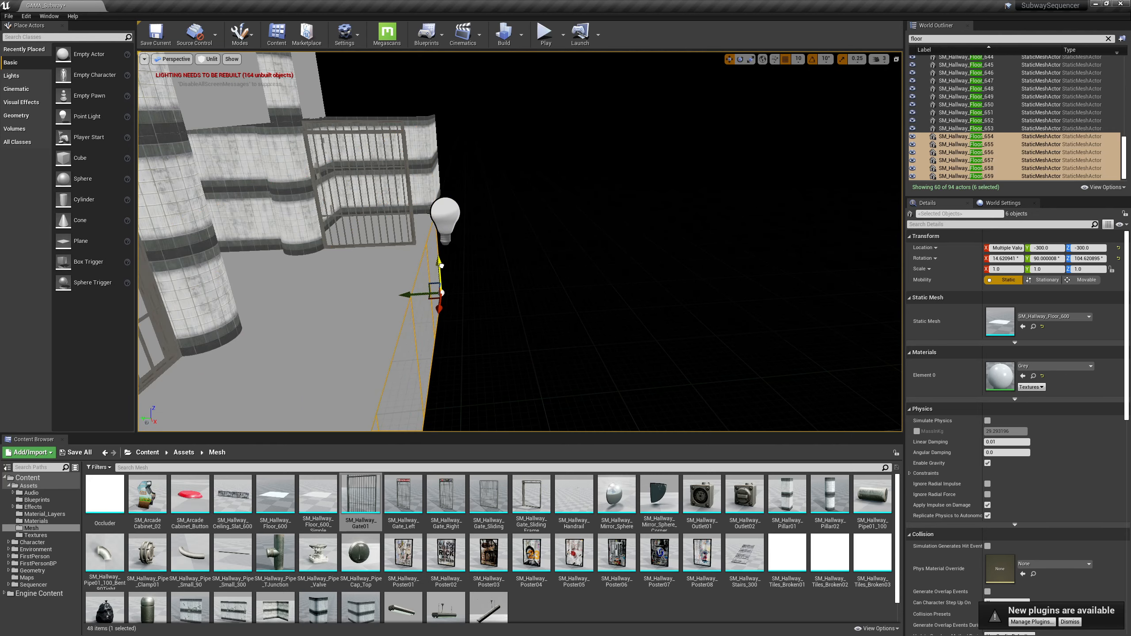
Step: Duplicate the vertical row as flat floor tiles at Z -300 and extend this lower floor outwards along Y to -1200
{"action": "mouse_move", "coordinate": [498, 238]}
{"action": "right_mouse_down"}
{"action": "mouse_move", "coordinate": [418, 250]}
{"action": "mouse_move", "coordinate": [410, 285]}
{"action": "mouse_move", "coordinate": [365, 289]}
{"action": "mouse_move", "coordinate": [410, 282]}
{"action": "mouse_move", "coordinate": [506, 231]}
{"action": "right_mouse_up"}
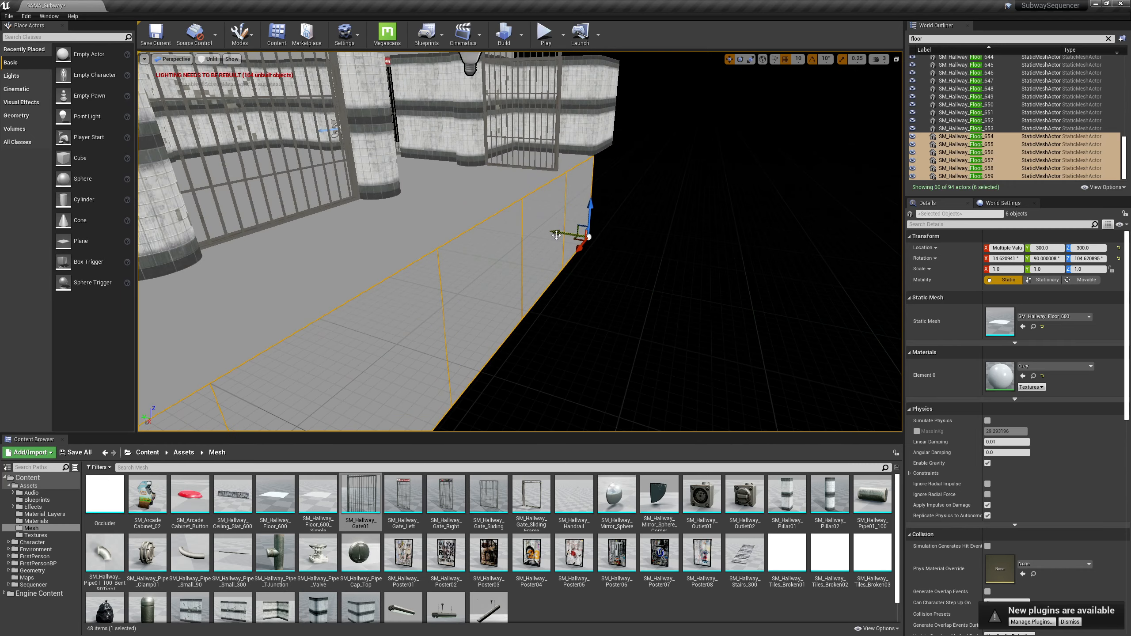
{"action": "left_click_drag", "start_coordinate": [556, 235], "coordinate": [637, 243], "text": "alt"}
{"action": "left_click_drag", "start_coordinate": [687, 216], "coordinate": [743, 255]}
{"action": "key", "text": "w"}
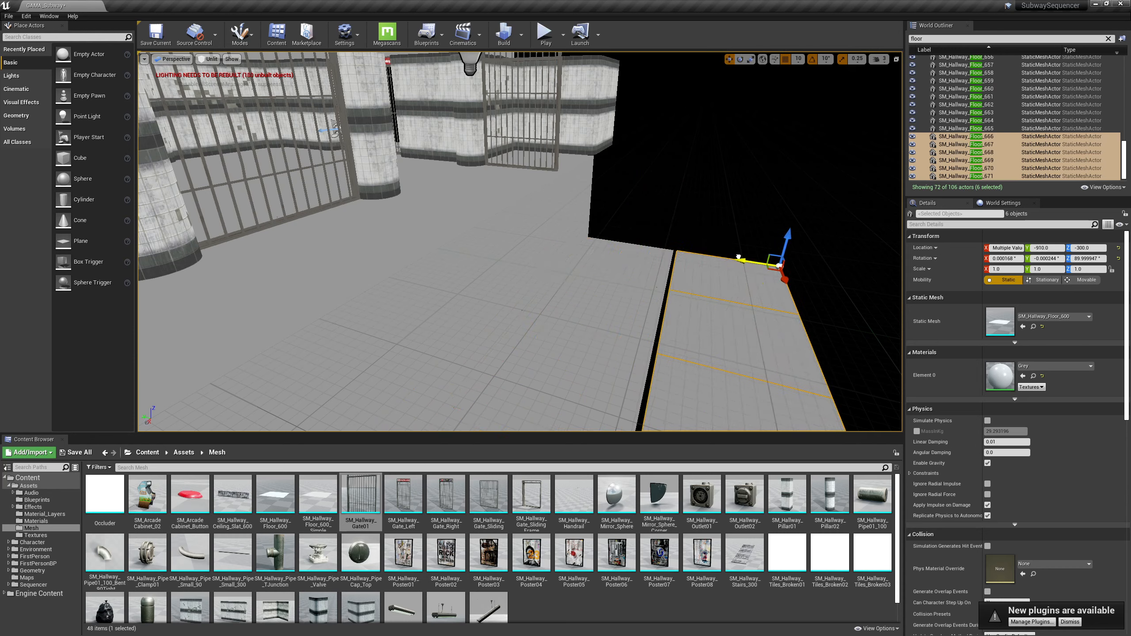
{"action": "right_click_drag", "start_coordinate": [648, 297], "coordinate": [677, 283]}
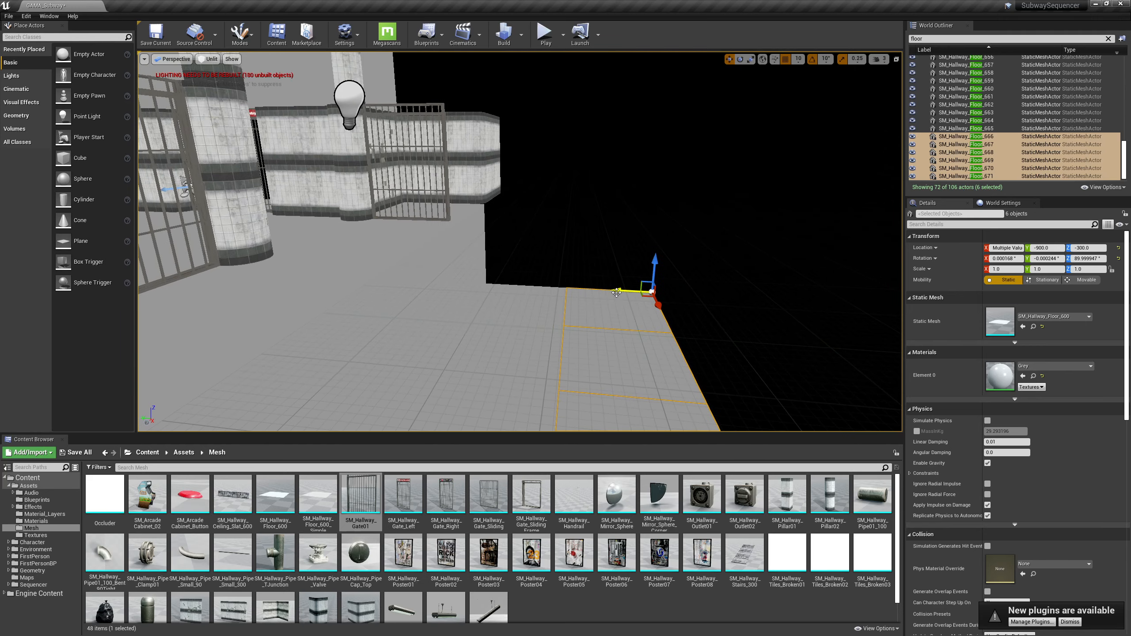
{"action": "left_click_drag", "start_coordinate": [617, 293], "coordinate": [812, 288], "text": "alt"}
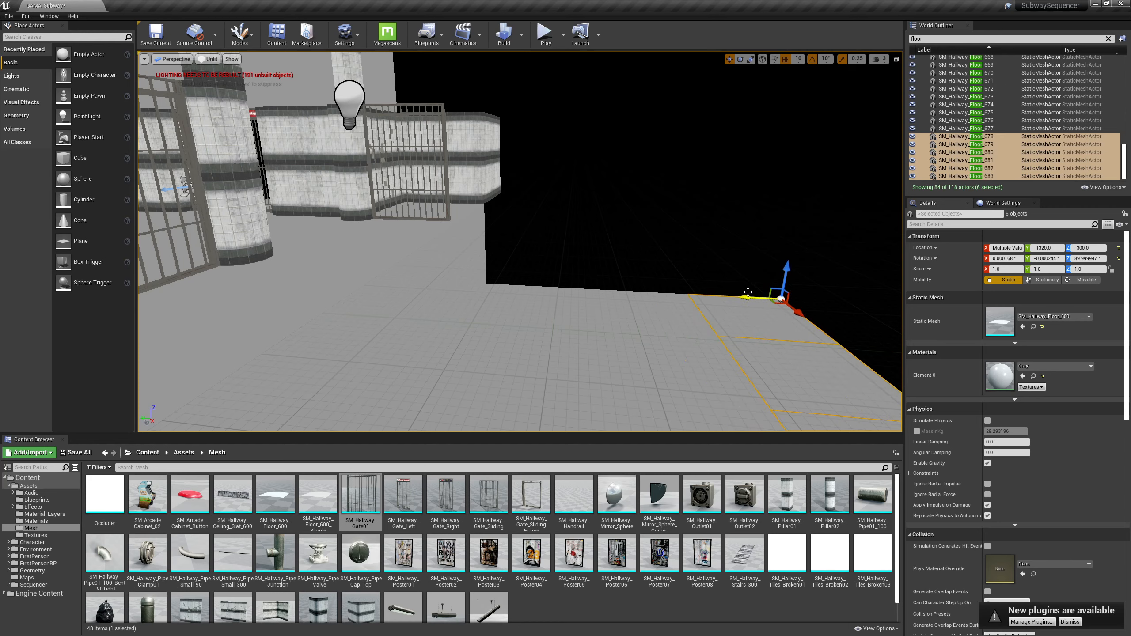
{"action": "key", "text": "ctrl+z"}
Step: Duplicate the outermost lower floor row at Y -1200 and rotate the copies upright to start the far wall
{"action": "key", "text": "e"}
{"action": "mouse_move", "coordinate": [733, 259]}
{"action": "left_mouse_down"}
{"action": "mouse_move", "coordinate": [686, 260]}
{"action": "mouse_move", "coordinate": [677, 285]}
{"action": "mouse_move", "coordinate": [745, 258]}
{"action": "left_mouse_up"}
{"action": "key", "text": "ctrl+z"}
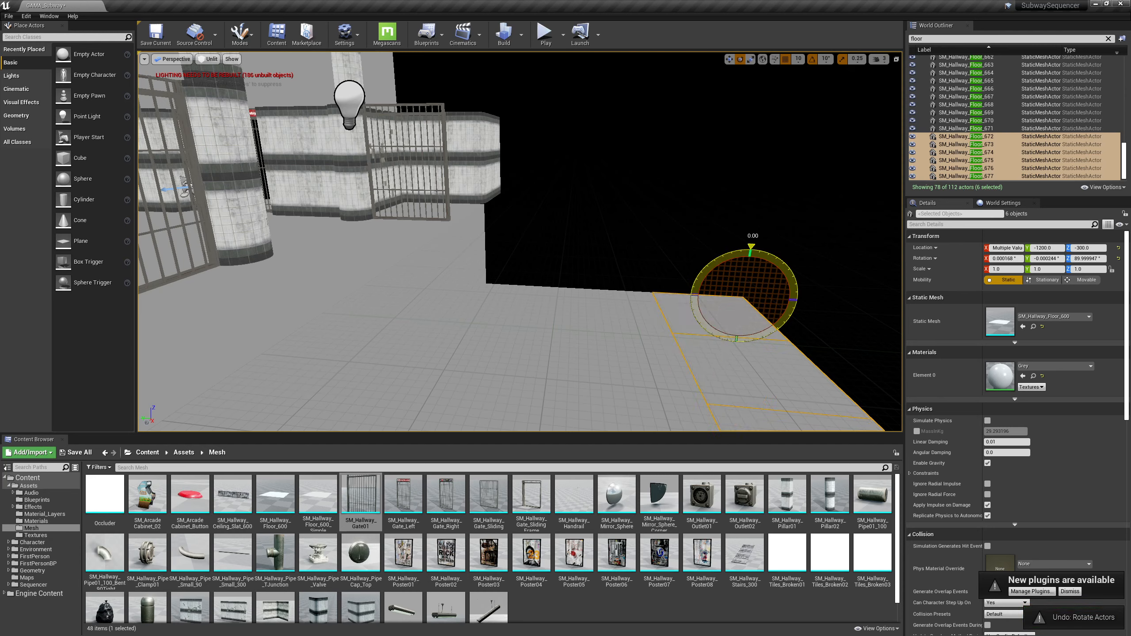
{"action": "left_click_drag", "start_coordinate": [688, 294], "coordinate": [688, 294]}
{"action": "key", "text": "w"}
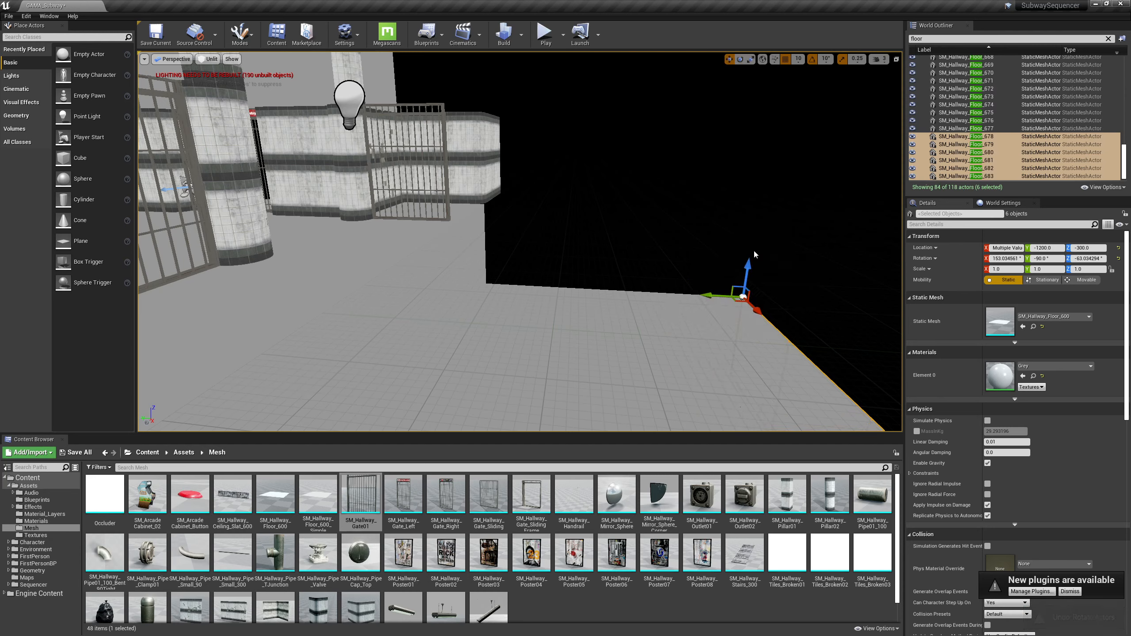
Step: Stack copies of the upright tile row along Z up to 900 to build the far wall at Y -1200
{"action": "left_click_drag", "start_coordinate": [753, 255], "coordinate": [790, 9]}
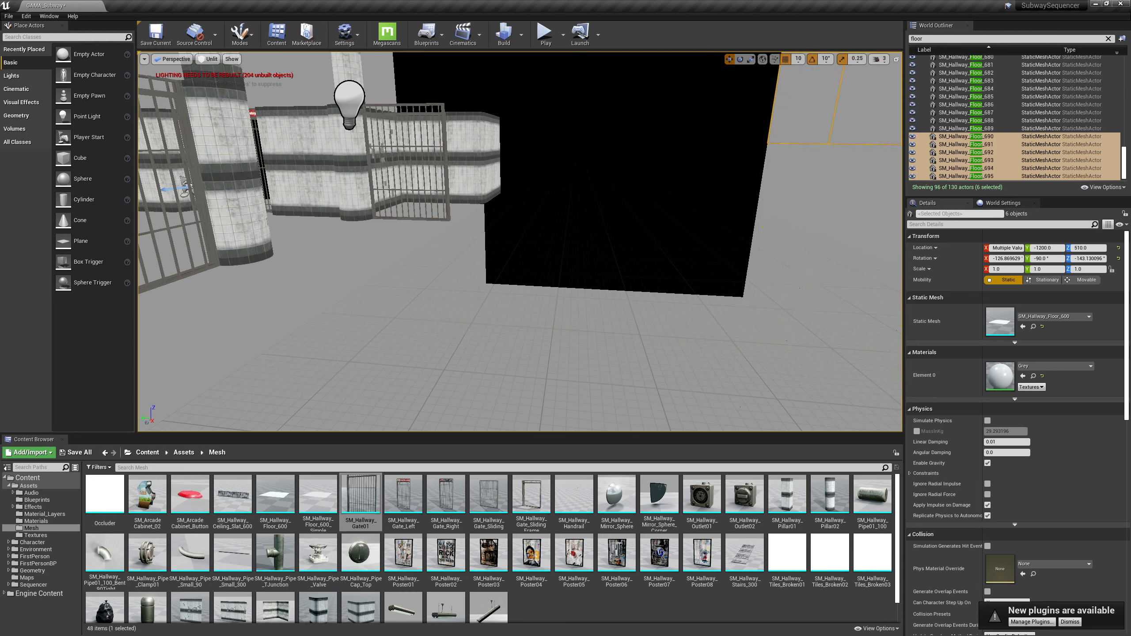
{"action": "right_click_drag", "start_coordinate": [730, 222], "coordinate": [741, 165]}
{"action": "left_click_drag", "start_coordinate": [677, 200], "coordinate": [699, 103]}
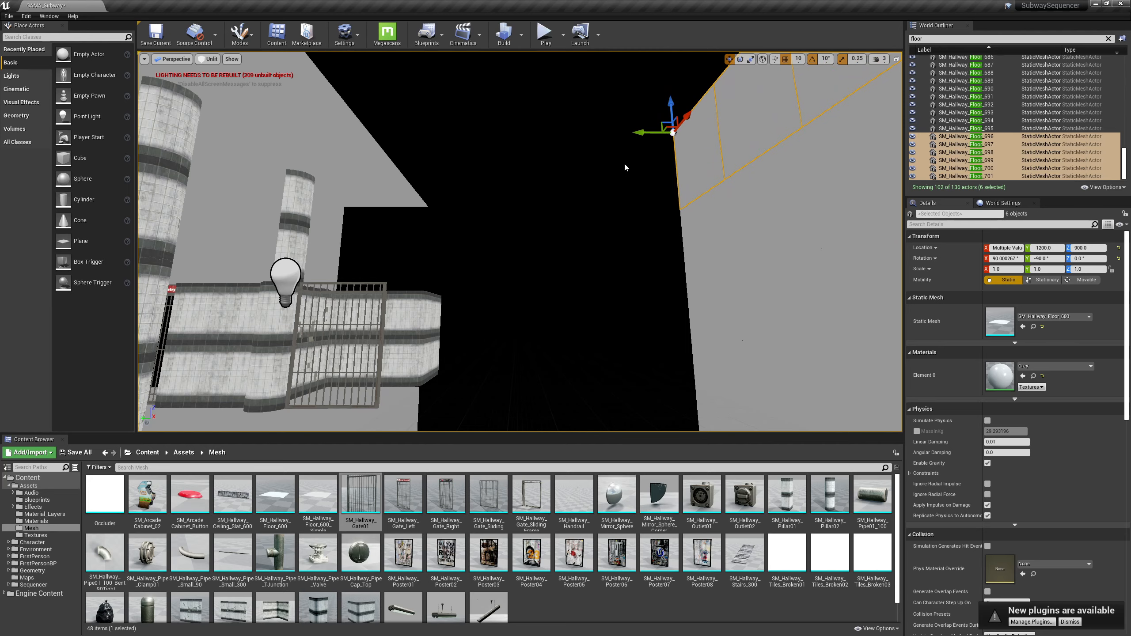
Step: Select the six upper ceiling tiles at Y -300 and duplicate them row by row along Y to -1200 at Z 610
{"action": "left_click", "coordinate": [402, 197]}
{"action": "left_click", "coordinate": [348, 159], "text": "ctrl"}
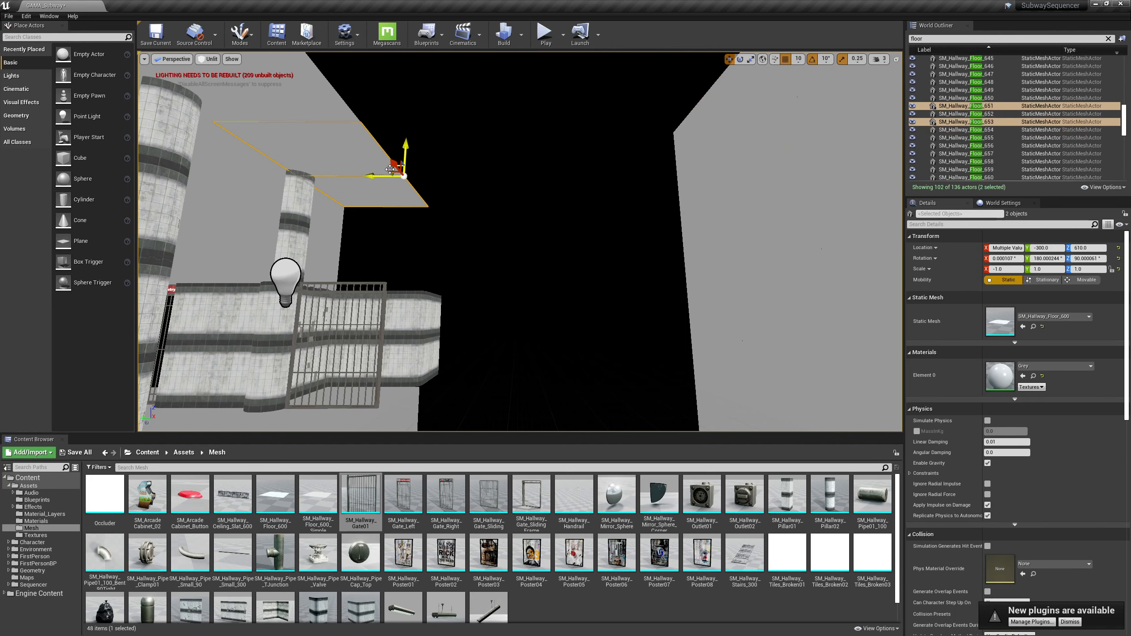
{"action": "right_click_drag", "start_coordinate": [401, 179], "coordinate": [268, 173]}
{"action": "left_click", "coordinate": [417, 163], "text": "ctrl"}
{"action": "left_click", "coordinate": [404, 177], "text": "ctrl"}
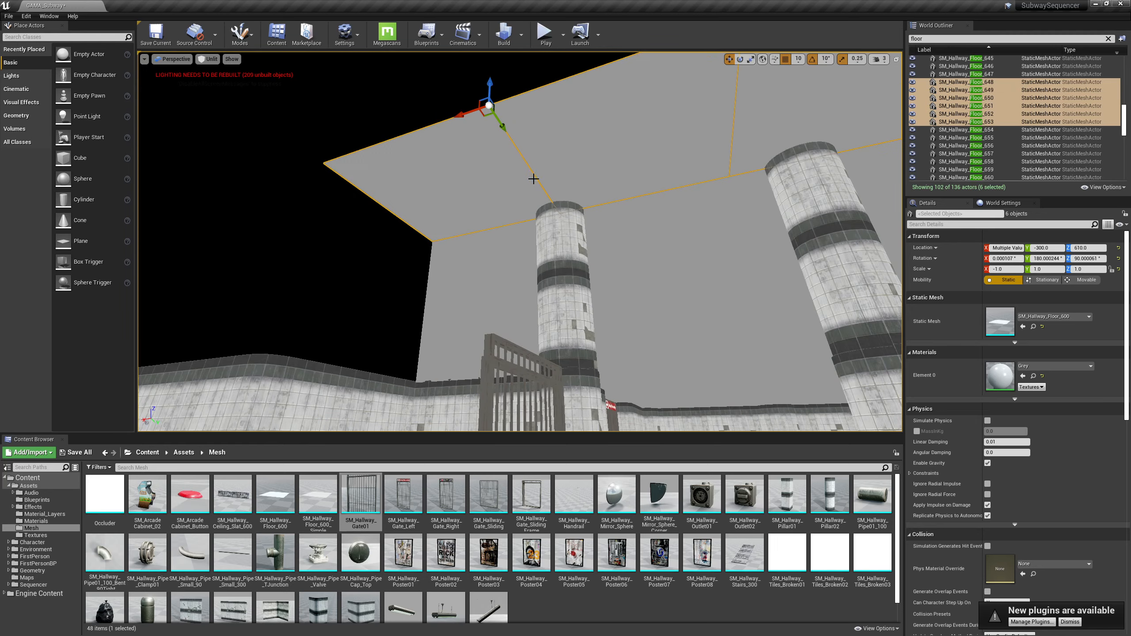
{"action": "left_click_drag", "start_coordinate": [512, 136], "coordinate": [426, 94], "text": "alt"}
{"action": "right_click_drag", "start_coordinate": [452, 142], "coordinate": [272, 262]}
{"action": "left_click_drag", "start_coordinate": [298, 277], "coordinate": [488, 285]}
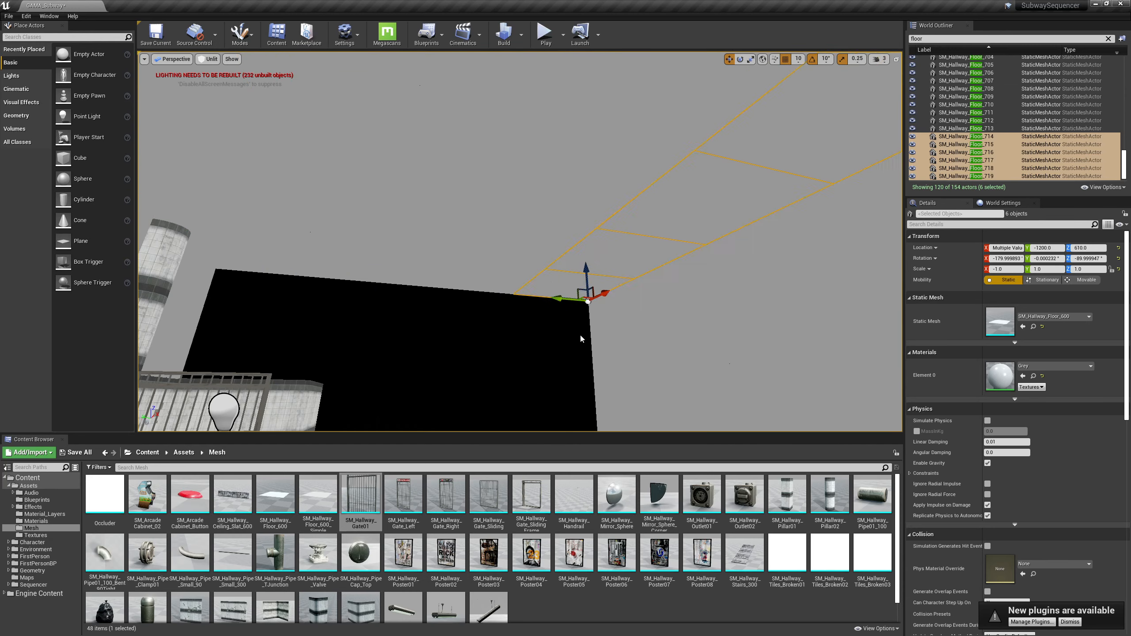
Step: Select the six surplus tiles in the far wall's top row at Z 900 and delete them
{"action": "right_click_drag", "start_coordinate": [685, 268], "coordinate": [655, 328]}
{"action": "left_click", "coordinate": [685, 269]}
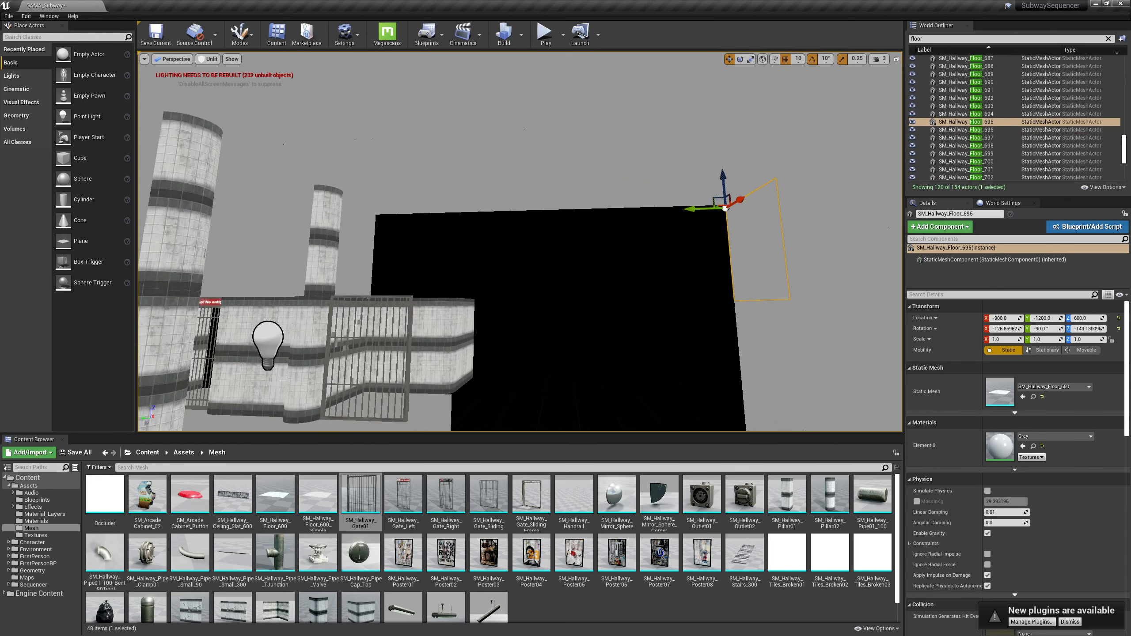
{"action": "key", "text": "d"}
{"action": "key", "text": "e"}
{"action": "right_click_drag", "start_coordinate": [697, 299], "coordinate": [726, 294]}
{"action": "left_click", "coordinate": [652, 277]}
{"action": "left_click", "coordinate": [695, 265], "text": "ctrl"}
{"action": "left_click", "coordinate": [614, 306], "text": "ctrl"}
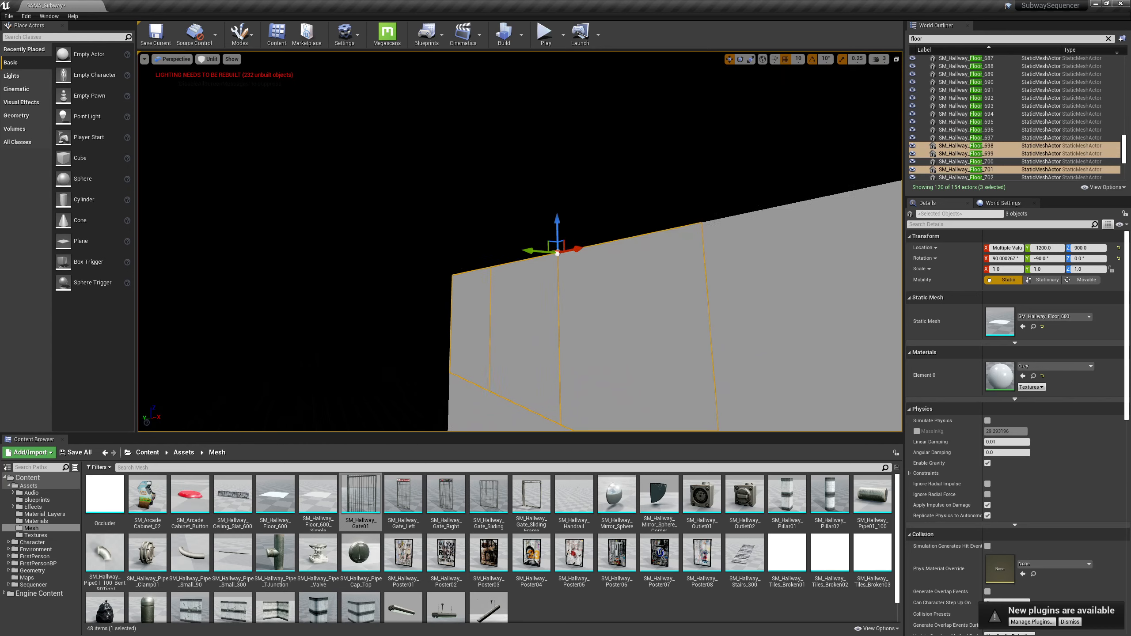
{"action": "right_click_drag", "start_coordinate": [588, 296], "coordinate": [655, 295]}
{"action": "right_click", "coordinate": [605, 281]}
{"action": "left_click", "coordinate": [512, 270]}
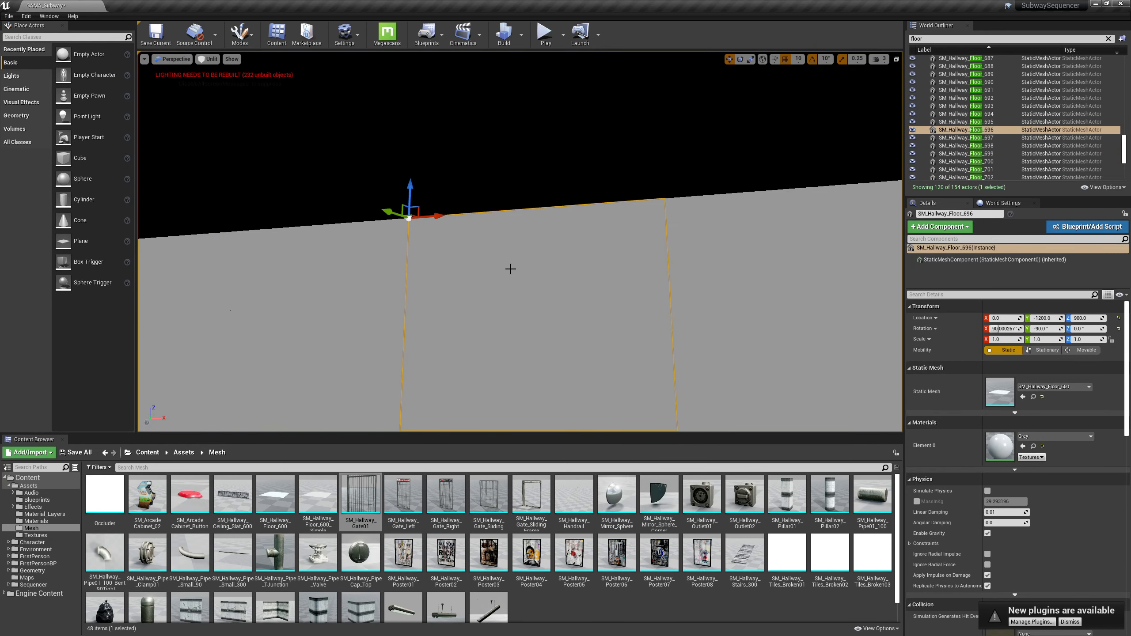
{"action": "key", "text": "ctrl+z"}
{"action": "left_click", "coordinate": [508, 286], "text": "ctrl"}
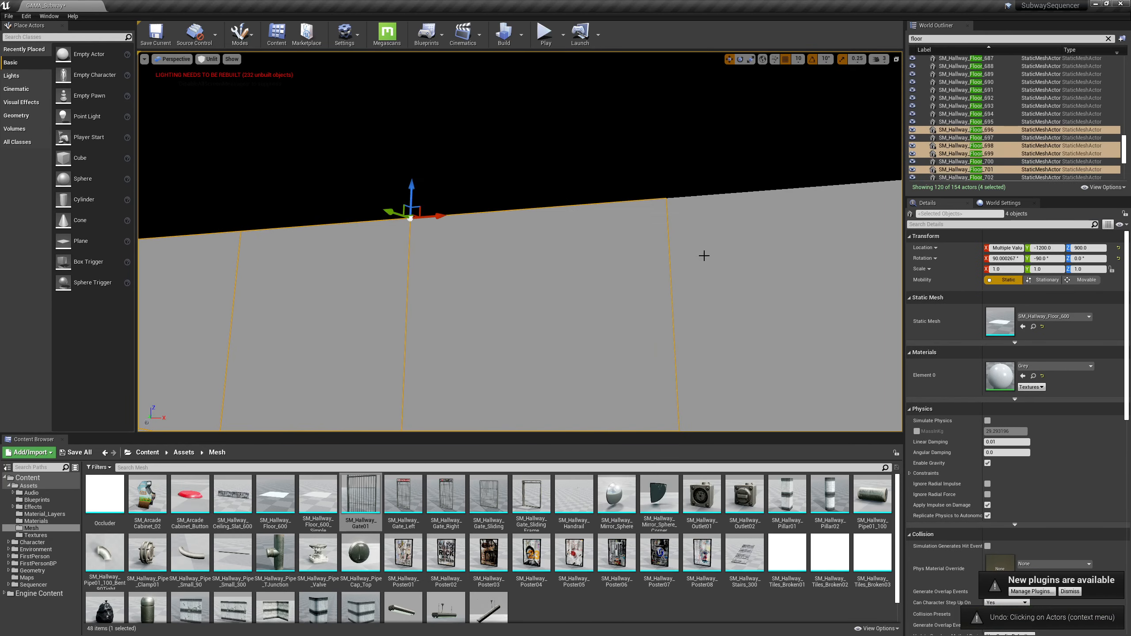
{"action": "left_click", "coordinate": [704, 254], "text": "ctrl"}
{"action": "right_click_drag", "start_coordinate": [704, 255], "coordinate": [779, 263]}
{"action": "left_click", "coordinate": [595, 290], "text": "ctrl"}
{"action": "key", "text": "Delete"}
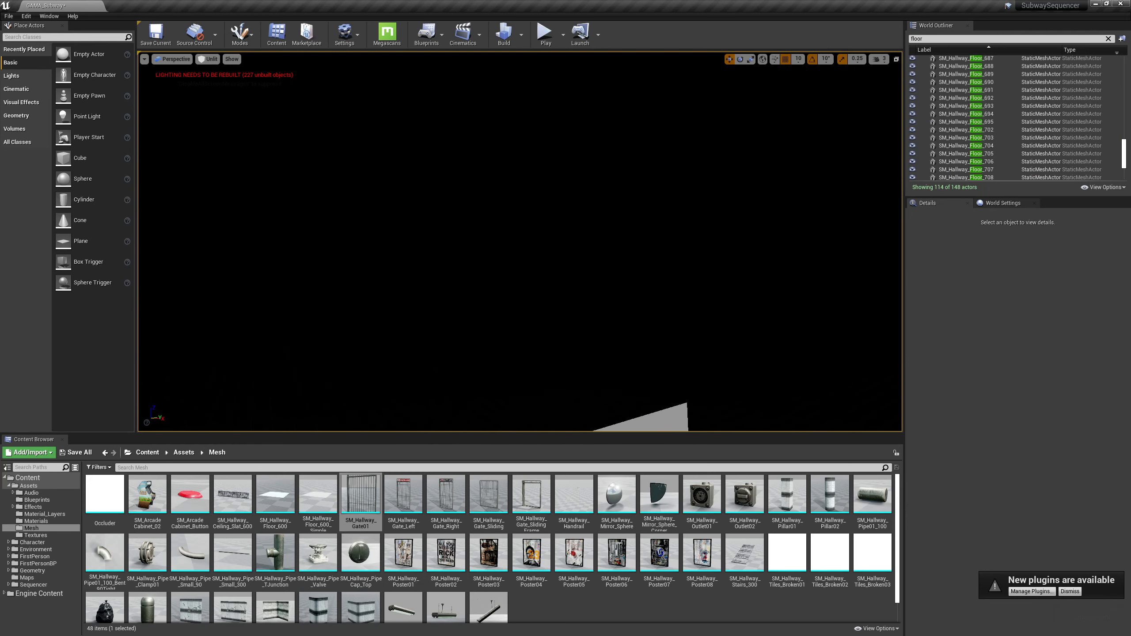
Step: Check the far wall and ceiling tiles, and undo the deletion of the six tiles at the far wall's top row
{"action": "right_click_drag", "start_coordinate": [596, 291], "coordinate": [432, 285]}
{"action": "right_click_drag", "start_coordinate": [668, 263], "coordinate": [641, 290]}
{"action": "left_click", "coordinate": [250, 174]}
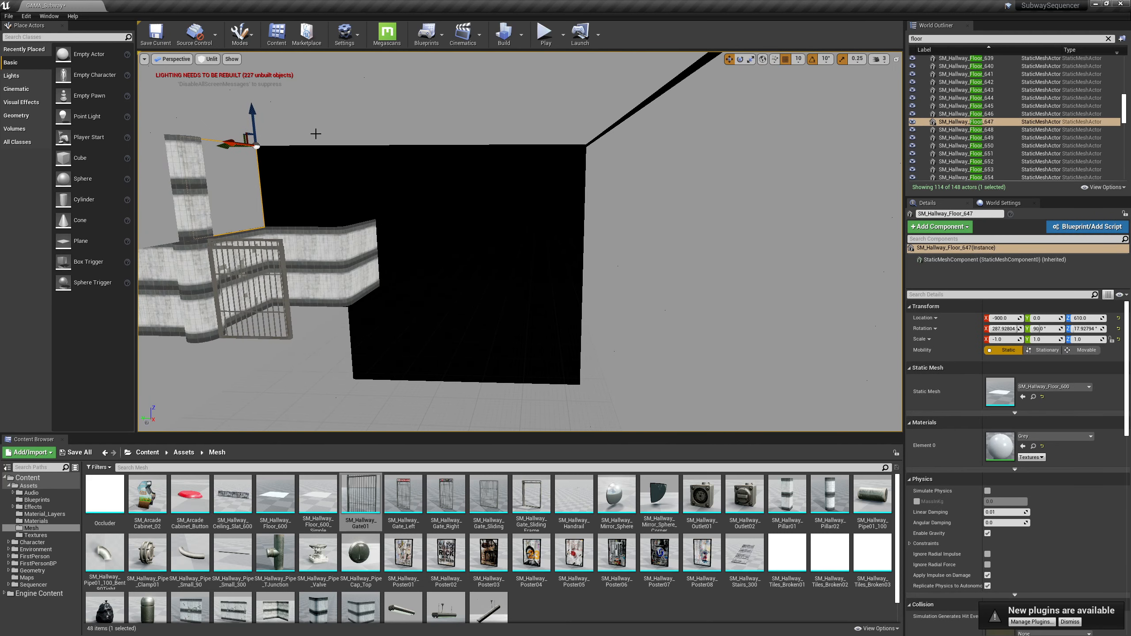
{"action": "left_click", "coordinate": [640, 172]}
{"action": "left_click", "coordinate": [584, 123]}
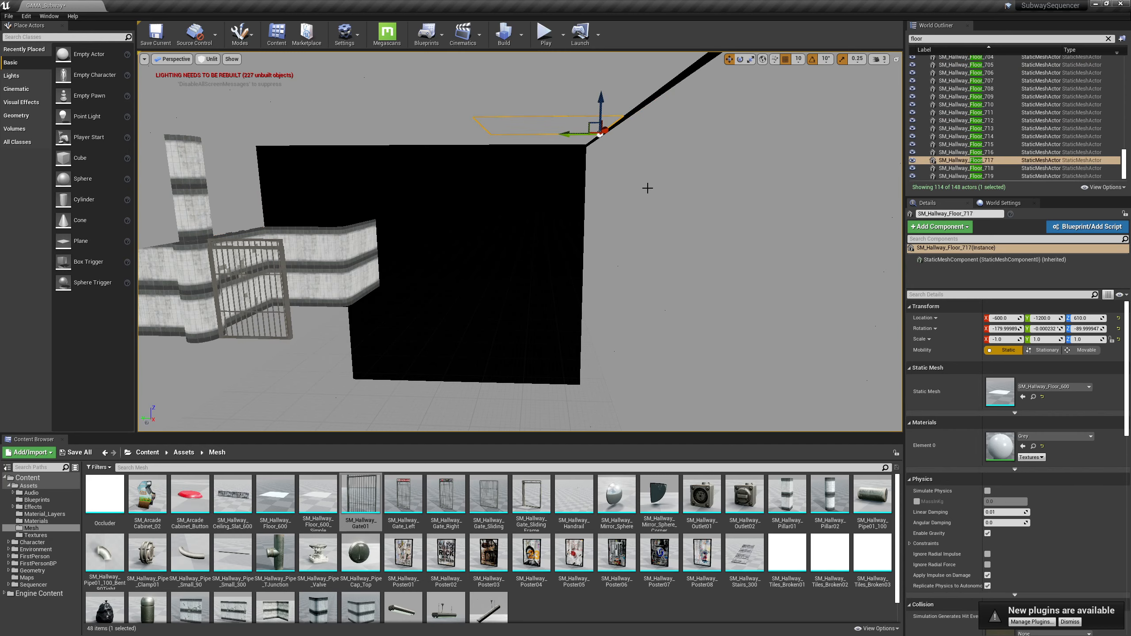
{"action": "key", "text": "ctrl+z"}
{"action": "key", "text": "ctrl+z"}
{"action": "key", "text": "ctrl+z"}
{"action": "key", "text": "ctrl+z"}
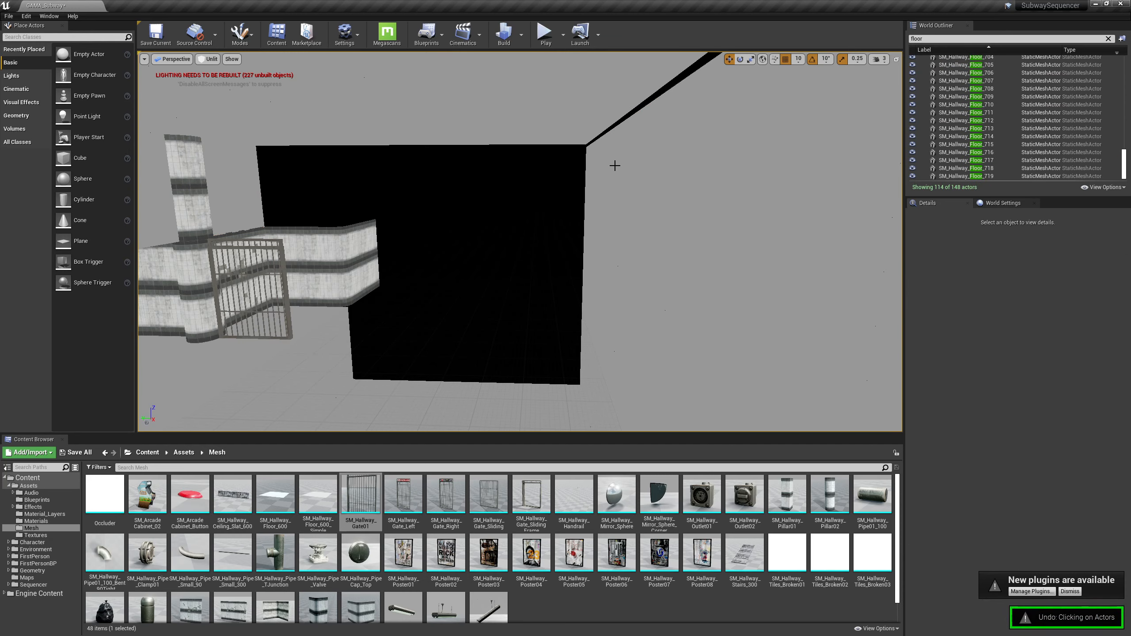
{"action": "key", "text": "ctrl+z"}
{"action": "key", "text": "ctrl+z"}
{"action": "key", "text": "ctrl+z"}
{"action": "key", "text": "ctrl+z"}
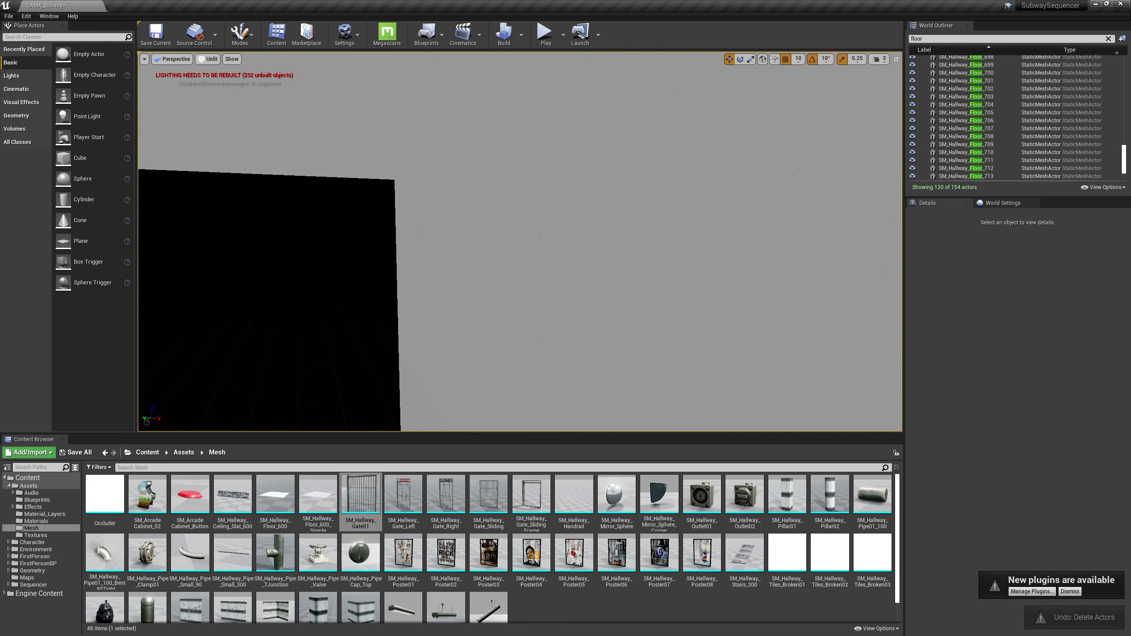
Step: Play-test the level by walking through the hallway and looking past the gates into the track area, and end the session
{"action": "right_click_drag", "start_coordinate": [562, 231], "coordinate": [383, 225]}
{"action": "key", "text": "w"}
{"action": "key", "text": "s"}
{"action": "key", "text": "a"}
{"action": "key", "text": "d"}
{"action": "key", "text": "d"}
{"action": "key", "text": "d"}
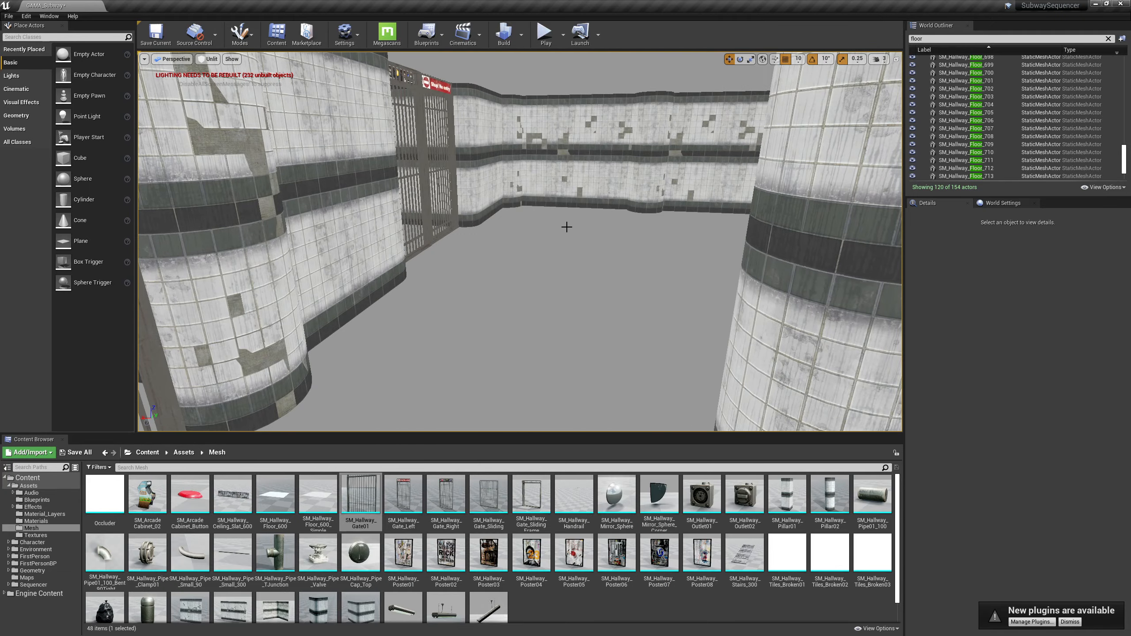
{"action": "left_click", "coordinate": [544, 35]}
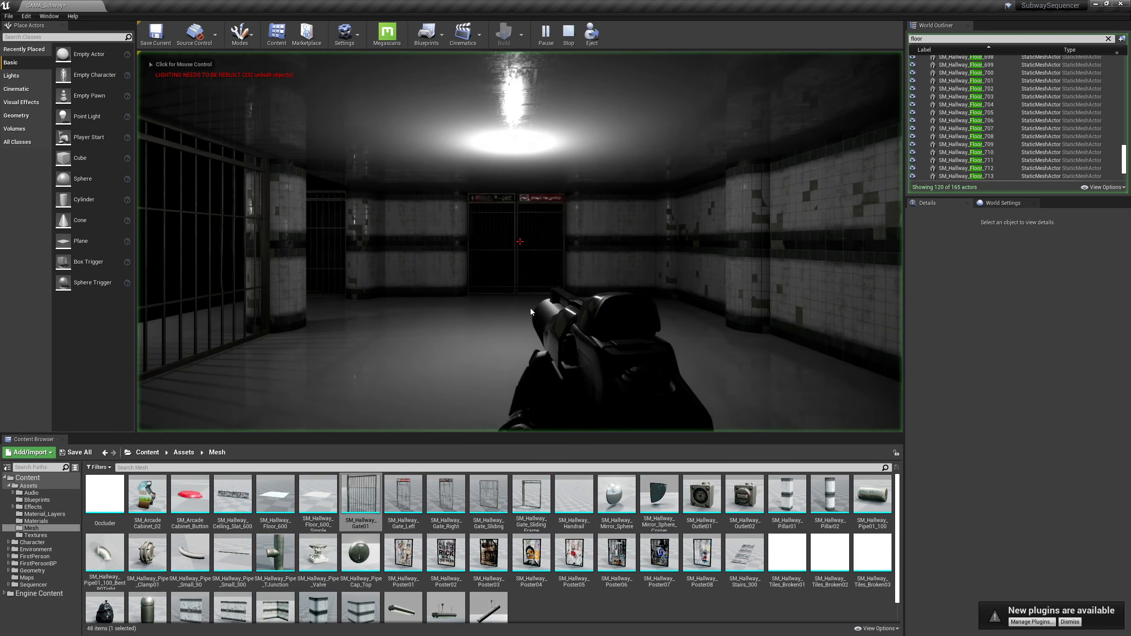
{"action": "key", "text": "w"}
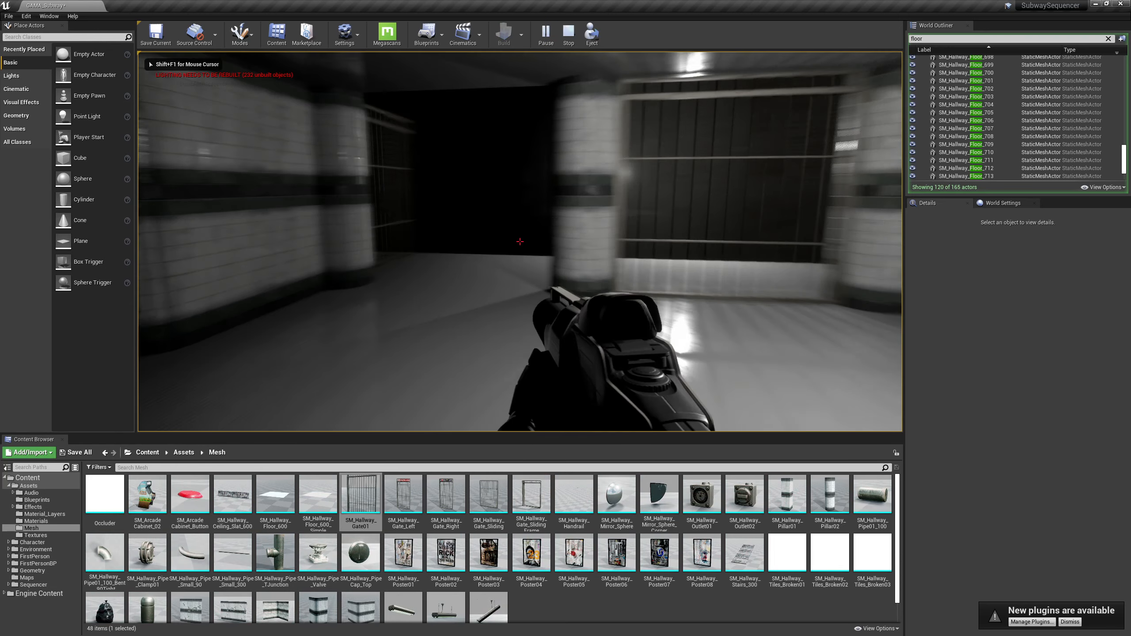
{"action": "key", "text": "w"}
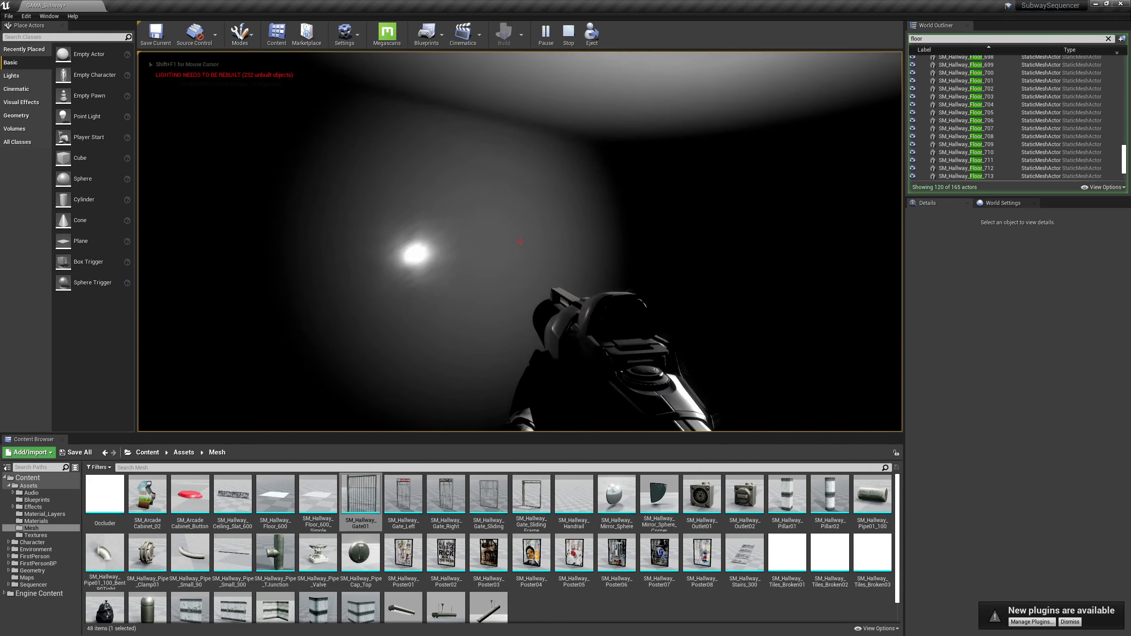
{"action": "key", "text": "w"}
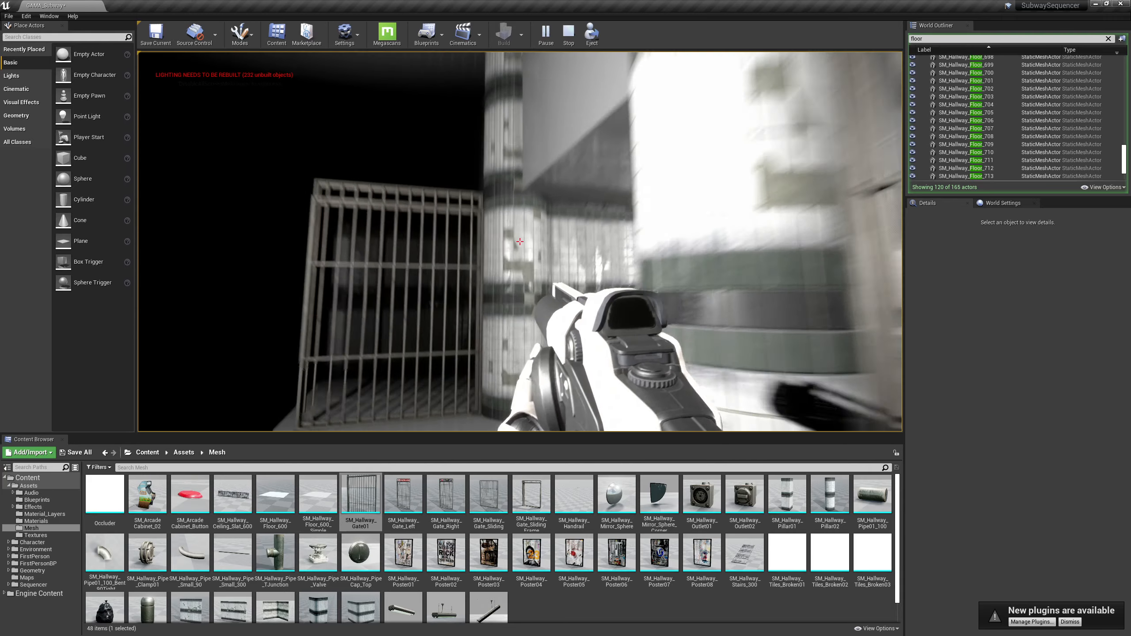
{"action": "key", "text": "w"}
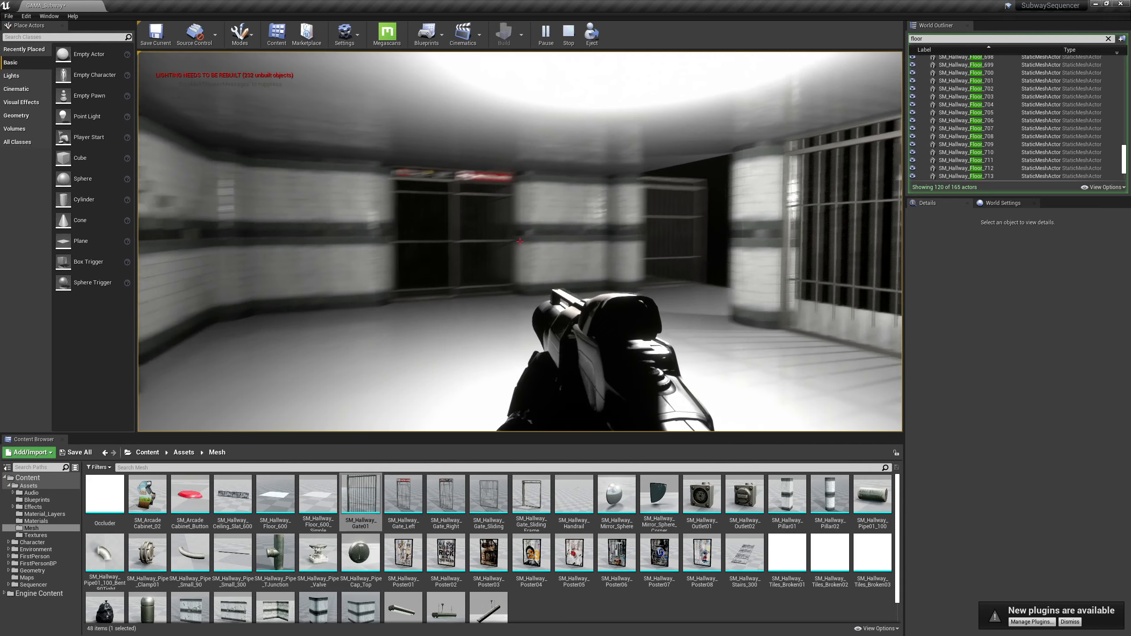
{"action": "key", "text": "w"}
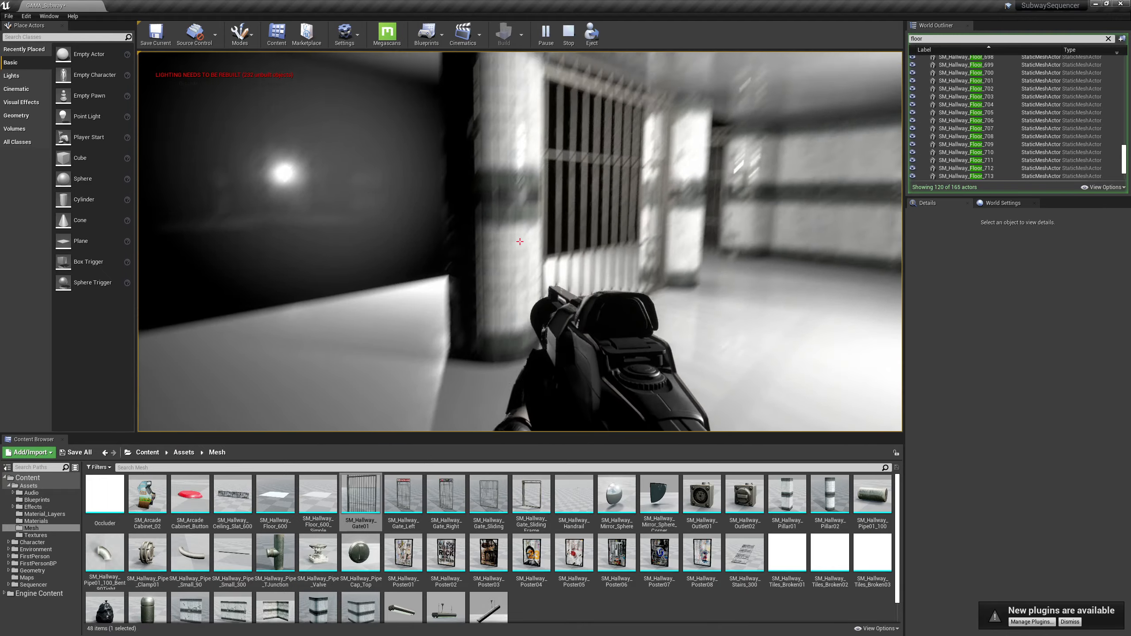
{"action": "key", "text": "w"}
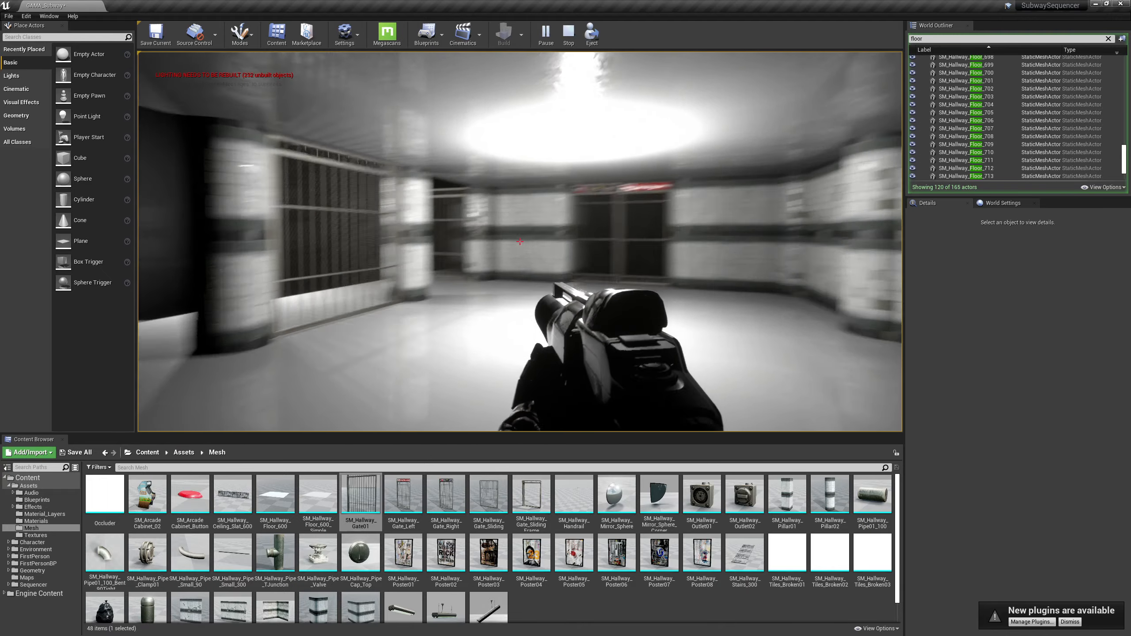
{"action": "key", "text": "d"}
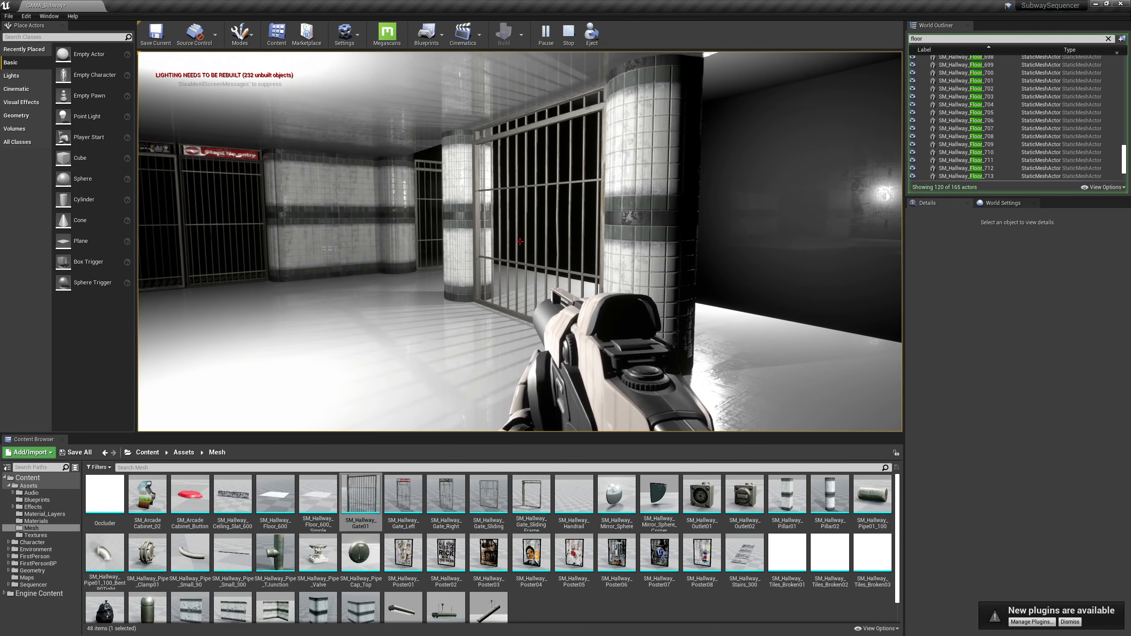
{"action": "key", "text": "Escape"}
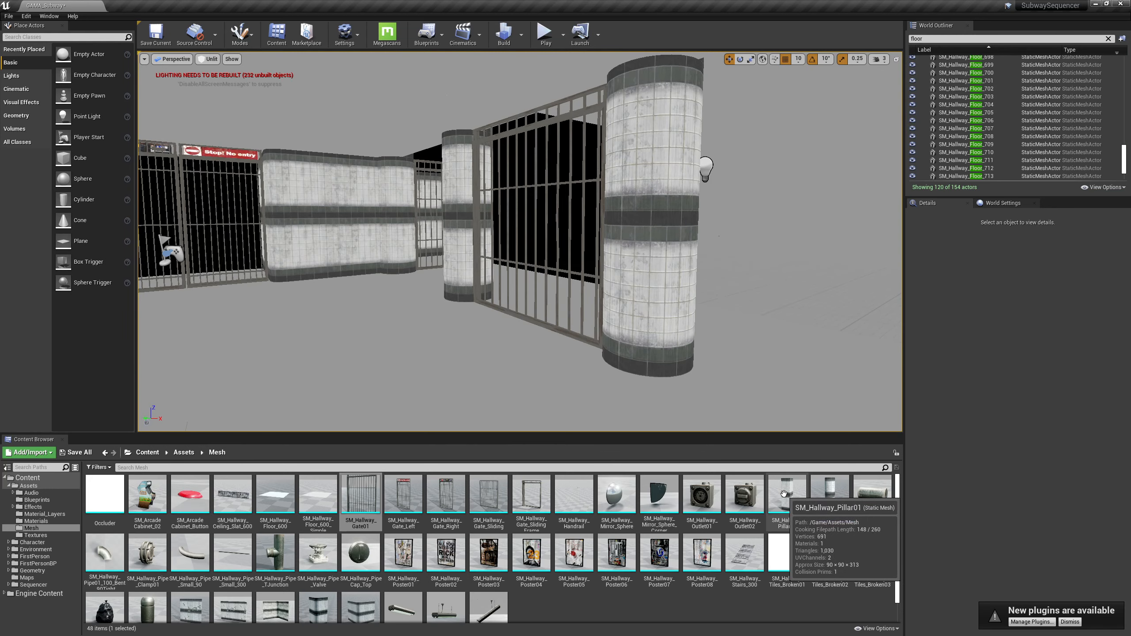
Step: Place an SM_Hallway_Pillar01 mesh in the level and move it to X 160, Y -1200, Z -290 at the far wall
{"action": "right_click_drag", "start_coordinate": [633, 302], "coordinate": [677, 318]}
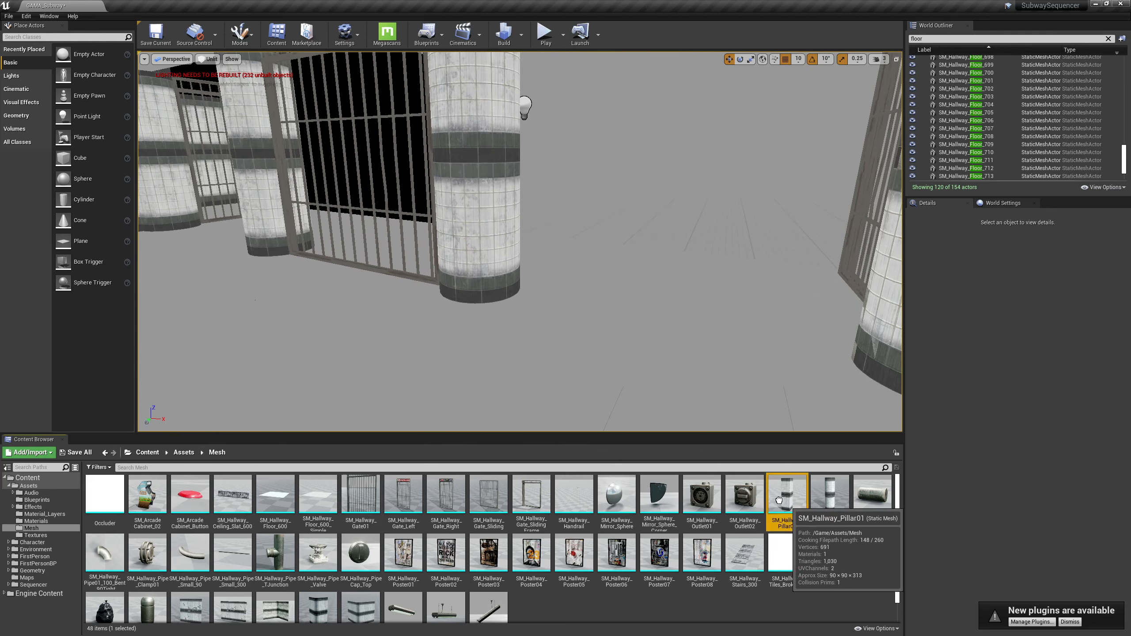
{"action": "left_click_drag", "start_coordinate": [787, 495], "coordinate": [498, 273]}
{"action": "right_click_drag", "start_coordinate": [497, 273], "coordinate": [249, 268]}
{"action": "key", "text": "f"}
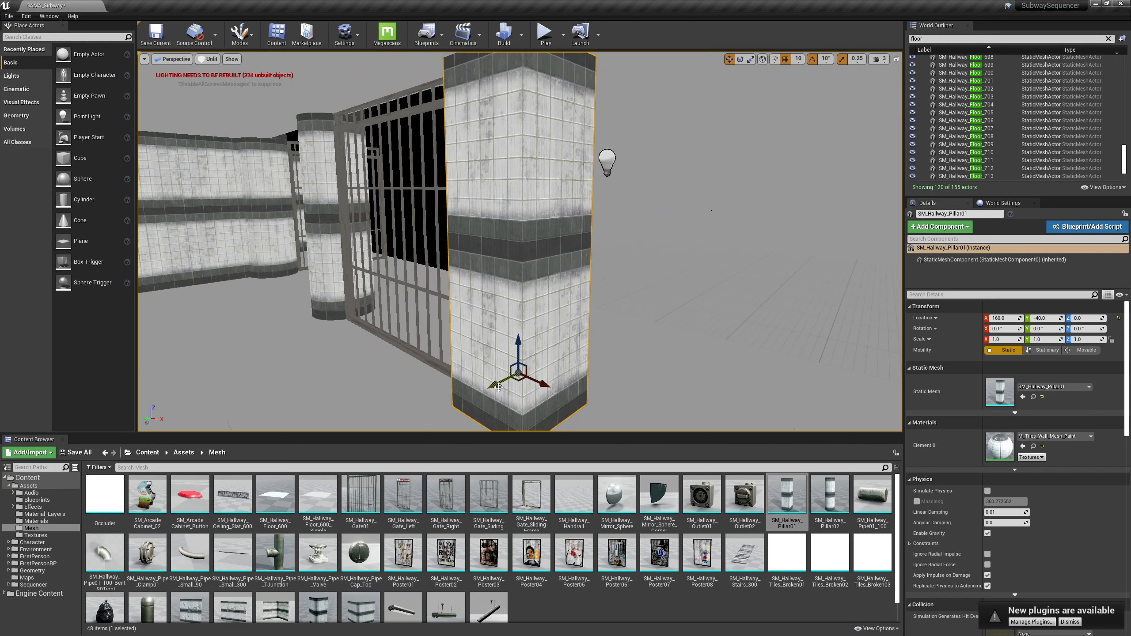
{"action": "left_click_drag", "start_coordinate": [497, 384], "coordinate": [690, 301], "text": "shift"}
{"action": "mouse_move", "coordinate": [541, 329]}
{"action": "right_mouse_down"}
{"action": "mouse_move", "coordinate": [592, 338]}
{"action": "mouse_move", "coordinate": [540, 307]}
{"action": "mouse_move", "coordinate": [541, 328]}
{"action": "right_mouse_up"}
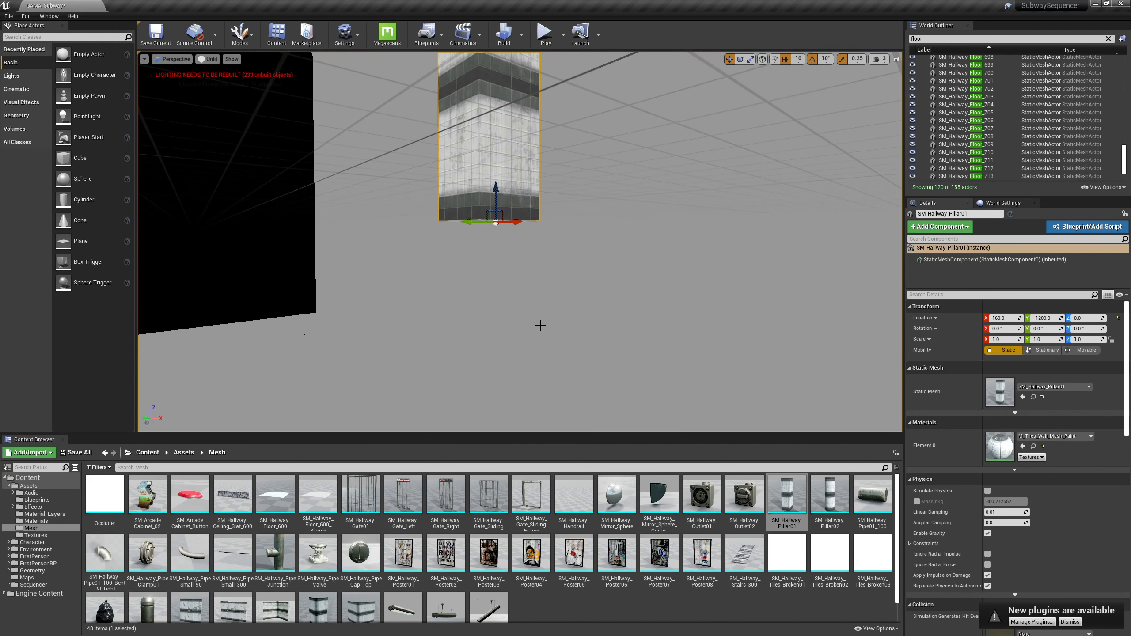
{"action": "left_click_drag", "start_coordinate": [494, 193], "coordinate": [495, 397]}
{"action": "right_click_drag", "start_coordinate": [514, 331], "coordinate": [534, 370]}
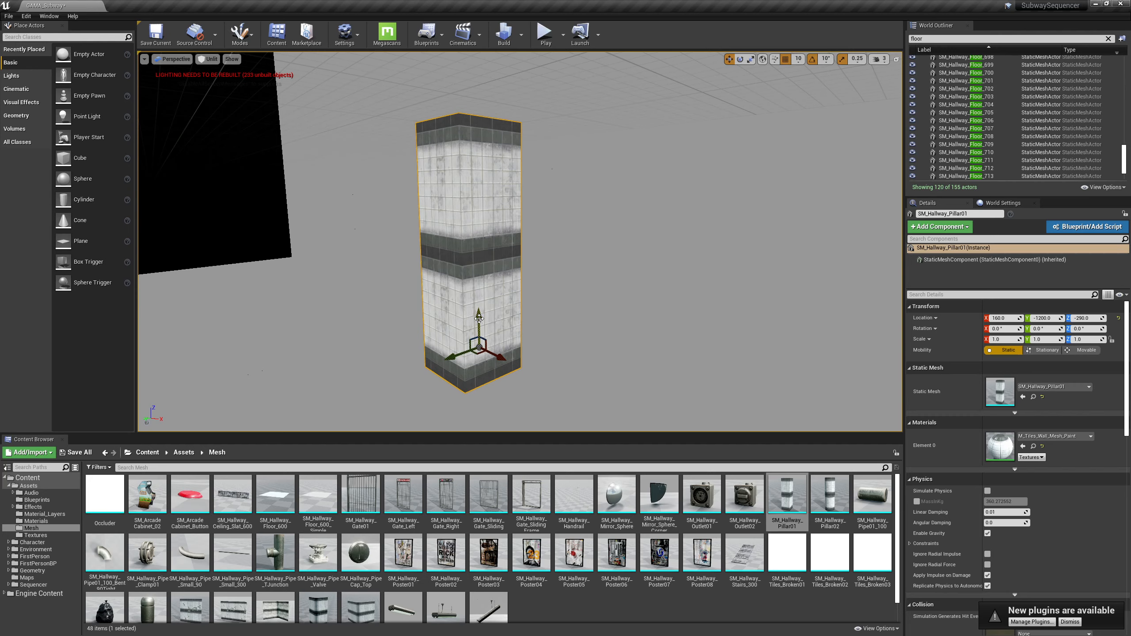
Step: Stack two copies of the far-wall pillar above it along Z, with the topmost at Z 320
{"action": "left_click_drag", "start_coordinate": [478, 318], "coordinate": [502, 109]}
{"action": "right_click_drag", "start_coordinate": [521, 220], "coordinate": [512, 191]}
{"action": "left_click_drag", "start_coordinate": [473, 357], "coordinate": [481, 145], "text": "alt"}
{"action": "right_click_drag", "start_coordinate": [481, 145], "coordinate": [482, 129]}
{"action": "mouse_move", "coordinate": [496, 236]}
{"action": "right_mouse_down"}
{"action": "mouse_move", "coordinate": [496, 192]}
{"action": "mouse_move", "coordinate": [496, 236]}
{"action": "right_mouse_up"}
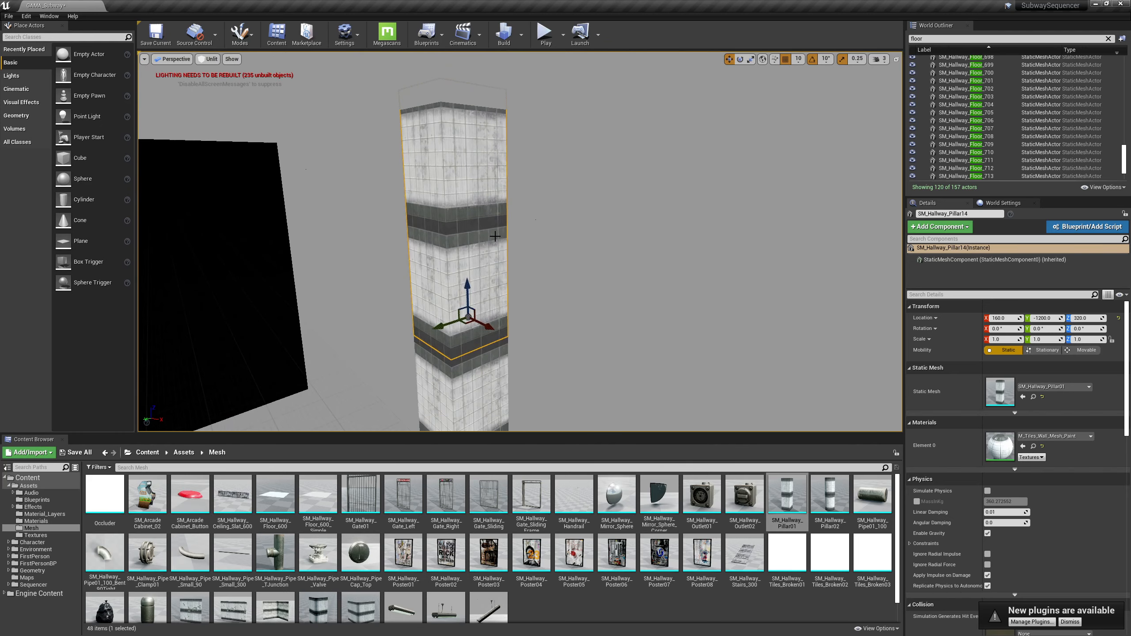
Step: Select all three stacked pillar pieces and duplicate the column along X to 600
{"action": "right_click_drag", "start_coordinate": [375, 291], "coordinate": [375, 247]}
{"action": "right_click_drag", "start_coordinate": [472, 311], "coordinate": [464, 364]}
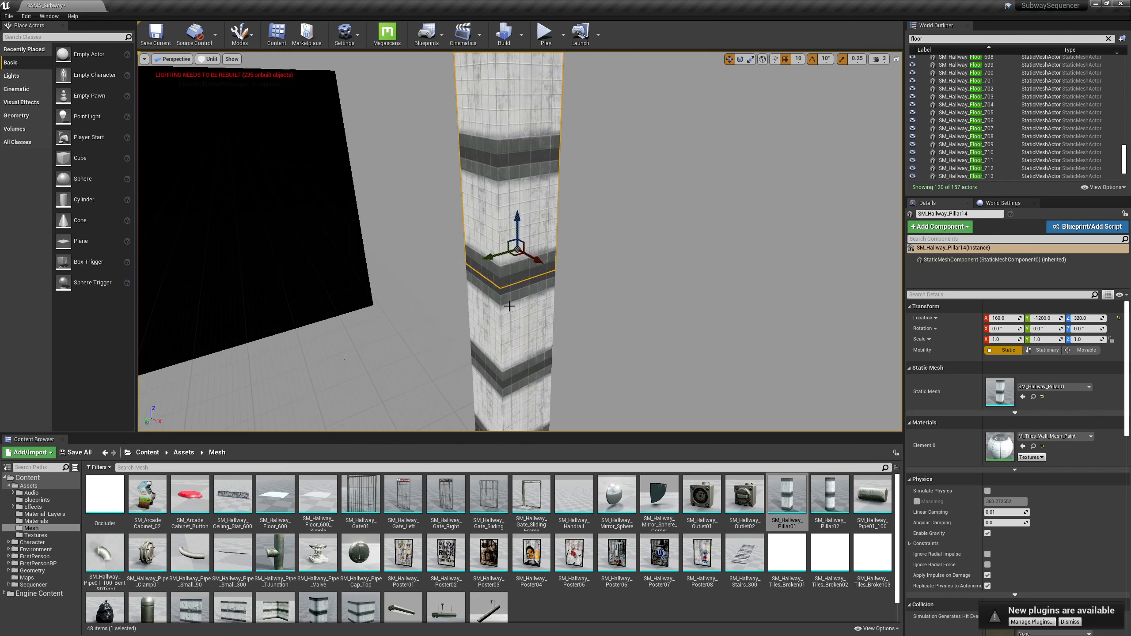
{"action": "left_click", "coordinate": [514, 318], "text": "ctrl"}
{"action": "right_click_drag", "start_coordinate": [514, 318], "coordinate": [532, 344]}
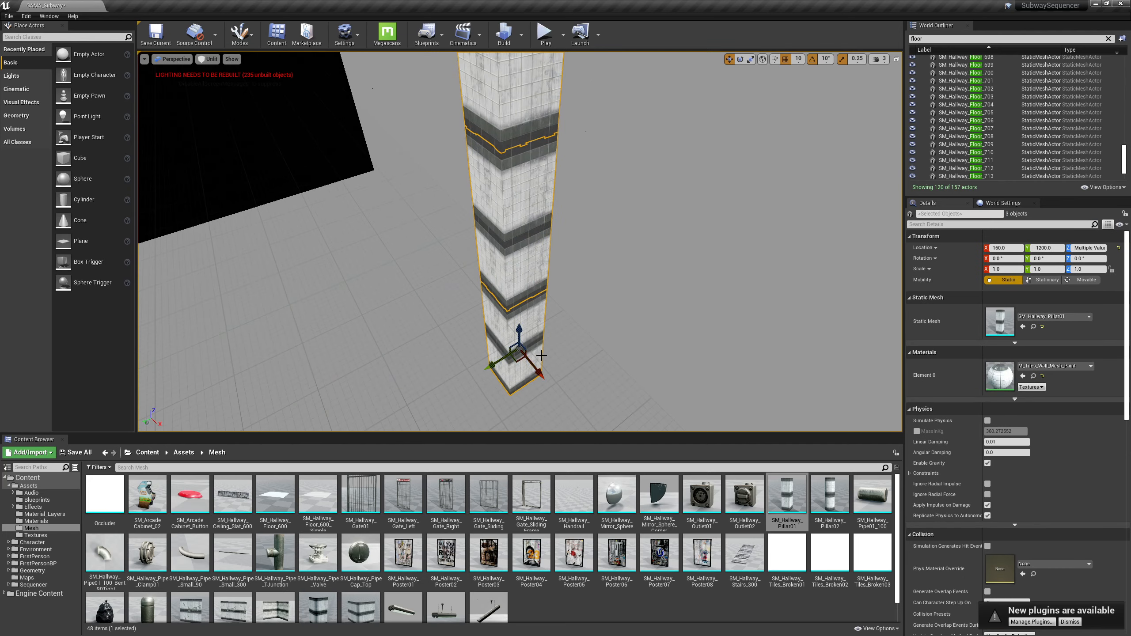
{"action": "left_click_drag", "start_coordinate": [544, 377], "coordinate": [597, 327], "text": "alt"}
{"action": "right_click_drag", "start_coordinate": [597, 327], "coordinate": [574, 307]}
{"action": "left_click_drag", "start_coordinate": [429, 158], "coordinate": [507, 150]}
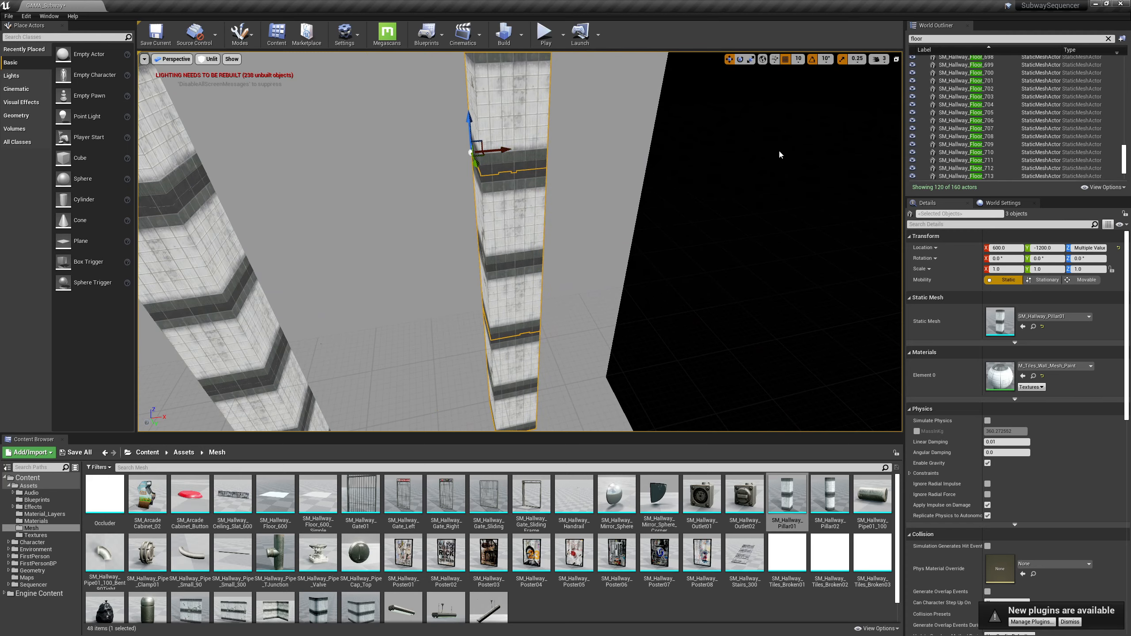
Step: Show the top view at full size, select all actors matching "floor" and hide them
{"action": "right_click_drag", "start_coordinate": [779, 152], "coordinate": [694, 147]}
{"action": "left_click", "coordinate": [896, 59]}
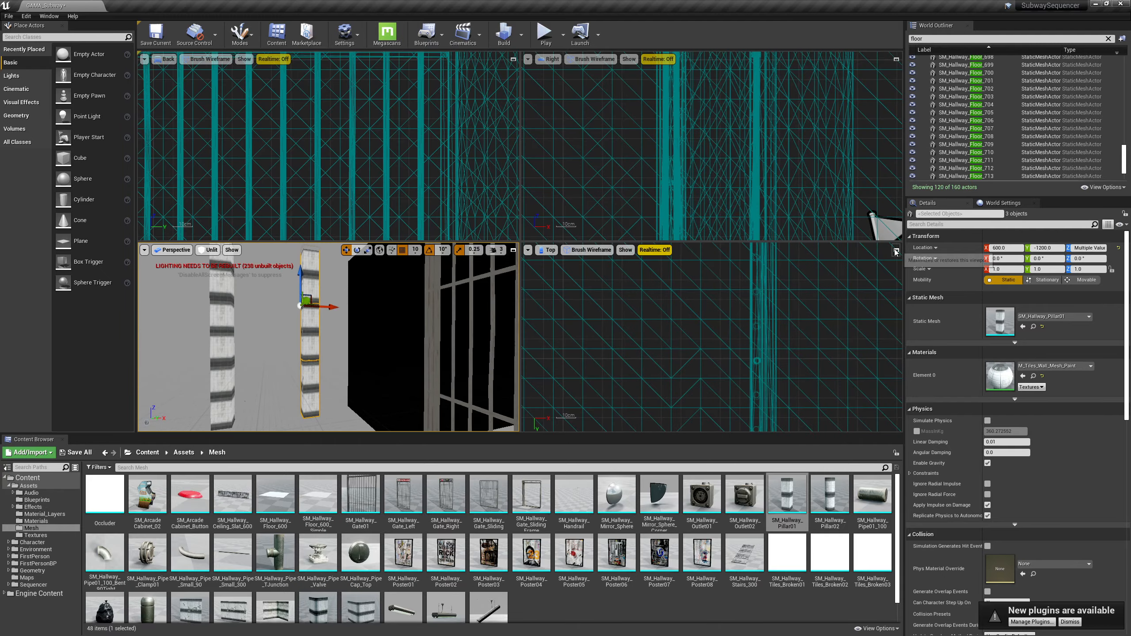
{"action": "left_click", "coordinate": [891, 248]}
{"action": "scroll", "coordinate": [498, 269], "scroll_direction": "up", "scroll_amount": 12}
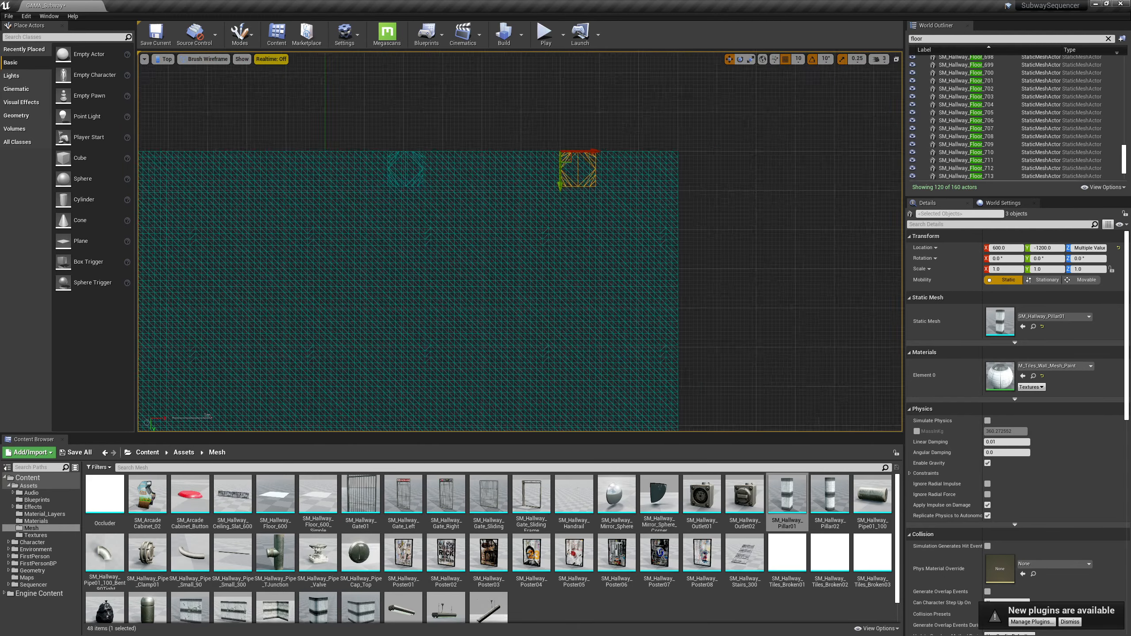
{"action": "left_click", "coordinate": [935, 42]}
{"action": "type", "text": "floor"}
{"action": "key", "text": "Return"}
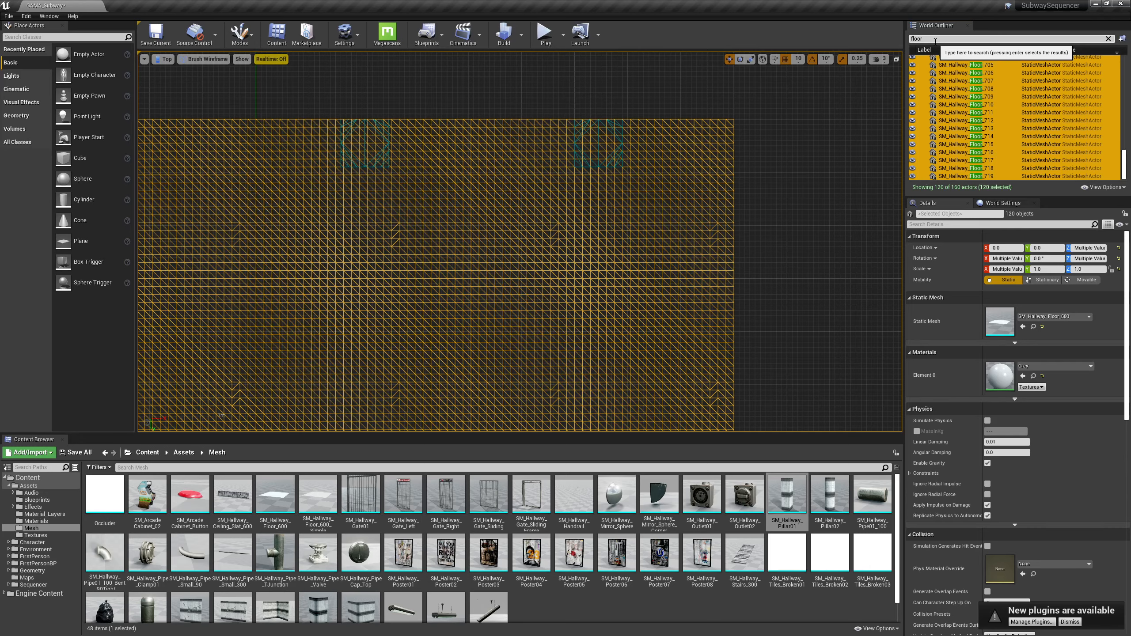
{"action": "left_click", "coordinate": [912, 65]}
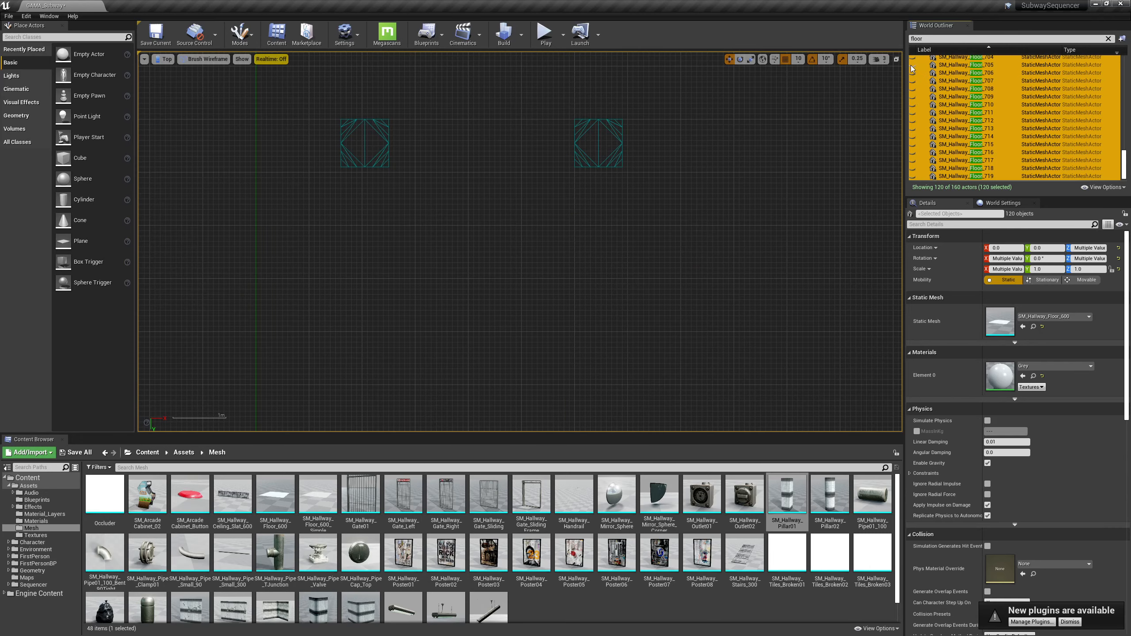
Step: Compare the far-wall column with the gate pillars, try shifting its top piece to X 150, and undo that move
{"action": "left_click", "coordinate": [374, 145]}
{"action": "scroll", "coordinate": [481, 109], "scroll_direction": "down", "scroll_amount": 3}
{"action": "right_click_drag", "start_coordinate": [481, 110], "coordinate": [481, 0]}
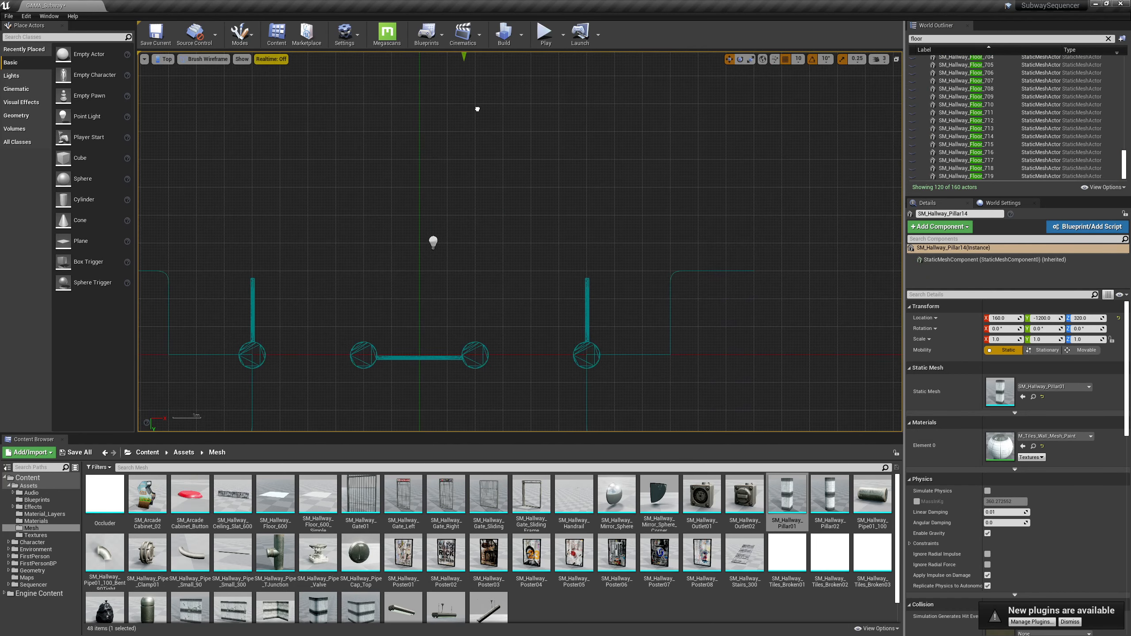
{"action": "left_click", "coordinate": [479, 342]}
{"action": "right_click_drag", "start_coordinate": [479, 342], "coordinate": [479, 245]}
{"action": "scroll", "coordinate": [499, 309], "scroll_direction": "up", "scroll_amount": 3}
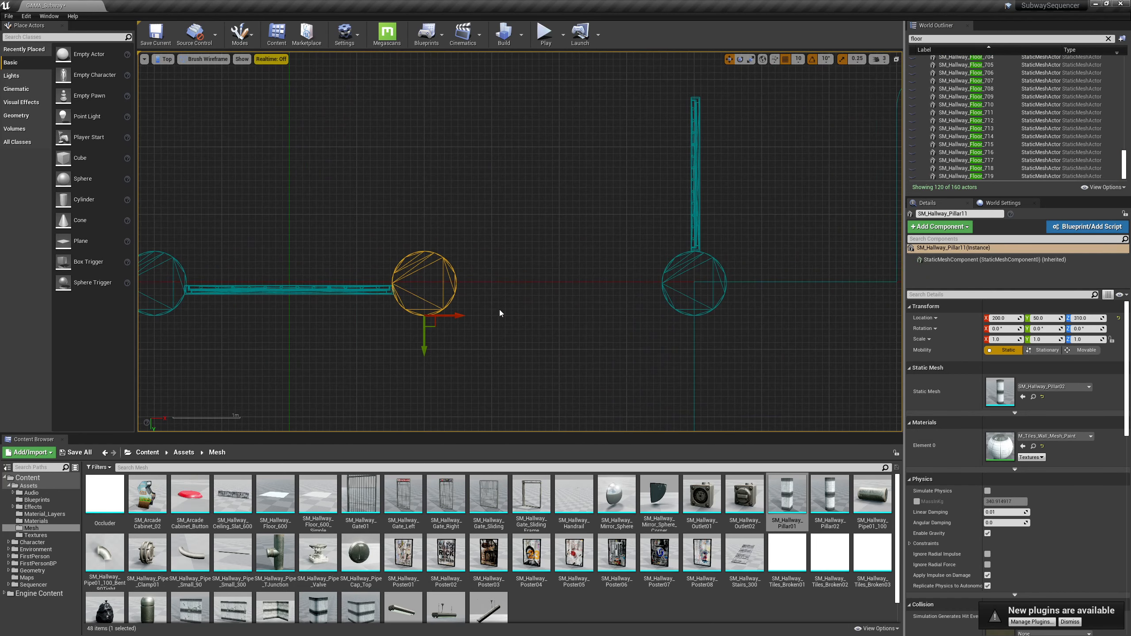
{"action": "right_click_drag", "start_coordinate": [424, 112], "coordinate": [424, 423]}
{"action": "right_click_drag", "start_coordinate": [423, 111], "coordinate": [423, 423]}
{"action": "left_click", "coordinate": [432, 96]}
{"action": "right_click_drag", "start_coordinate": [431, 96], "coordinate": [442, 171]}
{"action": "left_click_drag", "start_coordinate": [443, 171], "coordinate": [438, 171]}
{"action": "right_click_drag", "start_coordinate": [437, 170], "coordinate": [454, 167]}
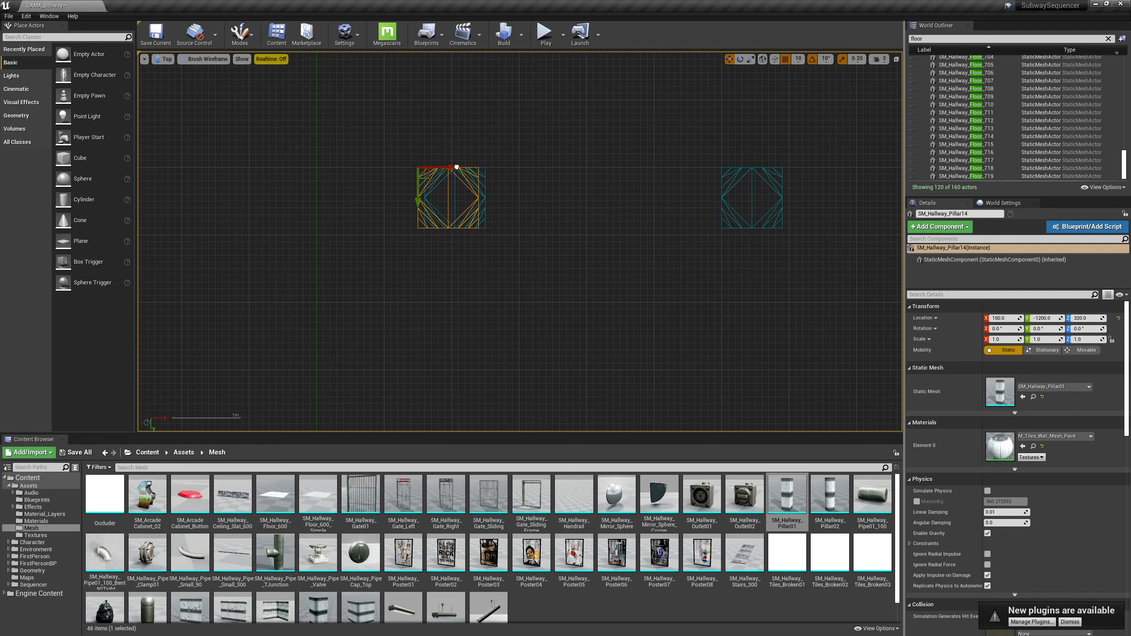
{"action": "scroll", "coordinate": [454, 167], "scroll_direction": "up", "scroll_amount": 6}
{"action": "right_click_drag", "start_coordinate": [469, 214], "coordinate": [563, 246]}
{"action": "scroll", "coordinate": [563, 266], "scroll_direction": "up", "scroll_amount": 3}
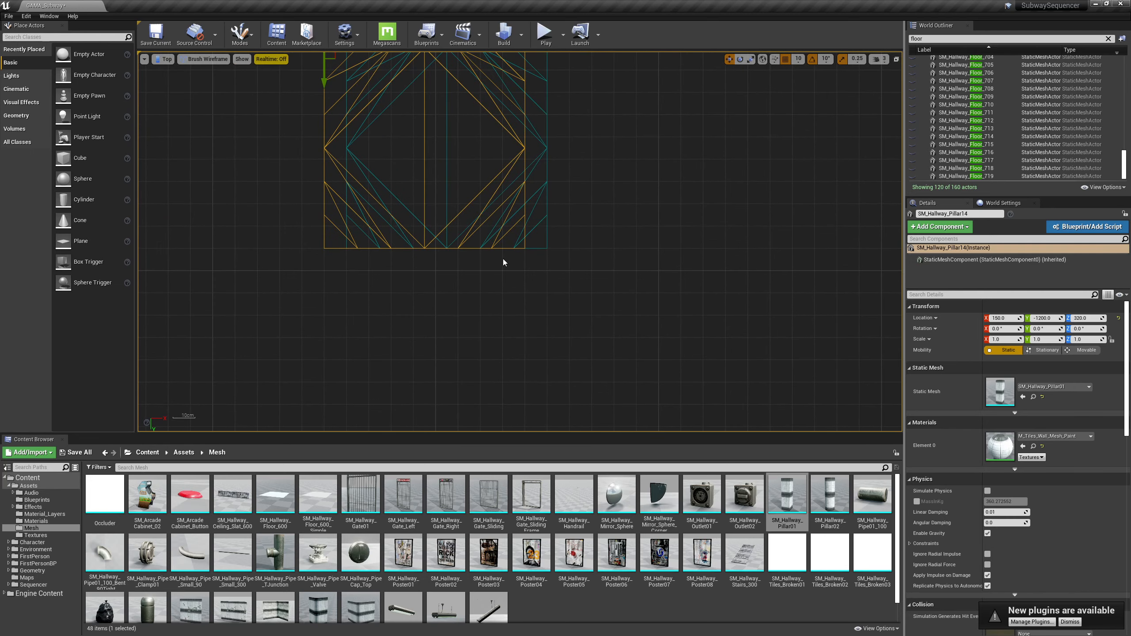
{"action": "key", "text": "ctrl+z"}
Step: Select the three-piece far-wall column and place copies at X -245 and X -645 along Y -1200, and restore the four-view layout
{"action": "right_click_drag", "start_coordinate": [516, 188], "coordinate": [511, 288]}
{"action": "left_click_drag", "start_coordinate": [582, 385], "coordinate": [564, 363]}
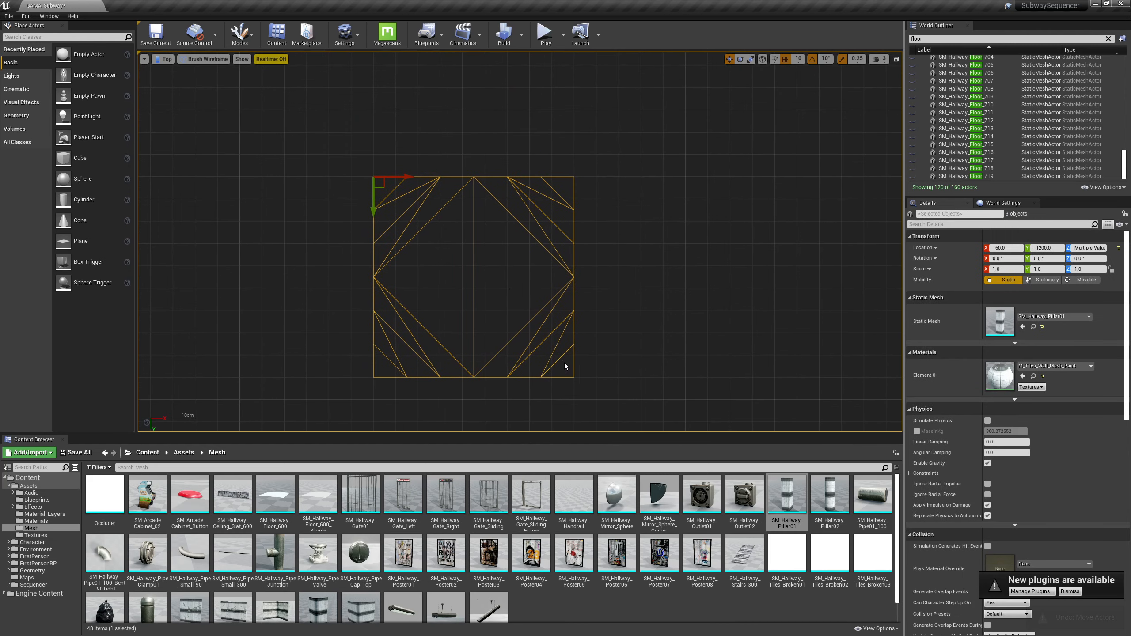
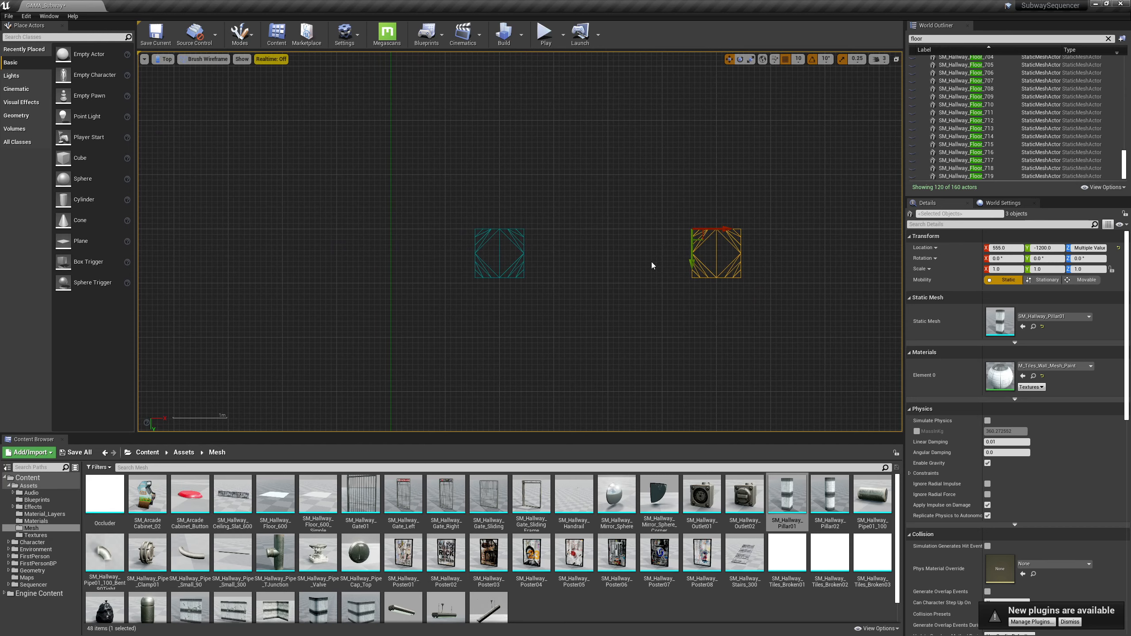
{"action": "left_click_drag", "start_coordinate": [722, 229], "coordinate": [289, 230], "text": "alt"}
{"action": "right_click_drag", "start_coordinate": [541, 168], "coordinate": [621, 197]}
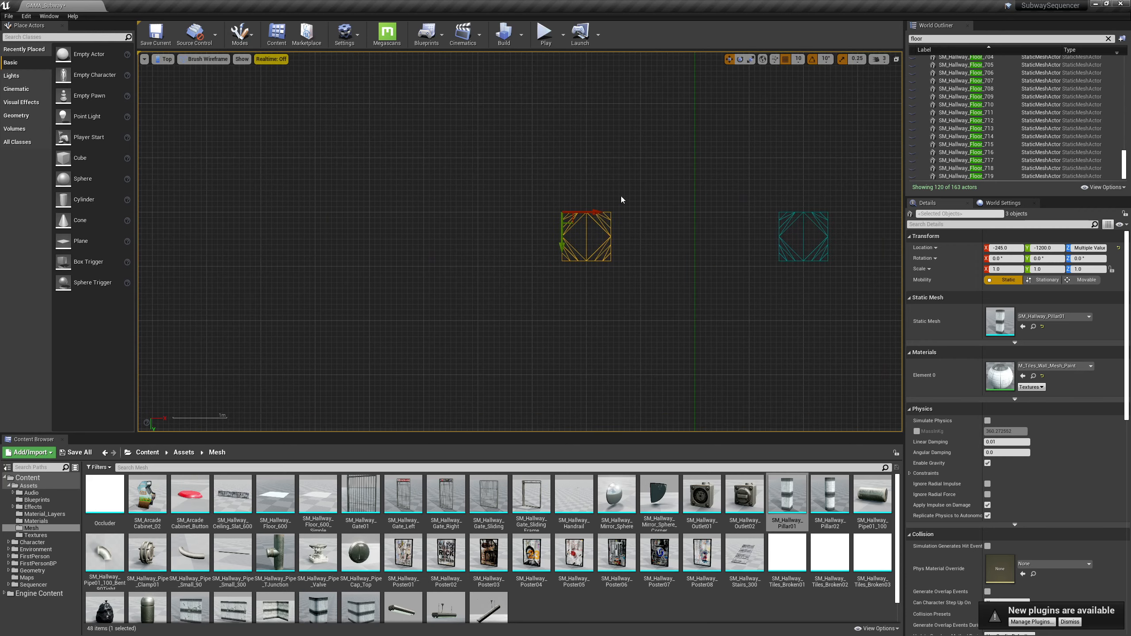
{"action": "left_click_drag", "start_coordinate": [591, 216], "coordinate": [374, 216], "text": "alt"}
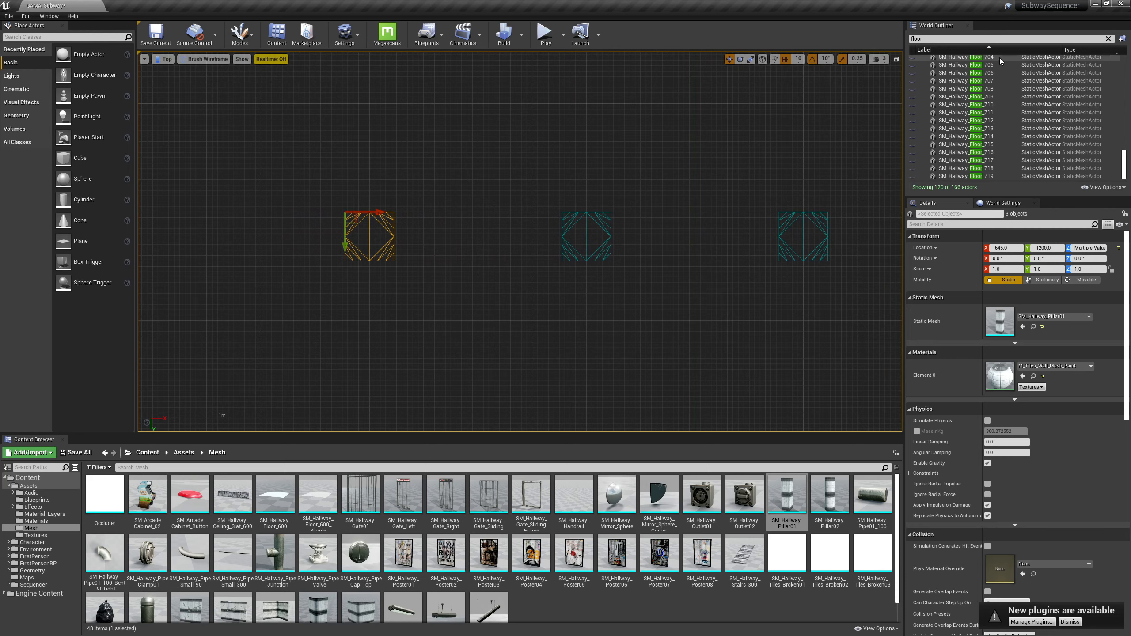
{"action": "left_click", "coordinate": [896, 59]}
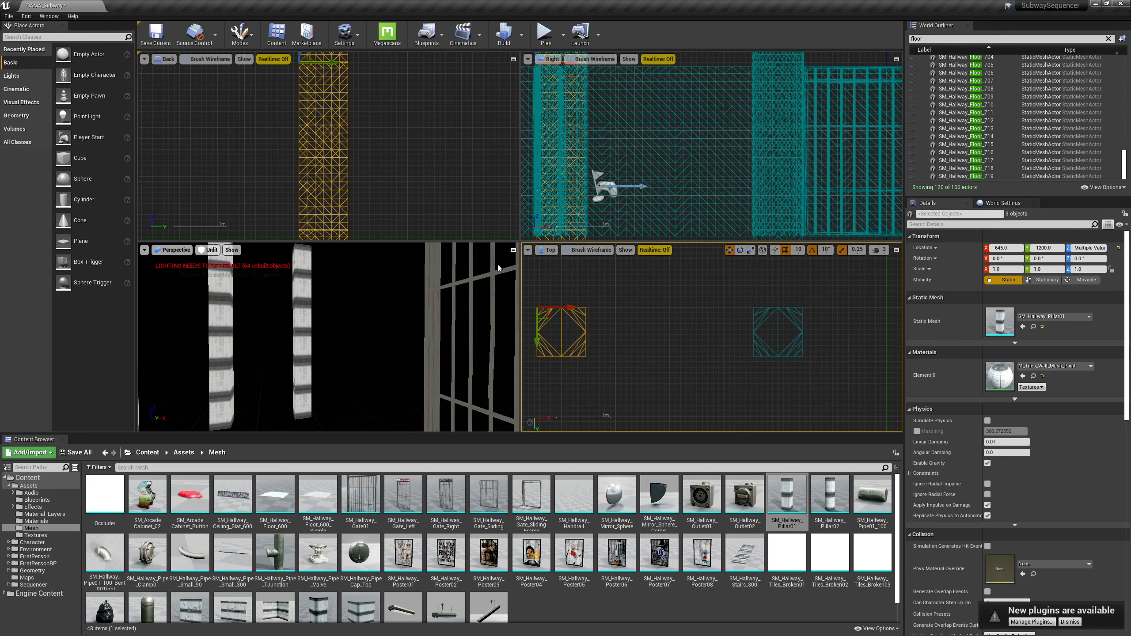
Step: Show the perspective view at full size, unhide all the floor actors and frame the selected column
{"action": "left_click", "coordinate": [513, 250]}
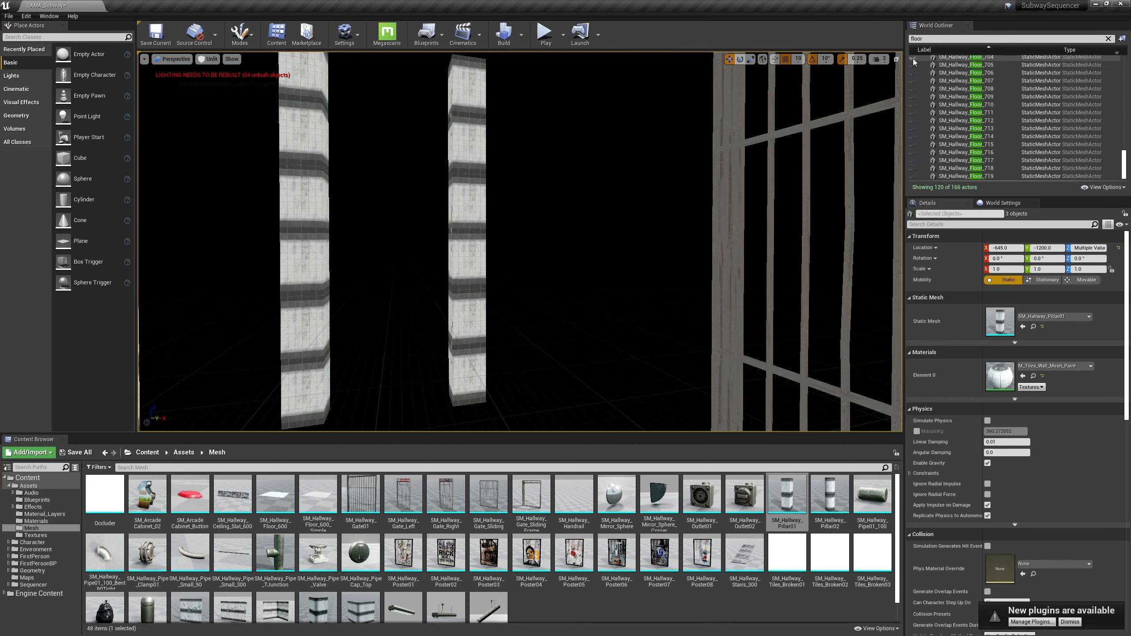
{"action": "scroll", "coordinate": [1115, 93], "scroll_direction": "up", "scroll_amount": 10}
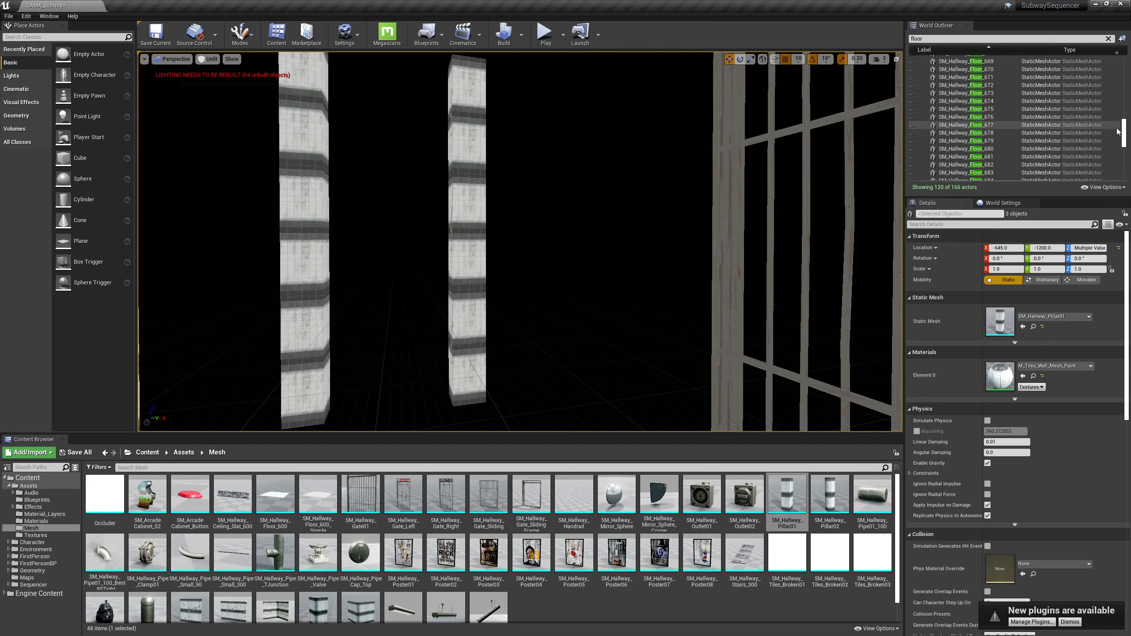
{"action": "scroll", "coordinate": [1114, 93], "scroll_direction": "up", "scroll_amount": 3}
{"action": "left_click", "coordinate": [912, 58]}
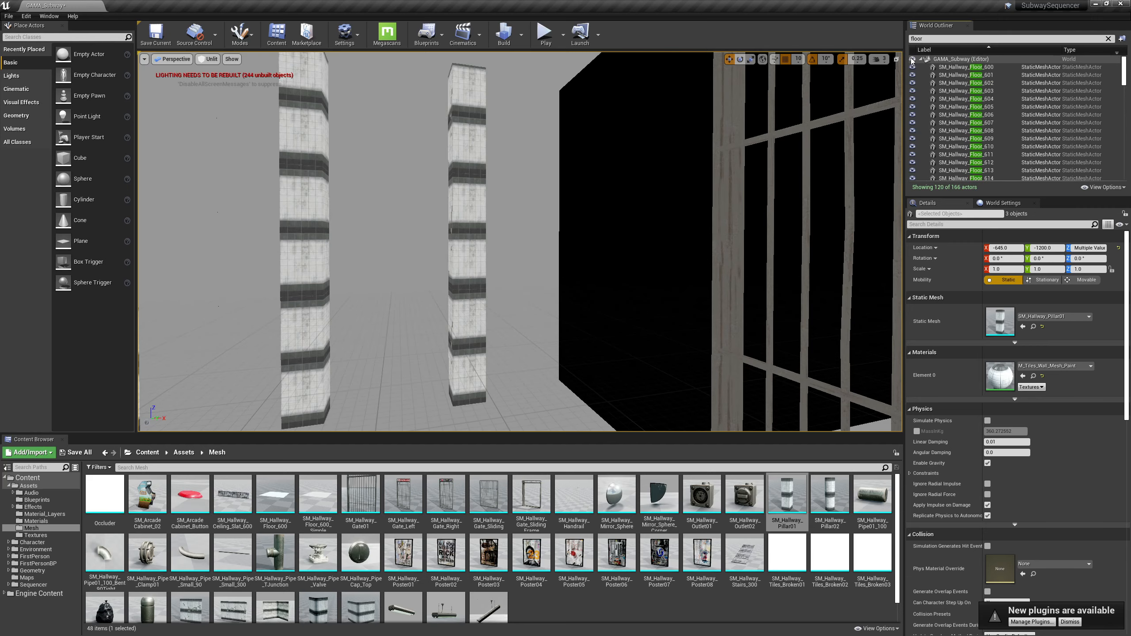
{"action": "key", "text": "f"}
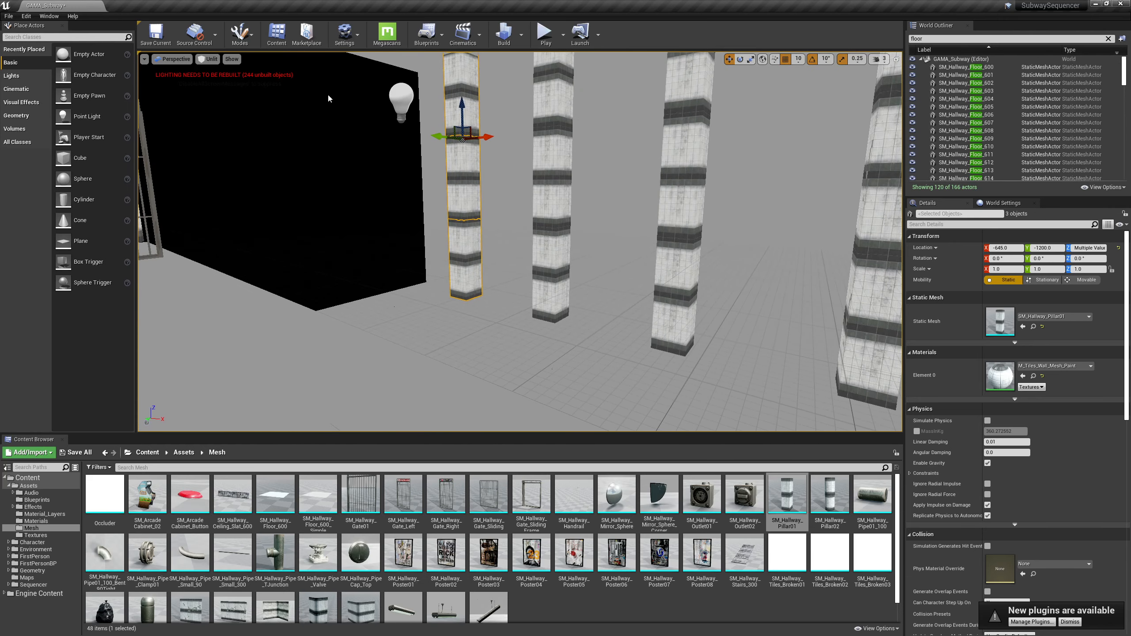
Step: Switch the perspective view to lit shading and move the point light into the lower track area at X 50, Y -700, Z 250
{"action": "left_click", "coordinate": [209, 59]}
{"action": "left_click", "coordinate": [249, 77]}
{"action": "right_click_drag", "start_coordinate": [615, 189], "coordinate": [418, 138]}
{"action": "left_click", "coordinate": [628, 183]}
{"action": "left_click_drag", "start_coordinate": [603, 186], "coordinate": [802, 189]}
{"action": "right_click_drag", "start_coordinate": [802, 189], "coordinate": [735, 192]}
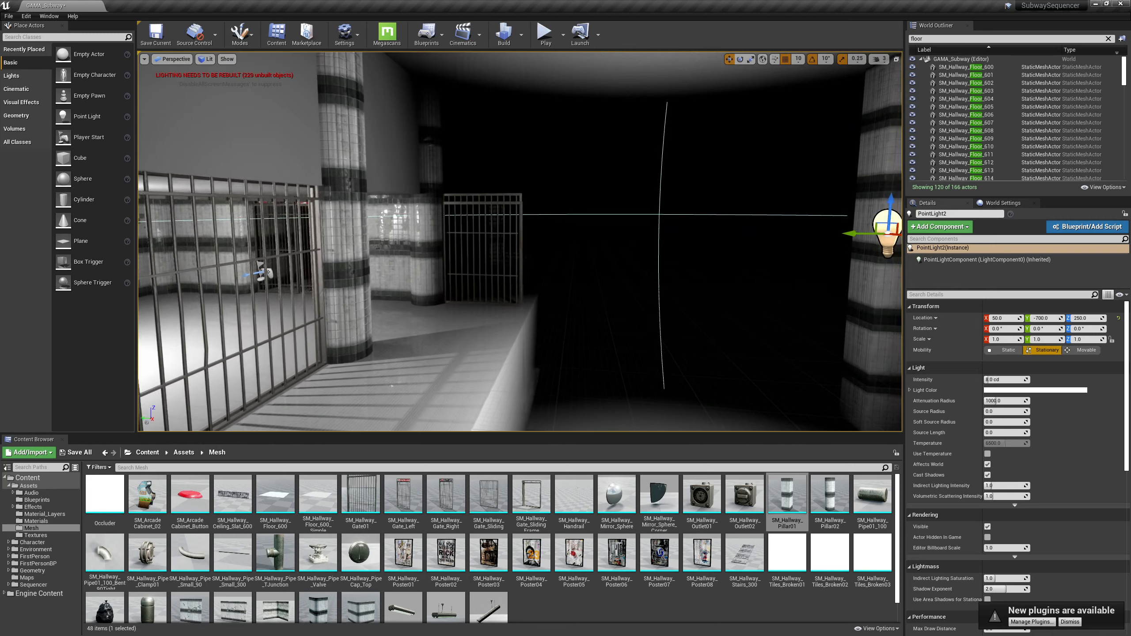
Step: Raise the track-area point light and add two copies along the track, the last one at X -820, Y -650, Z 380
{"action": "right_click_drag", "start_coordinate": [646, 206], "coordinate": [671, 206]}
{"action": "left_click_drag", "start_coordinate": [707, 197], "coordinate": [657, 122]}
{"action": "right_click_drag", "start_coordinate": [607, 188], "coordinate": [551, 173]}
{"action": "left_click_drag", "start_coordinate": [494, 121], "coordinate": [994, 61], "text": "alt"}
{"action": "right_click_drag", "start_coordinate": [633, 192], "coordinate": [760, 153]}
{"action": "left_click_drag", "start_coordinate": [778, 167], "coordinate": [519, 169], "text": "alt+shift"}
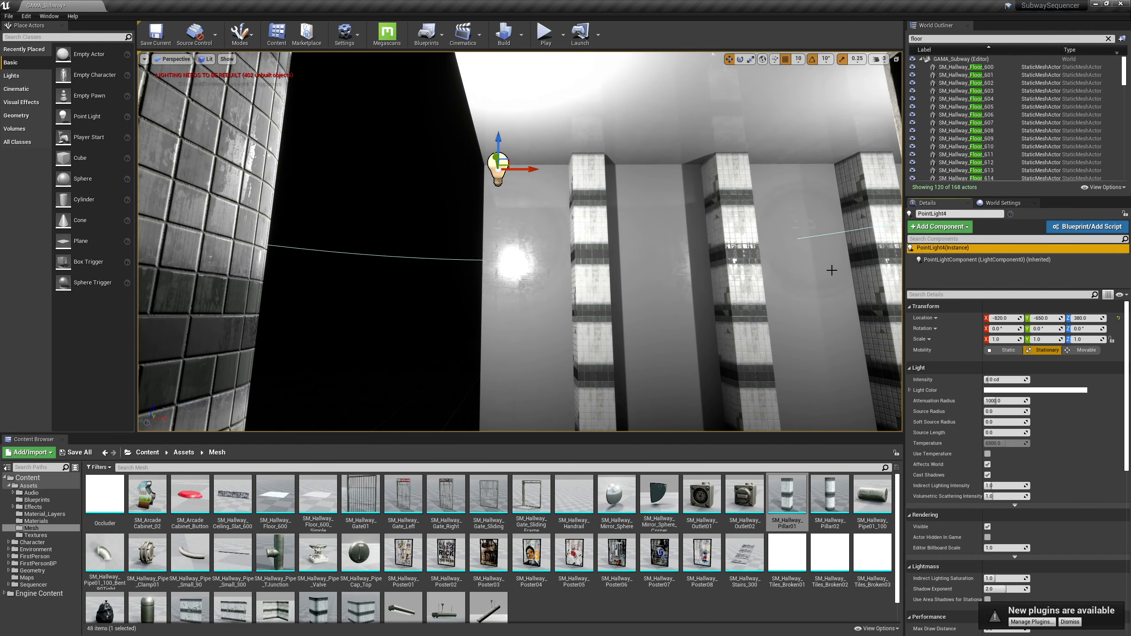
Step: Place the SM_Hallway_Ceiling_Slat_600 mesh on the hallway floor near the tiled side wall and rotate it -90° about Z
{"action": "right_click_drag", "start_coordinate": [831, 270], "coordinate": [846, 295]}
{"action": "right_click_drag", "start_coordinate": [520, 242], "coordinate": [609, 242]}
{"action": "right_click_drag", "start_coordinate": [776, 248], "coordinate": [643, 248]}
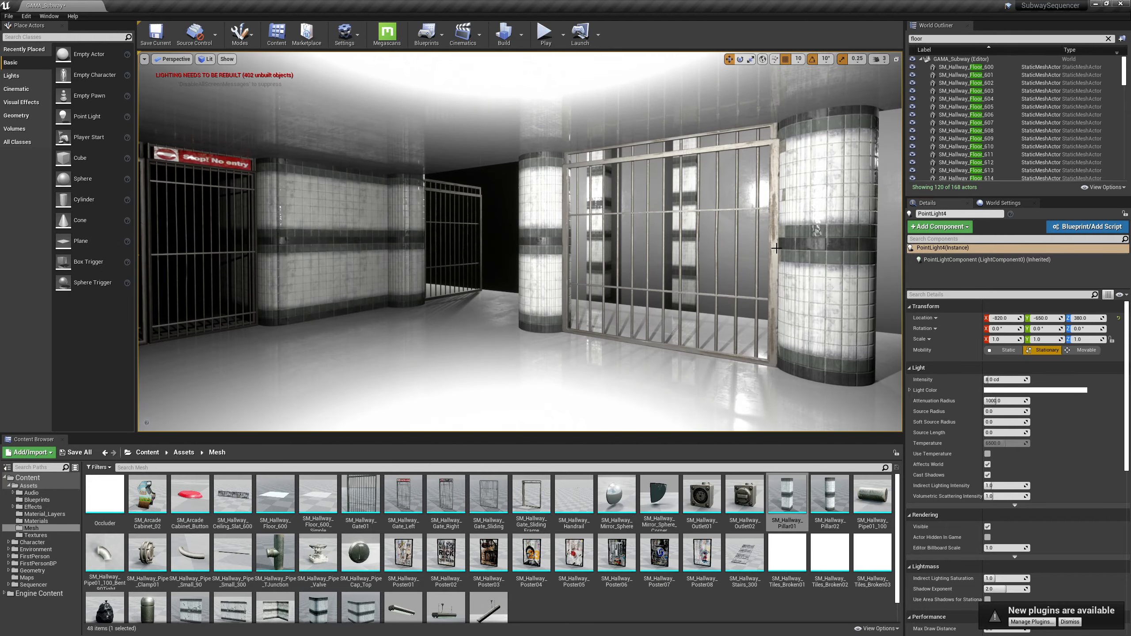
{"action": "right_click_drag", "start_coordinate": [765, 264], "coordinate": [632, 351]}
{"action": "right_click_drag", "start_coordinate": [500, 280], "coordinate": [584, 266]}
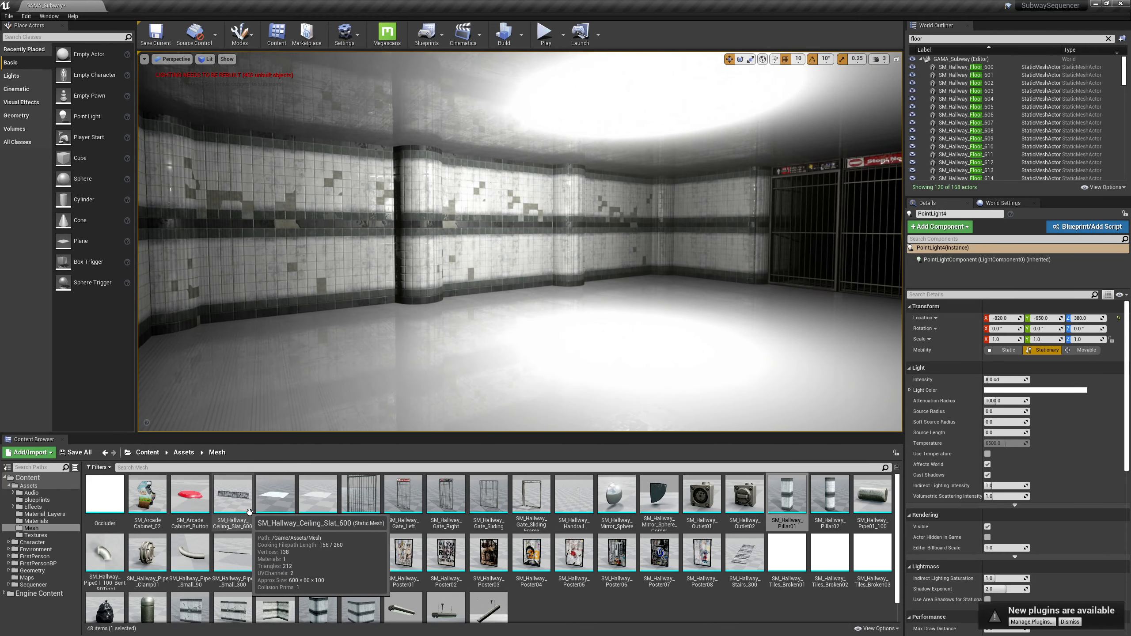
{"action": "left_click_drag", "start_coordinate": [236, 493], "coordinate": [434, 276]}
{"action": "mouse_move", "coordinate": [568, 314]}
{"action": "right_mouse_down"}
{"action": "mouse_move", "coordinate": [339, 313]}
{"action": "mouse_move", "coordinate": [568, 313]}
{"action": "right_mouse_up"}
{"action": "key", "text": "e"}
{"action": "left_click_drag", "start_coordinate": [532, 260], "coordinate": [619, 260]}
Step: Flip the ceiling slat -180° about X and raise it to Z 320
{"action": "right_click_drag", "start_coordinate": [550, 202], "coordinate": [686, 202]}
{"action": "key", "text": "w"}
{"action": "key", "text": "e"}
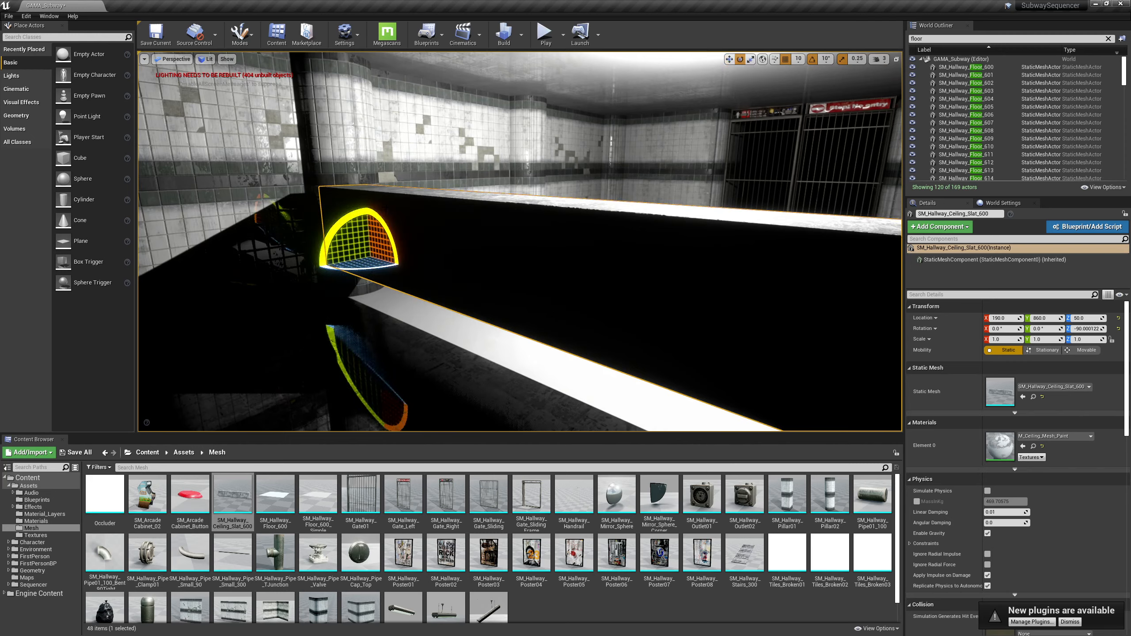
{"action": "left_click_drag", "start_coordinate": [373, 223], "coordinate": [411, 267]}
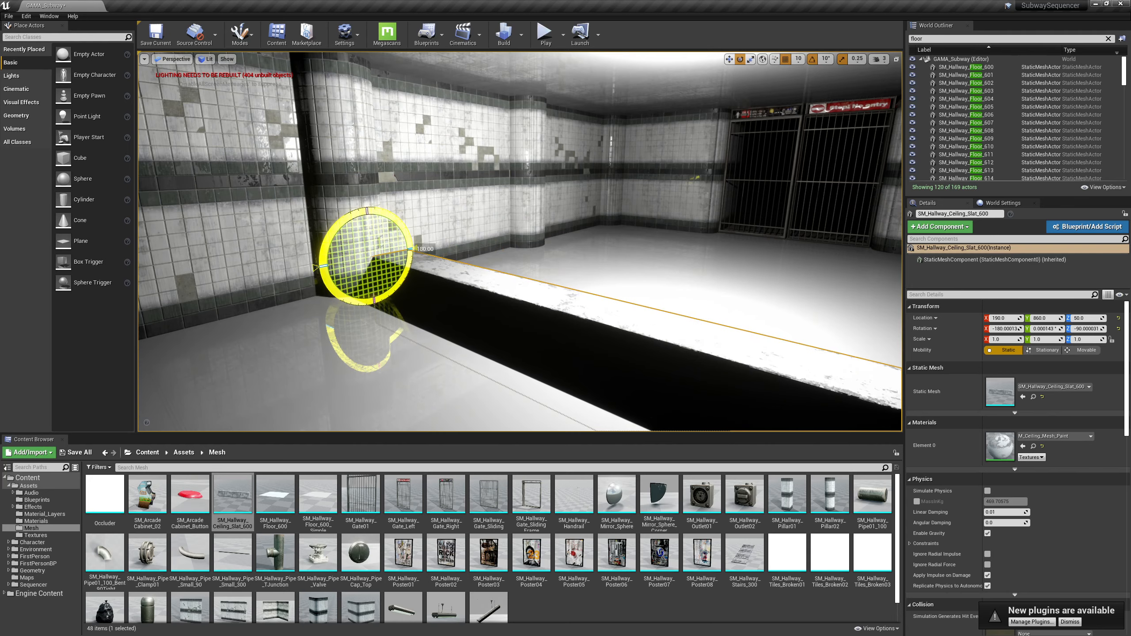
{"action": "key", "text": "w"}
{"action": "left_click_drag", "start_coordinate": [369, 231], "coordinate": [356, 27]}
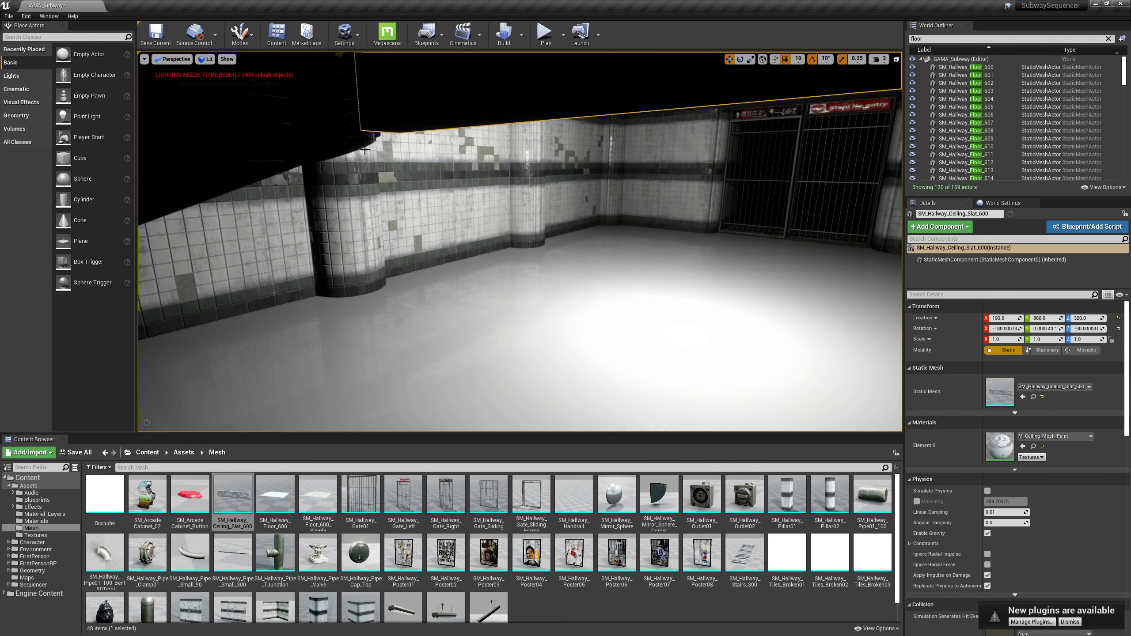
{"action": "right_click_drag", "start_coordinate": [356, 134], "coordinate": [374, 67]}
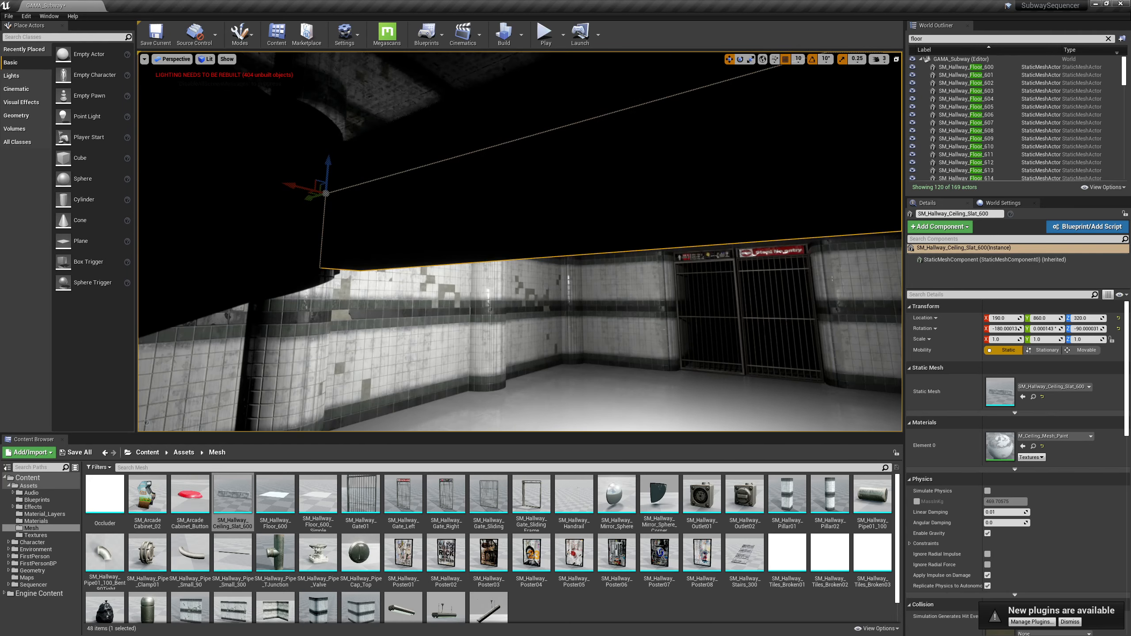
Step: Switch the perspective view to unlit shading and shift the ceiling slat to X 230, in line with the wall pillar
{"action": "left_click", "coordinate": [206, 59]}
{"action": "left_click", "coordinate": [224, 86]}
{"action": "right_click_drag", "start_coordinate": [445, 325], "coordinate": [462, 292]}
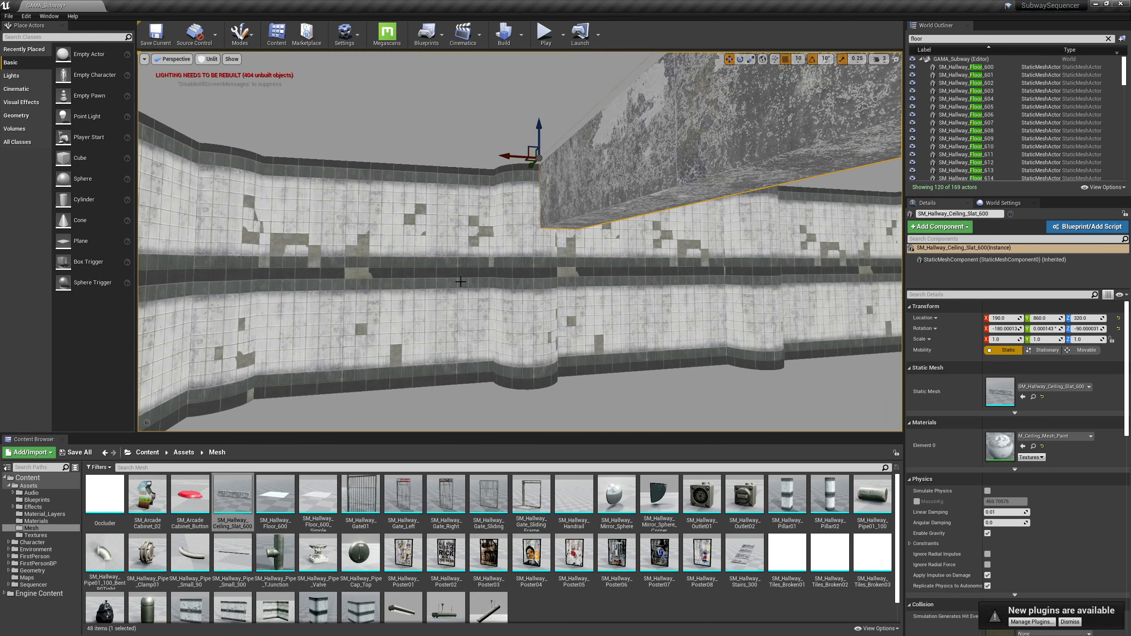
{"action": "left_click_drag", "start_coordinate": [509, 157], "coordinate": [487, 157]}
{"action": "mouse_move", "coordinate": [553, 335]}
{"action": "right_mouse_down"}
{"action": "mouse_move", "coordinate": [558, 312]}
{"action": "mouse_move", "coordinate": [565, 337]}
{"action": "right_mouse_up"}
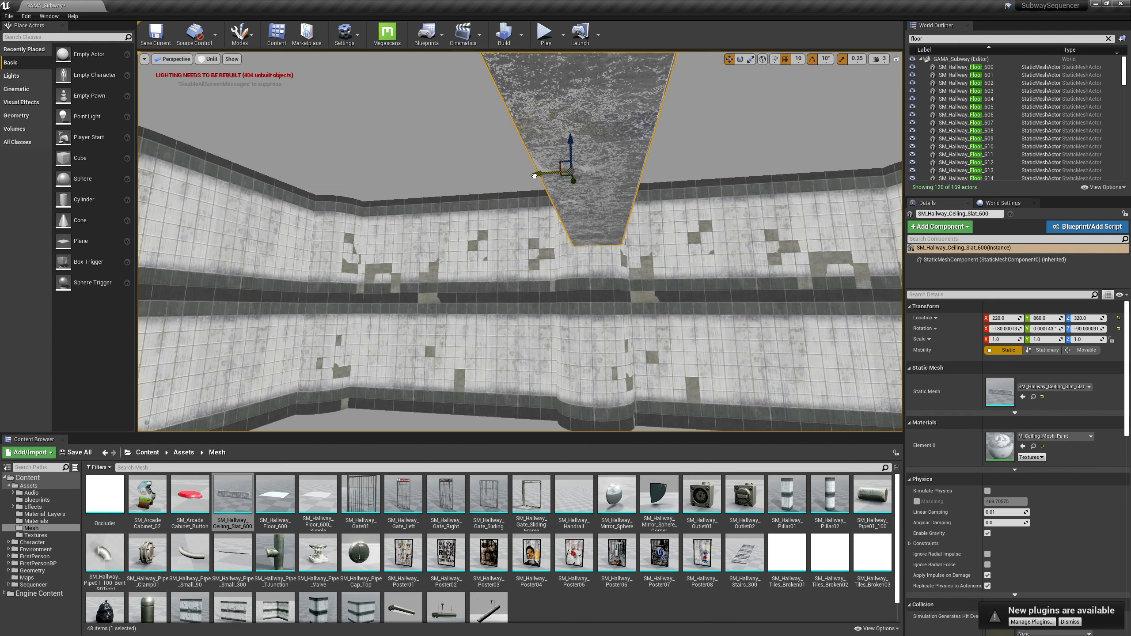
{"action": "left_click_drag", "start_coordinate": [534, 176], "coordinate": [531, 195]}
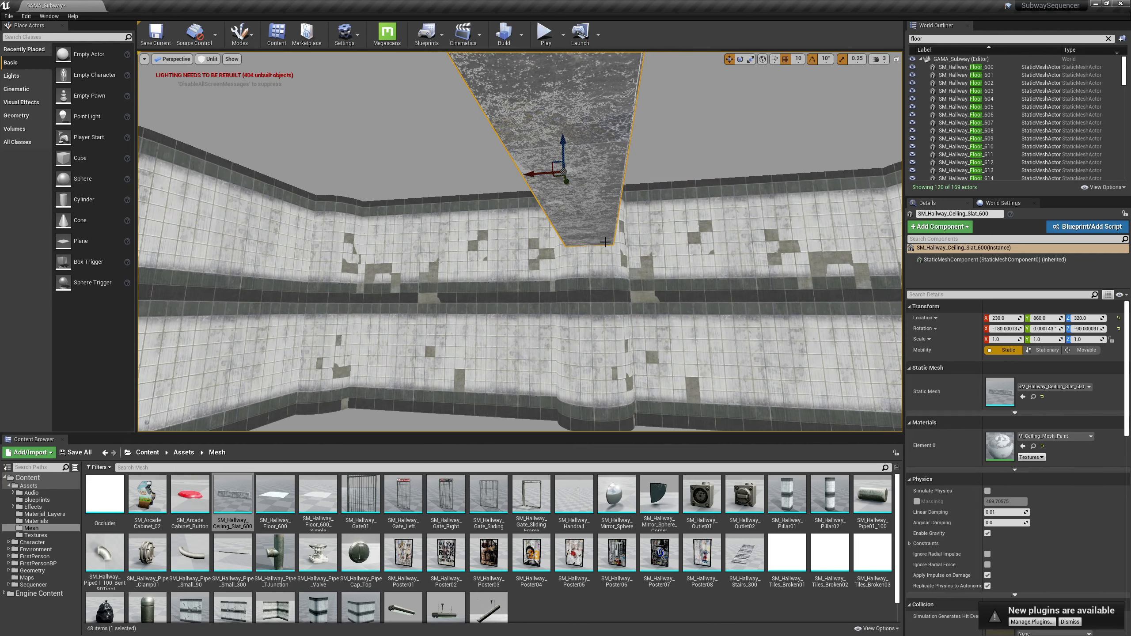
Step: Compare the slat with the wall pillar below it in the top view and move the slat to Y 900
{"action": "left_click", "coordinate": [897, 61]}
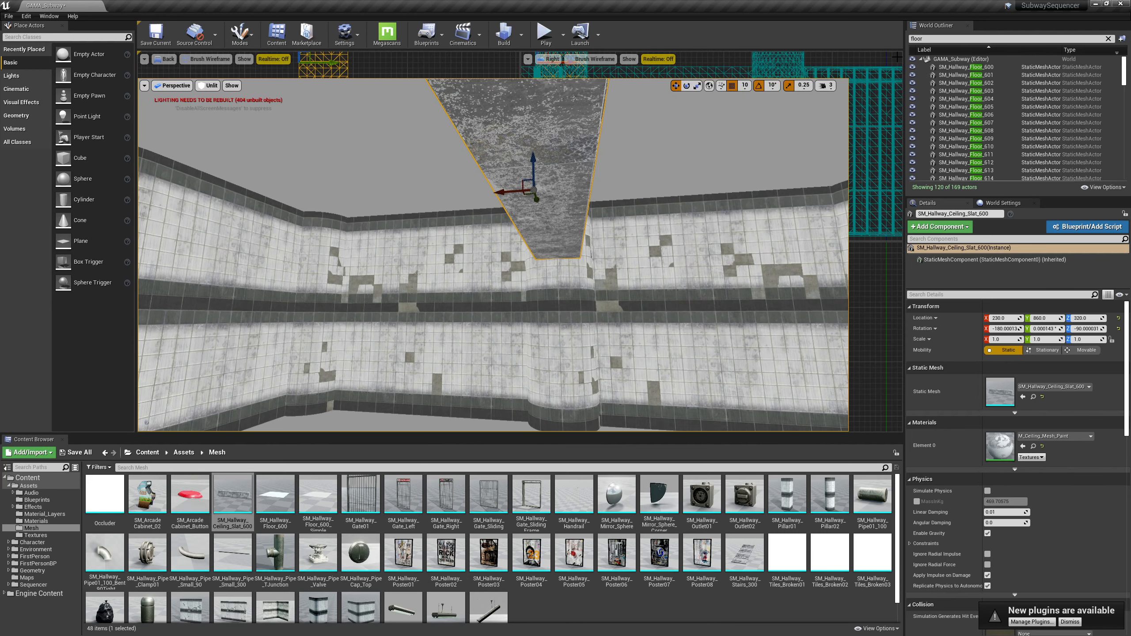
{"action": "left_click", "coordinate": [364, 372], "text": "ctrl"}
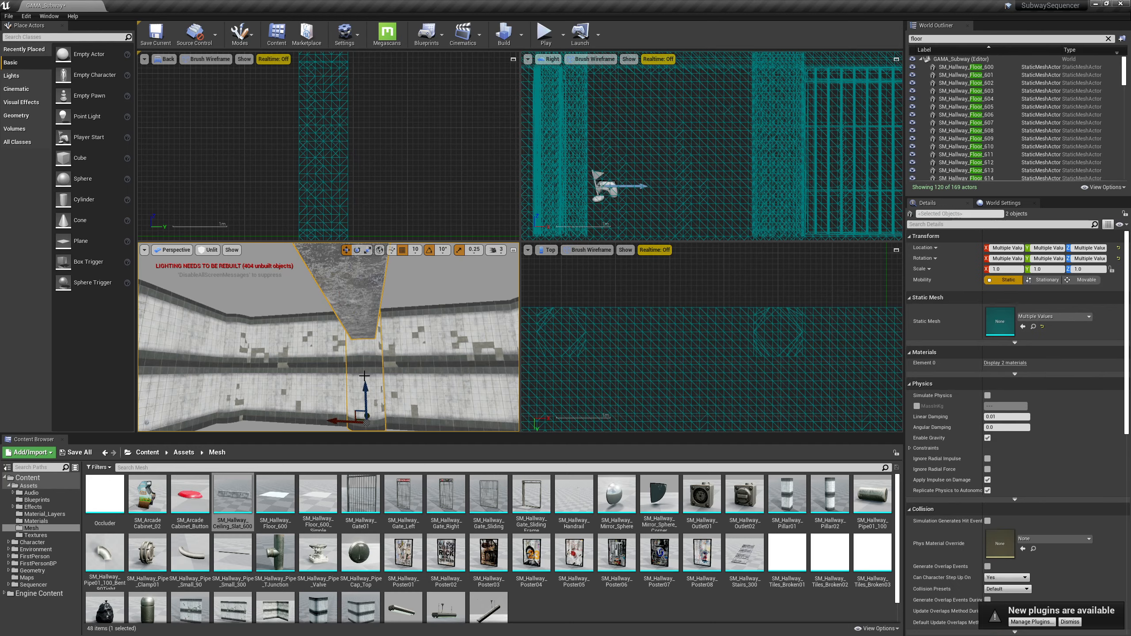
{"action": "left_click", "coordinate": [897, 251]}
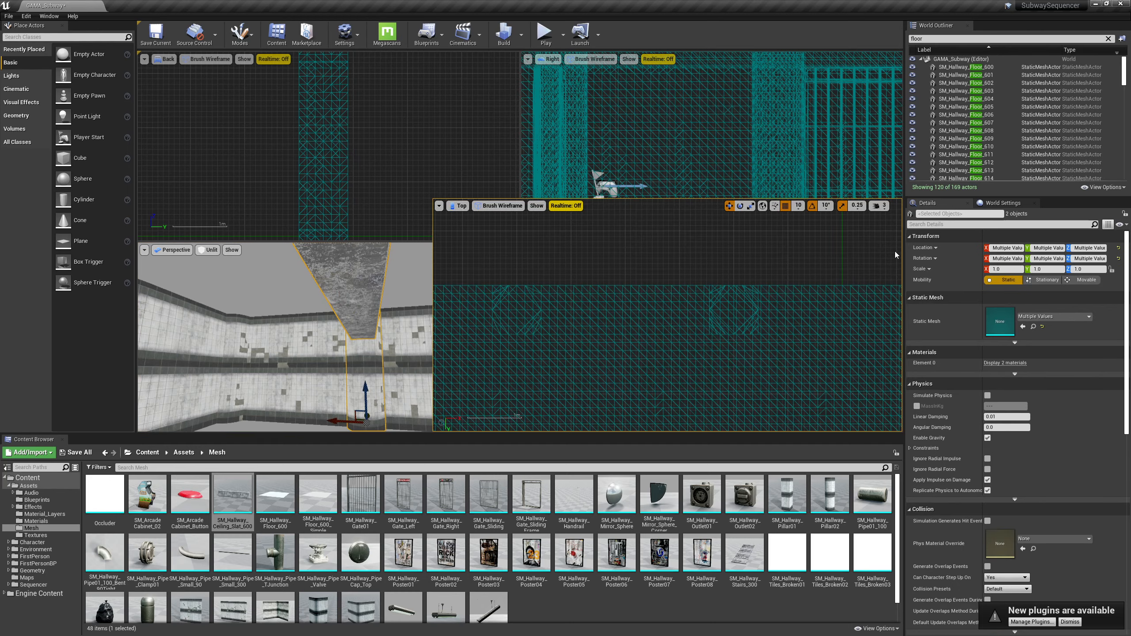
{"action": "key", "text": "f"}
{"action": "scroll", "coordinate": [631, 288], "scroll_direction": "up", "scroll_amount": 11}
{"action": "right_click_drag", "start_coordinate": [631, 287], "coordinate": [710, 329]}
{"action": "scroll", "coordinate": [710, 328], "scroll_direction": "up", "scroll_amount": 5}
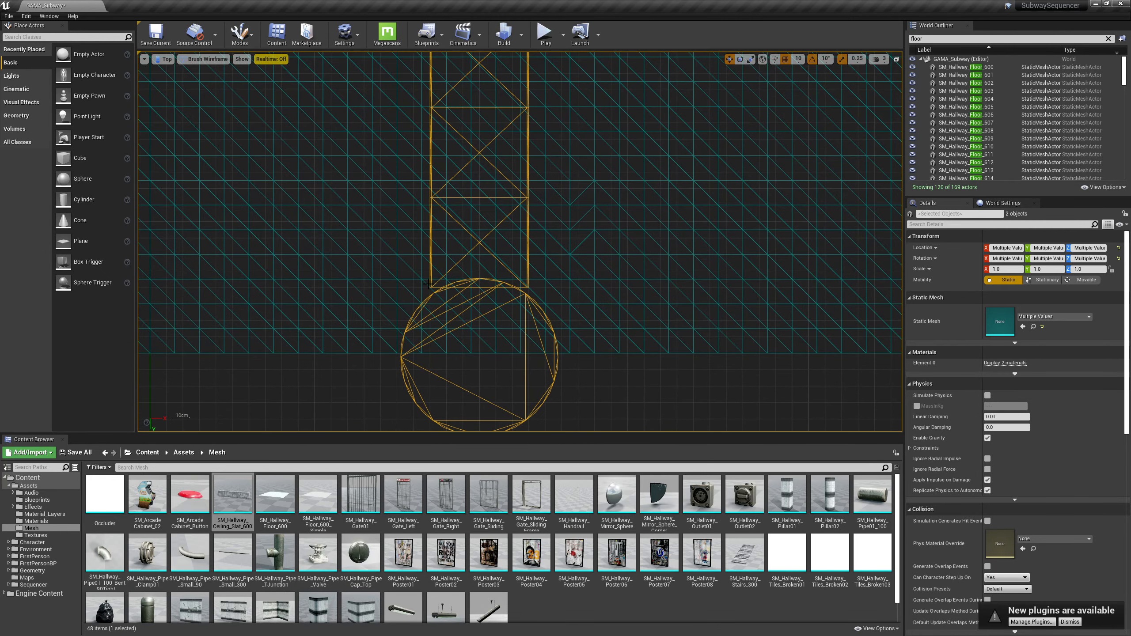
{"action": "left_click", "coordinate": [429, 284]}
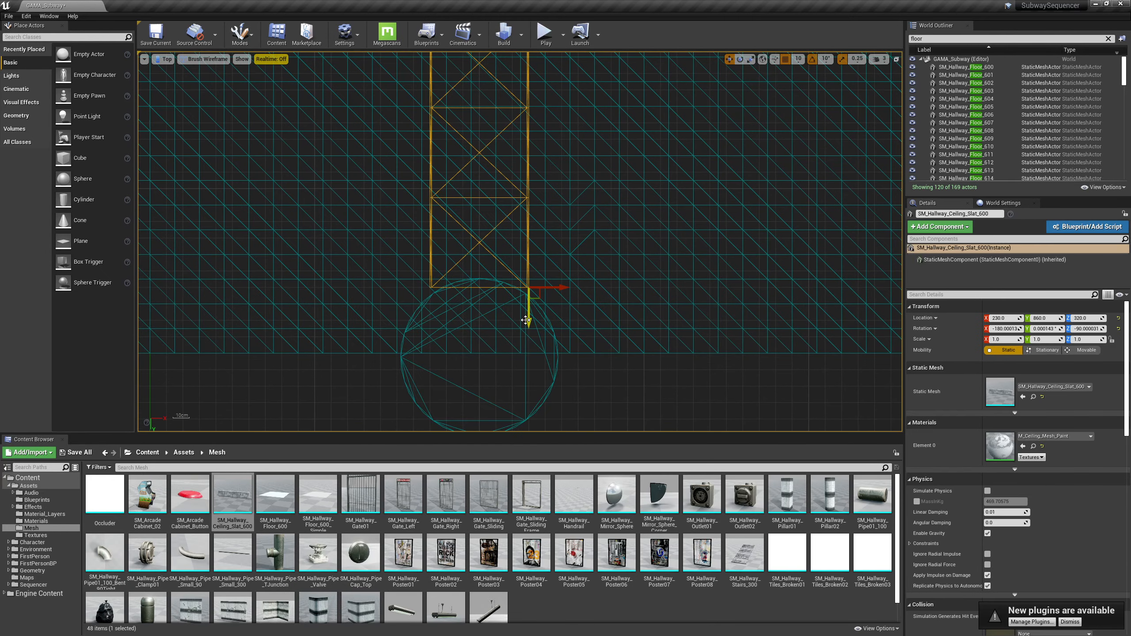
{"action": "left_click_drag", "start_coordinate": [528, 326], "coordinate": [515, 387]}
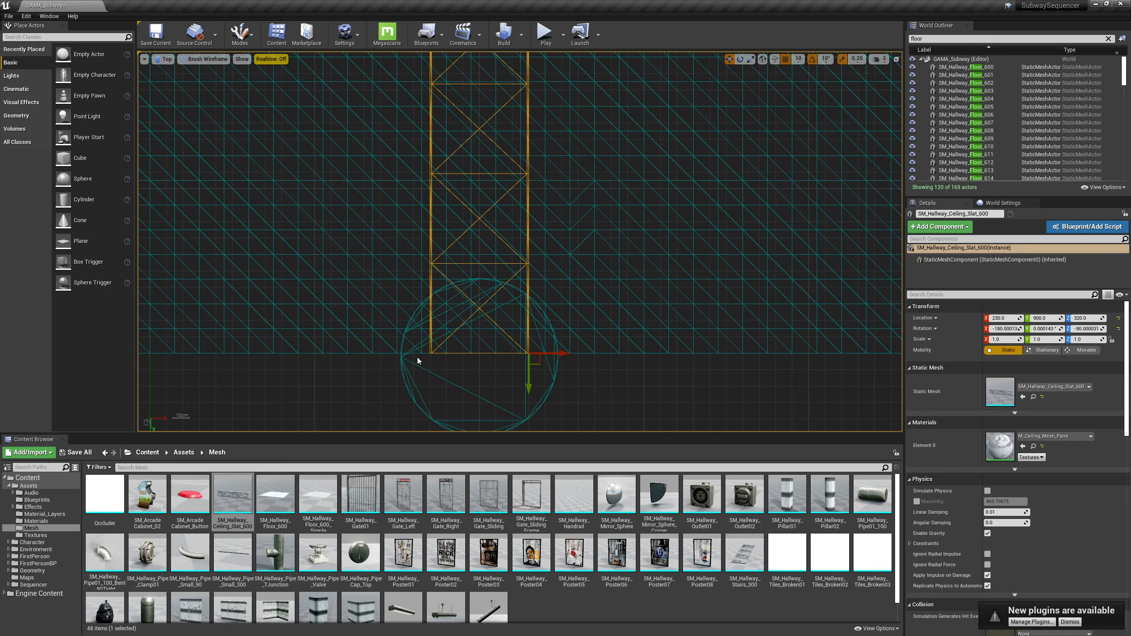
Step: Duplicate the ceiling slat along Y to 300, end to end with the first one
{"action": "scroll", "coordinate": [482, 335], "scroll_direction": "down", "scroll_amount": 14}
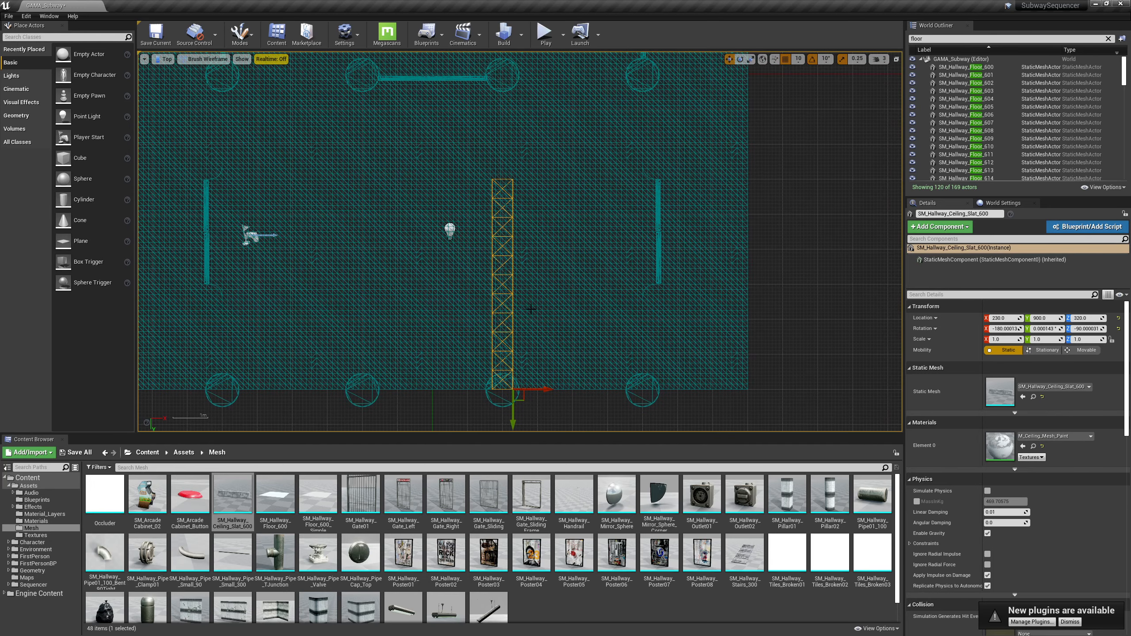
{"action": "left_click_drag", "start_coordinate": [514, 423], "coordinate": [514, 222], "text": "alt"}
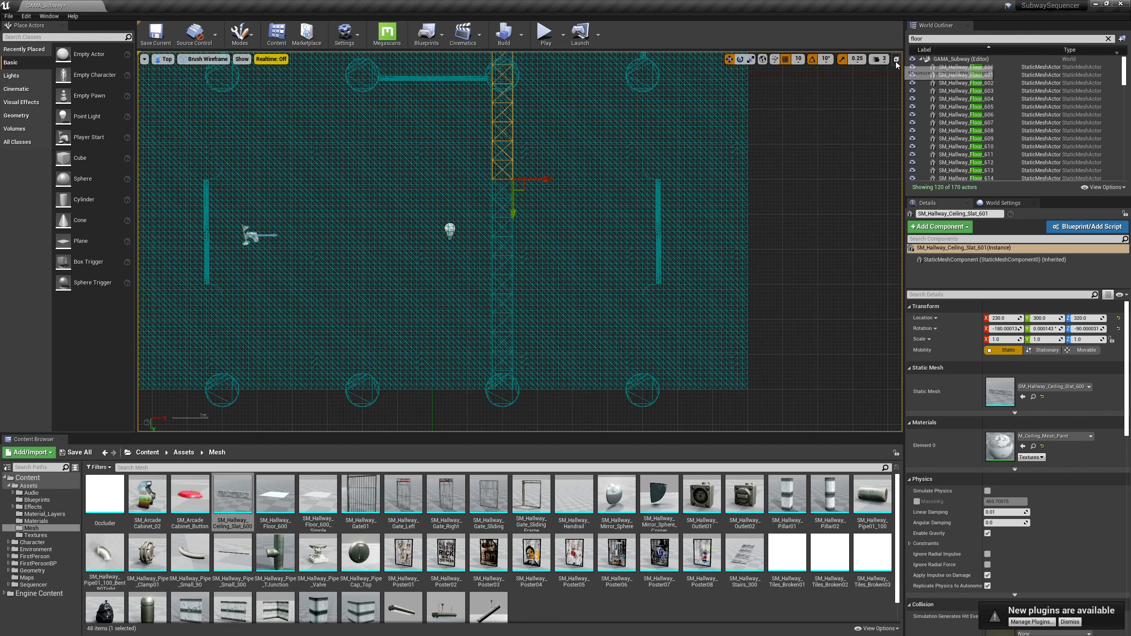
{"action": "right_click_drag", "start_coordinate": [659, 176], "coordinate": [648, 299]}
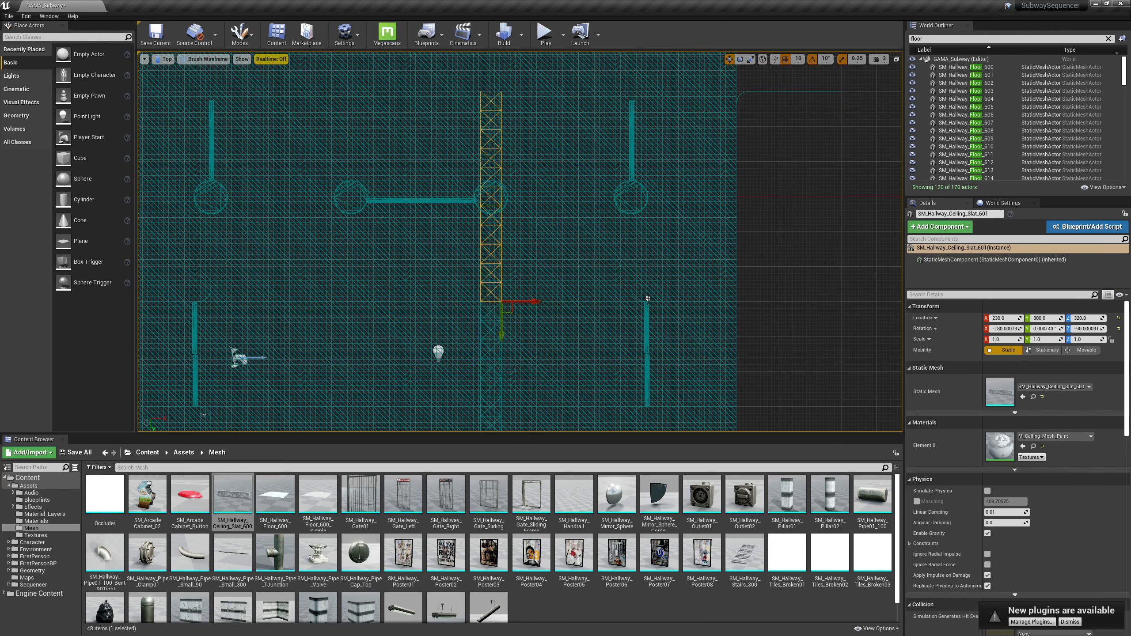
Step: Select both ceiling slats in the full-size perspective view and raise them to Z 390
{"action": "left_click", "coordinate": [897, 59]}
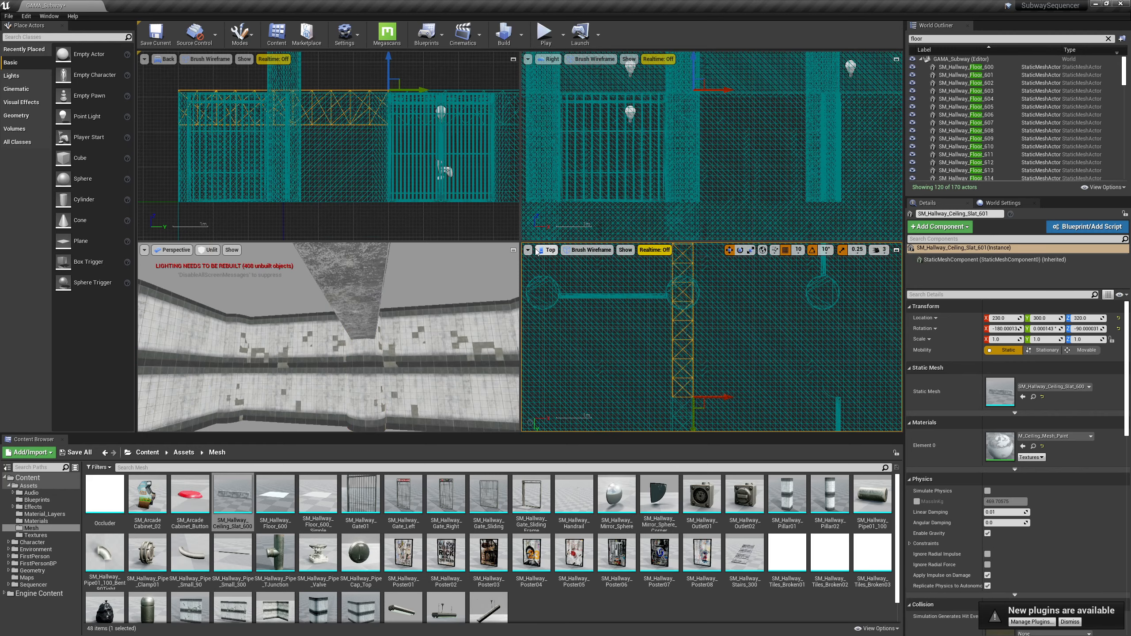
{"action": "left_click", "coordinate": [514, 250]}
{"action": "right_click_drag", "start_coordinate": [433, 320], "coordinate": [461, 322]}
{"action": "left_click", "coordinate": [370, 179]}
{"action": "right_click_drag", "start_coordinate": [527, 213], "coordinate": [633, 214]}
{"action": "left_click", "coordinate": [641, 158], "text": "ctrl"}
{"action": "right_click_drag", "start_coordinate": [709, 230], "coordinate": [746, 222]}
{"action": "right_click_drag", "start_coordinate": [747, 130], "coordinate": [768, 130]}
{"action": "right_click_drag", "start_coordinate": [681, 192], "coordinate": [709, 164]}
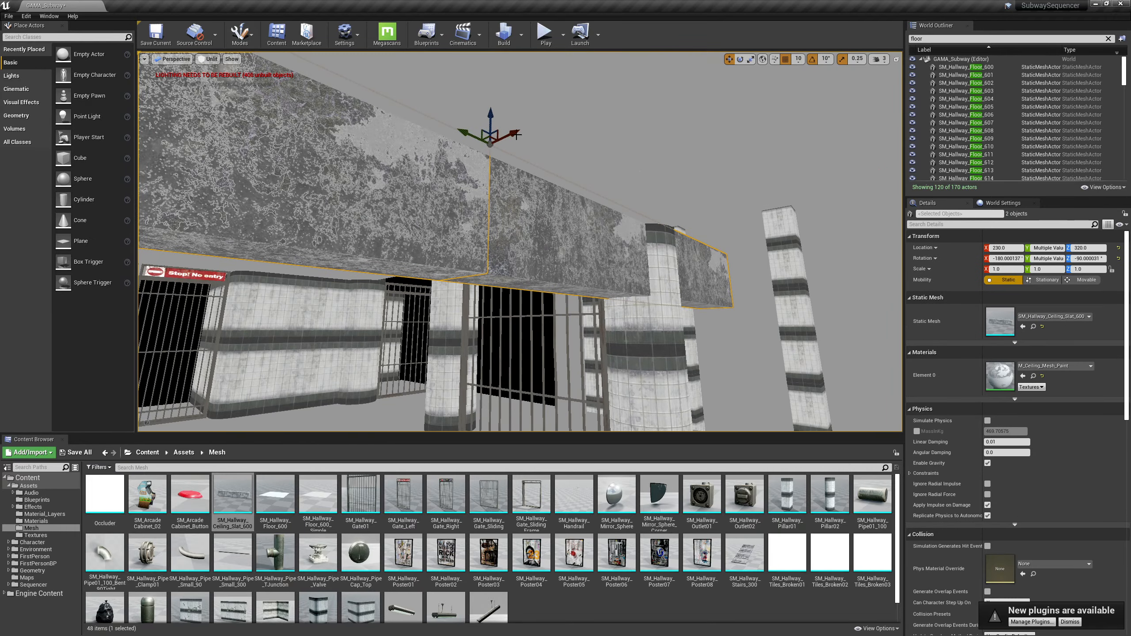
{"action": "left_click_drag", "start_coordinate": [489, 118], "coordinate": [492, 38]}
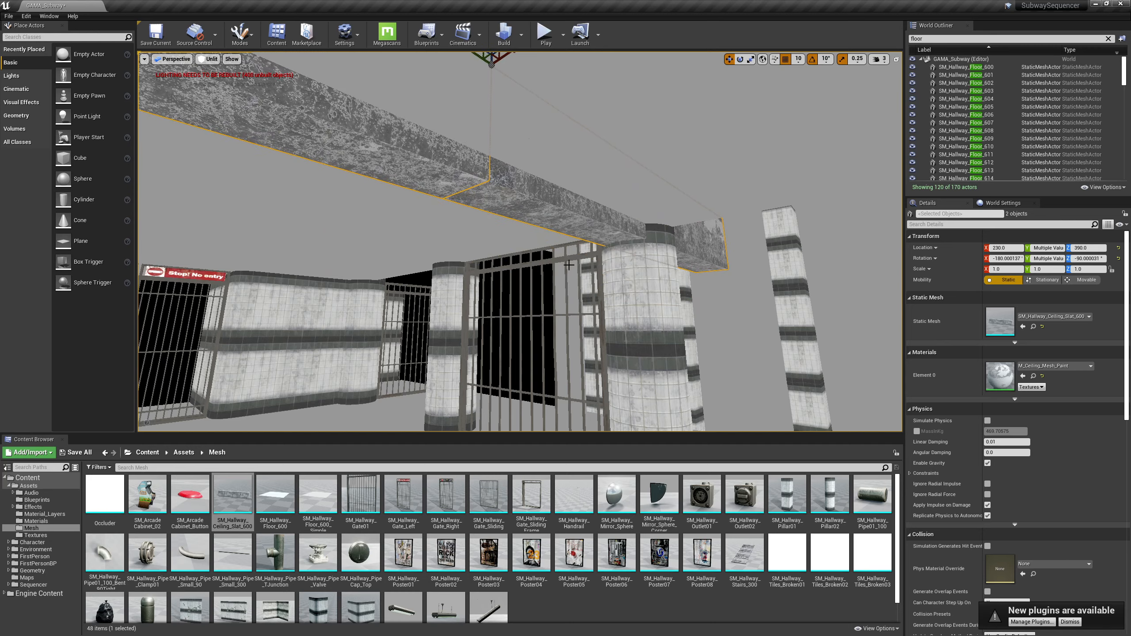
Step: Inspect how the two raised ceiling slats meet the gate pillar and the far wall, and reselect both slats
{"action": "right_click_drag", "start_coordinate": [569, 265], "coordinate": [392, 267]}
{"action": "left_click", "coordinate": [611, 243]}
{"action": "right_click_drag", "start_coordinate": [588, 211], "coordinate": [356, 218]}
{"action": "left_click", "coordinate": [587, 209]}
{"action": "right_click_drag", "start_coordinate": [523, 234], "coordinate": [815, 225]}
{"action": "key", "text": "w"}
{"action": "key", "text": "w"}
{"action": "key", "text": "s"}
{"action": "left_click", "coordinate": [495, 151], "text": "shift"}
{"action": "right_click_drag", "start_coordinate": [565, 243], "coordinate": [339, 236]}
{"action": "right_click_drag", "start_coordinate": [594, 248], "coordinate": [549, 248]}
{"action": "key", "text": "d"}
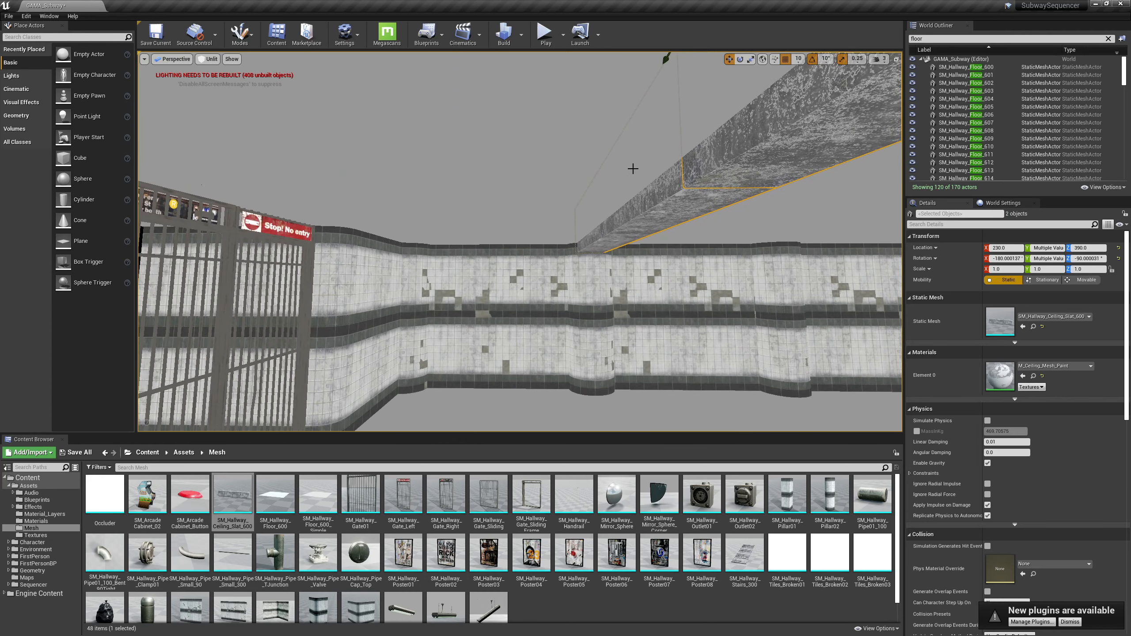
{"action": "right_click_drag", "start_coordinate": [626, 184], "coordinate": [626, 133]}
Step: In the top view, duplicate the slat pair along X to the other three pillar lines, out to X 630 and X -570
{"action": "left_click", "coordinate": [896, 59]}
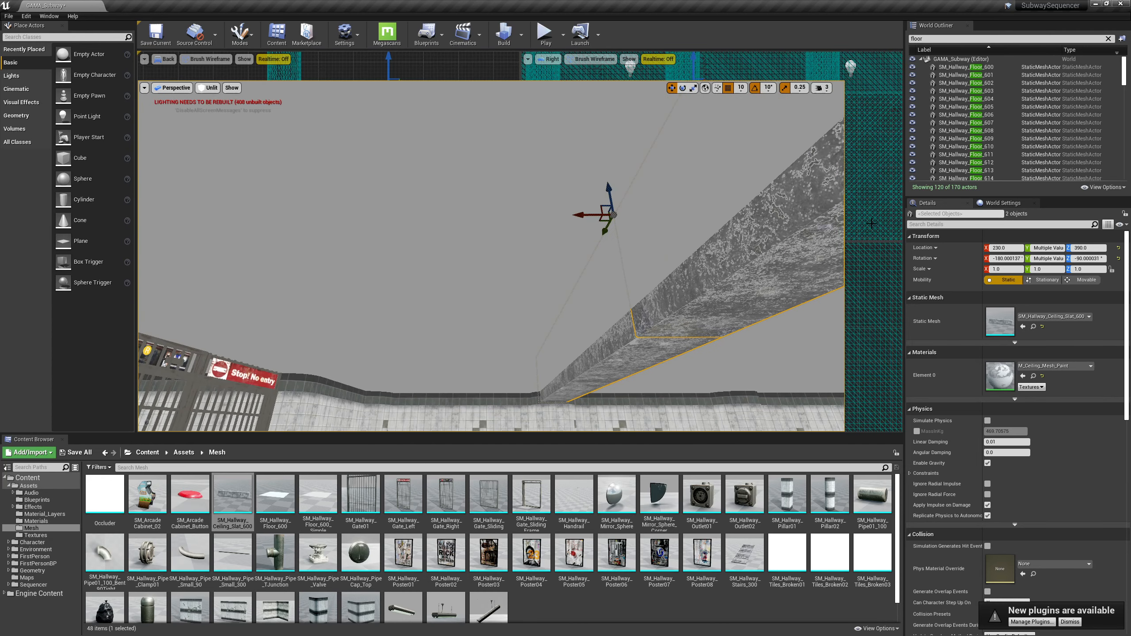
{"action": "left_click", "coordinate": [896, 250]}
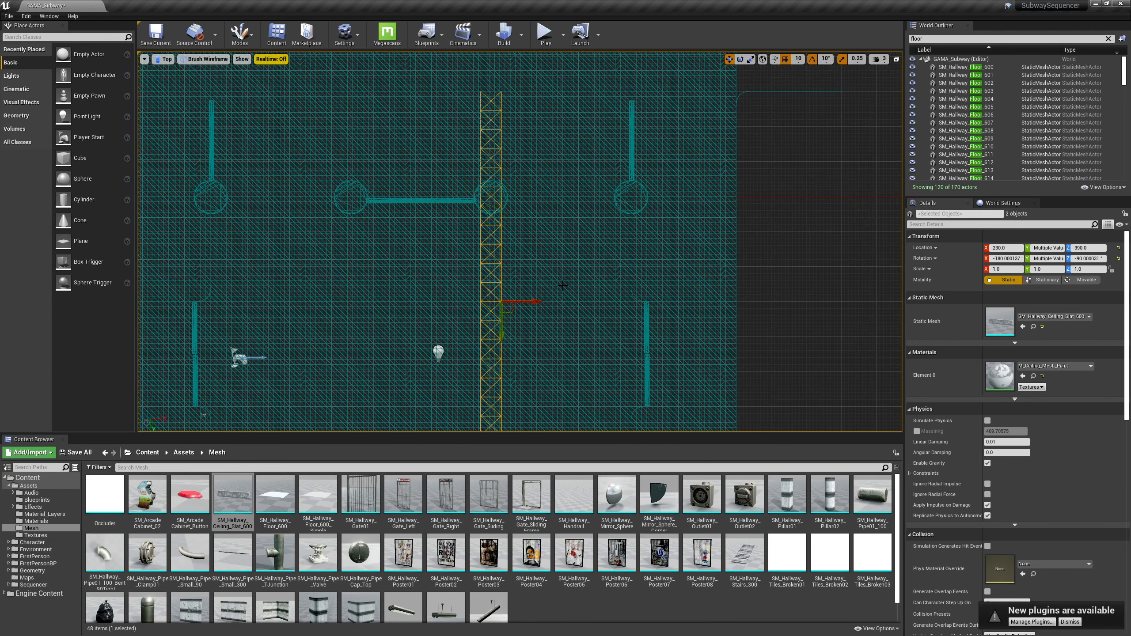
{"action": "right_click_drag", "start_coordinate": [552, 285], "coordinate": [559, 192]}
{"action": "left_click_drag", "start_coordinate": [544, 198], "coordinate": [398, 198], "text": "alt"}
{"action": "left_click_drag", "start_coordinate": [678, 198], "coordinate": [532, 198], "text": "alt+shift"}
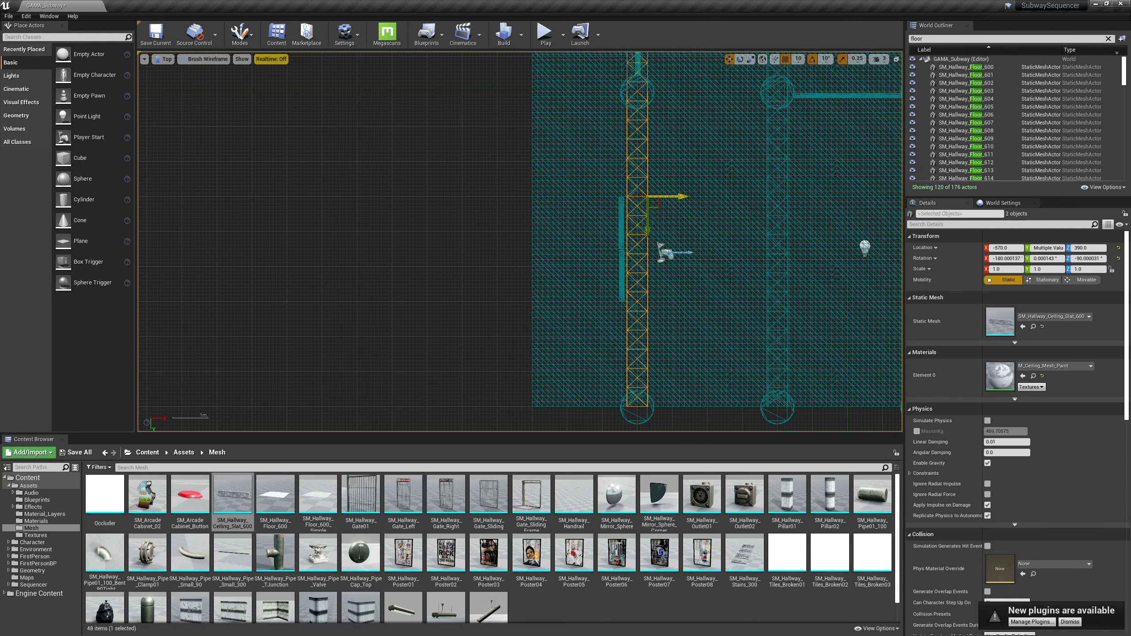
Step: Return to the perspective view and inspect the duplicated ceiling slats where they end above the gates
{"action": "left_click", "coordinate": [896, 62]}
{"action": "left_click", "coordinate": [515, 251]}
{"action": "left_click", "coordinate": [515, 251]}
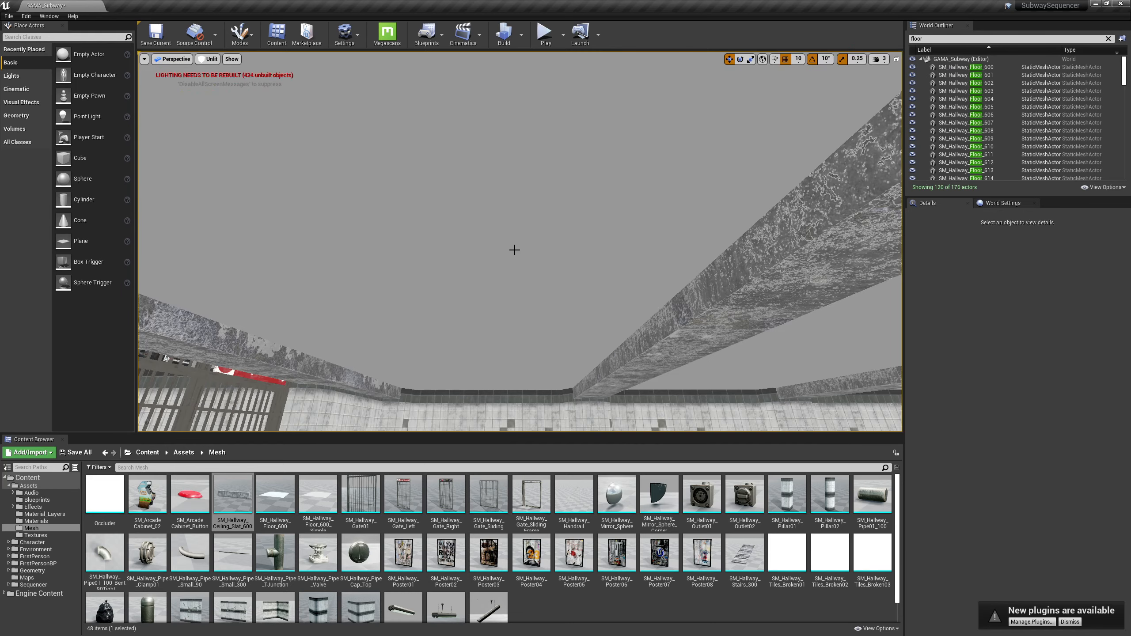
{"action": "right_click_drag", "start_coordinate": [566, 265], "coordinate": [683, 110]}
{"action": "key", "text": "w"}
{"action": "key", "text": "e"}
{"action": "key", "text": "a"}
{"action": "mouse_move", "coordinate": [532, 236]}
{"action": "right_mouse_down"}
{"action": "mouse_move", "coordinate": [632, 229]}
{"action": "mouse_move", "coordinate": [525, 221]}
{"action": "right_mouse_up"}
{"action": "key", "text": "w"}
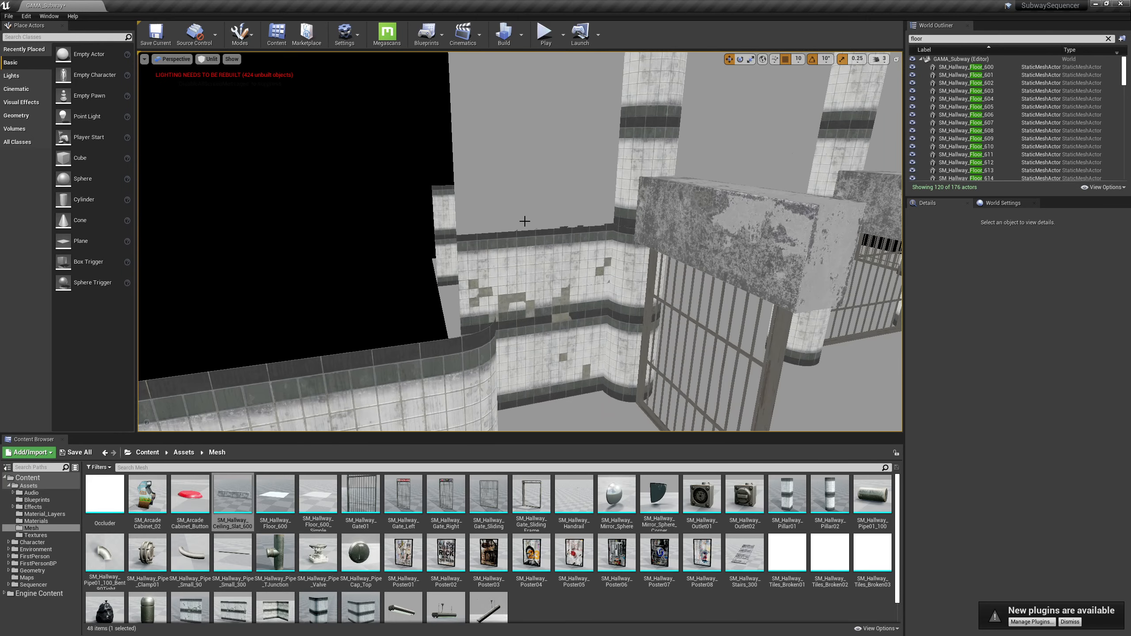
{"action": "left_click", "coordinate": [698, 236]}
{"action": "key", "text": "f"}
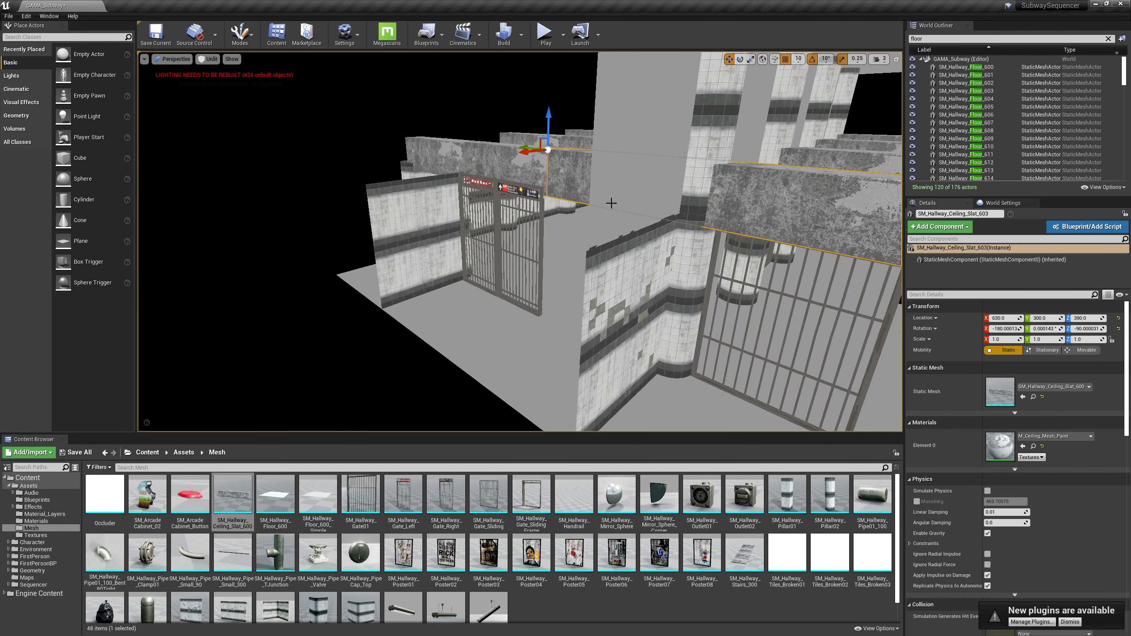
{"action": "left_click", "coordinate": [440, 149], "text": "ctrl"}
{"action": "key", "text": "f"}
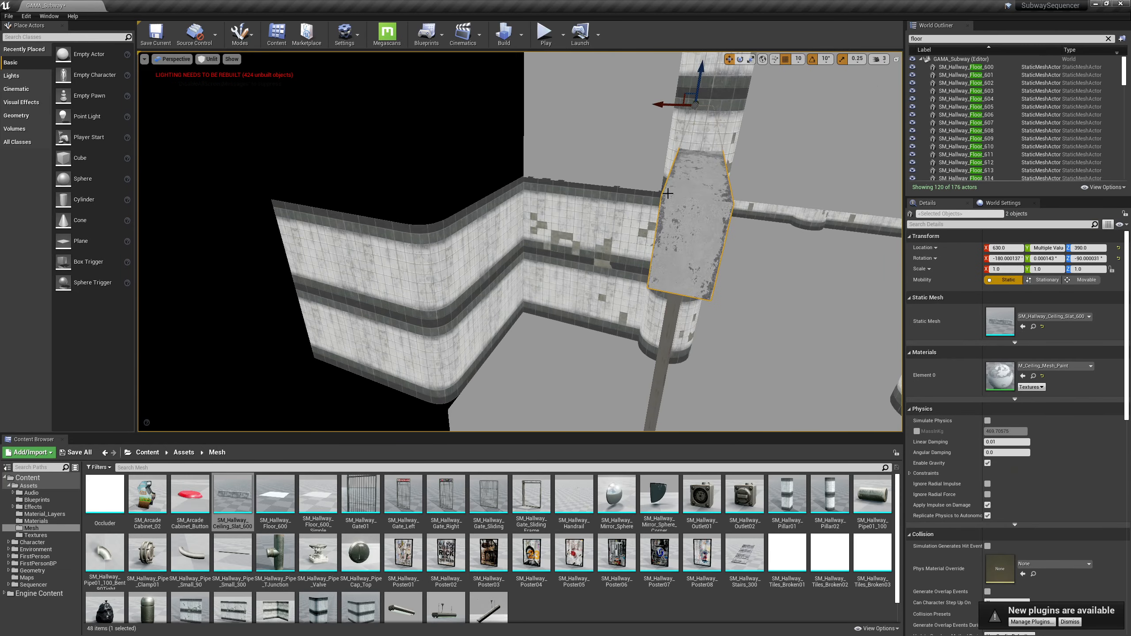
{"action": "left_click_drag", "start_coordinate": [646, 96], "coordinate": [494, 93], "text": "alt"}
{"action": "key", "text": "Delete"}
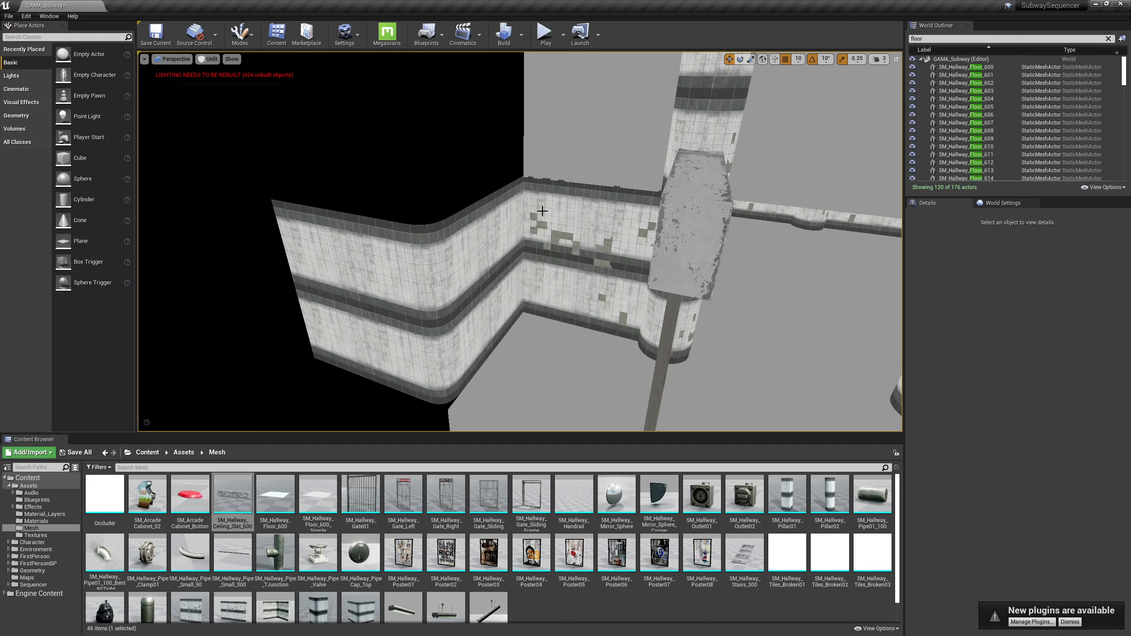
Step: Select the four ceiling slats at Y 300 and duplicate them along Y to -250
{"action": "right_click_drag", "start_coordinate": [543, 210], "coordinate": [721, 187]}
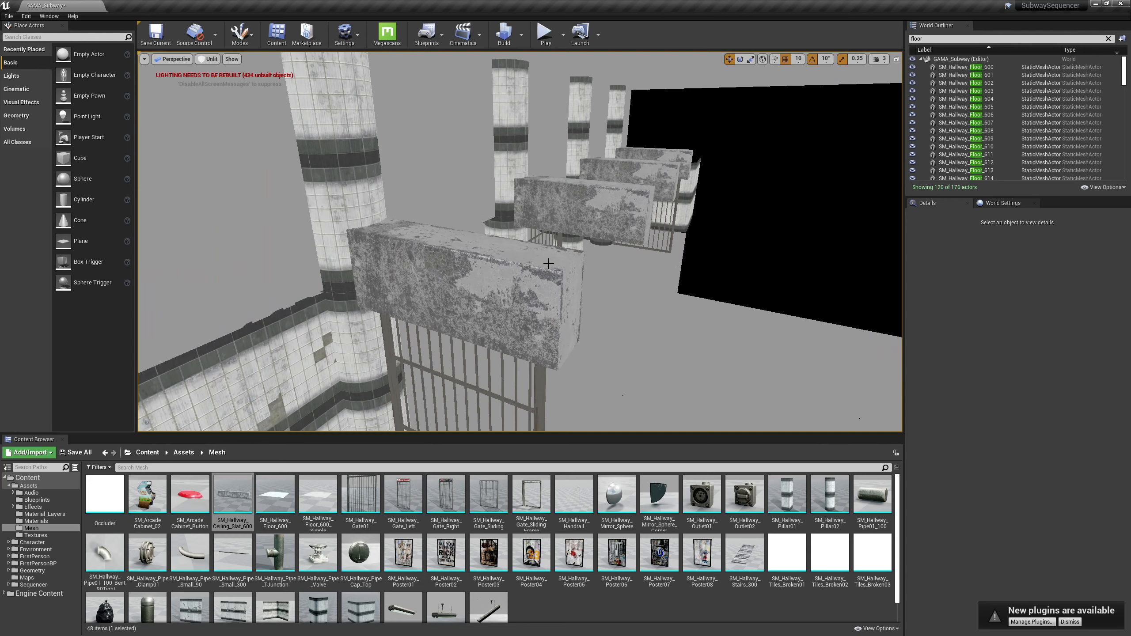
{"action": "left_click", "coordinate": [493, 288]}
{"action": "left_click", "coordinate": [596, 190], "text": "ctrl"}
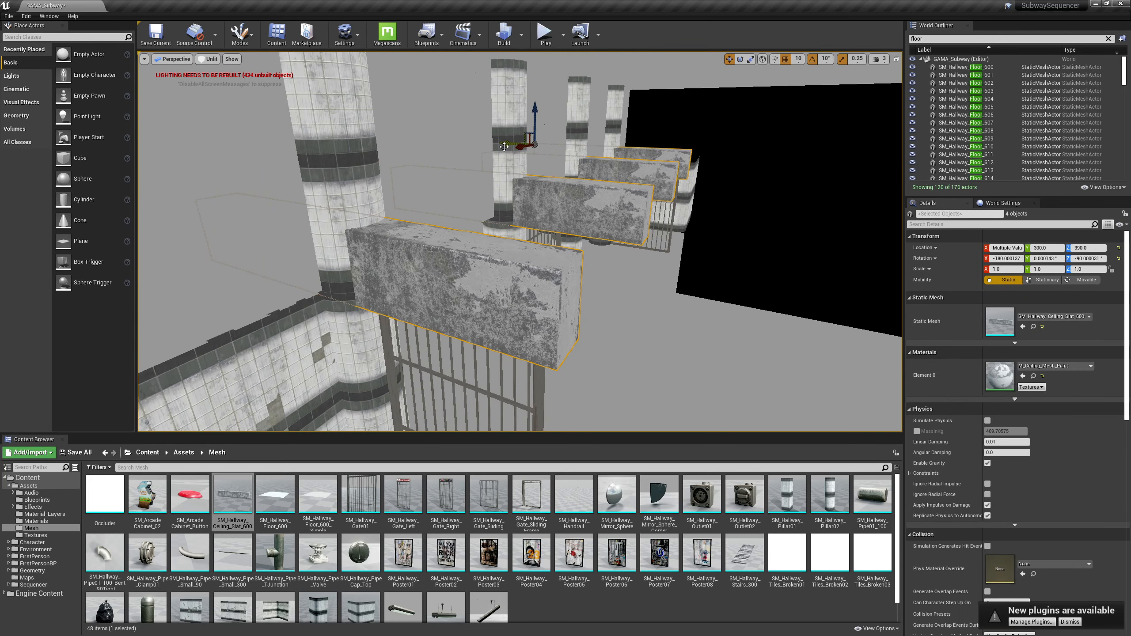
{"action": "left_click_drag", "start_coordinate": [504, 145], "coordinate": [630, 156], "text": "alt"}
Step: Rotate the four slat copies 90° so they stand upright and move them along Y to -200
{"action": "key", "text": "e"}
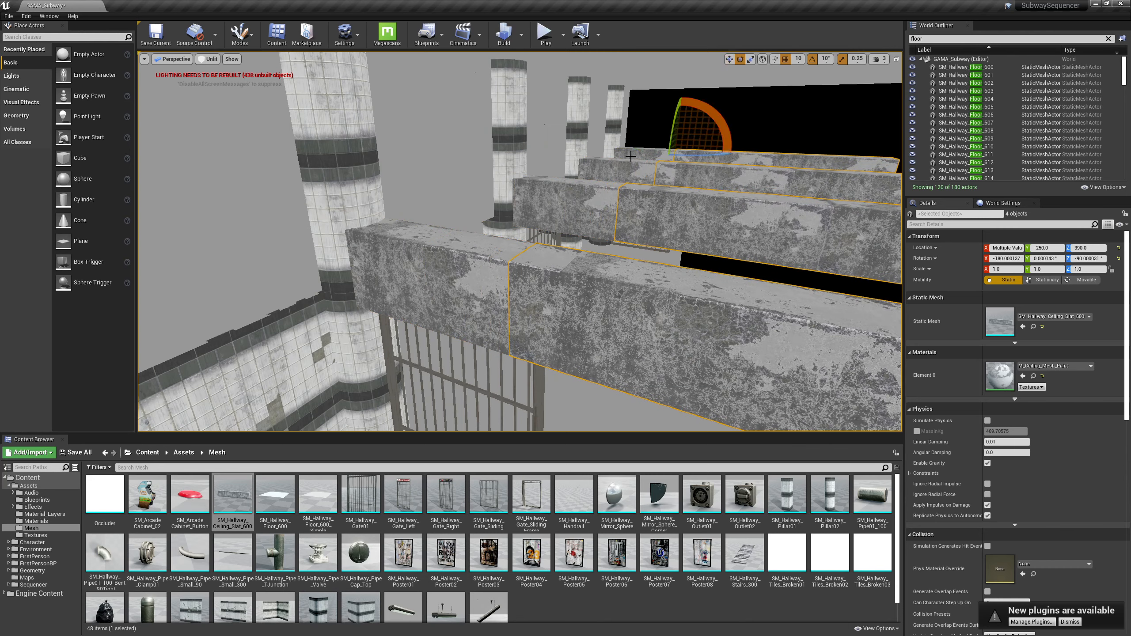
{"action": "left_click_drag", "start_coordinate": [698, 120], "coordinate": [735, 154]}
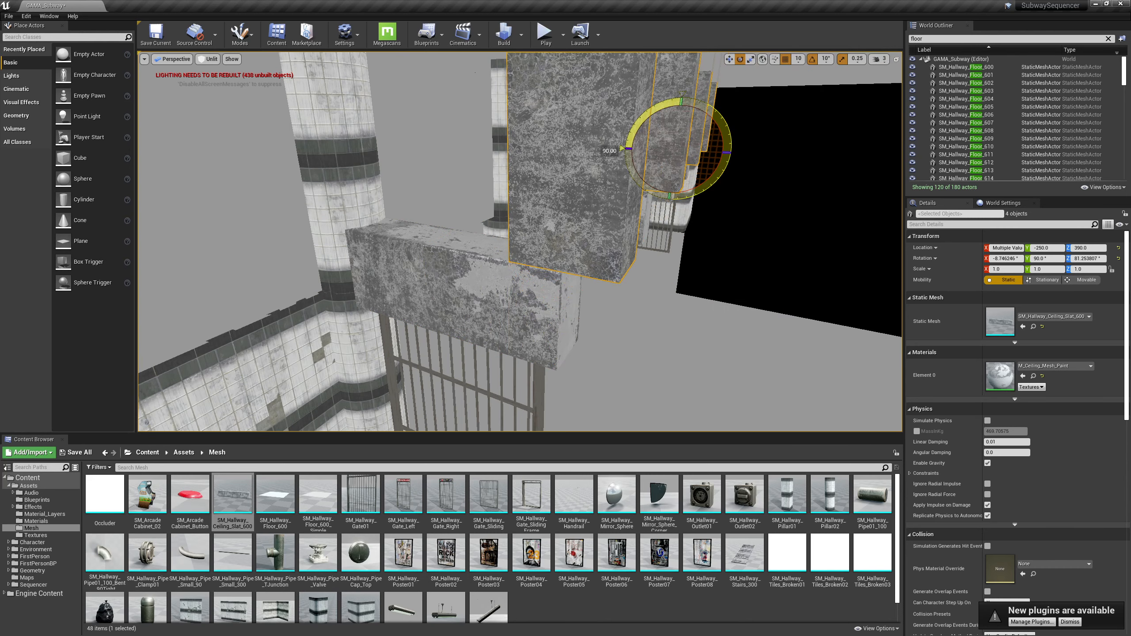
{"action": "key", "text": "w"}
{"action": "left_click_drag", "start_coordinate": [644, 150], "coordinate": [628, 150]}
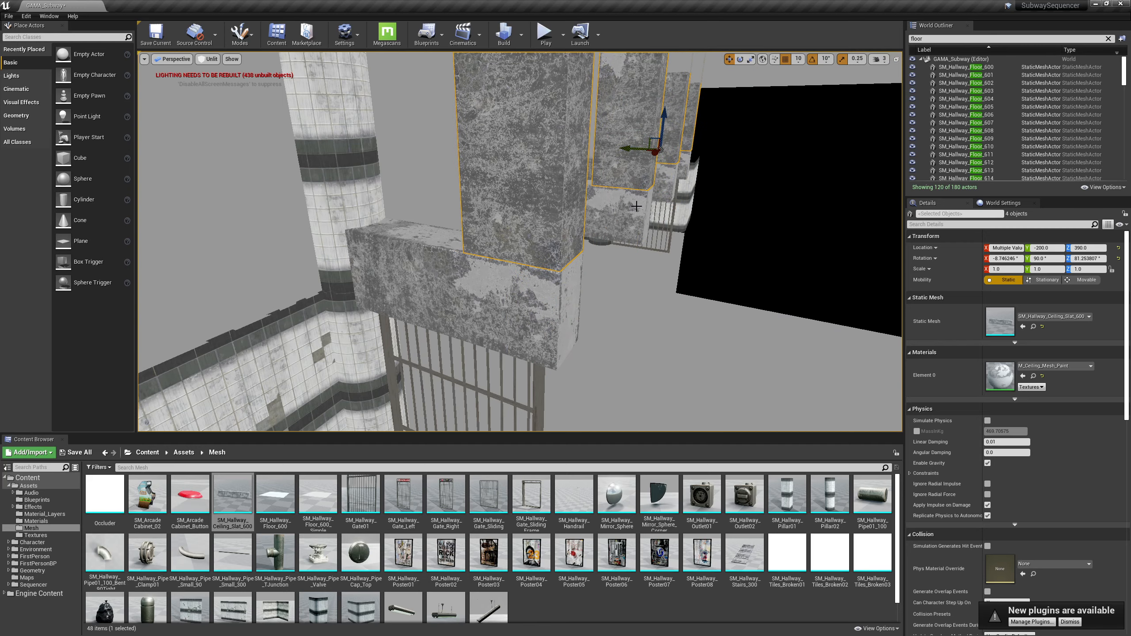
Step: Duplicate the four upright slats upward to Z 560 and rotate the copies back to horizontal
{"action": "right_click_drag", "start_coordinate": [636, 206], "coordinate": [631, 238]}
{"action": "right_click_drag", "start_coordinate": [607, 297], "coordinate": [632, 243]}
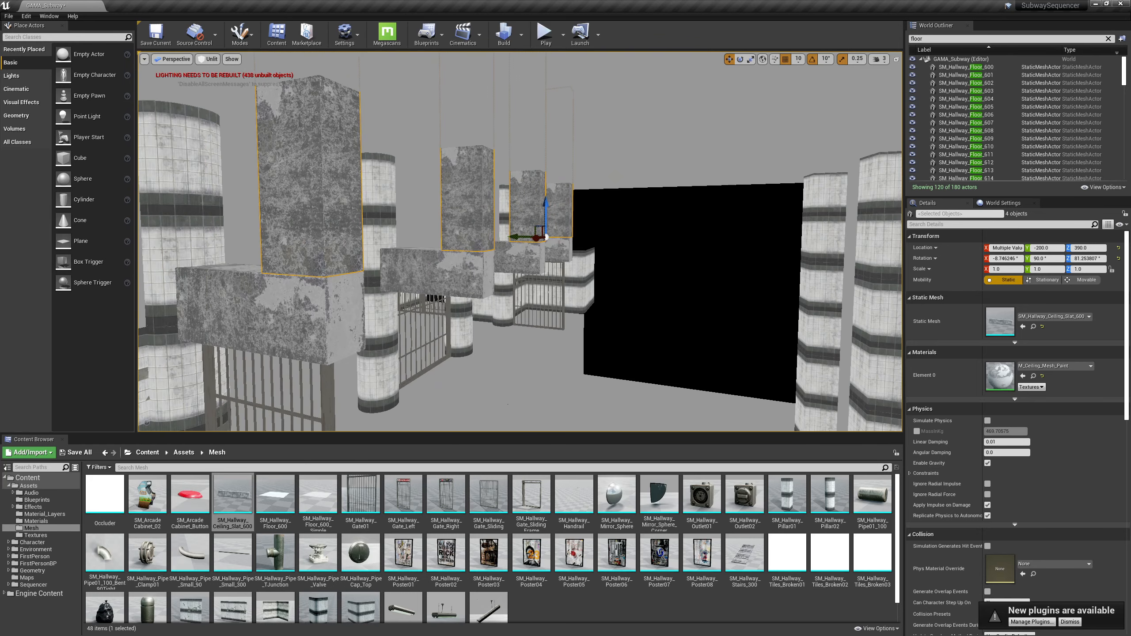
{"action": "left_click_drag", "start_coordinate": [545, 200], "coordinate": [546, 160], "text": "alt"}
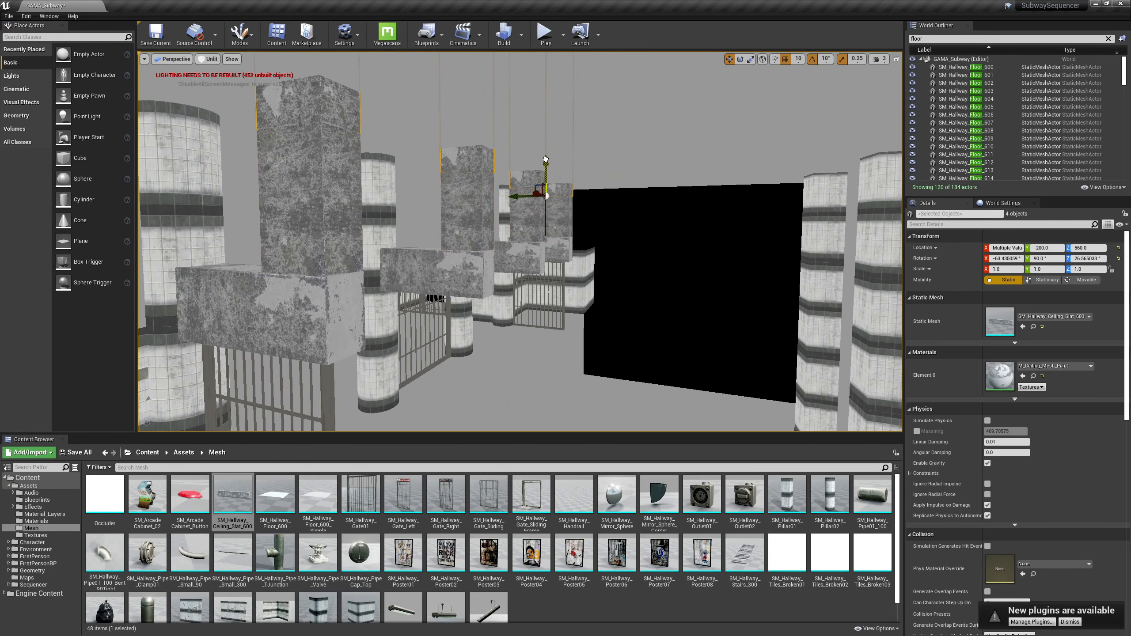
{"action": "left_click_drag", "start_coordinate": [571, 230], "coordinate": [599, 194]}
Step: Move the four upper horizontal slats to Z 610 and Y -300 so they start at the upright slats
{"action": "key", "text": "w"}
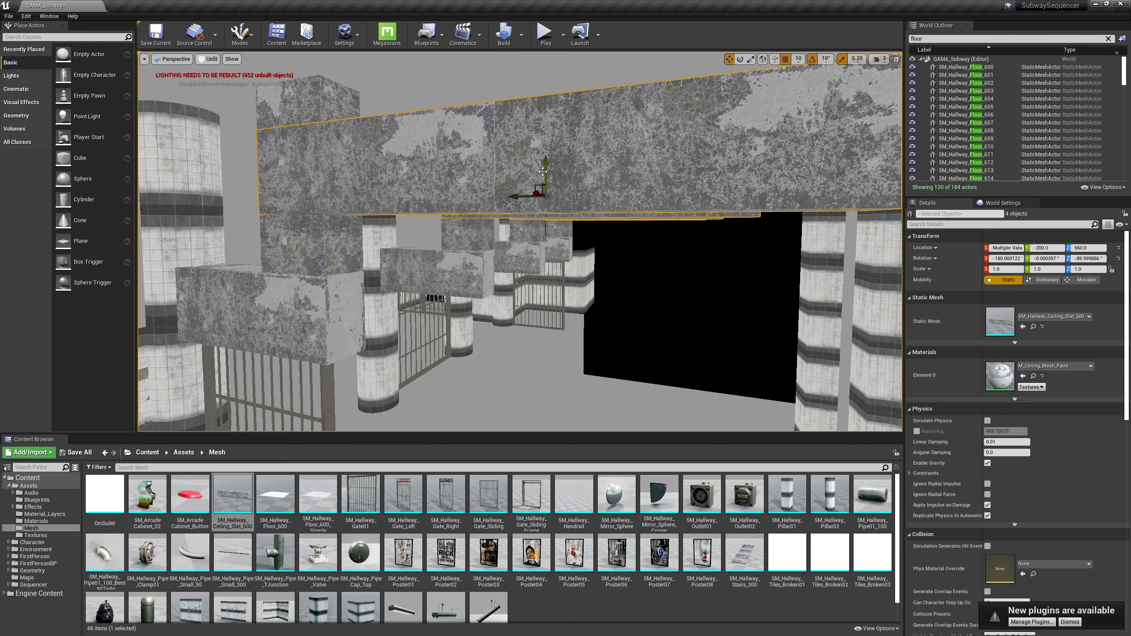
{"action": "left_click_drag", "start_coordinate": [543, 171], "coordinate": [549, 154]}
{"action": "right_click_drag", "start_coordinate": [529, 232], "coordinate": [554, 235]}
{"action": "mouse_move", "coordinate": [533, 172]}
{"action": "left_mouse_down"}
{"action": "mouse_move", "coordinate": [602, 176]}
{"action": "mouse_move", "coordinate": [551, 175]}
{"action": "left_mouse_up"}
{"action": "mouse_move", "coordinate": [544, 247]}
{"action": "right_mouse_down"}
{"action": "mouse_move", "coordinate": [632, 245]}
{"action": "mouse_move", "coordinate": [546, 256]}
{"action": "right_mouse_up"}
Step: Duplicate the four upper slats along Y to -900 so they reach the tall wall columns
{"action": "key", "text": "s"}
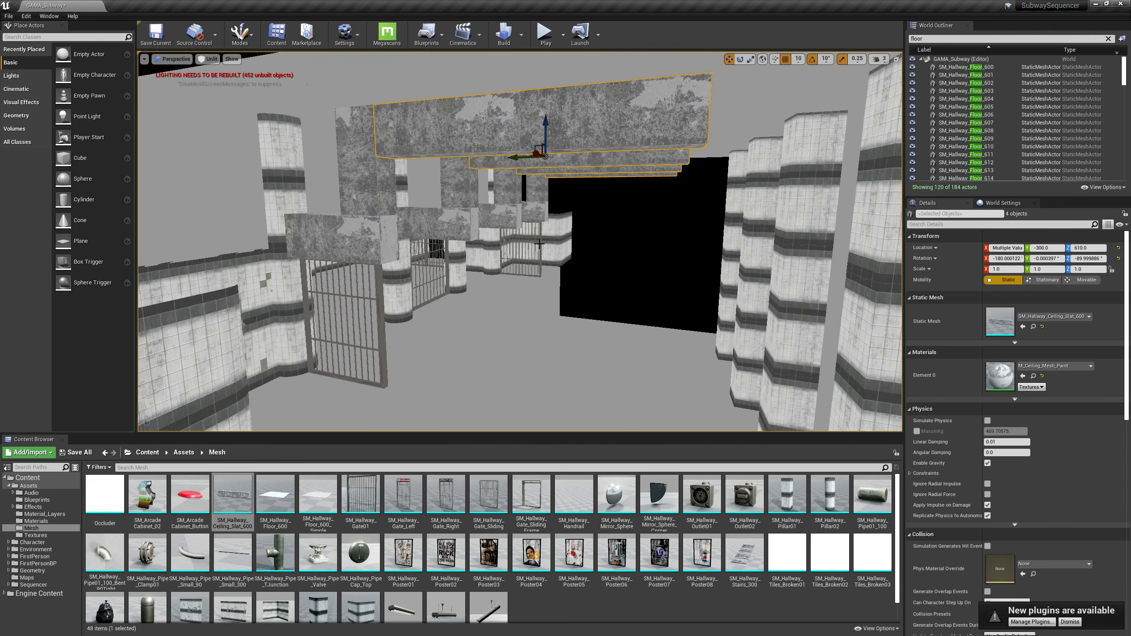
{"action": "left_click_drag", "start_coordinate": [517, 157], "coordinate": [648, 154], "text": "alt"}
{"action": "right_click_drag", "start_coordinate": [587, 257], "coordinate": [677, 243]}
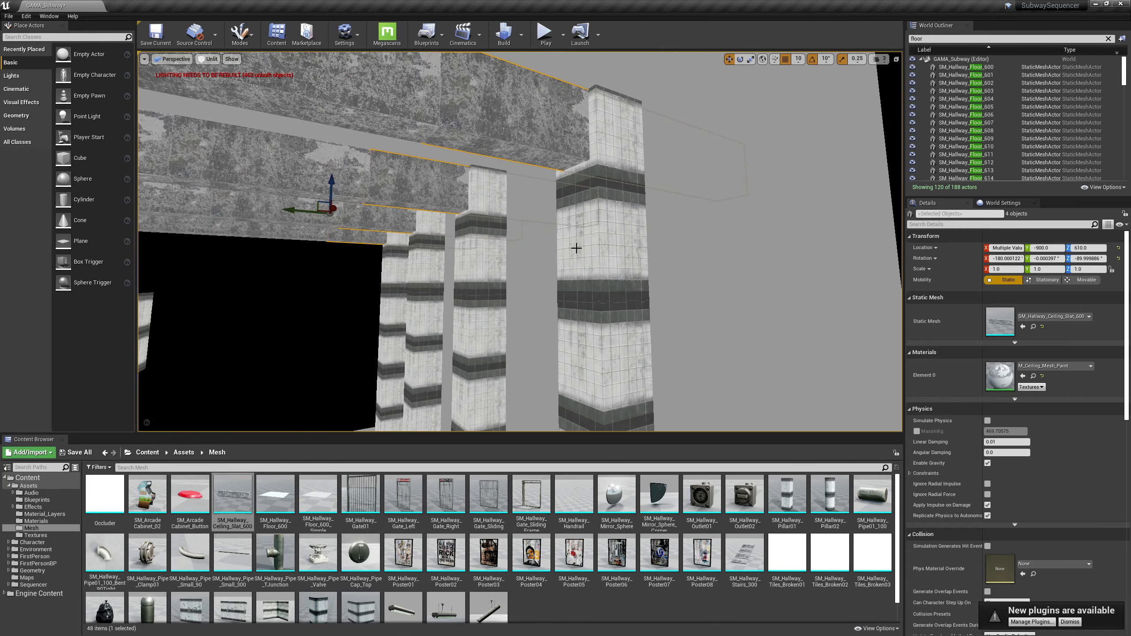
{"action": "right_click_drag", "start_coordinate": [576, 248], "coordinate": [410, 303]}
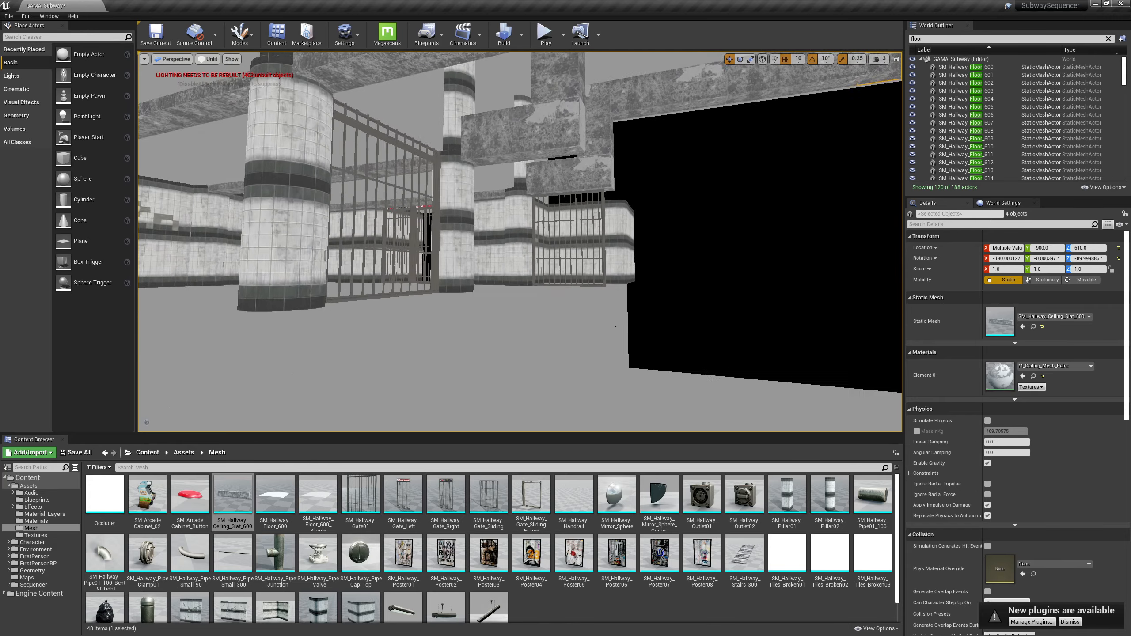
Step: Switch the viewport to Lit shading and examine the hallway, gates and new ceiling slats under the lights
{"action": "left_click", "coordinate": [209, 59]}
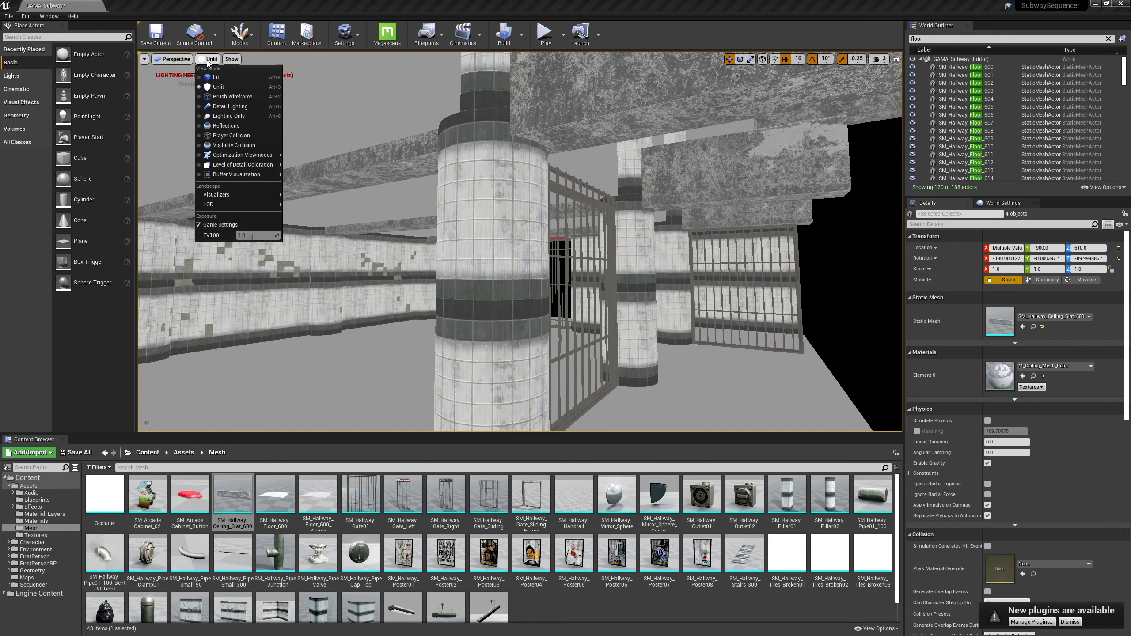
{"action": "left_click", "coordinate": [223, 77]}
{"action": "right_click_drag", "start_coordinate": [357, 223], "coordinate": [395, 194]}
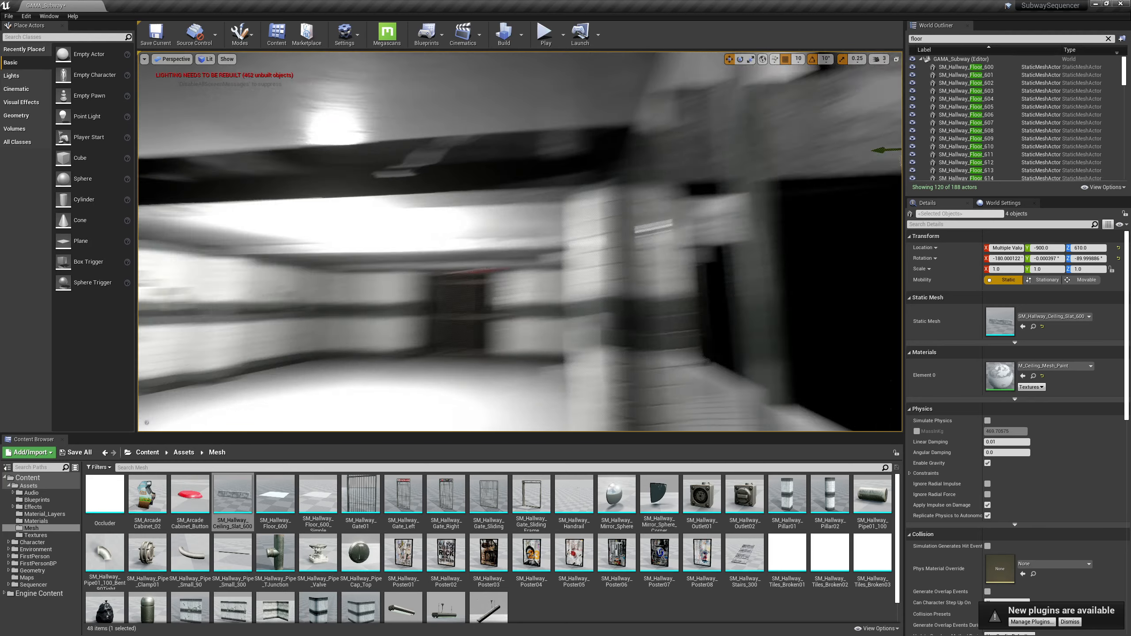
{"action": "right_click_drag", "start_coordinate": [395, 194], "coordinate": [529, 195]}
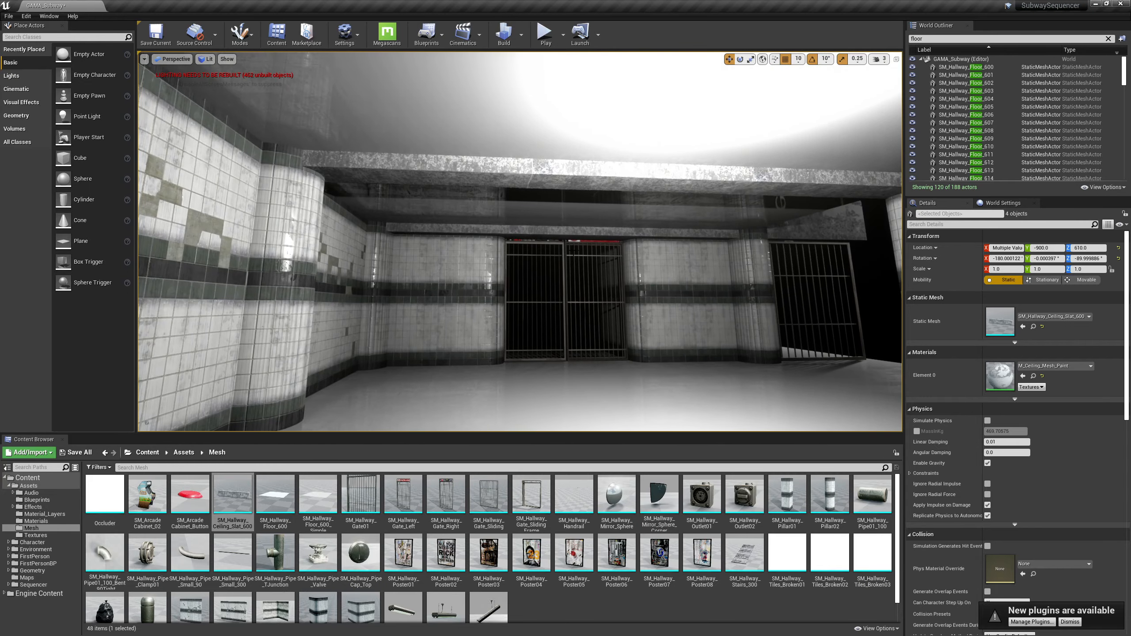
{"action": "mouse_move", "coordinate": [574, 252]}
{"action": "right_mouse_down"}
{"action": "mouse_move", "coordinate": [558, 266]}
{"action": "mouse_move", "coordinate": [476, 265]}
{"action": "mouse_move", "coordinate": [574, 269]}
{"action": "right_mouse_up"}
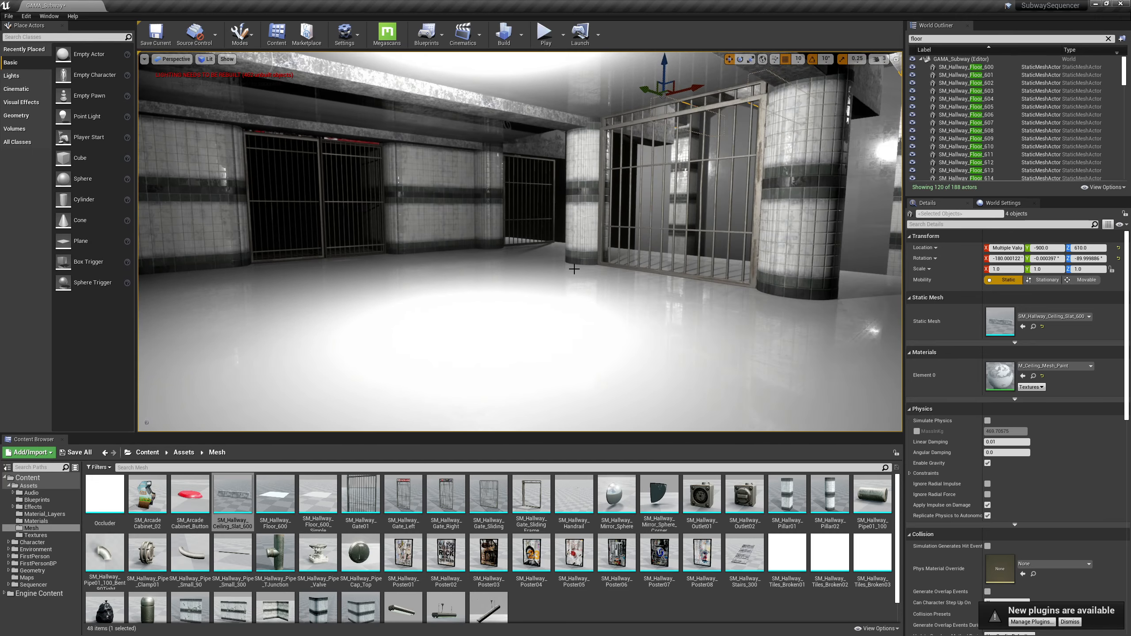
Step: Select the ten ceiling, wall and floor panels at X 600 bordering the lower area's open end and duplicate them along X to 1200
{"action": "right_click_drag", "start_coordinate": [685, 172], "coordinate": [569, 144]}
{"action": "key", "text": "w"}
{"action": "left_click", "coordinate": [559, 104]}
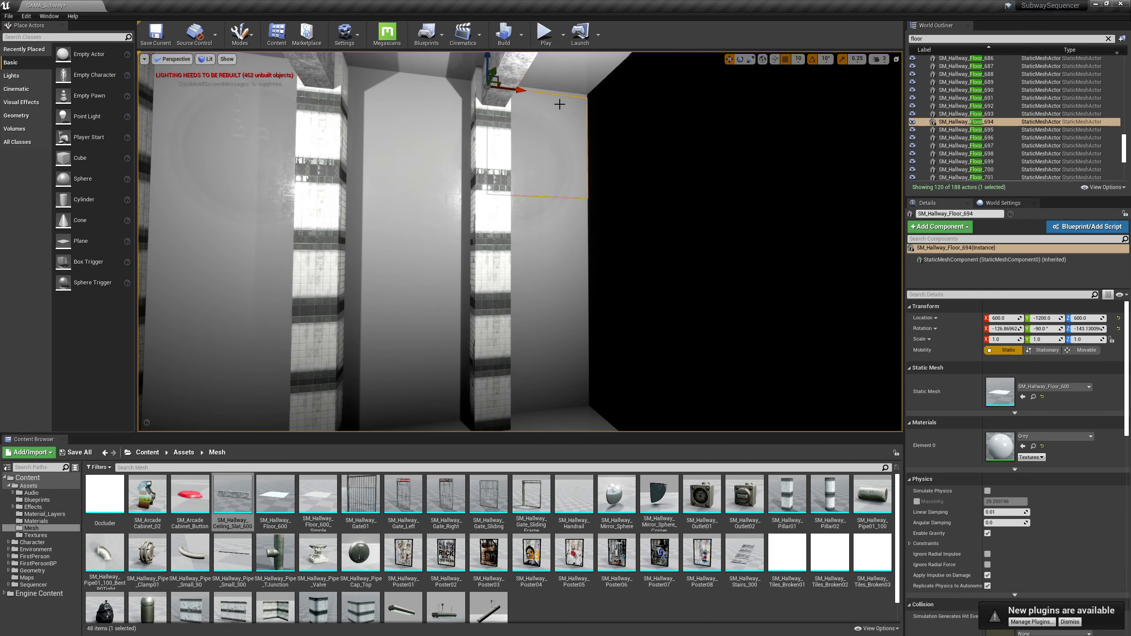
{"action": "left_click", "coordinate": [551, 231], "text": "ctrl"}
{"action": "left_click", "coordinate": [546, 335], "text": "ctrl"}
{"action": "right_click_drag", "start_coordinate": [546, 336], "coordinate": [546, 401]}
{"action": "left_click", "coordinate": [558, 252], "text": "ctrl"}
{"action": "left_click", "coordinate": [582, 298], "text": "ctrl"}
{"action": "right_click_drag", "start_coordinate": [582, 298], "coordinate": [731, 285]}
{"action": "left_click", "coordinate": [533, 228], "text": "ctrl"}
{"action": "left_click", "coordinate": [553, 191], "text": "ctrl"}
{"action": "right_click_drag", "start_coordinate": [622, 213], "coordinate": [623, 147]}
{"action": "left_click", "coordinate": [494, 183], "text": "ctrl"}
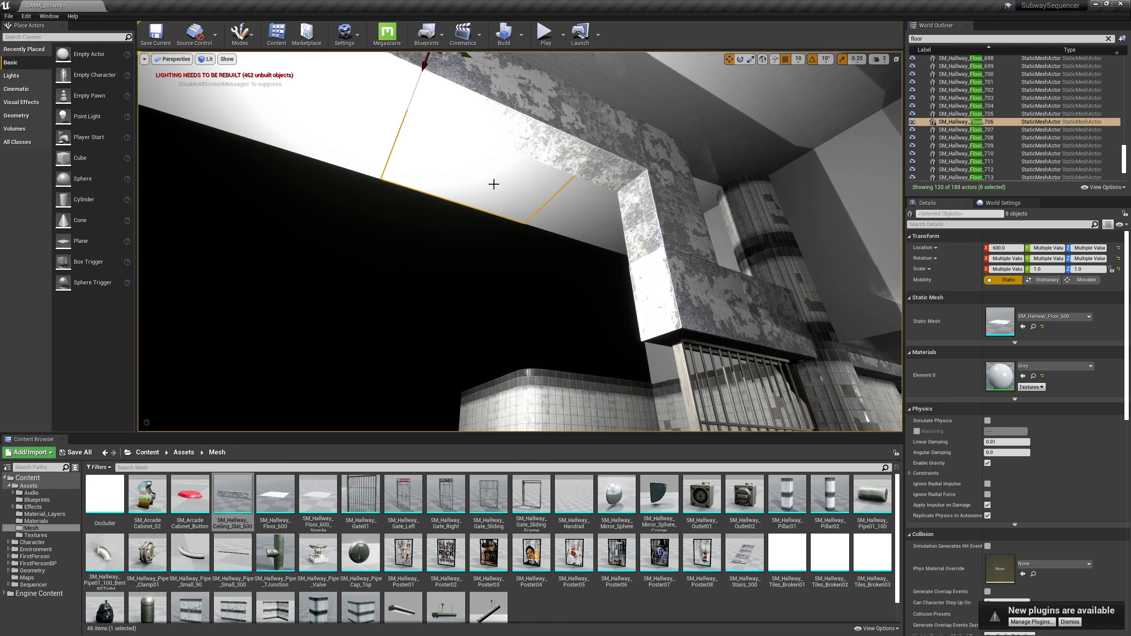
{"action": "left_click", "coordinate": [342, 142], "text": "ctrl"}
{"action": "right_click_drag", "start_coordinate": [545, 203], "coordinate": [386, 203]}
{"action": "left_click", "coordinate": [553, 216], "text": "ctrl"}
{"action": "right_click_drag", "start_coordinate": [676, 236], "coordinate": [616, 152]}
{"action": "key", "text": "s"}
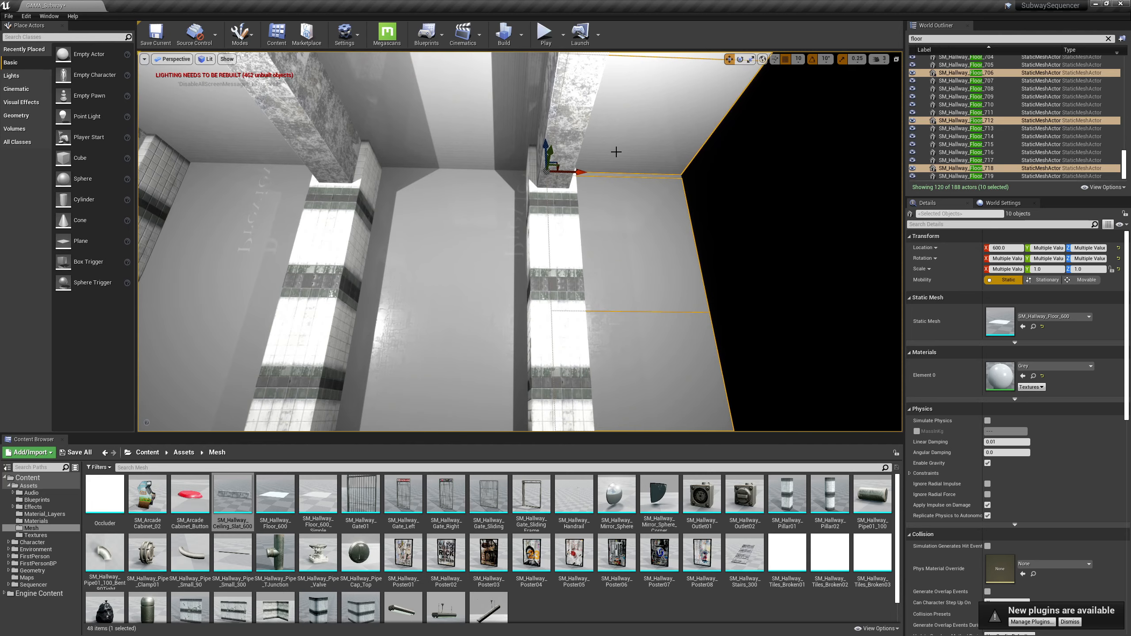
{"action": "left_click_drag", "start_coordinate": [581, 173], "coordinate": [850, 190], "text": "alt"}
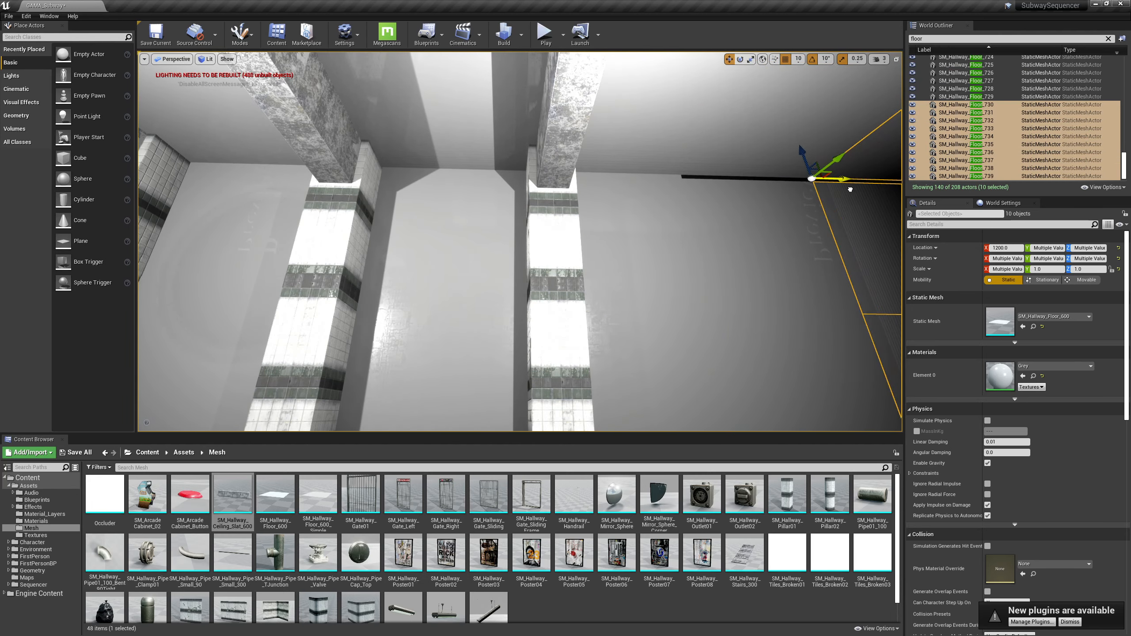
Step: Switch the viewport to Unlit shading and duplicate the ten end panels again along X to 1800
{"action": "right_click_drag", "start_coordinate": [850, 189], "coordinate": [833, 268]}
{"action": "key", "text": "alt+3"}
{"action": "left_click_drag", "start_coordinate": [430, 134], "coordinate": [826, 75], "text": "alt"}
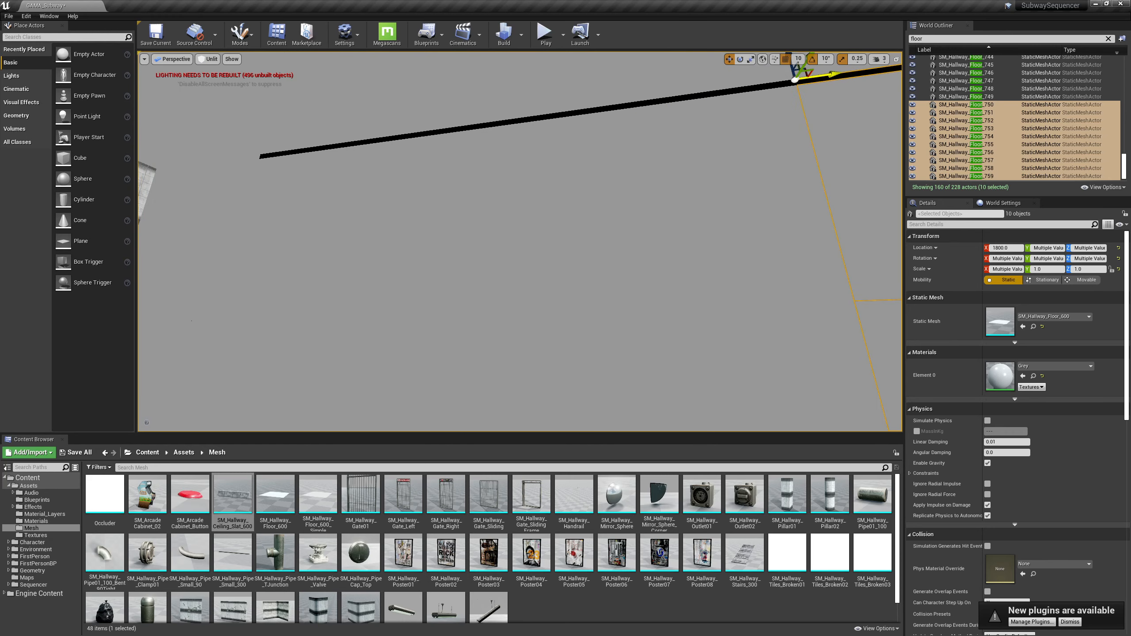
{"action": "mouse_move", "coordinate": [583, 172]}
{"action": "right_mouse_down"}
{"action": "mouse_move", "coordinate": [548, 196]}
{"action": "mouse_move", "coordinate": [490, 178]}
{"action": "mouse_move", "coordinate": [591, 177]}
{"action": "right_mouse_up"}
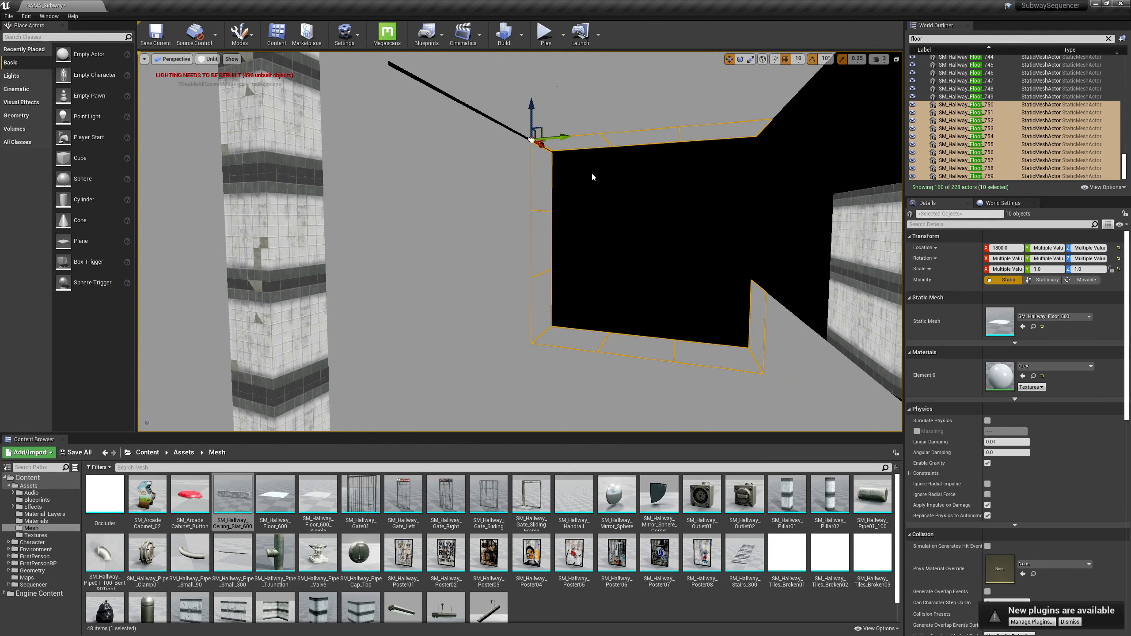
{"action": "right_click_drag", "start_coordinate": [671, 196], "coordinate": [734, 189]}
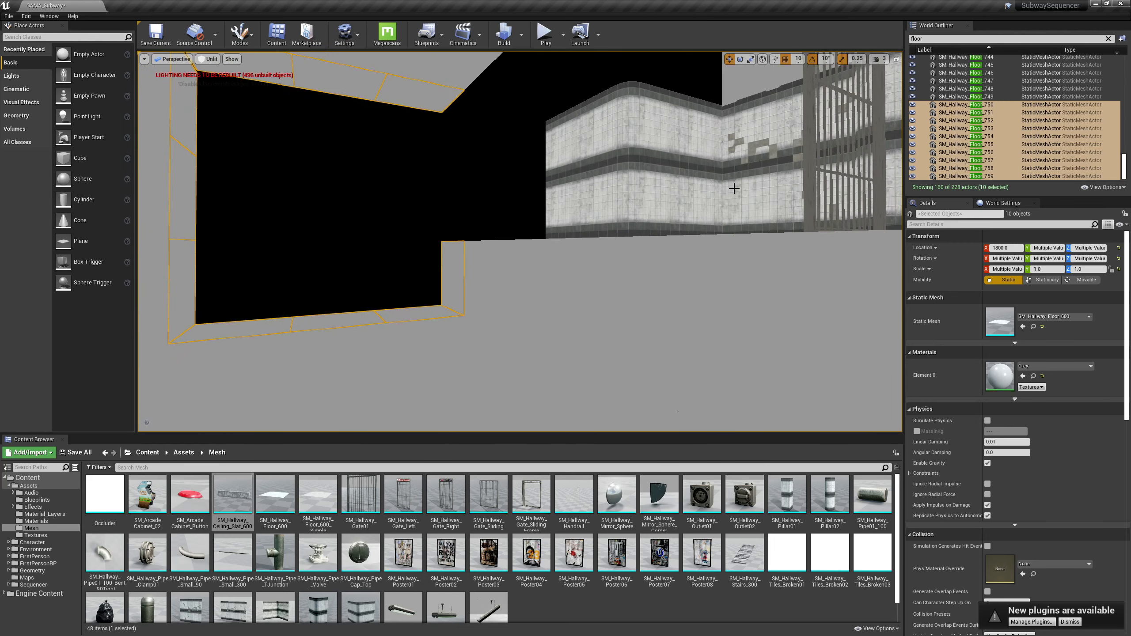
Step: Select the ceiling panels and upper wall panels along the far wall at Y -1200, starting from X 900
{"action": "right_click_drag", "start_coordinate": [460, 178], "coordinate": [458, 151]}
{"action": "right_click_drag", "start_coordinate": [536, 159], "coordinate": [509, 259]}
{"action": "left_click", "coordinate": [572, 175]}
{"action": "left_click", "coordinate": [443, 346]}
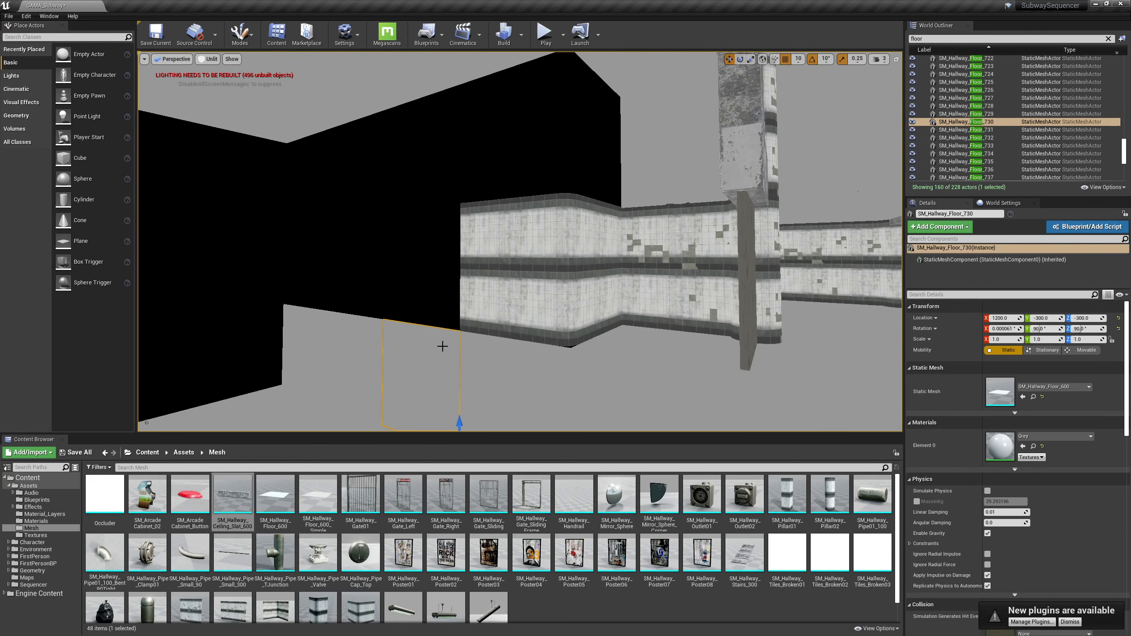
{"action": "right_click_drag", "start_coordinate": [492, 360], "coordinate": [517, 323]}
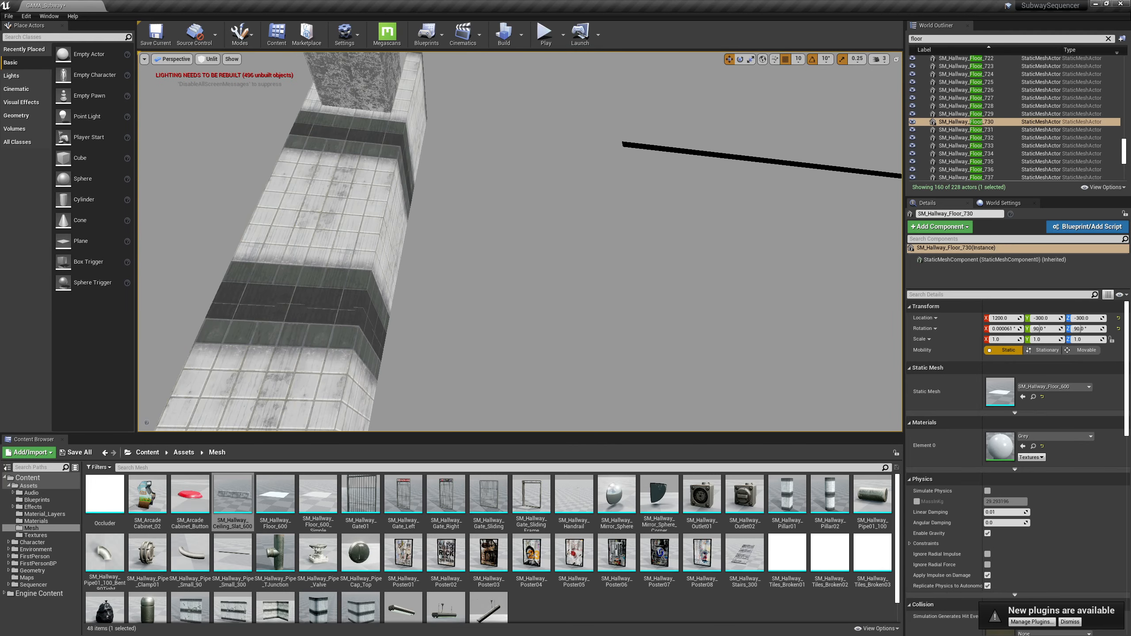
{"action": "left_click", "coordinate": [663, 183]}
{"action": "left_click", "coordinate": [690, 127], "text": "ctrl"}
{"action": "right_click_drag", "start_coordinate": [691, 189], "coordinate": [801, 203]}
{"action": "left_click", "coordinate": [652, 195], "text": "ctrl"}
{"action": "left_click", "coordinate": [606, 271], "text": "ctrl"}
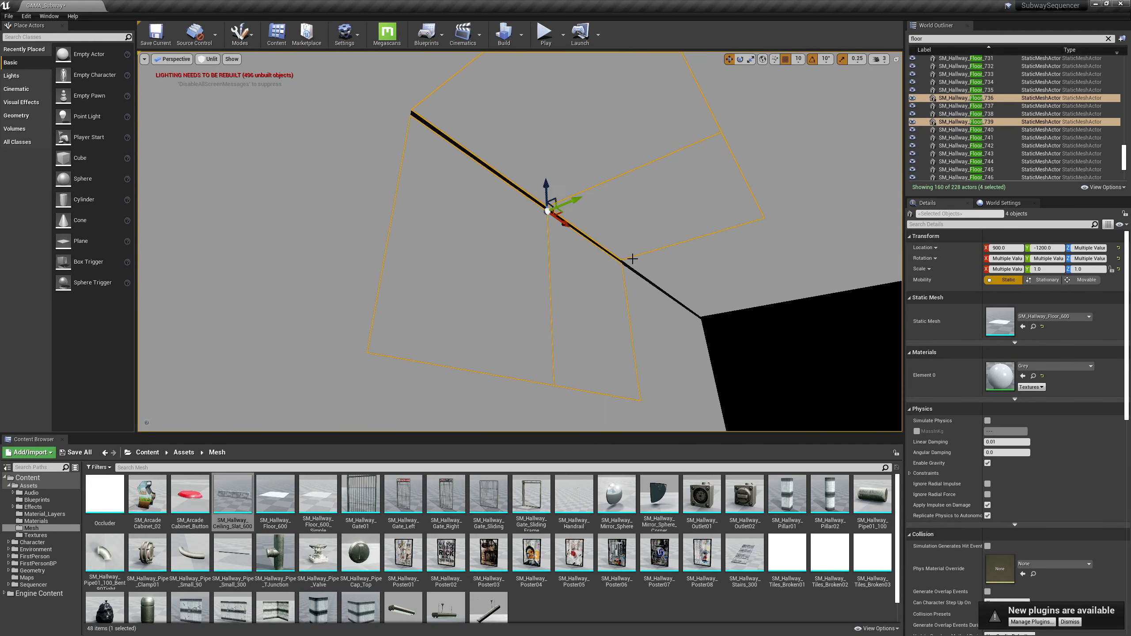
{"action": "left_click", "coordinate": [740, 255], "text": "ctrl"}
{"action": "left_click", "coordinate": [753, 295], "text": "ctrl"}
{"action": "left_click", "coordinate": [664, 339], "text": "ctrl"}
{"action": "right_click_drag", "start_coordinate": [636, 335], "coordinate": [601, 396]}
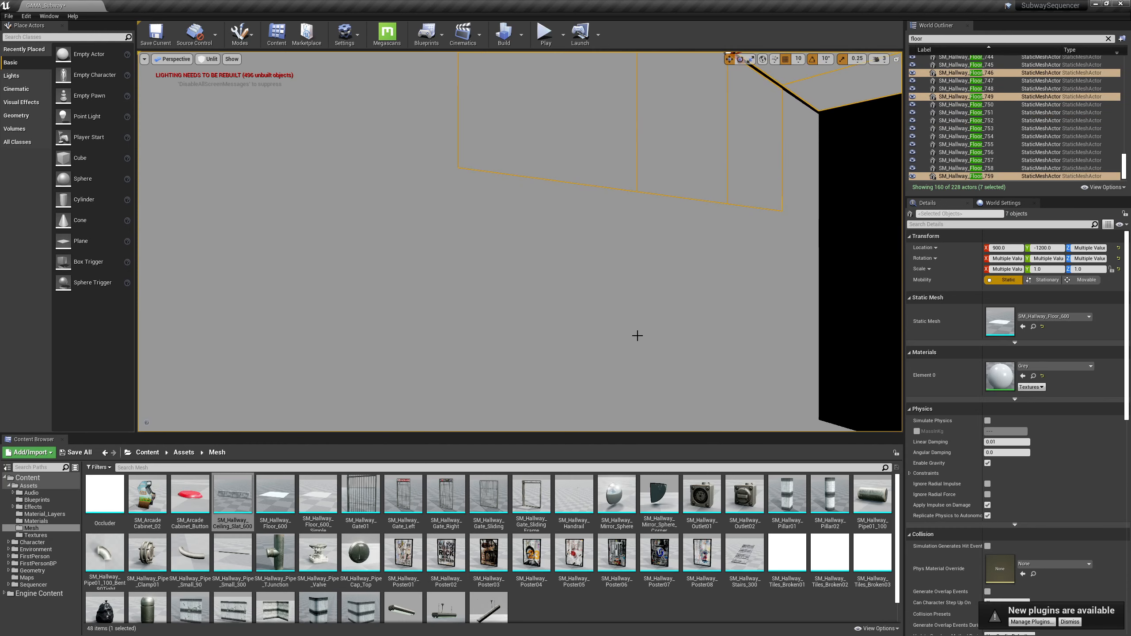
Step: Add the next lower row of far-wall panels to the selection, including the panels at the open end
{"action": "left_click", "coordinate": [624, 242], "text": "ctrl"}
{"action": "left_click", "coordinate": [686, 241], "text": "ctrl"}
{"action": "left_click", "coordinate": [791, 233], "text": "ctrl"}
{"action": "left_click", "coordinate": [802, 184], "text": "ctrl"}
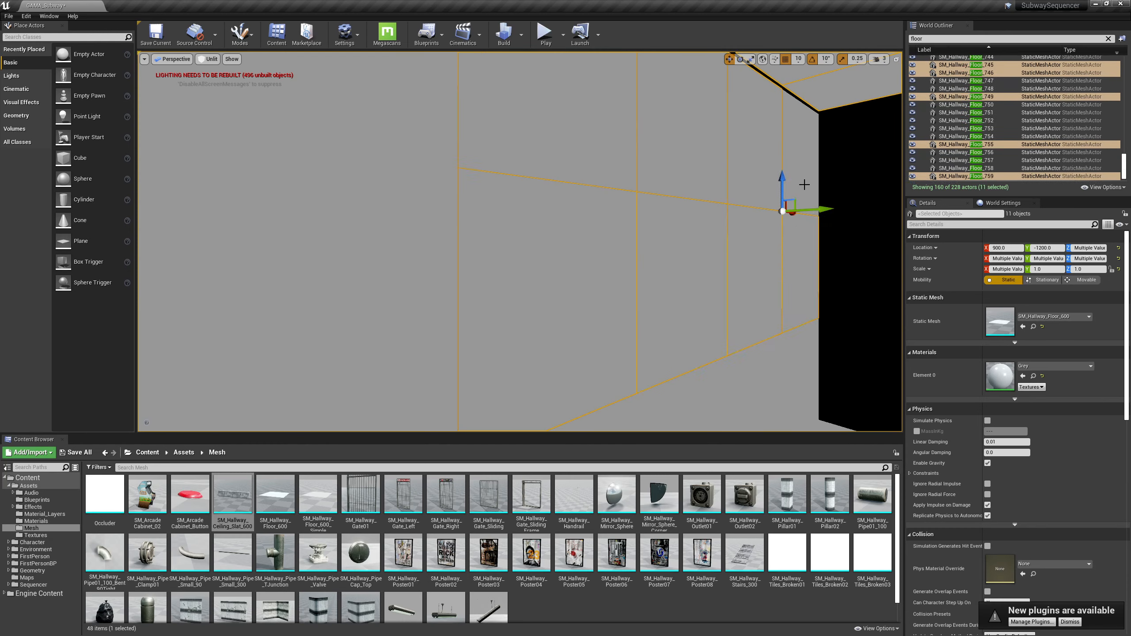
{"action": "left_click", "coordinate": [803, 177], "text": "ctrl"}
{"action": "right_click_drag", "start_coordinate": [802, 176], "coordinate": [663, 235]}
Step: Add the bottom row of far-wall panels and the adjoining first row of track floor panels to the selection
{"action": "left_click", "coordinate": [547, 266], "text": "ctrl"}
{"action": "left_click", "coordinate": [697, 229], "text": "ctrl"}
{"action": "left_click", "coordinate": [759, 196], "text": "ctrl"}
{"action": "left_click", "coordinate": [798, 173], "text": "ctrl"}
{"action": "left_click", "coordinate": [615, 383], "text": "ctrl"}
{"action": "left_click", "coordinate": [695, 324], "text": "ctrl"}
{"action": "left_click", "coordinate": [767, 286], "text": "ctrl"}
{"action": "left_click", "coordinate": [821, 248], "text": "ctrl"}
{"action": "mouse_move", "coordinate": [820, 248]}
{"action": "right_mouse_down"}
{"action": "mouse_move", "coordinate": [897, 263]}
{"action": "mouse_move", "coordinate": [831, 248]}
{"action": "right_mouse_up"}
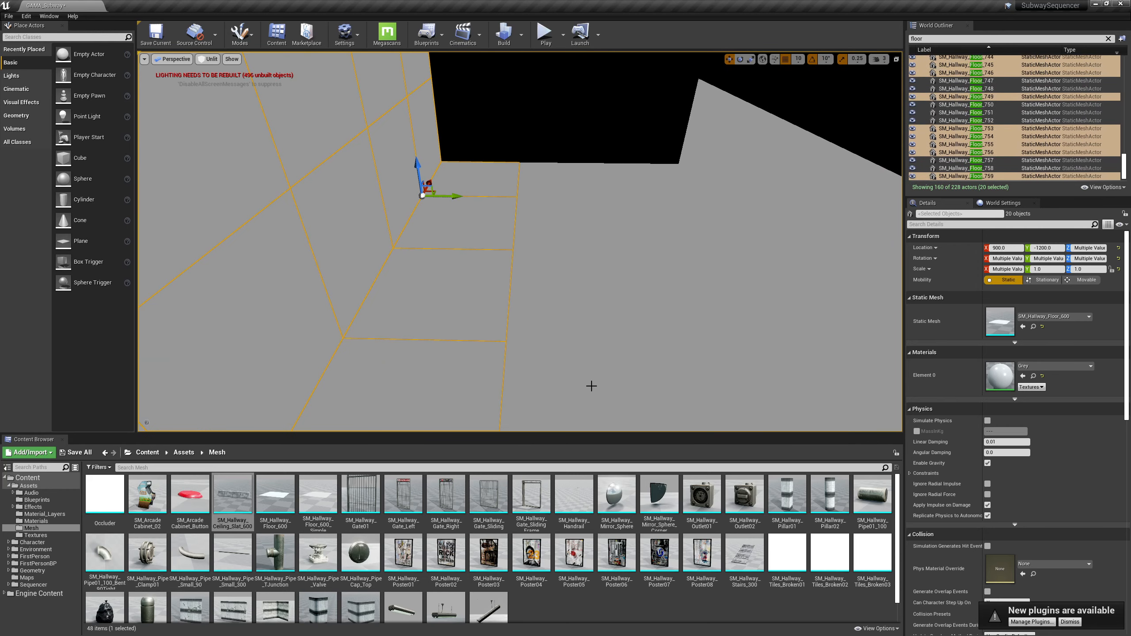
Step: Add the second and third rows of track floor panels, four panels each, to the current selection
{"action": "left_click", "coordinate": [574, 389], "text": "ctrl"}
{"action": "left_click", "coordinate": [543, 294], "text": "ctrl"}
{"action": "left_click", "coordinate": [546, 218], "text": "ctrl"}
{"action": "left_click", "coordinate": [543, 176], "text": "ctrl"}
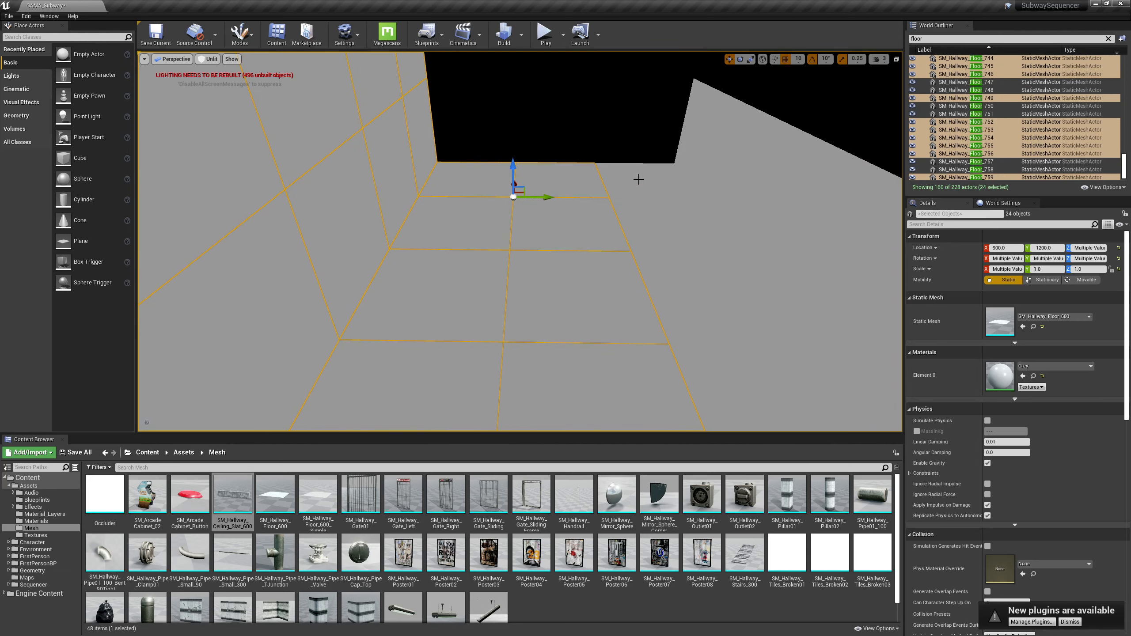
{"action": "left_click", "coordinate": [639, 177], "text": "ctrl"}
{"action": "left_click", "coordinate": [652, 221], "text": "ctrl"}
{"action": "left_click", "coordinate": [674, 288], "text": "ctrl"}
{"action": "left_click", "coordinate": [714, 374], "text": "ctrl"}
{"action": "right_click_drag", "start_coordinate": [715, 374], "coordinate": [752, 388]}
Step: Add the four plain side panels below the platform edge, opposite the far wall, to the selection
{"action": "left_click", "coordinate": [638, 295], "text": "ctrl"}
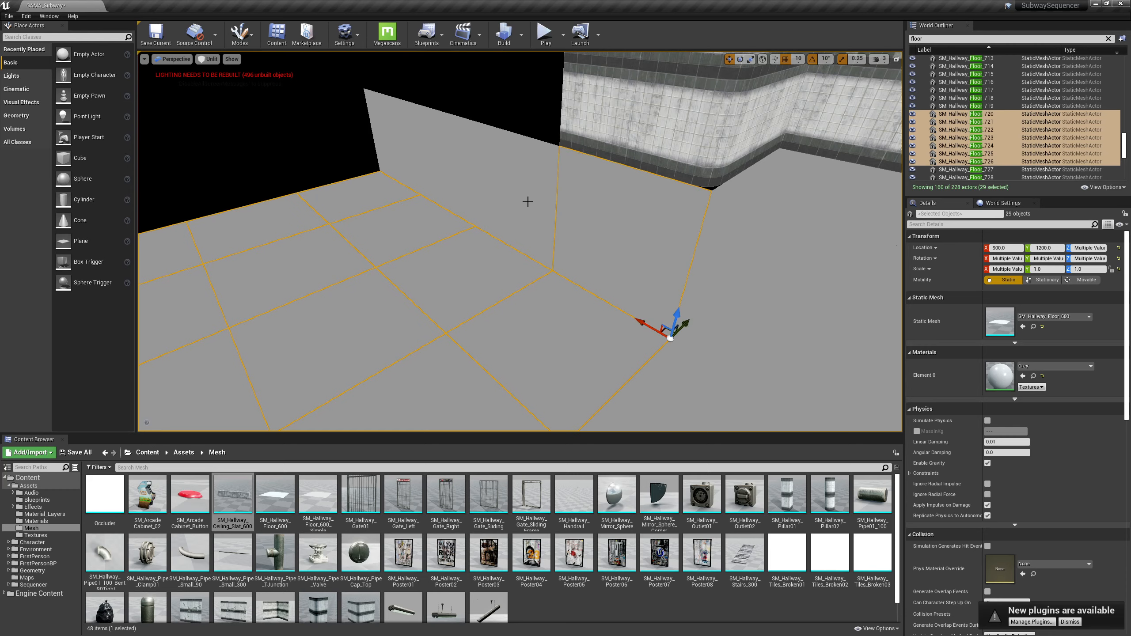
{"action": "left_click", "coordinate": [527, 200], "text": "ctrl"}
{"action": "left_click", "coordinate": [437, 168], "text": "ctrl"}
{"action": "left_click", "coordinate": [379, 144], "text": "ctrl"}
{"action": "right_click_drag", "start_coordinate": [383, 129], "coordinate": [379, 58]}
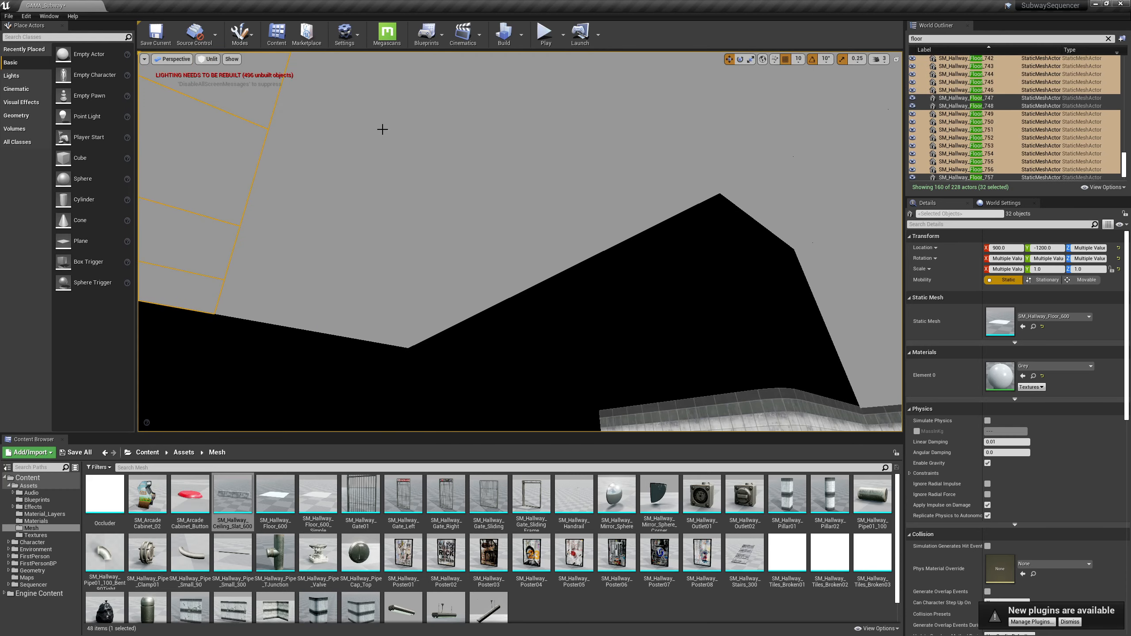
Step: Add the remaining two rows of ceiling panels above the track section to the selection, making forty panels selected
{"action": "left_click", "coordinate": [245, 296], "text": "ctrl"}
{"action": "left_click", "coordinate": [319, 306], "text": "ctrl"}
{"action": "left_click", "coordinate": [362, 284], "text": "ctrl"}
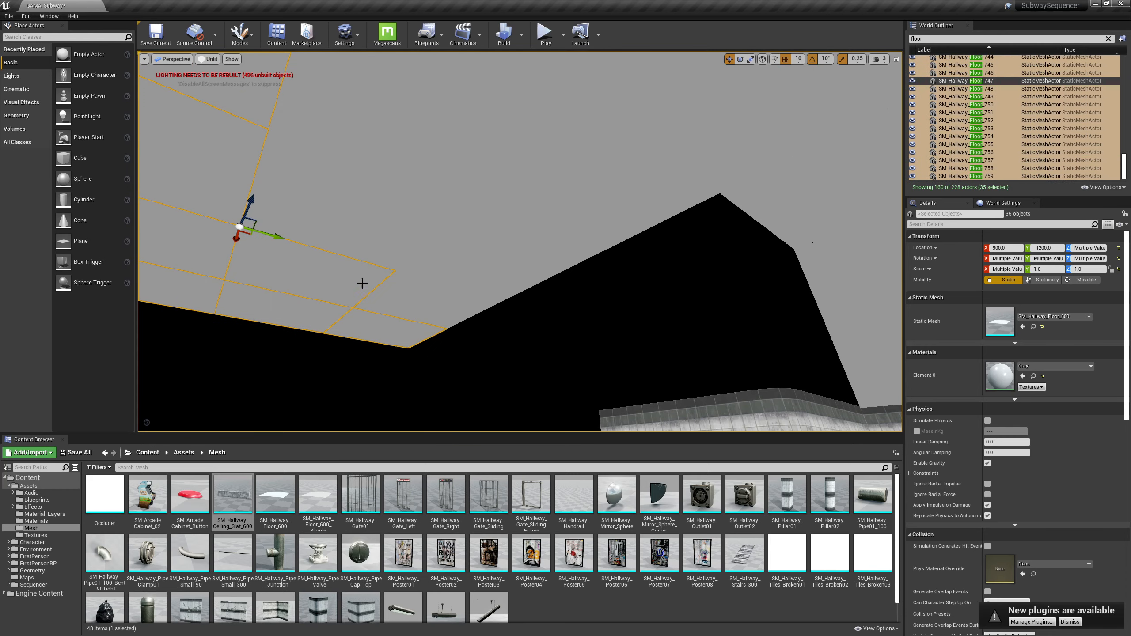
{"action": "left_click", "coordinate": [403, 297], "text": "ctrl"}
{"action": "left_click", "coordinate": [490, 267], "text": "ctrl"}
{"action": "left_click", "coordinate": [338, 228], "text": "ctrl"}
{"action": "left_click", "coordinate": [357, 156], "text": "ctrl"}
{"action": "left_click", "coordinate": [467, 200], "text": "ctrl"}
Step: Duplicate the forty selected tunnel panels to the opposite end of the track and align them at X -2100
{"action": "left_click_drag", "start_coordinate": [463, 213], "coordinate": [528, 147], "text": "alt+shift"}
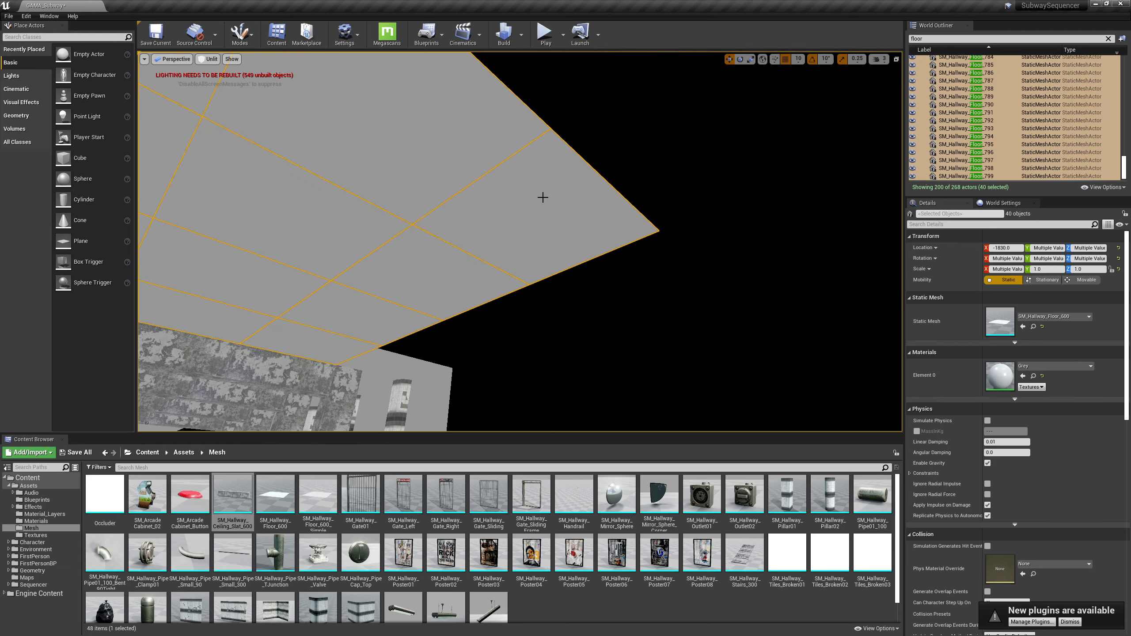
{"action": "right_click_drag", "start_coordinate": [543, 197], "coordinate": [552, 256]}
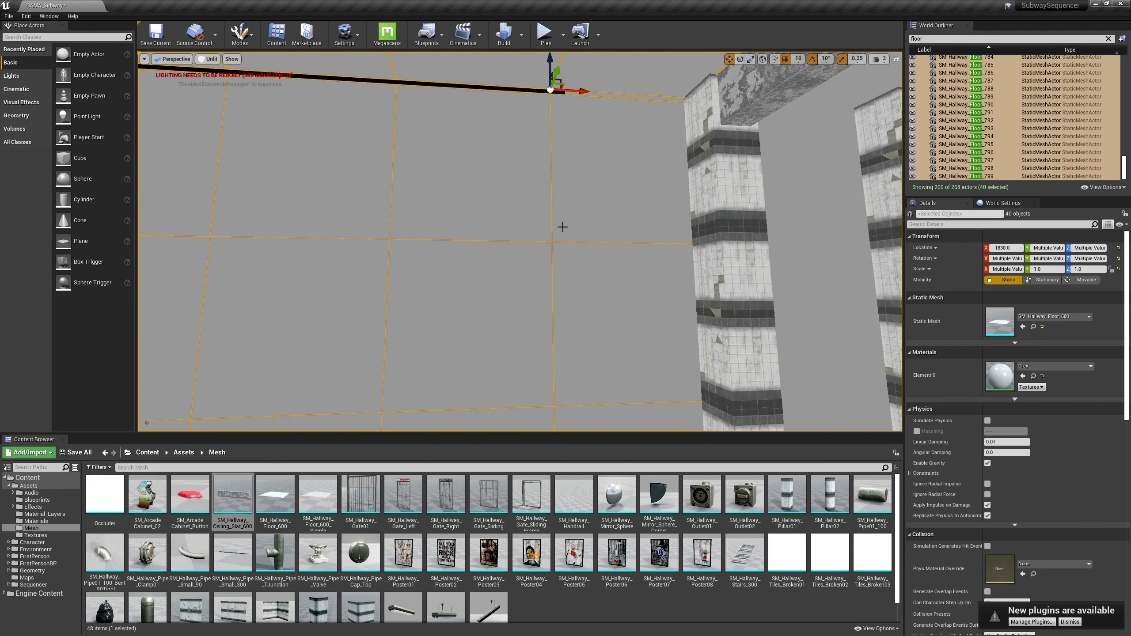
{"action": "left_click_drag", "start_coordinate": [578, 93], "coordinate": [455, 88]}
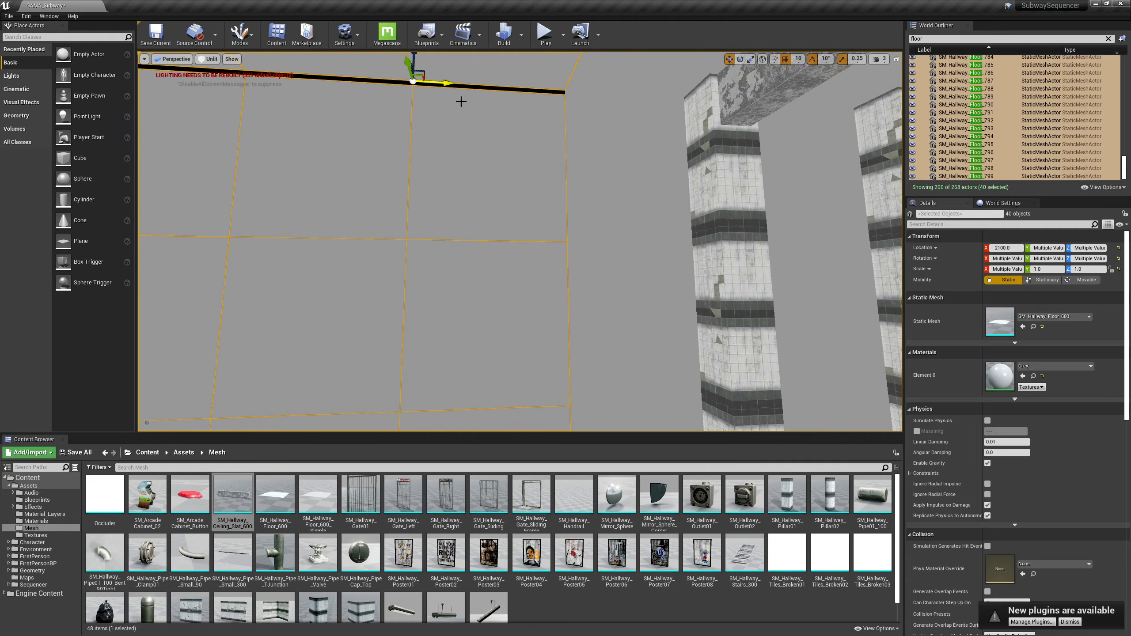
Step: Delete the plain panel above the straight tiled wall at X 600 and stack a copy of that wall at Z 510
{"action": "right_click_drag", "start_coordinate": [462, 102], "coordinate": [694, 101]}
{"action": "right_click_drag", "start_coordinate": [524, 219], "coordinate": [399, 306]}
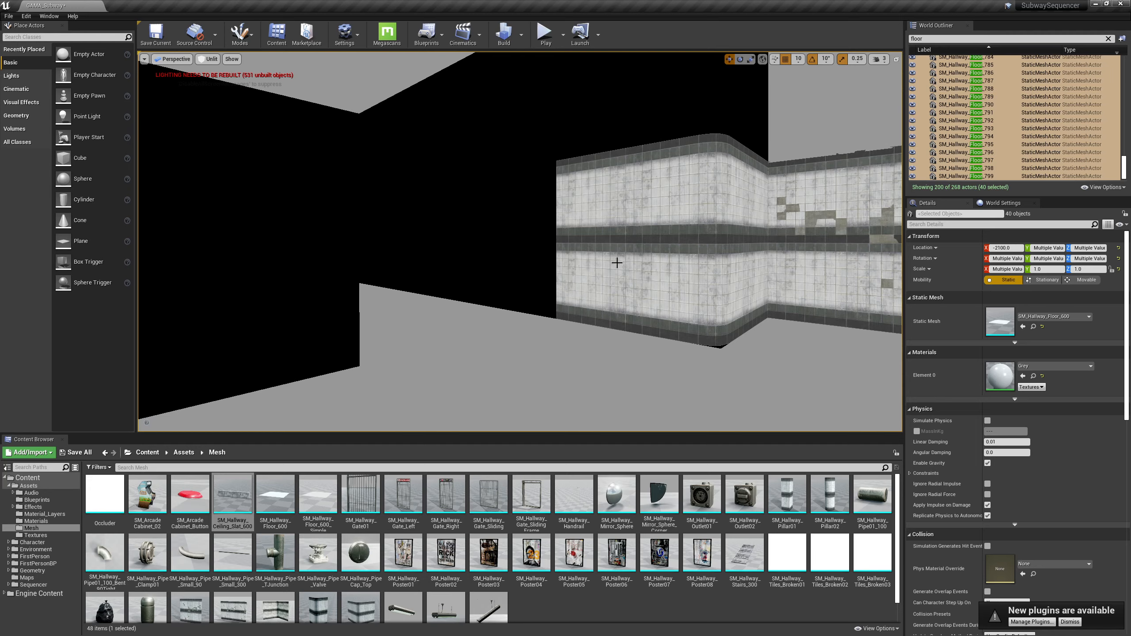
{"action": "right_click_drag", "start_coordinate": [617, 263], "coordinate": [628, 227]}
{"action": "left_click", "coordinate": [623, 228]}
{"action": "left_click", "coordinate": [562, 235]}
{"action": "key", "text": "Delete"}
{"action": "left_click", "coordinate": [562, 338]}
{"action": "right_click_drag", "start_coordinate": [578, 312], "coordinate": [548, 338]}
{"action": "left_click_drag", "start_coordinate": [705, 365], "coordinate": [706, 223], "text": "alt"}
Step: Duplicate the curved outer corner wall at X 900 upward, stacking the copy directly above it
{"action": "right_click_drag", "start_coordinate": [688, 277], "coordinate": [739, 277]}
{"action": "right_click_drag", "start_coordinate": [534, 338], "coordinate": [481, 340]}
{"action": "left_click", "coordinate": [370, 343]}
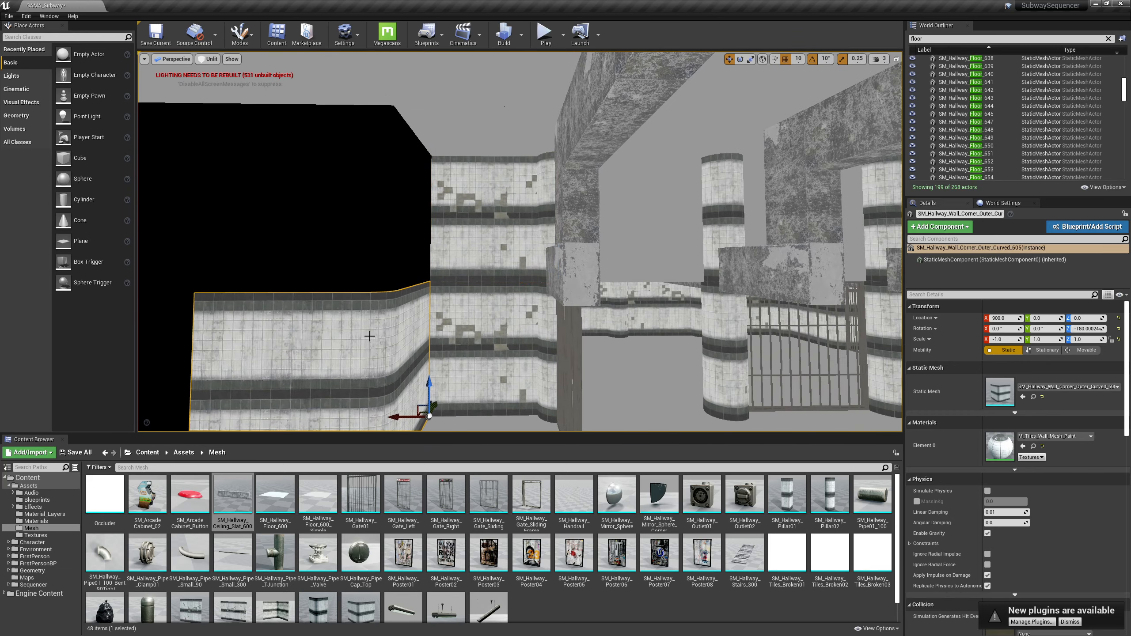
{"action": "left_click_drag", "start_coordinate": [424, 369], "coordinate": [413, 247], "text": "alt"}
Step: Select the two stacked straight tiled walls beside the corner and duplicate them along X to 900
{"action": "left_click", "coordinate": [481, 237]}
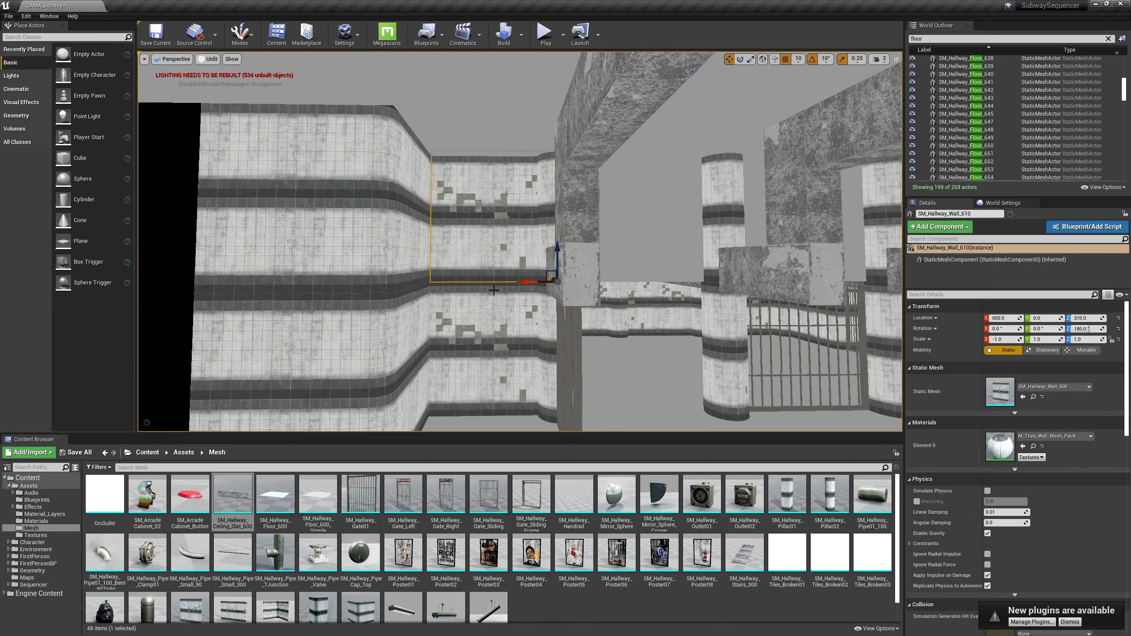
{"action": "left_click", "coordinate": [484, 327], "text": "ctrl"}
{"action": "right_click_drag", "start_coordinate": [498, 301], "coordinate": [449, 312]}
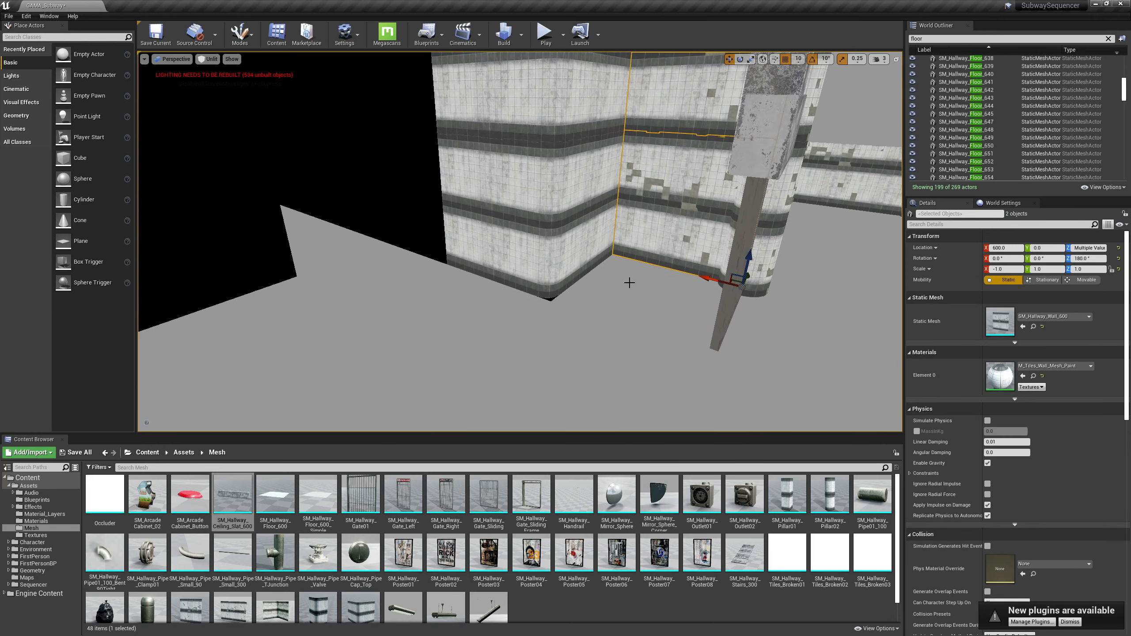
{"action": "left_click_drag", "start_coordinate": [705, 279], "coordinate": [586, 251], "text": "alt"}
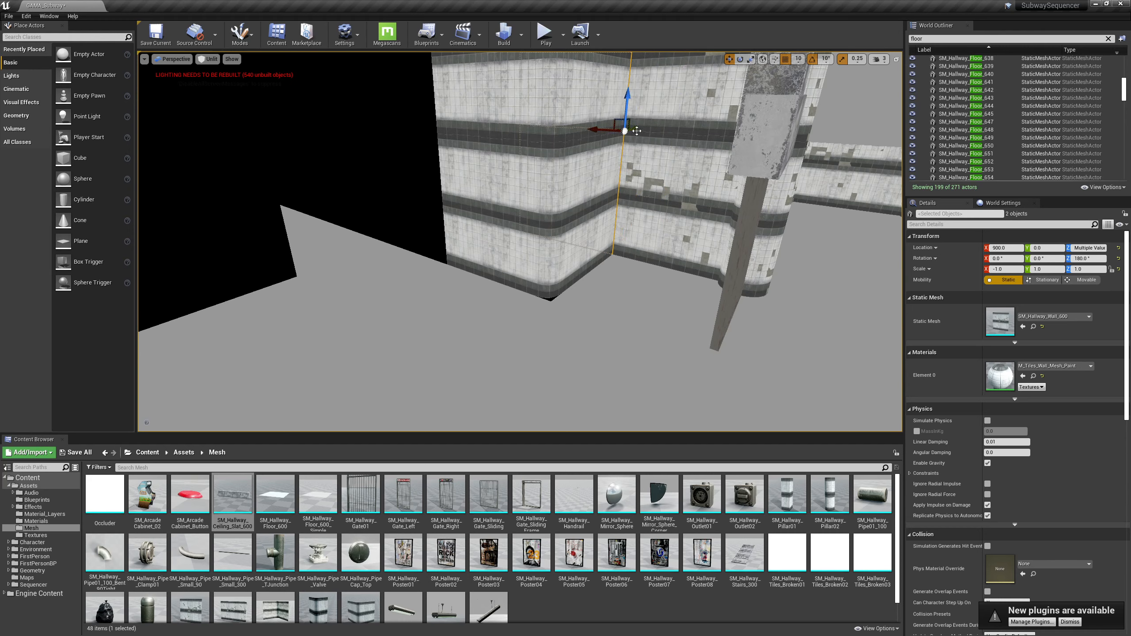
Step: Line the copied wall pair up at Y -300 and duplicate it along X to extend the tiled wall past the corner
{"action": "left_click_drag", "start_coordinate": [632, 130], "coordinate": [421, 129]}
{"action": "key", "text": "f"}
{"action": "left_click_drag", "start_coordinate": [605, 239], "coordinate": [358, 230], "text": "alt"}
Step: Select all ten tiled walls of this end, including both curved corners and the straight pair at X 600
{"action": "left_click", "coordinate": [395, 316], "text": "ctrl"}
{"action": "left_click", "coordinate": [423, 205], "text": "ctrl"}
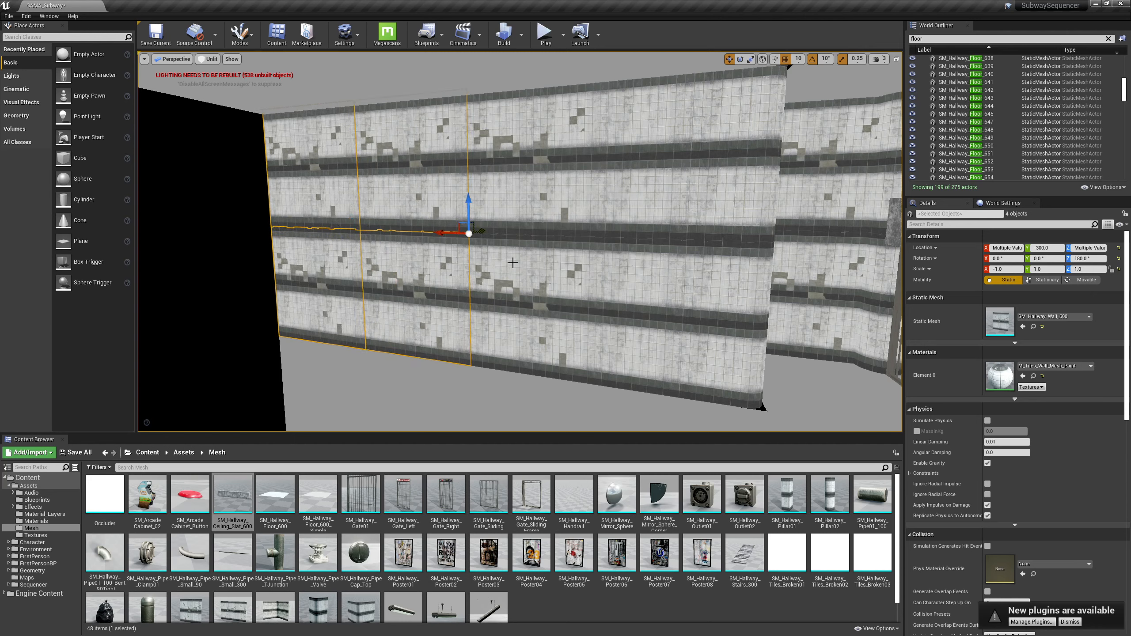
{"action": "left_click", "coordinate": [525, 316], "text": "ctrl"}
{"action": "left_click", "coordinate": [596, 233], "text": "ctrl"}
{"action": "left_click", "coordinate": [641, 236], "text": "ctrl"}
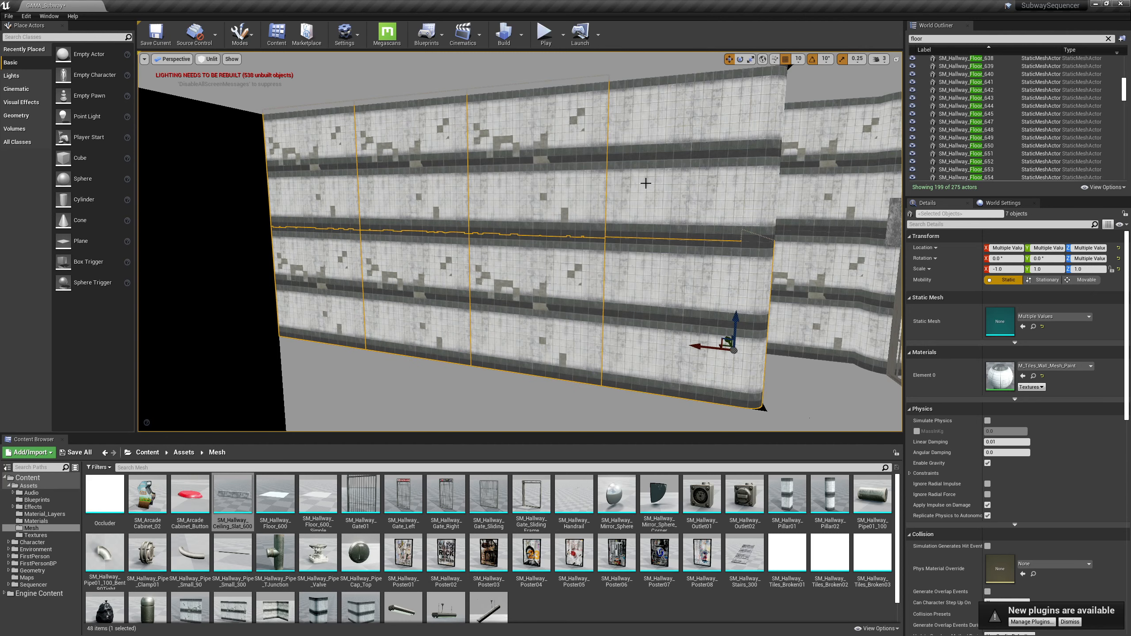
{"action": "left_click", "coordinate": [646, 183], "text": "ctrl"}
{"action": "right_click_drag", "start_coordinate": [720, 271], "coordinate": [720, 271]}
{"action": "left_click", "coordinate": [693, 193], "text": "ctrl"}
{"action": "left_click", "coordinate": [695, 163], "text": "ctrl"}
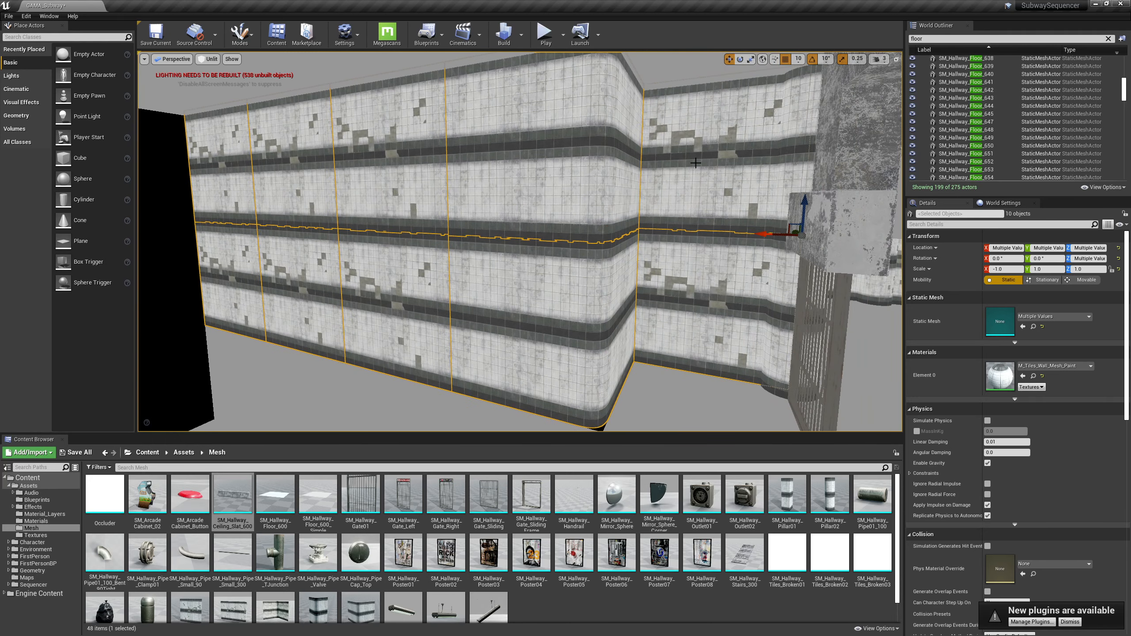
Step: Duplicate the ten selected tiled walls toward the opposite end of the hallway and mirror the copies along X
{"action": "right_click_drag", "start_coordinate": [699, 227], "coordinate": [718, 231]}
{"action": "left_click_drag", "start_coordinate": [735, 225], "coordinate": [770, 230], "text": "alt"}
{"action": "right_click_drag", "start_coordinate": [770, 229], "coordinate": [770, 230]}
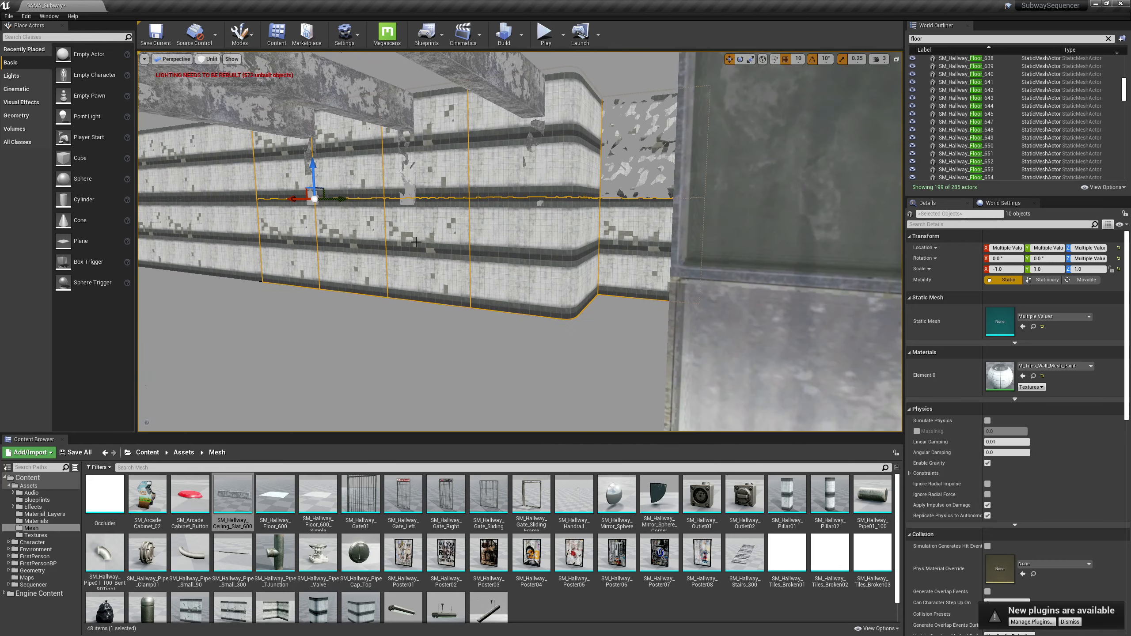
{"action": "left_click_drag", "start_coordinate": [297, 200], "coordinate": [307, 207], "text": "shift"}
{"action": "right_click", "coordinate": [421, 241]}
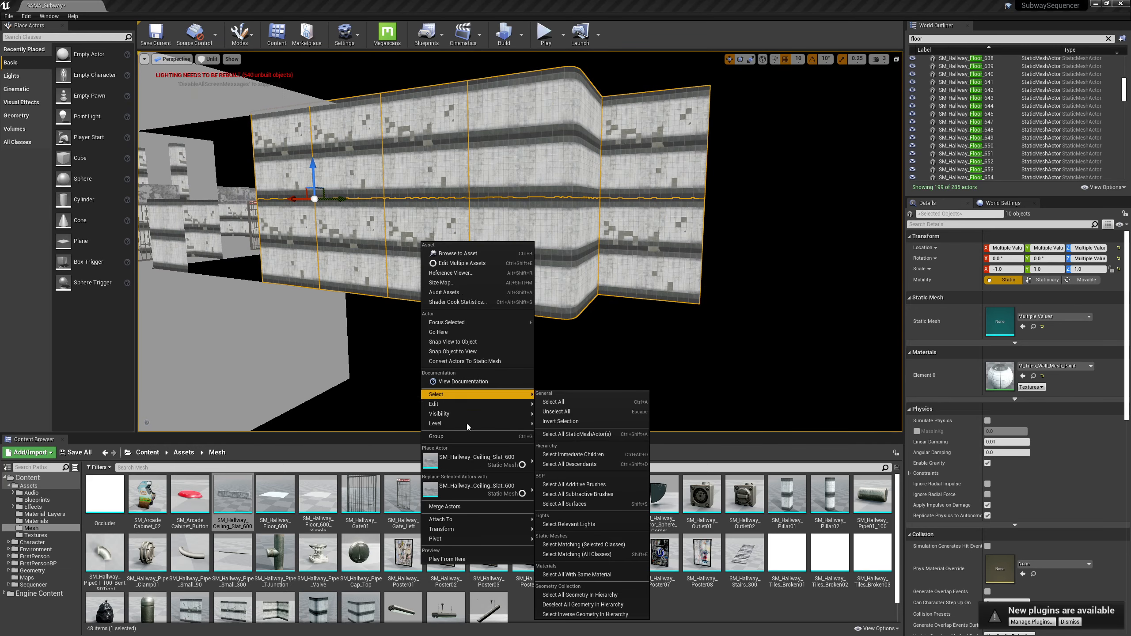
{"action": "mouse_move", "coordinate": [481, 532]}
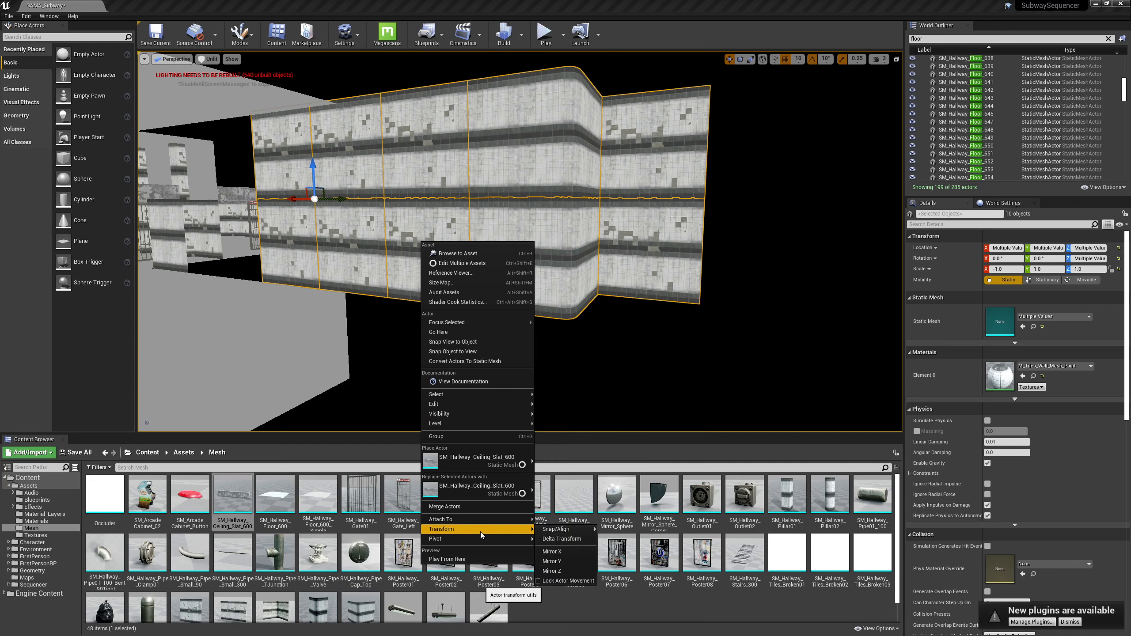
{"action": "left_click", "coordinate": [562, 551]}
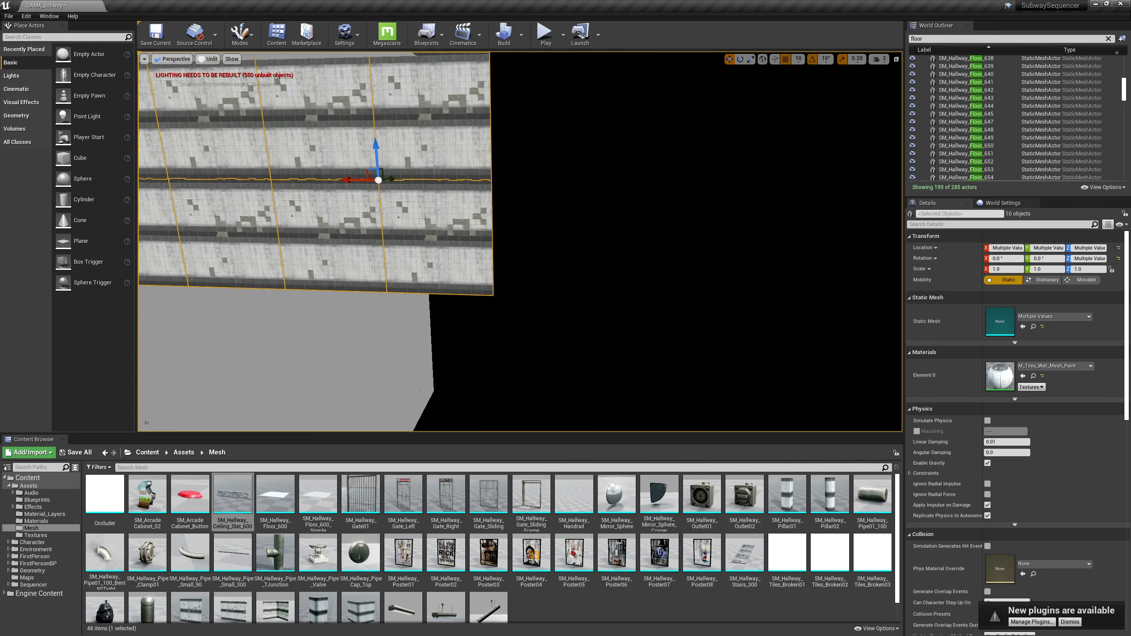
Step: Delete the plain floor-mesh panel at X -900, Z 610 that overlaps the upper tiled wall
{"action": "right_click_drag", "start_coordinate": [491, 263], "coordinate": [519, 165]}
{"action": "left_click", "coordinate": [519, 165]}
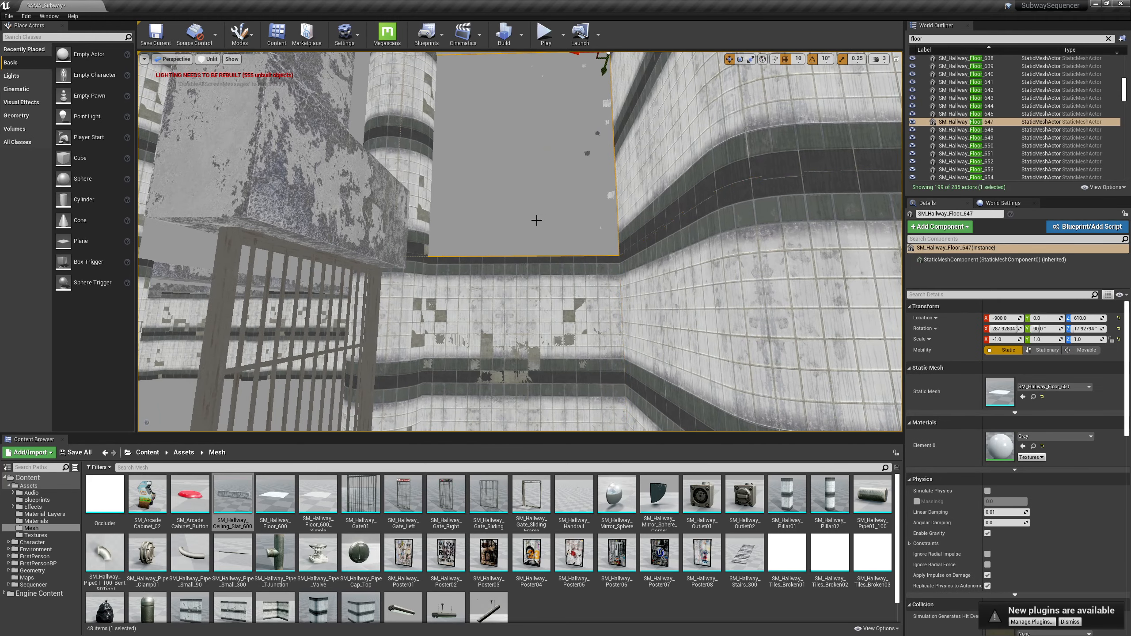
{"action": "key", "text": "f"}
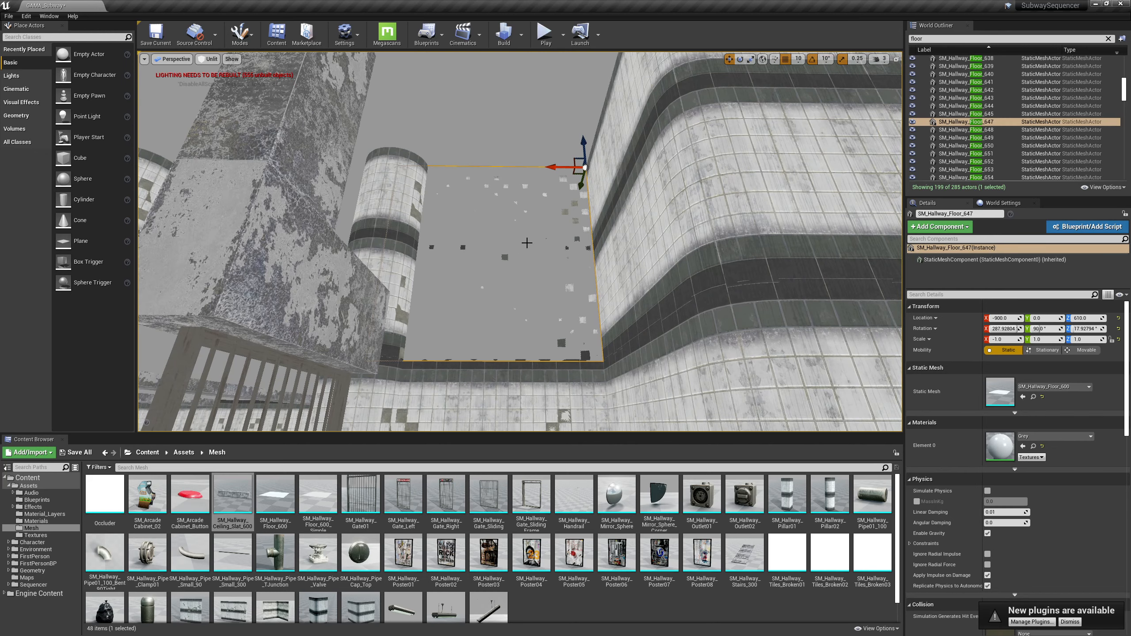
{"action": "key", "text": "Delete"}
Step: Clear the World Outliner search and delete the duplicate straight tiled wall overlapping at X -600, Z 0
{"action": "right_click_drag", "start_coordinate": [535, 239], "coordinate": [539, 265]}
{"action": "left_click", "coordinate": [540, 267]}
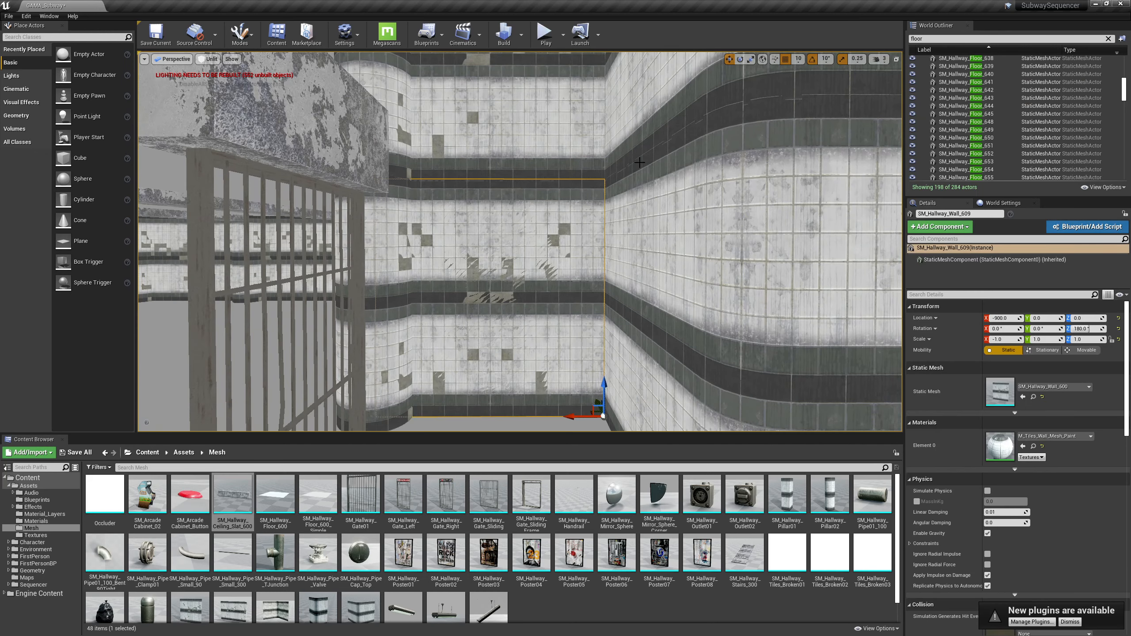
{"action": "left_click", "coordinate": [1108, 38]}
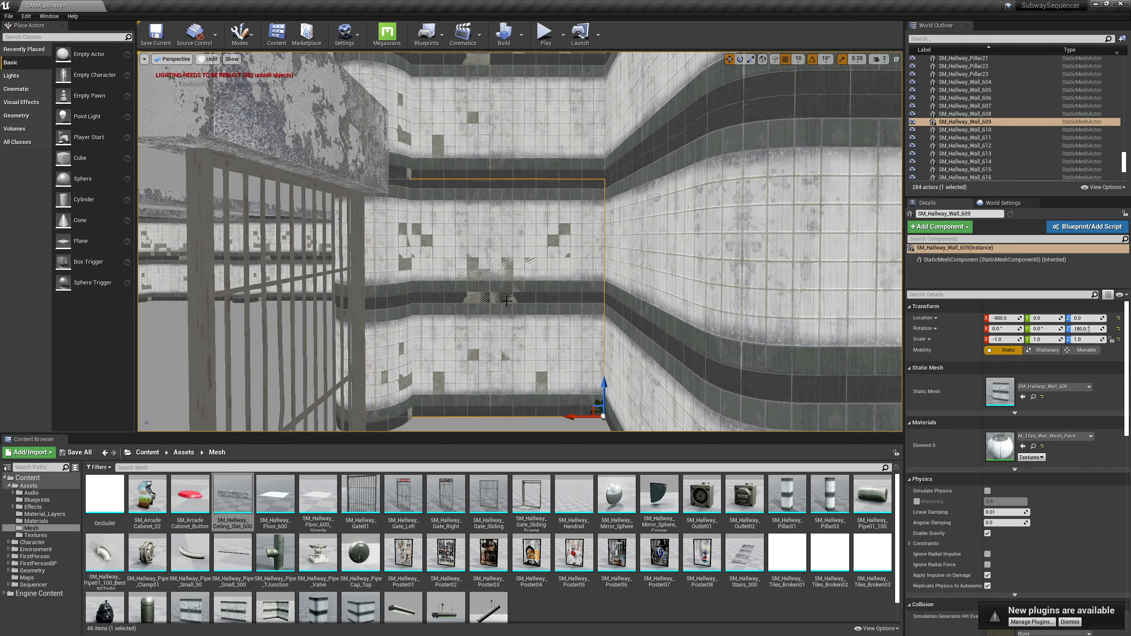
{"action": "left_click", "coordinate": [509, 358]}
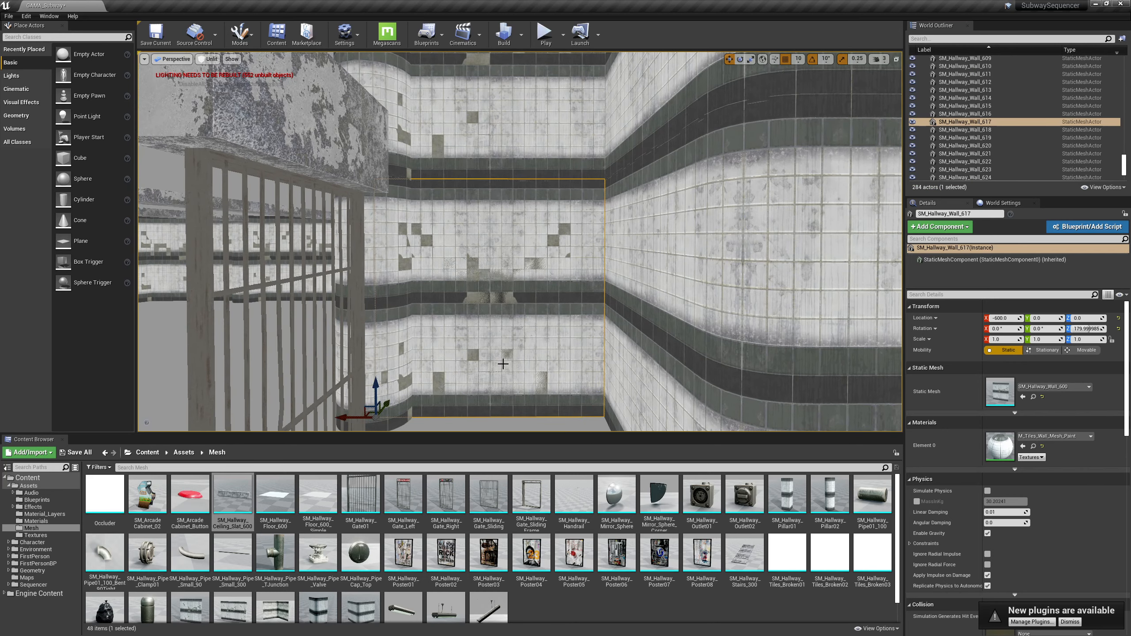
{"action": "mouse_move", "coordinate": [508, 328]}
{"action": "right_mouse_down"}
{"action": "mouse_move", "coordinate": [507, 392]}
{"action": "mouse_move", "coordinate": [512, 383]}
{"action": "mouse_move", "coordinate": [494, 419]}
{"action": "mouse_move", "coordinate": [507, 327]}
{"action": "right_mouse_up"}
{"action": "key", "text": "w"}
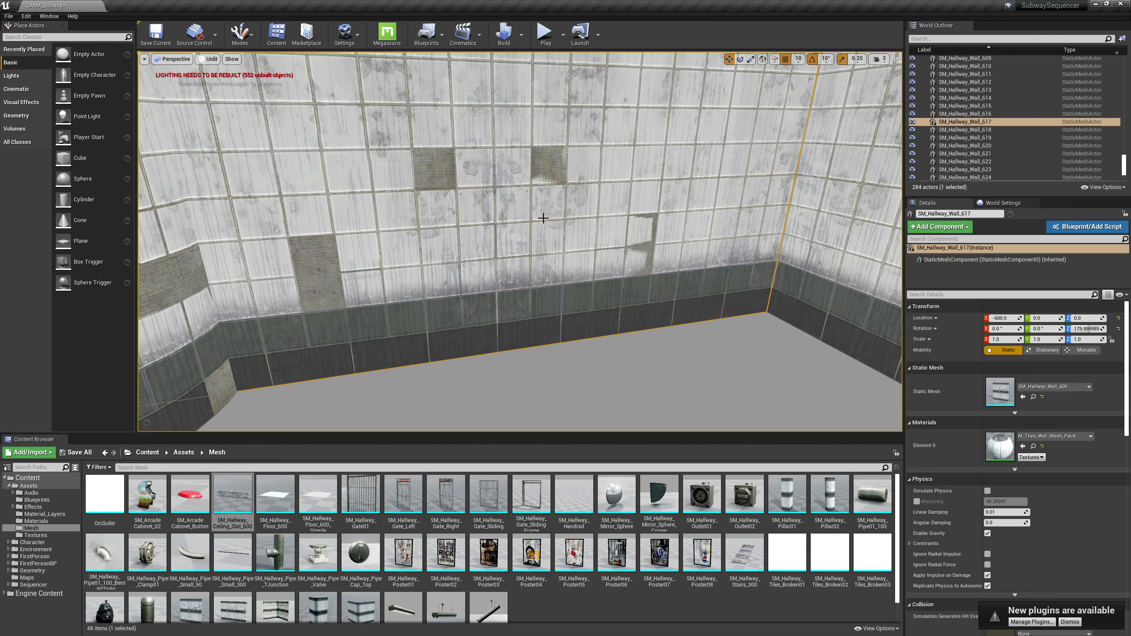
{"action": "left_click_drag", "start_coordinate": [595, 214], "coordinate": [563, 117], "text": "alt"}
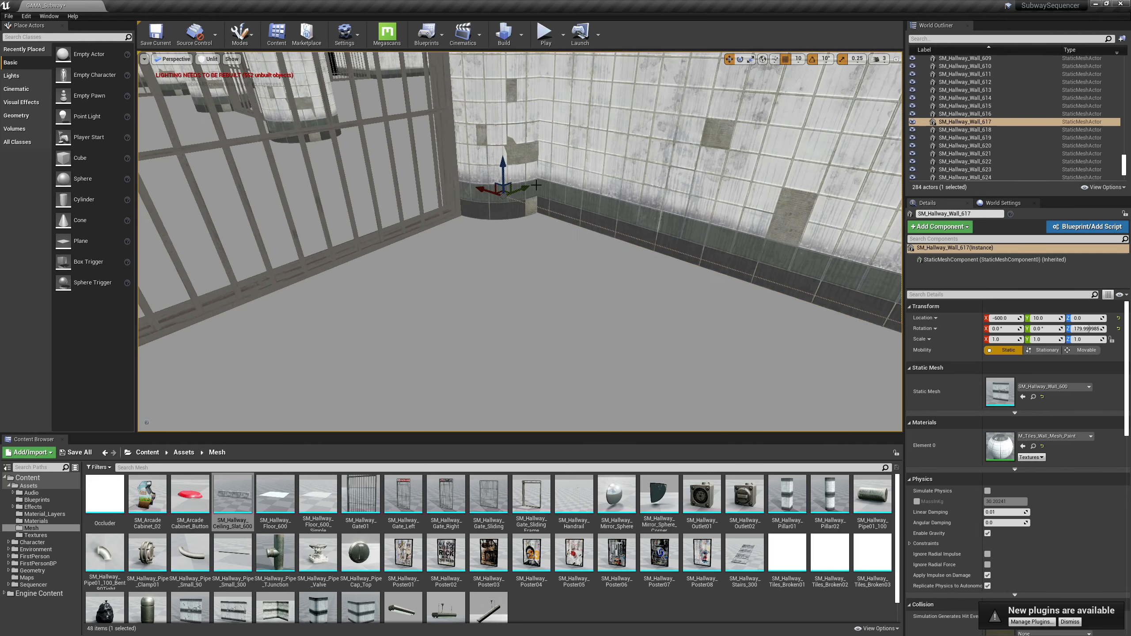
{"action": "left_click_drag", "start_coordinate": [523, 190], "coordinate": [549, 191]}
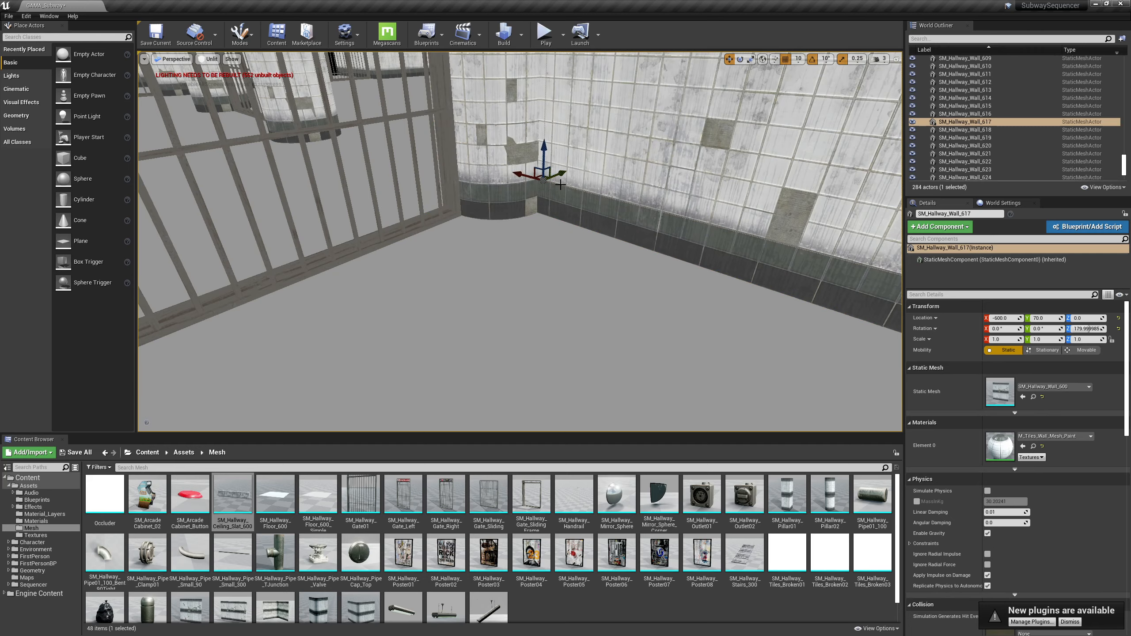
{"action": "key", "text": "Delete"}
Step: Delete the overlapping lower curved outer corner wall at X -1200, Y -300
{"action": "left_click", "coordinate": [667, 144]}
{"action": "right_click_drag", "start_coordinate": [666, 144], "coordinate": [713, 94]}
{"action": "right_click_drag", "start_coordinate": [643, 193], "coordinate": [708, 194]}
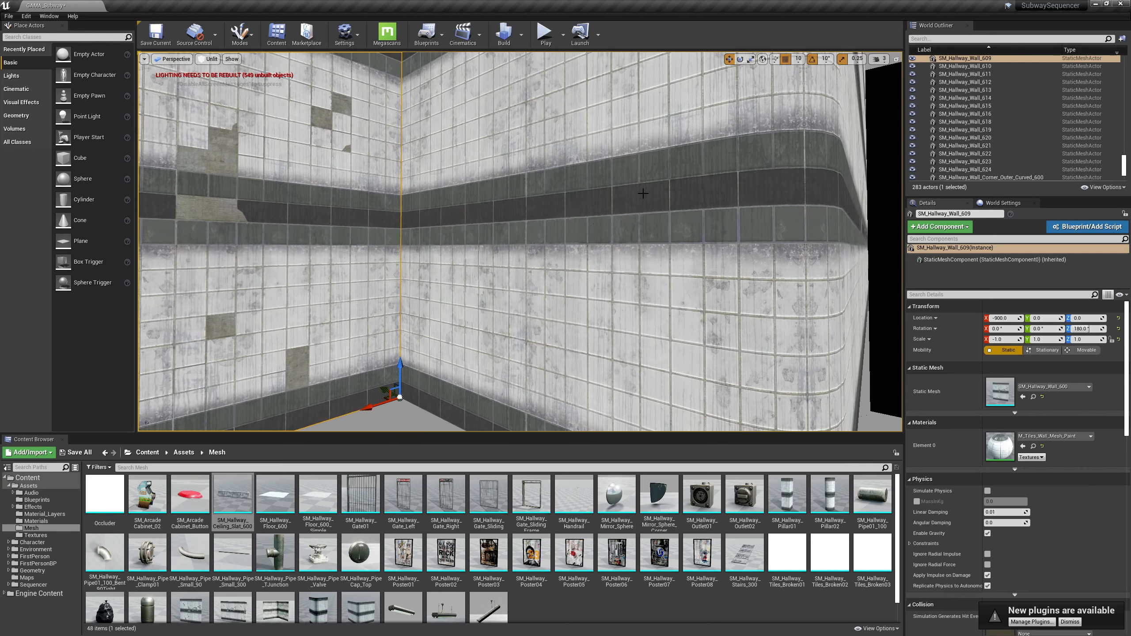
{"action": "left_click", "coordinate": [605, 281]}
{"action": "right_click_drag", "start_coordinate": [604, 281], "coordinate": [605, 357]}
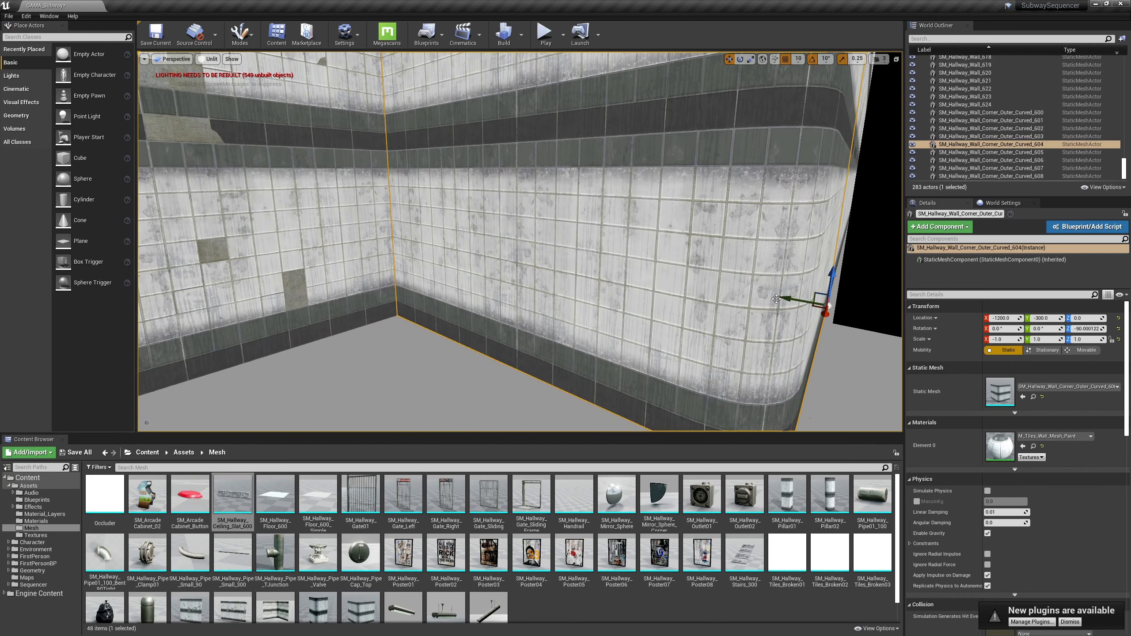
{"action": "key", "text": "Delete"}
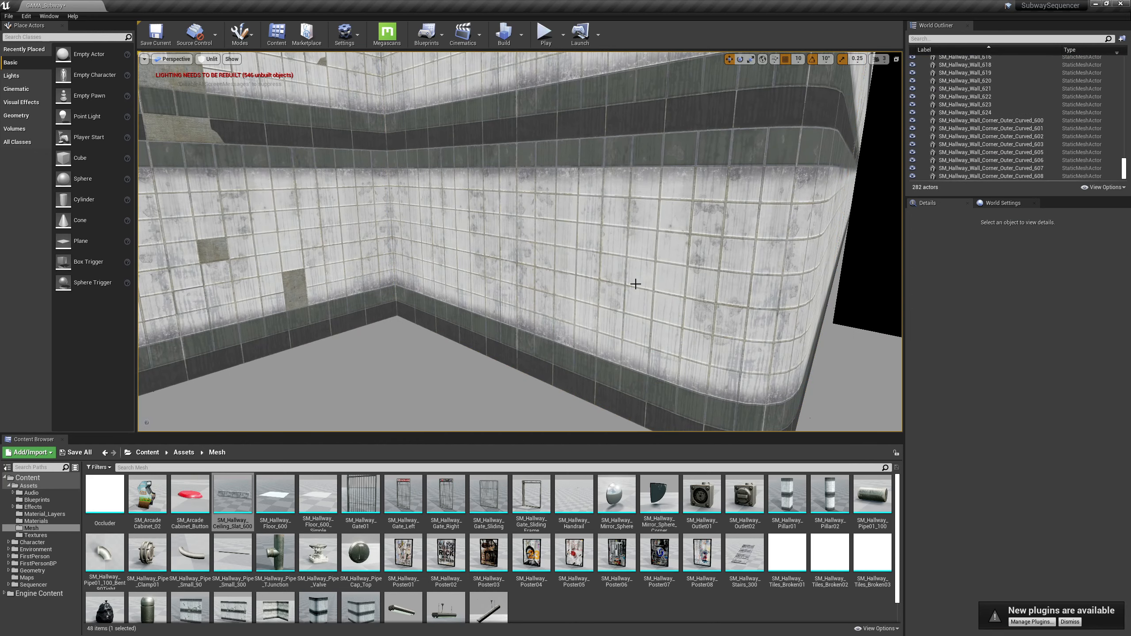
Step: Try deleting the upper curved corner wall, undo the deletion, and clear the selection
{"action": "right_click_drag", "start_coordinate": [631, 283], "coordinate": [636, 196]}
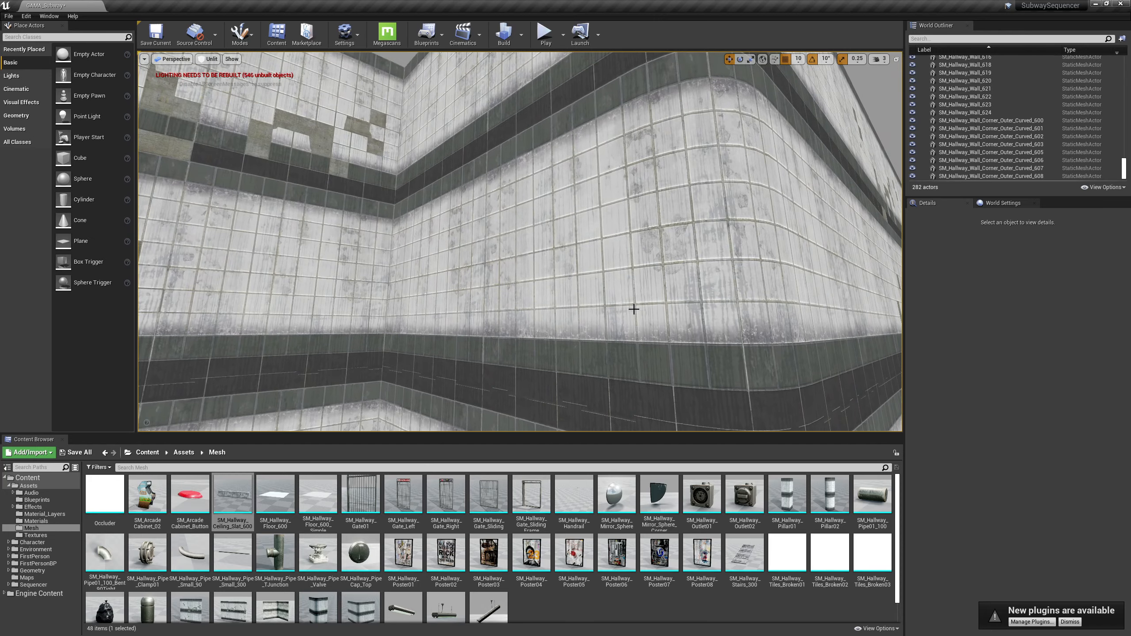
{"action": "left_click", "coordinate": [634, 308]}
{"action": "key", "text": "Delete"}
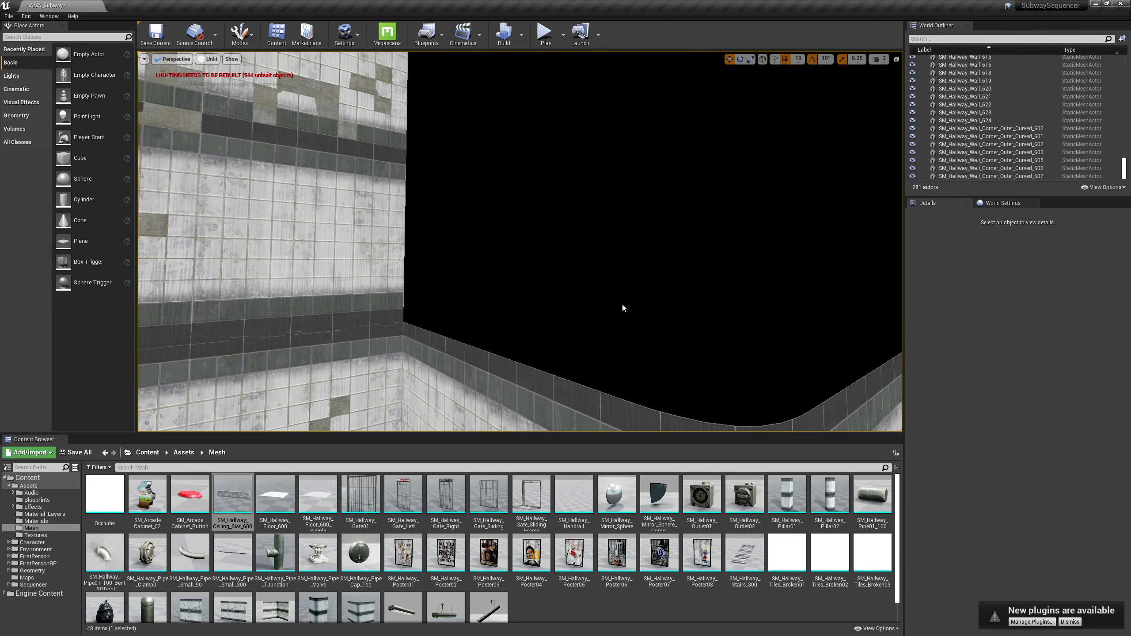
{"action": "key", "text": "ctrl+z"}
{"action": "right_click_drag", "start_coordinate": [622, 308], "coordinate": [559, 232]}
{"action": "key", "text": "Escape"}
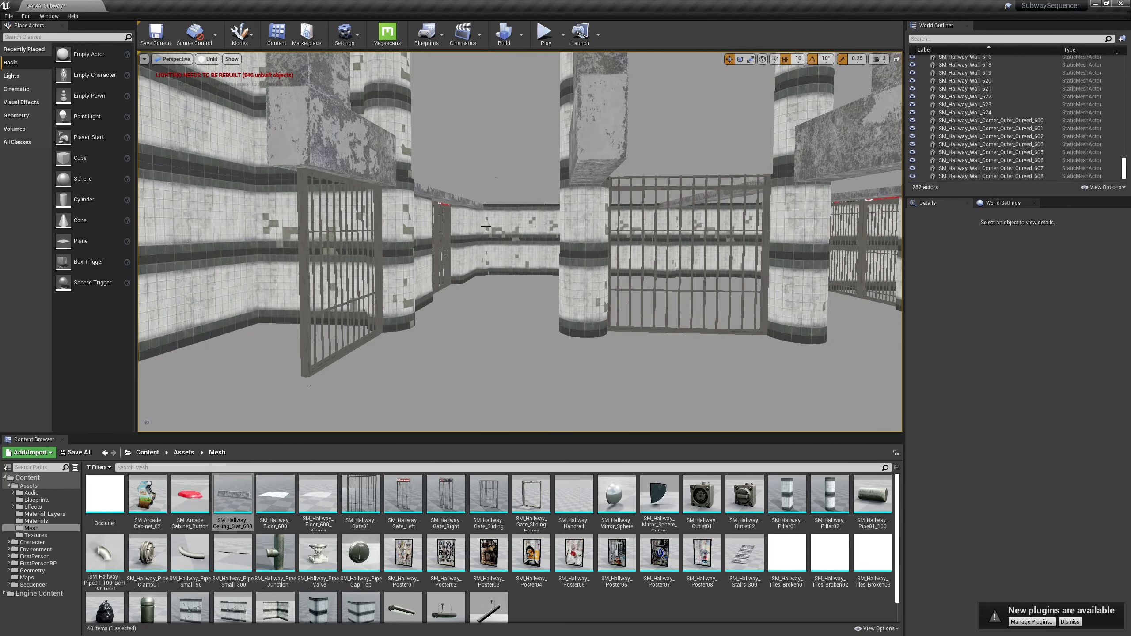
Step: Select four adjacent plain panels along the far wall at Y -1200 and duplicate them, placing the copies at Z 900
{"action": "right_click_drag", "start_coordinate": [486, 226], "coordinate": [569, 257]}
{"action": "left_click", "coordinate": [569, 258]}
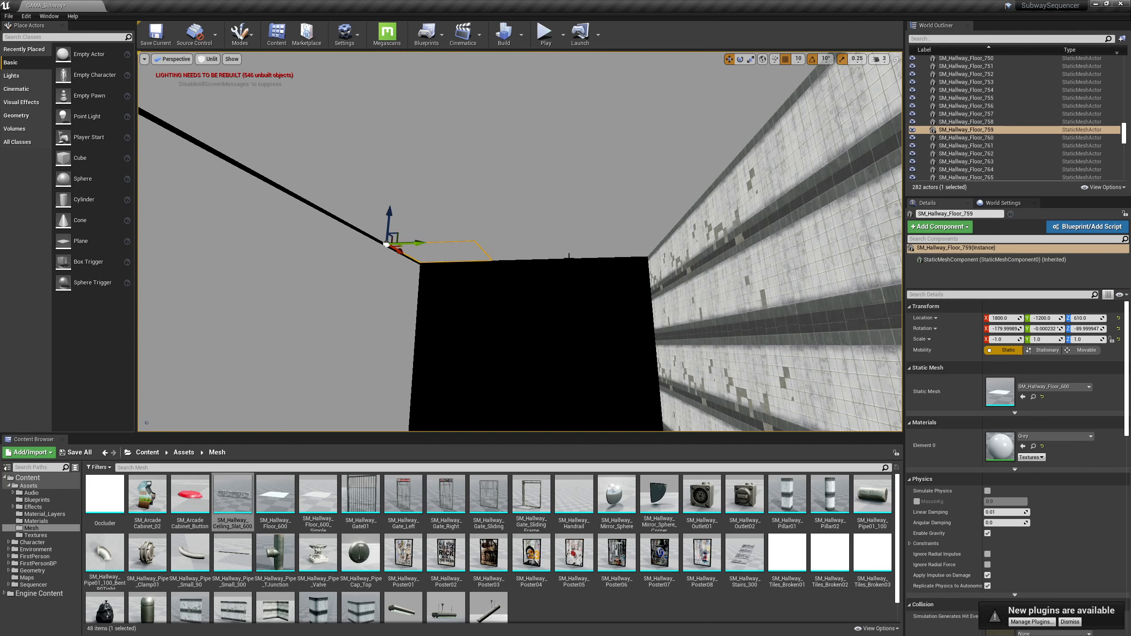
{"action": "left_click", "coordinate": [642, 246]}
{"action": "key", "text": "f"}
{"action": "mouse_move", "coordinate": [642, 245]}
{"action": "left_mouse_down", "text": "alt"}
{"action": "mouse_move", "coordinate": [628, 272]}
{"action": "mouse_move", "coordinate": [634, 252]}
{"action": "left_mouse_up", "text": "alt"}
{"action": "right_click_drag", "start_coordinate": [598, 262], "coordinate": [565, 210]}
{"action": "right_click_drag", "start_coordinate": [468, 237], "coordinate": [557, 237]}
{"action": "left_click", "coordinate": [312, 249]}
{"action": "left_click", "coordinate": [469, 250], "text": "ctrl"}
{"action": "left_click", "coordinate": [621, 249], "text": "ctrl"}
{"action": "left_click", "coordinate": [769, 249], "text": "ctrl"}
{"action": "left_click_drag", "start_coordinate": [694, 152], "coordinate": [215, 59], "text": "alt"}
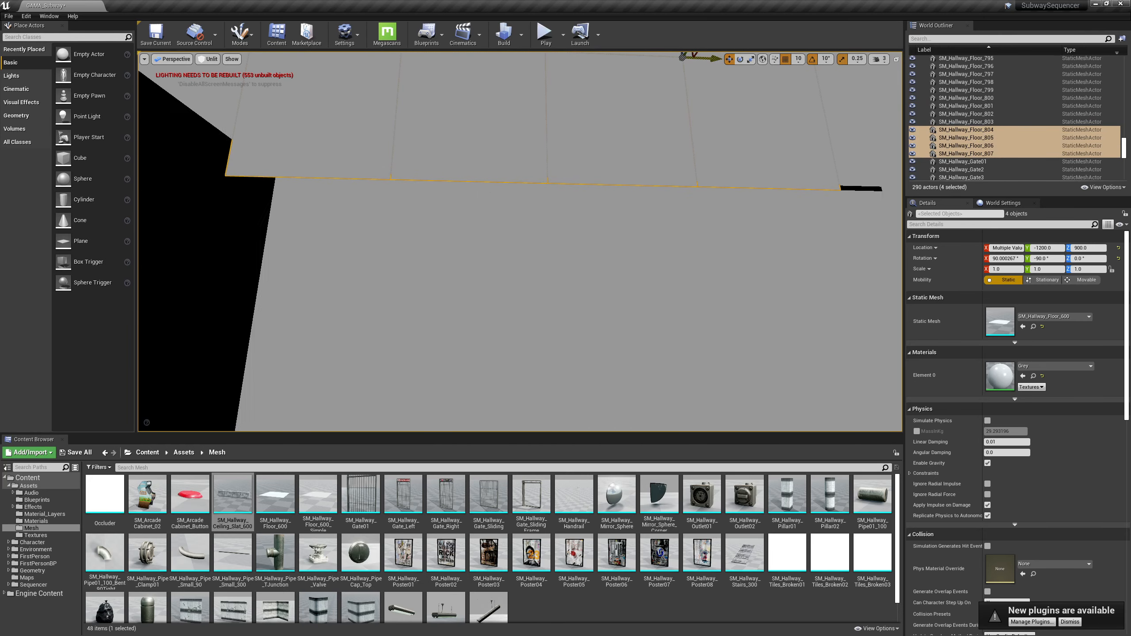